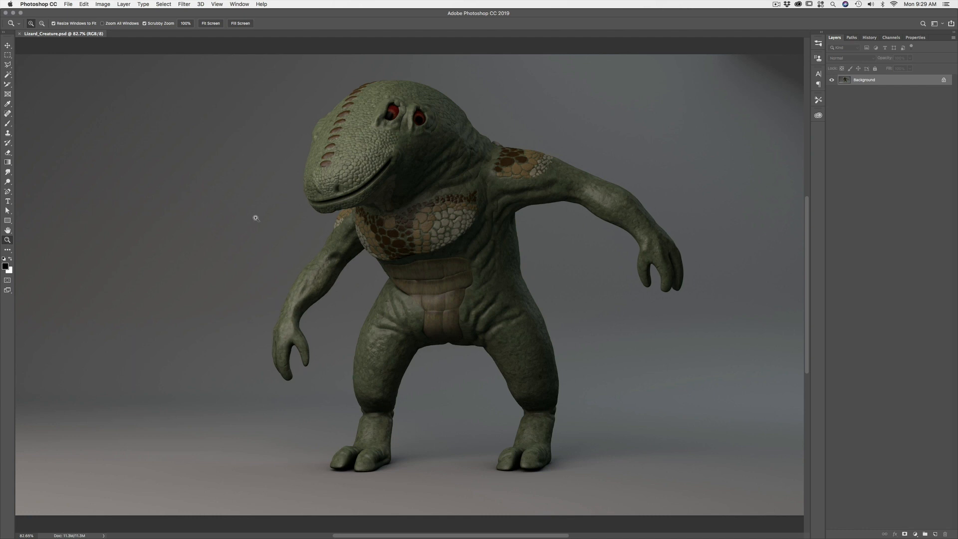
# - Zoom in on the creature's chest scales to 300% with the Zoom tool
pyautogui.click(381, 230)
pyautogui.click(390, 235)
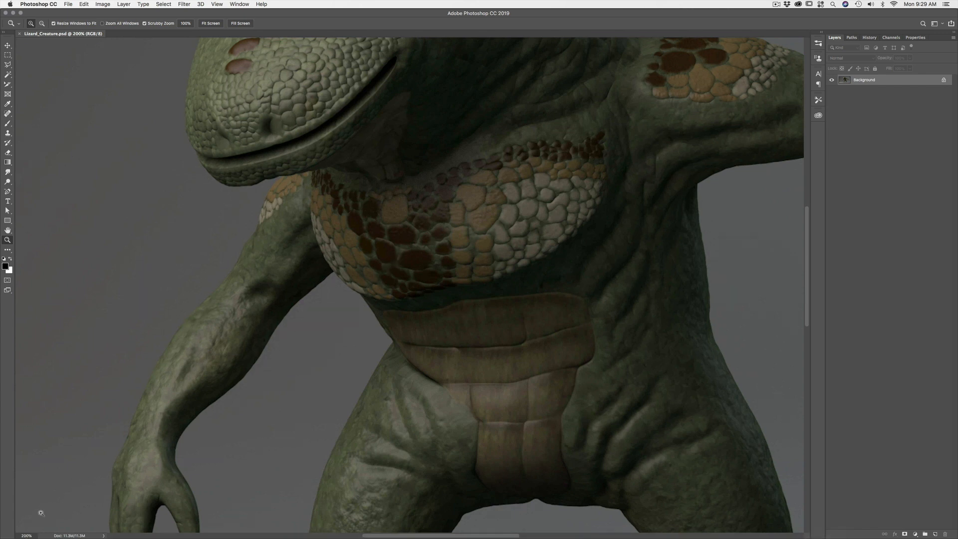
pyautogui.click(399, 258)
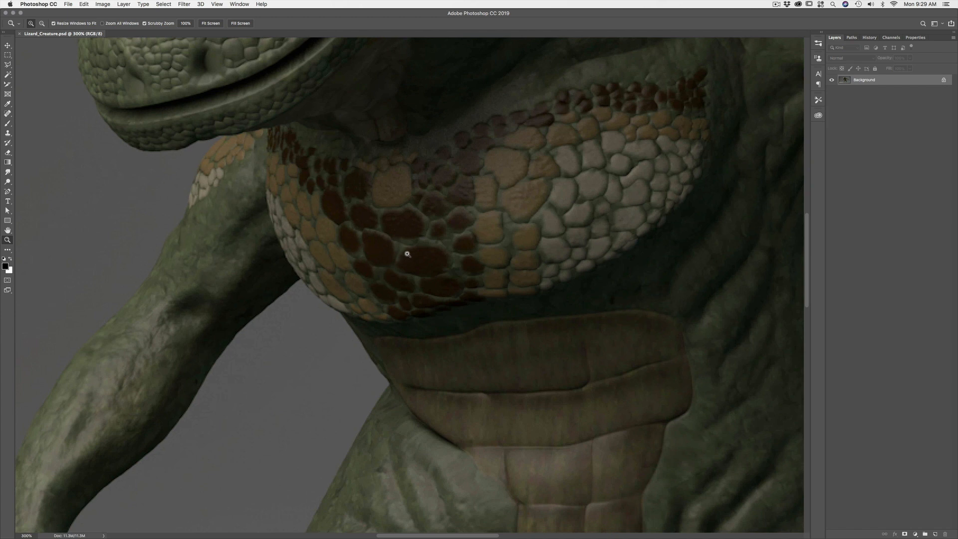
# - Zoom back out from the chest to 66.7% with the Zoom tool
pyautogui.press('alt')
pyautogui.press('alt')
pyautogui.press('alt')
pyautogui.click(412, 245)
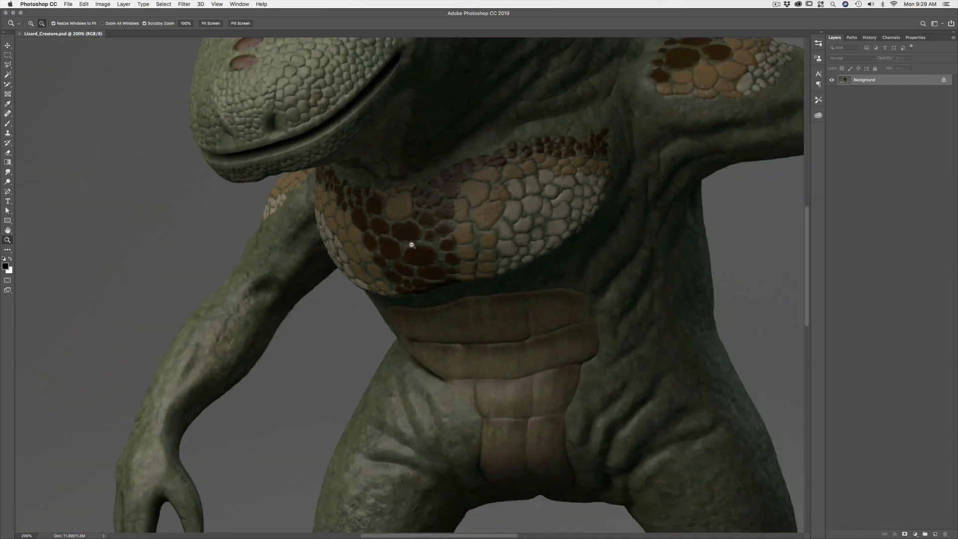
pyautogui.click(412, 245)
pyautogui.click(412, 245)
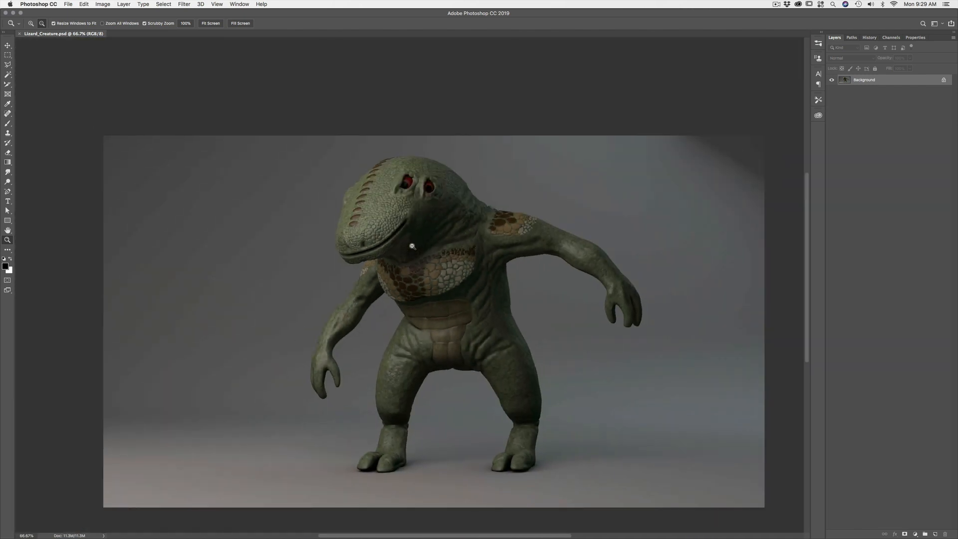
# - Zoom out to 50% and back in on the creature's chest to 100%
pyautogui.moveTo(406, 253); pyautogui.dragTo(398, 244)
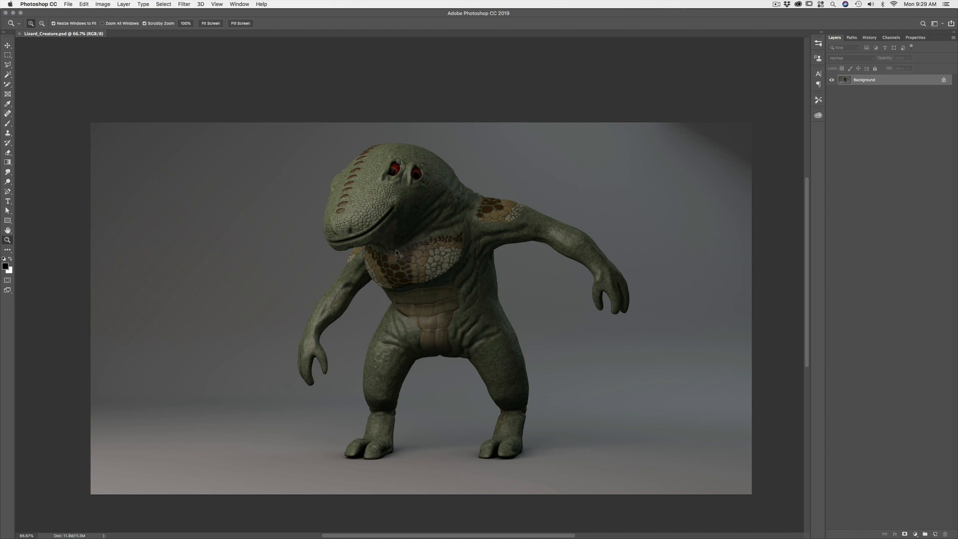
pyautogui.keyDown('alt'); pyautogui.click(396, 249); pyautogui.keyUp('alt')
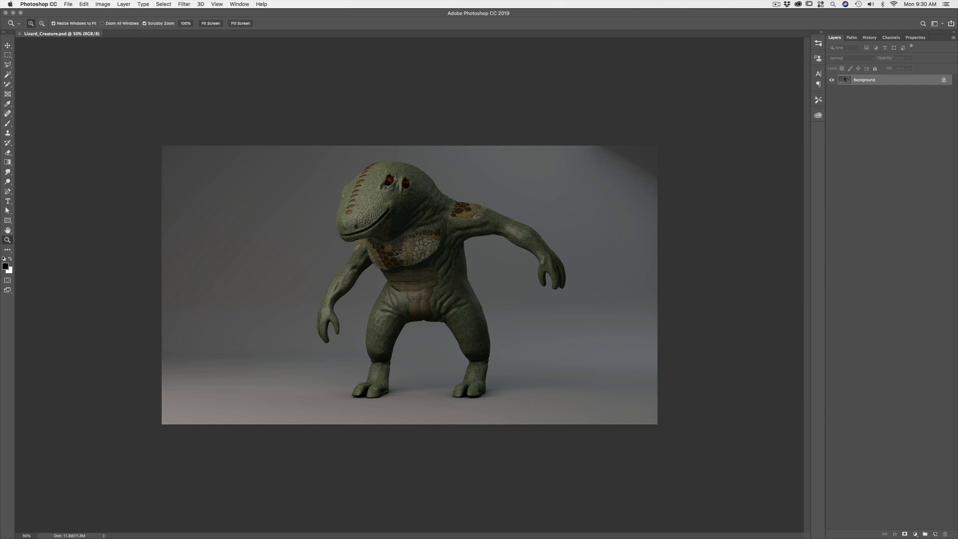
pyautogui.click(396, 254)
pyautogui.click(397, 254)
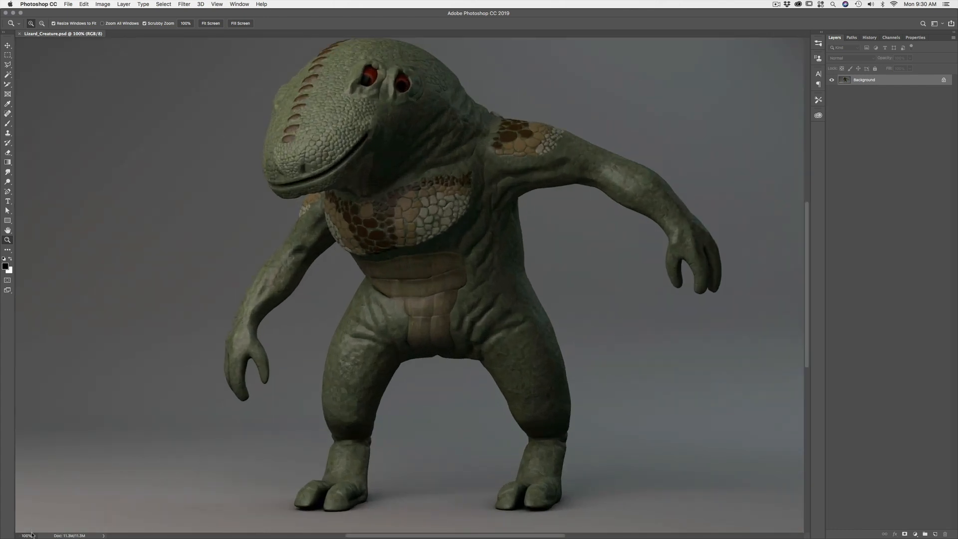
# - Enlarge the view to 200%, return to 100% and fit the whole image on screen
pyautogui.press('super+equal')
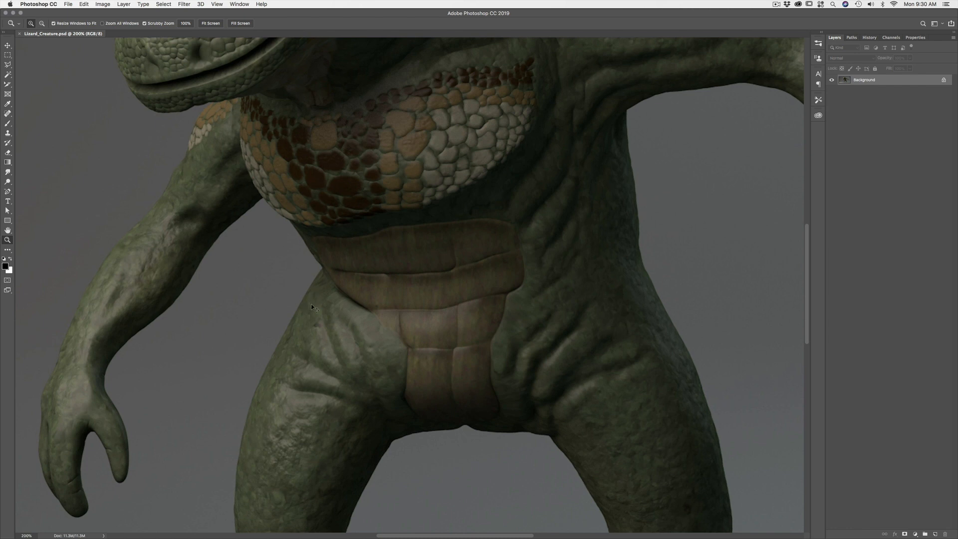
pyautogui.press('super+minus')
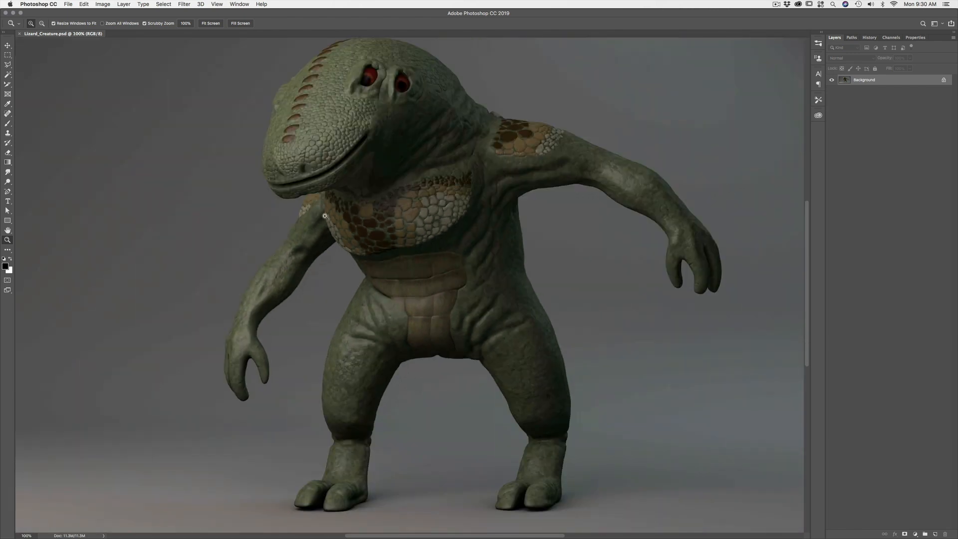
pyautogui.press('super+0')
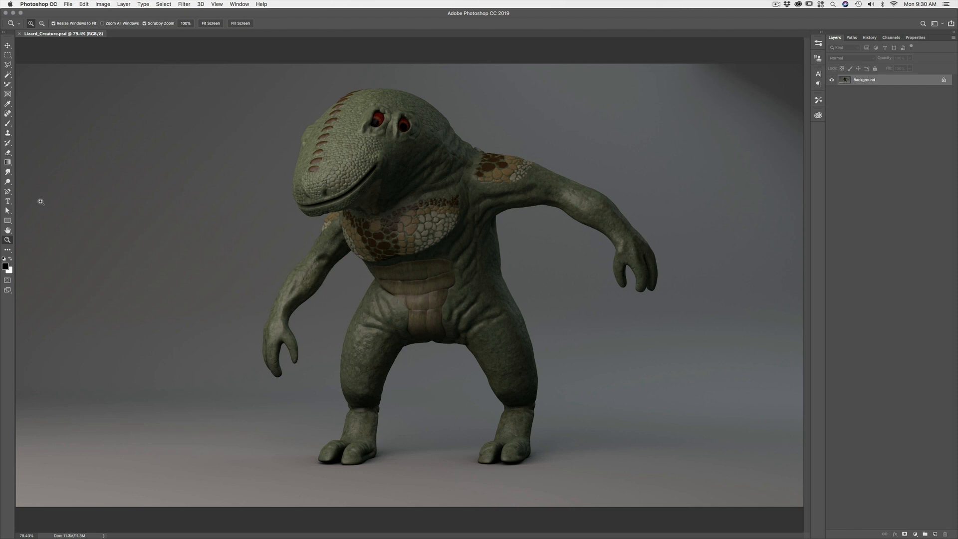
# - Zoom in on the chest scales to 200% and pan the image to the creature's shoulder and raised arm
pyautogui.click(8, 45)
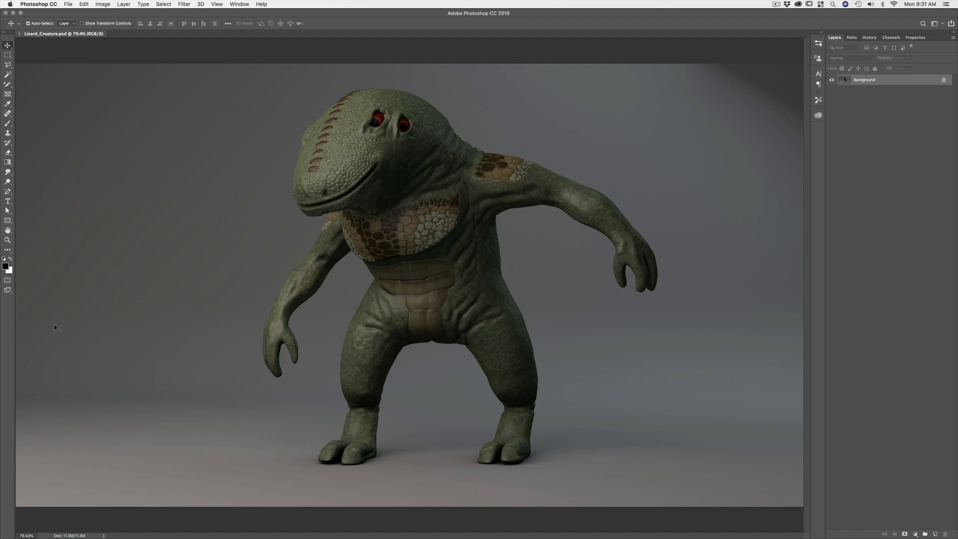
pyautogui.click(7, 239)
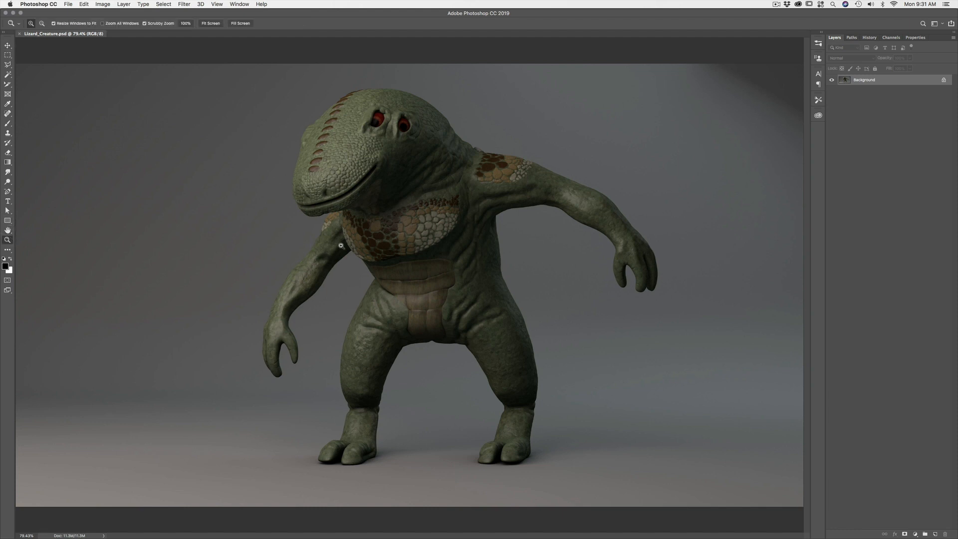
pyautogui.click(377, 248)
pyautogui.click(377, 248)
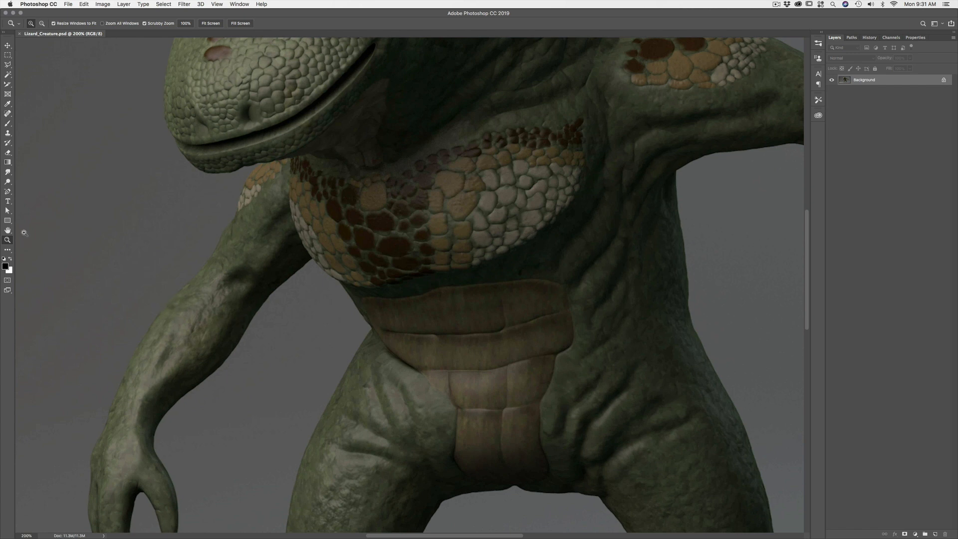
pyautogui.click(8, 231)
pyautogui.moveTo(525, 159); pyautogui.dragTo(284, 270)
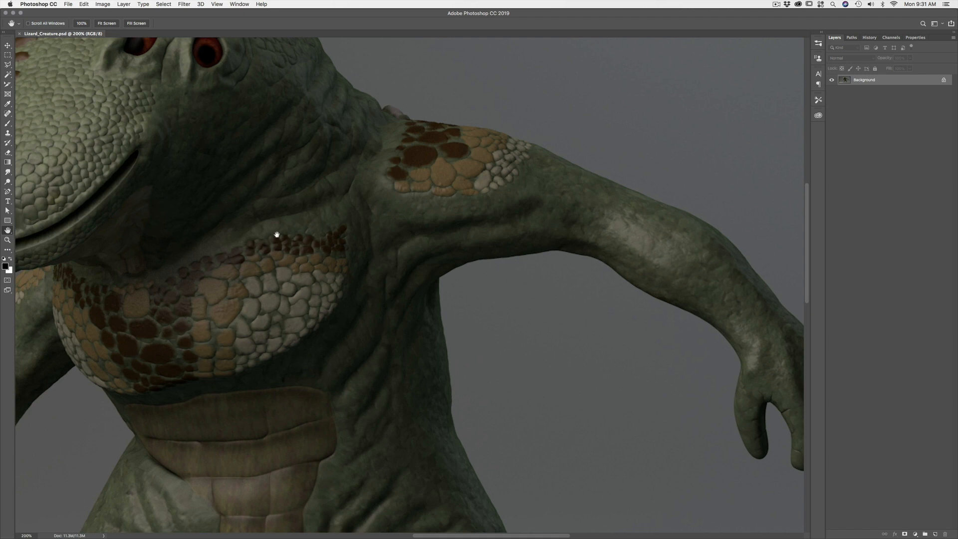
# - Pan across the creature's head, shoulder and chest at 200% with the Hand tool
pyautogui.press('v')
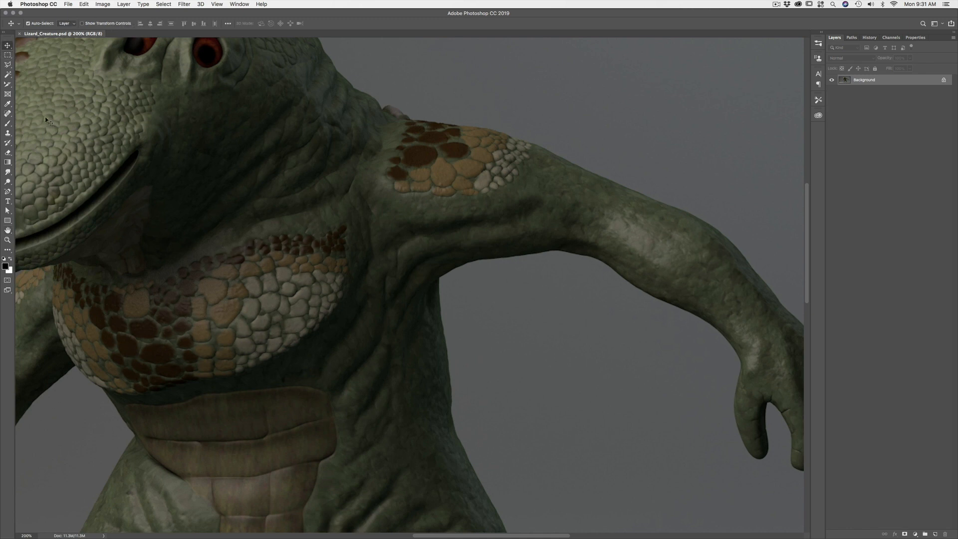
pyautogui.press('h')
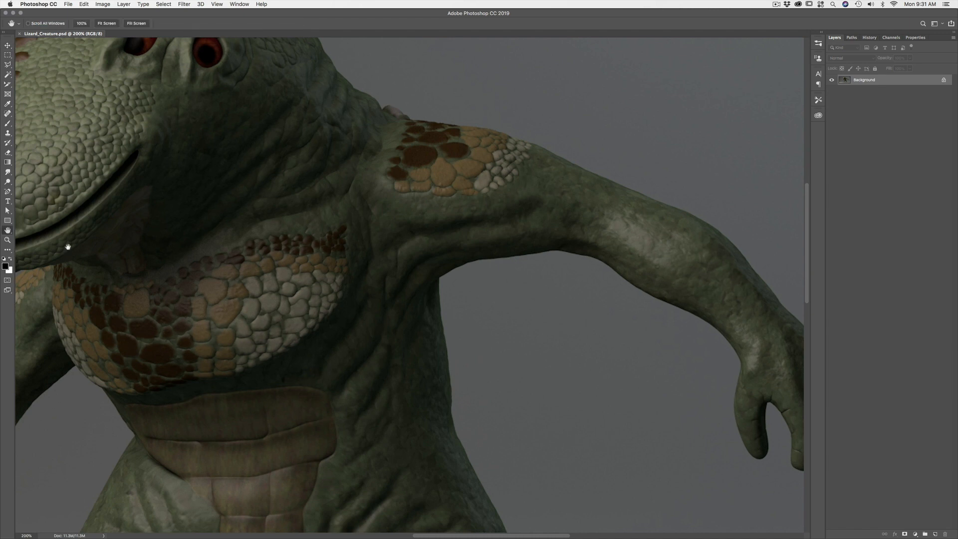
pyautogui.moveTo(299, 260); pyautogui.dragTo(321, 239)
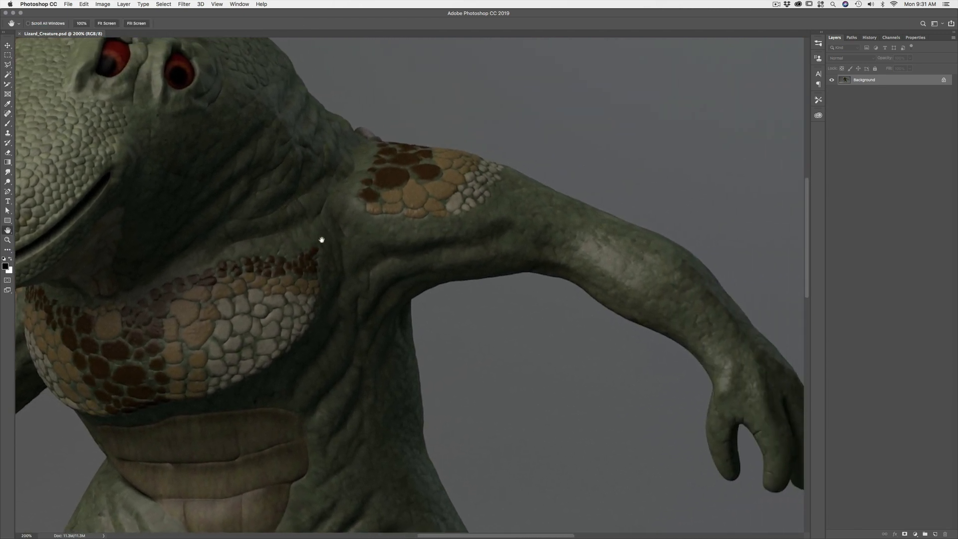
pyautogui.moveTo(419, 225); pyautogui.dragTo(524, 251)
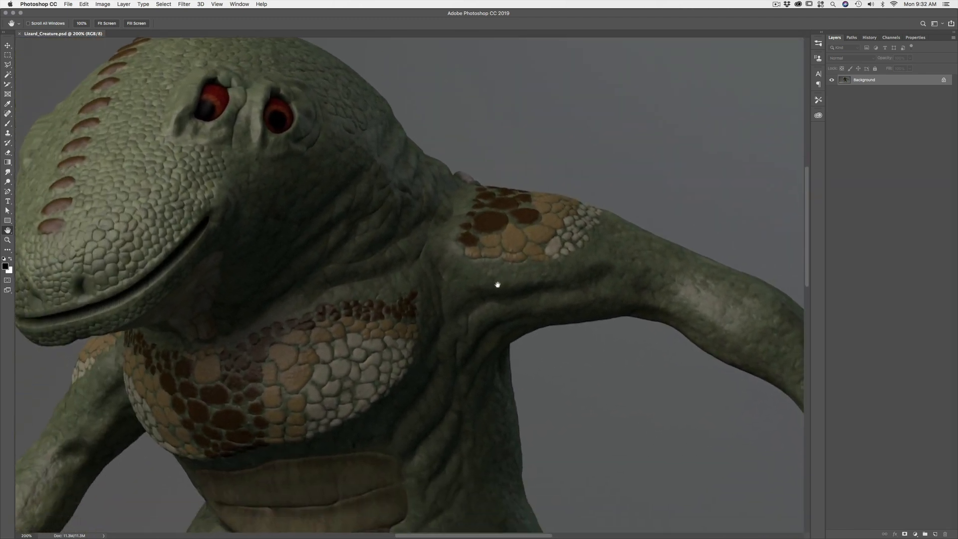
pyautogui.moveTo(496, 283); pyautogui.dragTo(507, 235)
pyautogui.moveTo(402, 316); pyautogui.dragTo(439, 274)
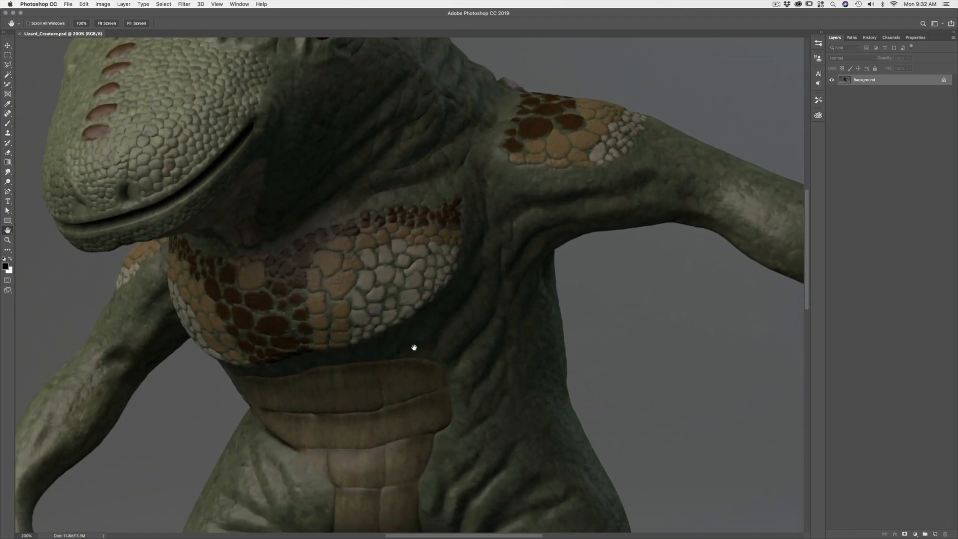
pyautogui.moveTo(402, 299); pyautogui.dragTo(397, 283)
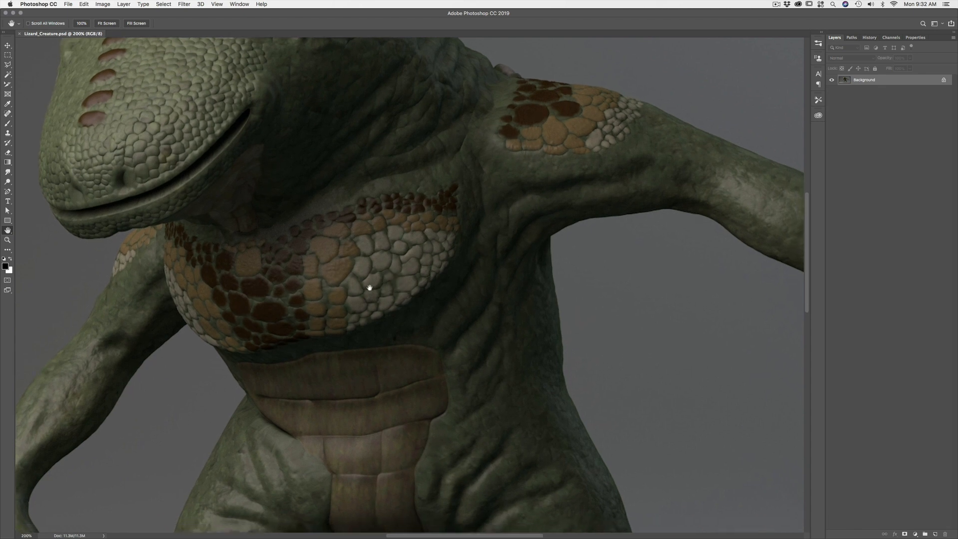
# - Activate the Move tool and, without leaving it, pan the enlarged image across the torso and up to the head
pyautogui.click(7, 55)
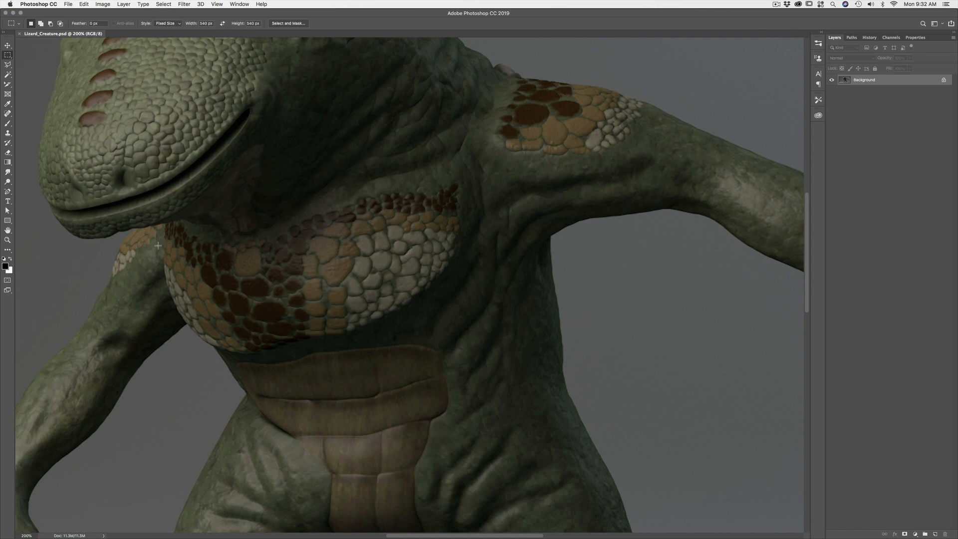
pyautogui.click(8, 46)
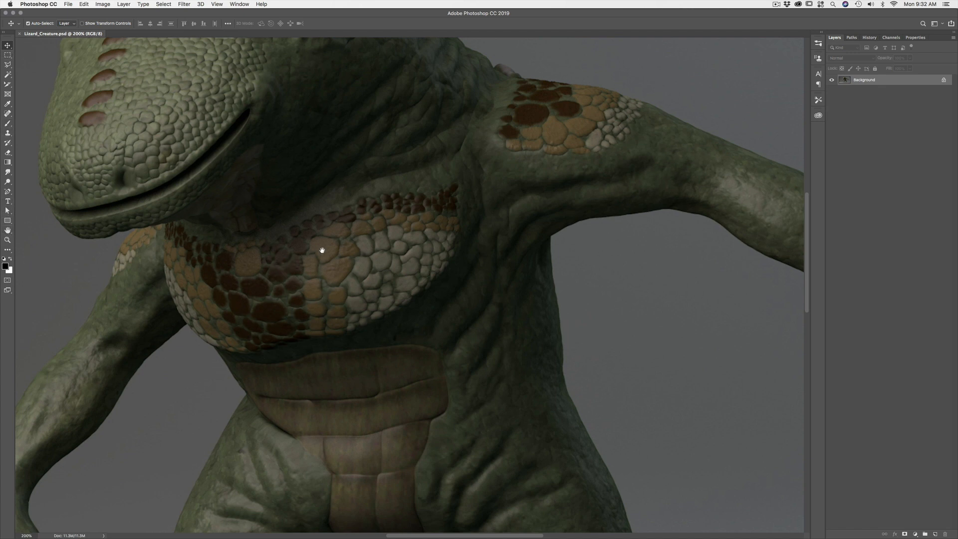
pyautogui.moveTo(412, 278); pyautogui.dragTo(345, 249)
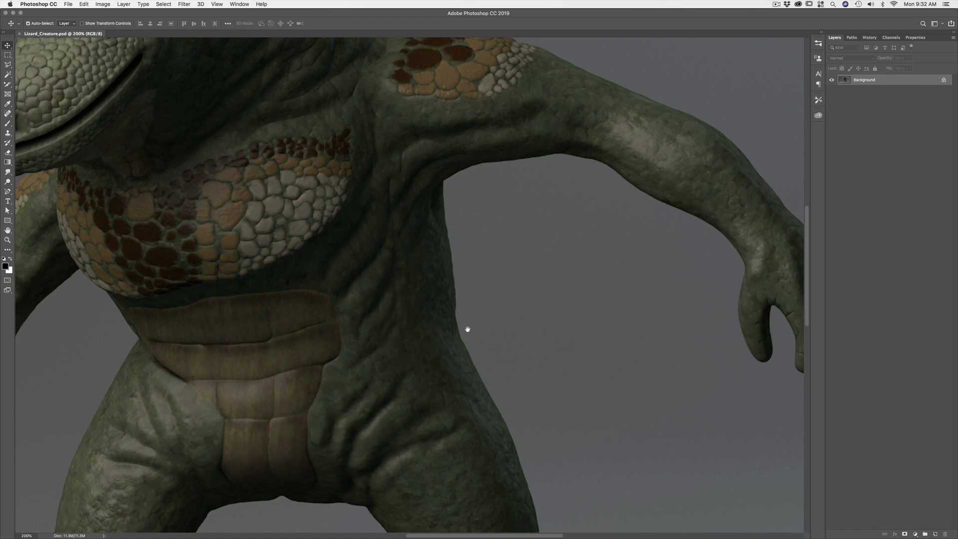
pyautogui.scroll(5, 446, 334)
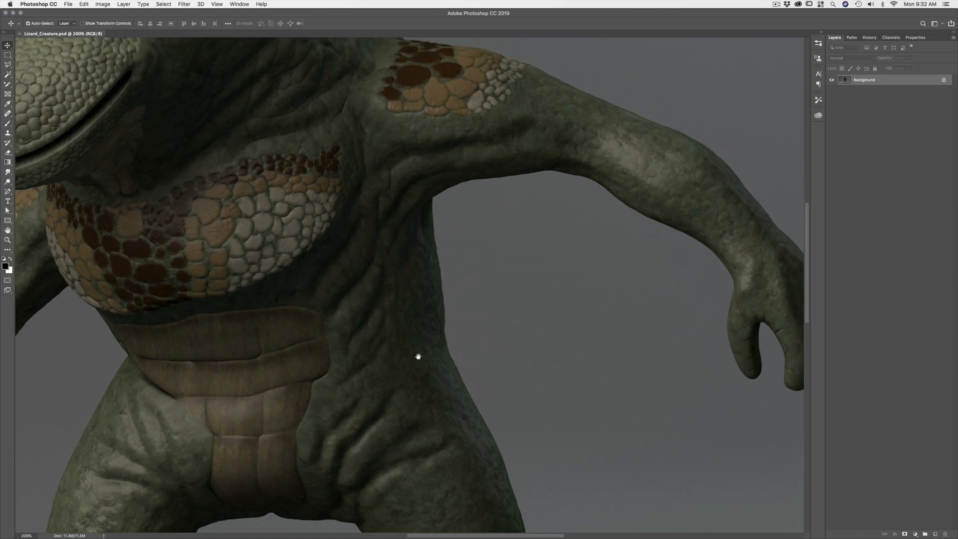
pyautogui.hscroll(-8, 489, 295)
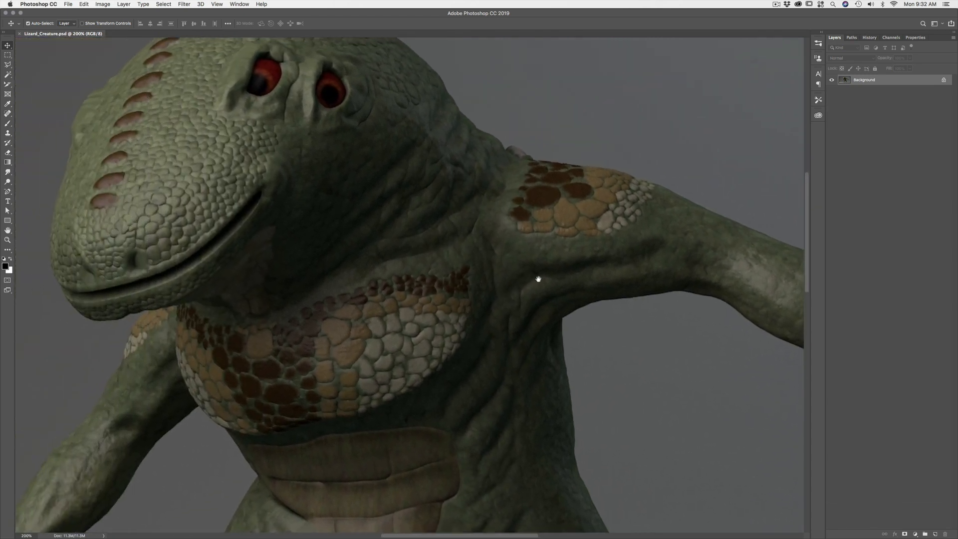
pyautogui.hscroll(1, 511, 270)
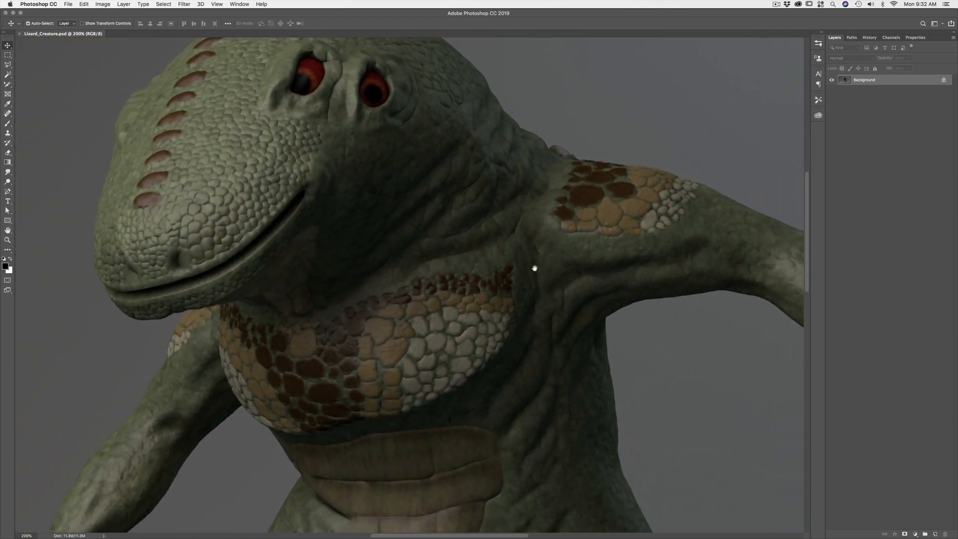
# - Scroll the enlarged image down to the feet and back up to the creature's chest, head and shoulder
pyautogui.scroll(-10, 804, 214)
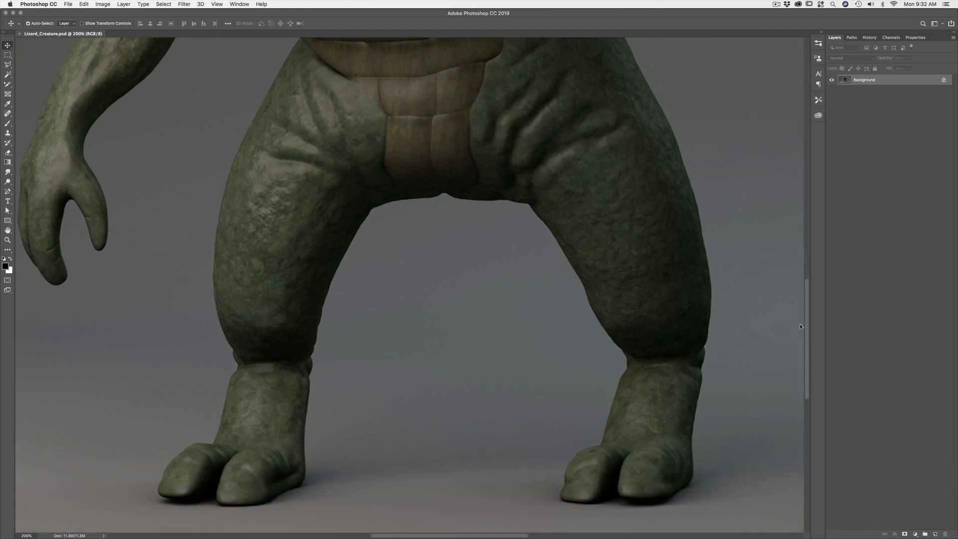
pyautogui.scroll(5, 797, 253)
pyautogui.scroll(-3, 797, 262)
pyautogui.scroll(7, 804, 265)
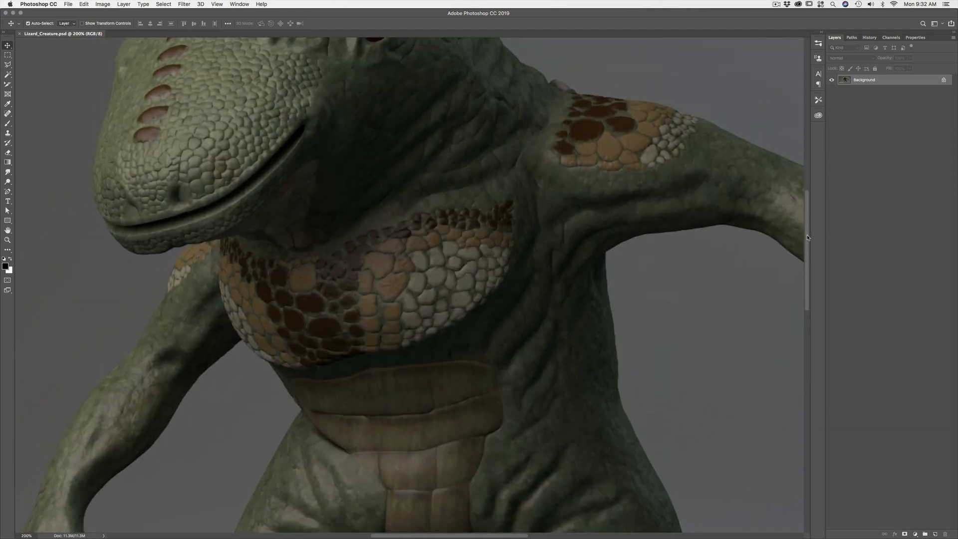
pyautogui.scroll(2, 806, 235)
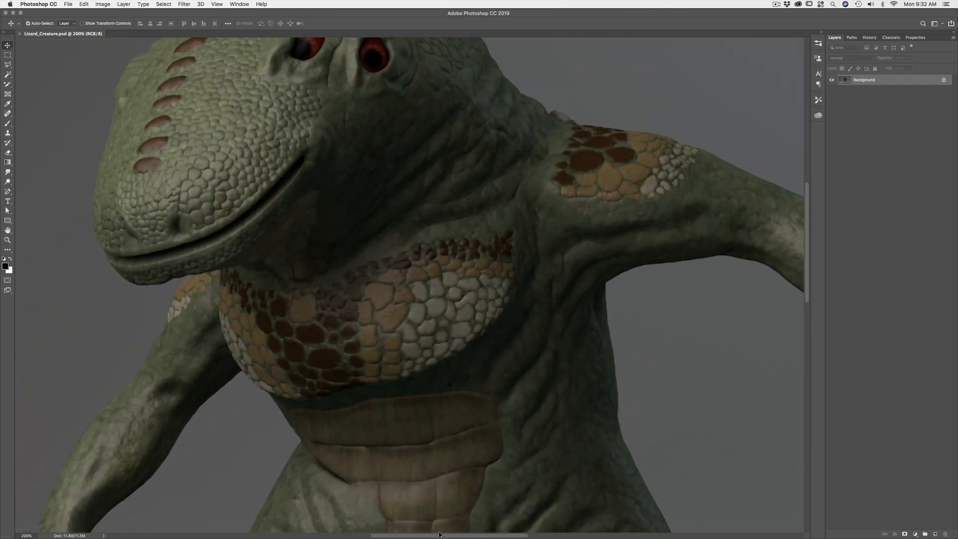
pyautogui.moveTo(410, 537); pyautogui.dragTo(431, 449)
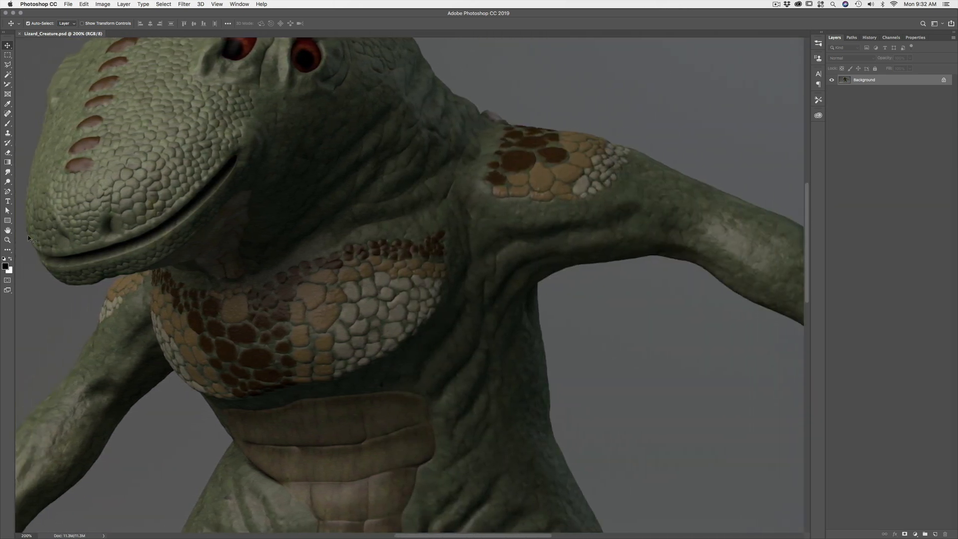
# - Shift the enlarged image downward with the Hand tool and switch back to the Move tool
pyautogui.click(8, 230)
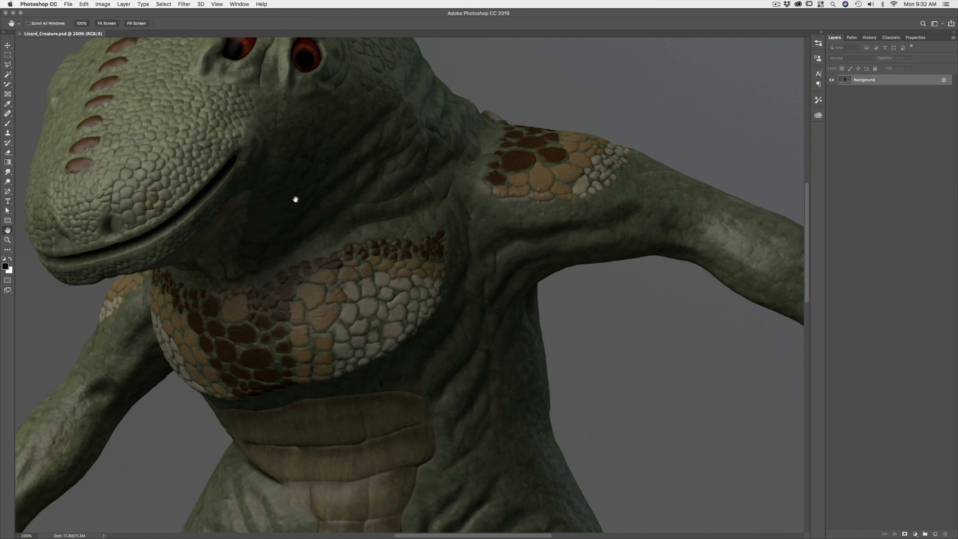
pyautogui.moveTo(299, 186); pyautogui.dragTo(316, 252)
pyautogui.click(7, 45)
# - Zoom out to 100%, bring the creature's body and legs into view and fit the whole image on screen
pyautogui.press('super+minus')
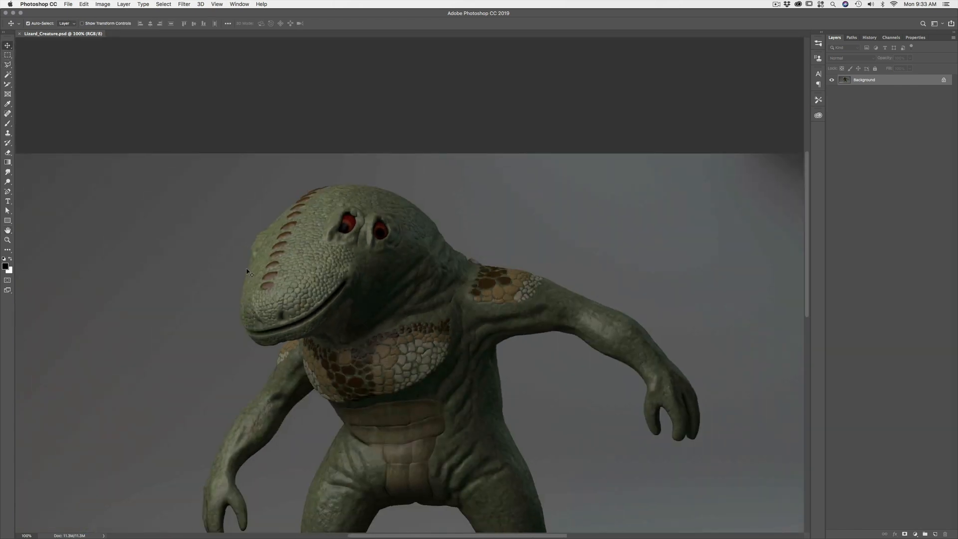
pyautogui.moveTo(421, 348); pyautogui.dragTo(432, 215)
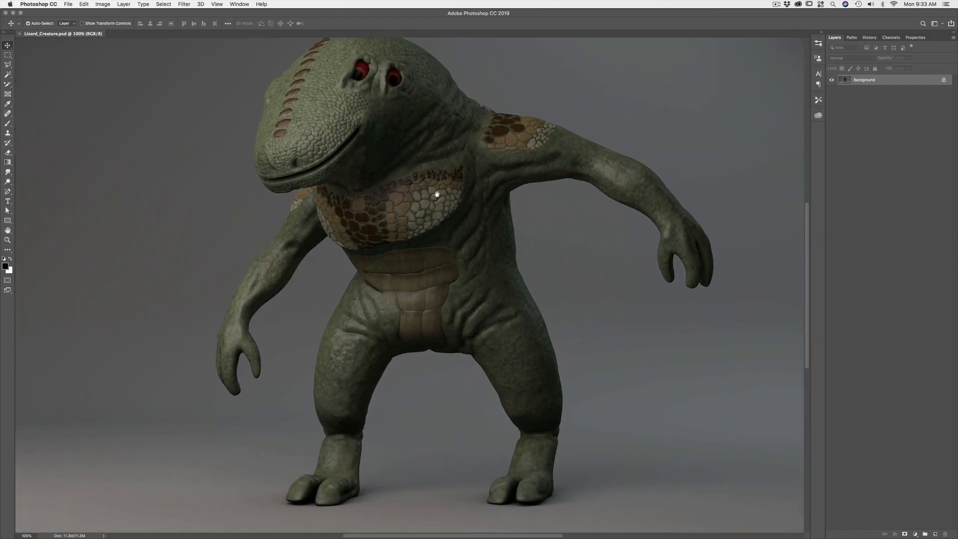
pyautogui.press('super+0')
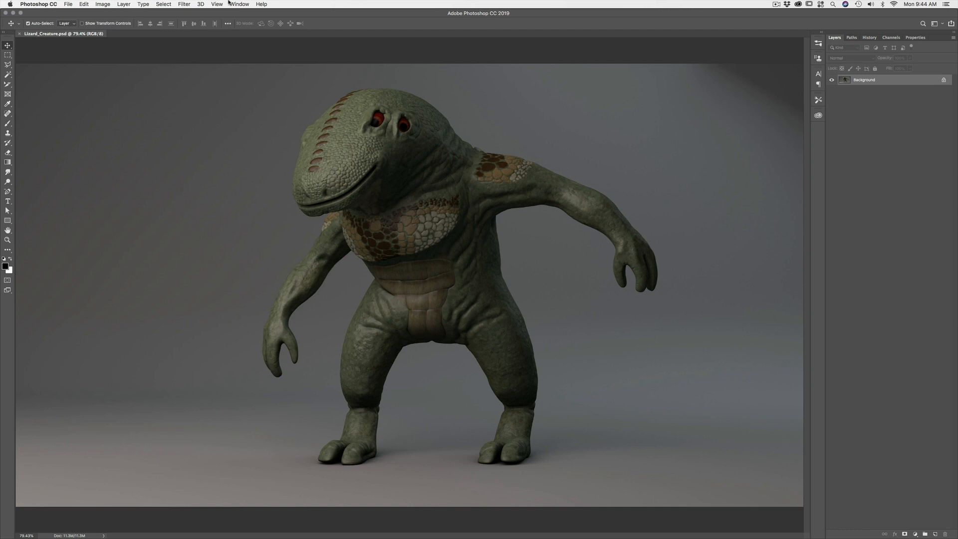
# - Examine the preference categories and the commands available for image adjustments, sizing and layers, leaving everything unchanged
pyautogui.click(53, 6)
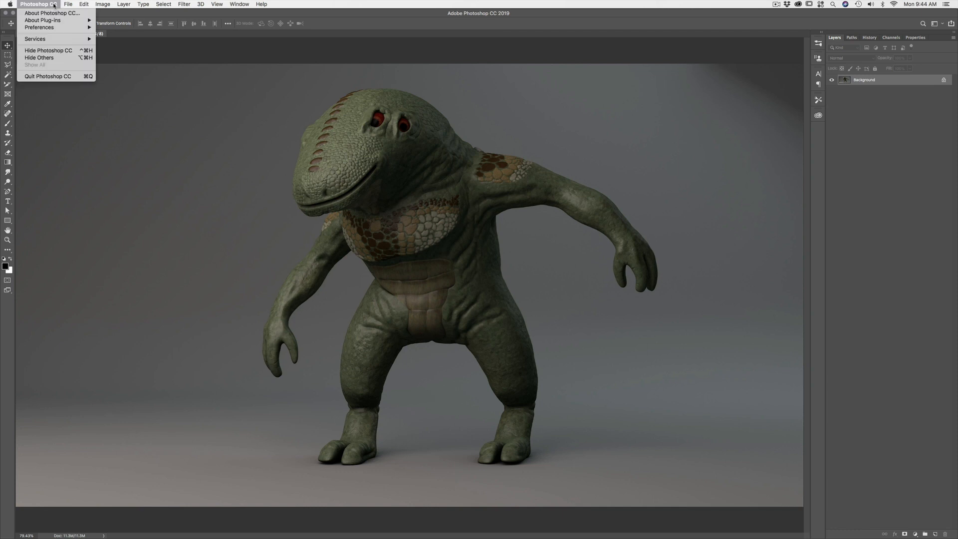
pyautogui.moveTo(50, 28)
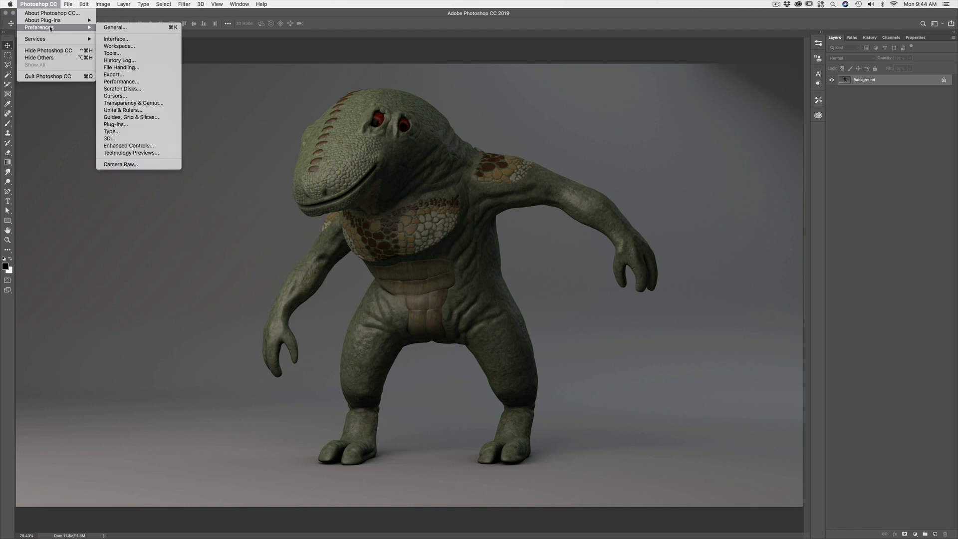
pyautogui.moveTo(68, 4)
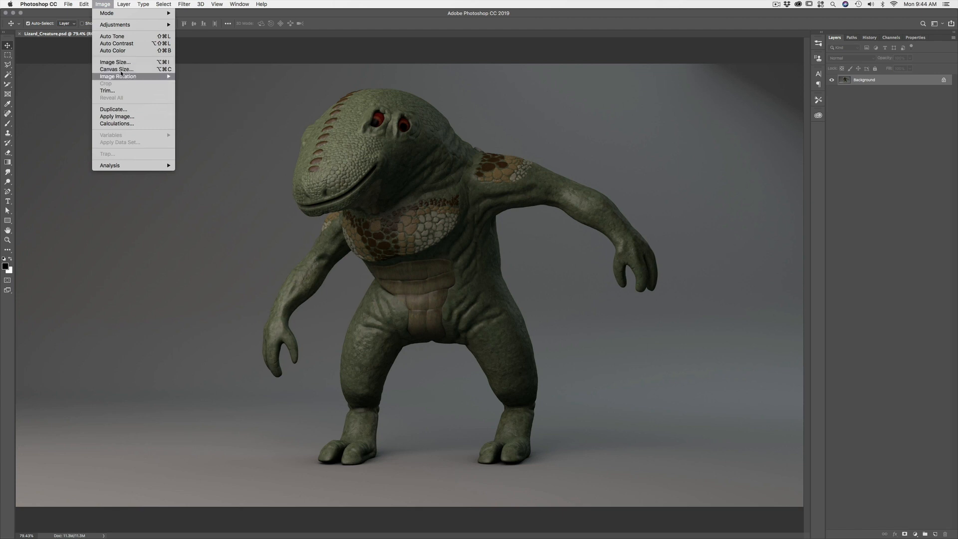
pyautogui.moveTo(127, 25)
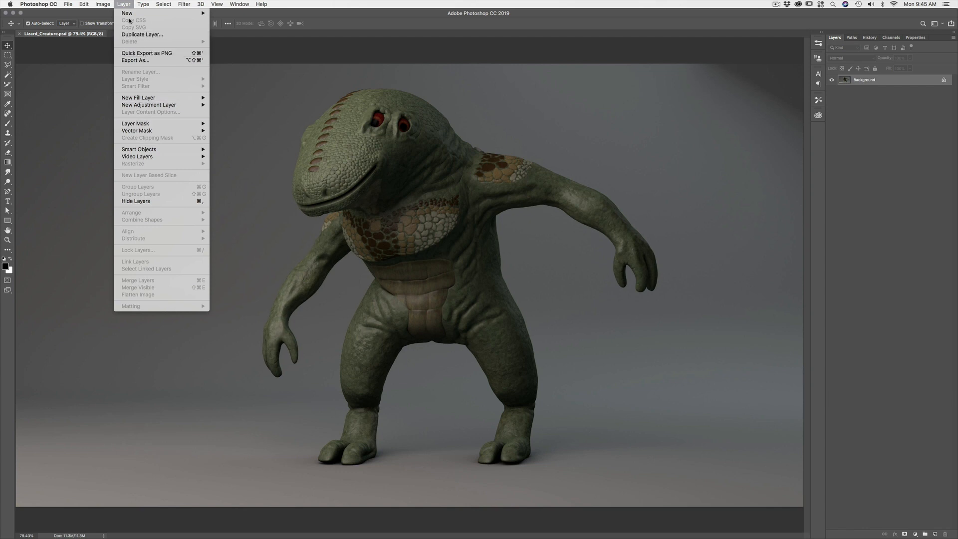
pyautogui.moveTo(208, 131)
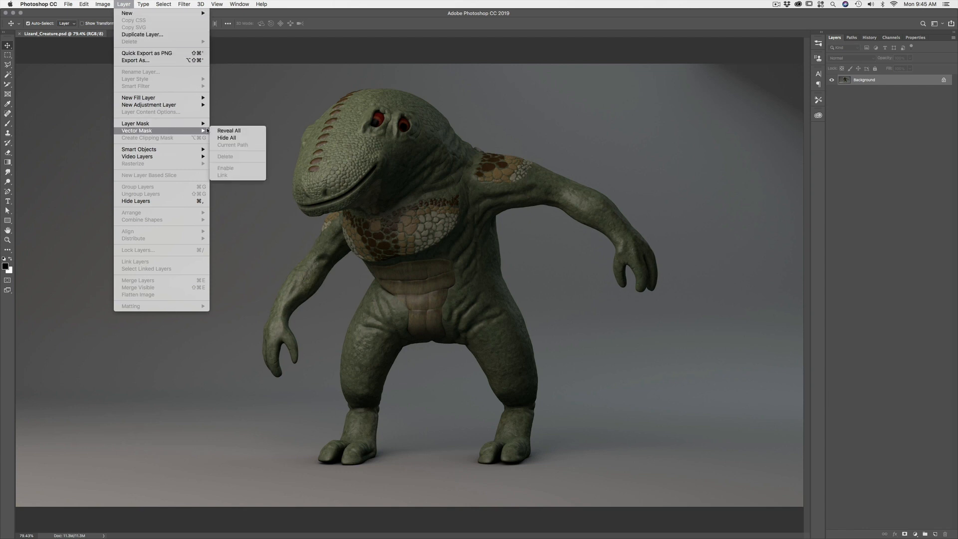
pyautogui.click(853, 98)
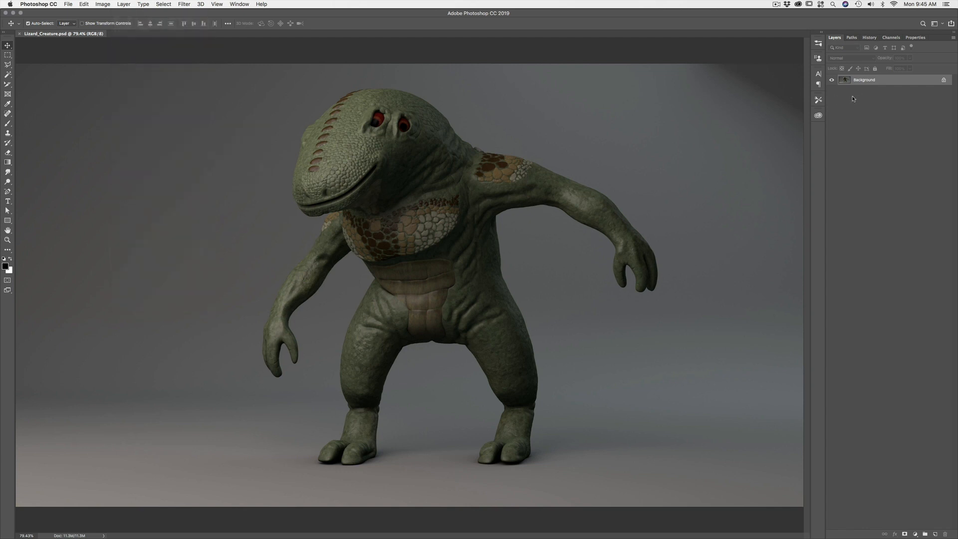
# - Examine the commands available for type, filters, view options, window display and help
pyautogui.click(143, 5)
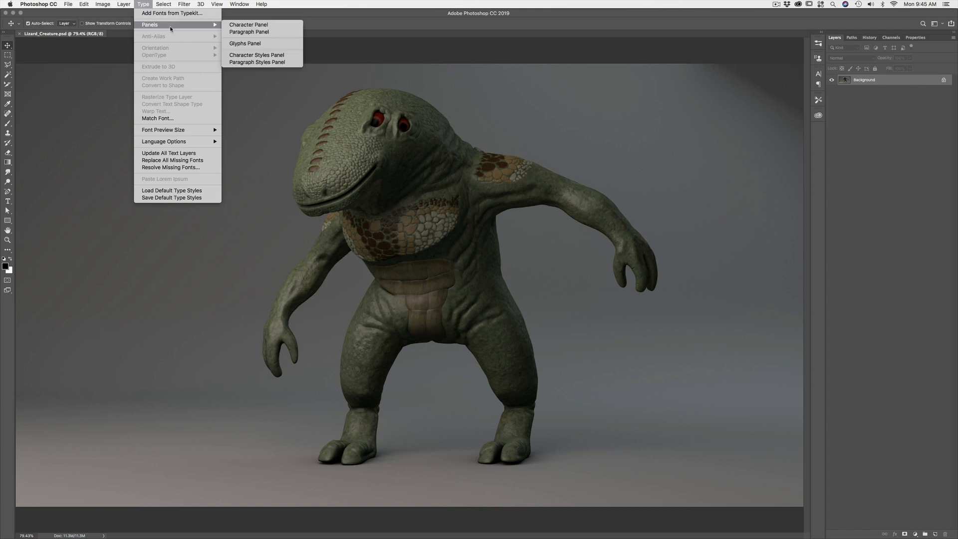
pyautogui.moveTo(107, 6)
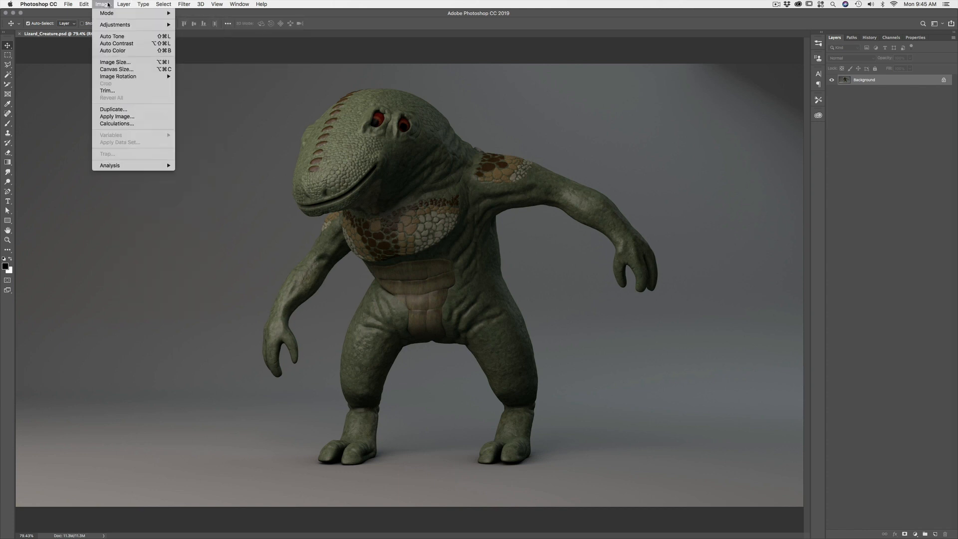
pyautogui.moveTo(135, 2)
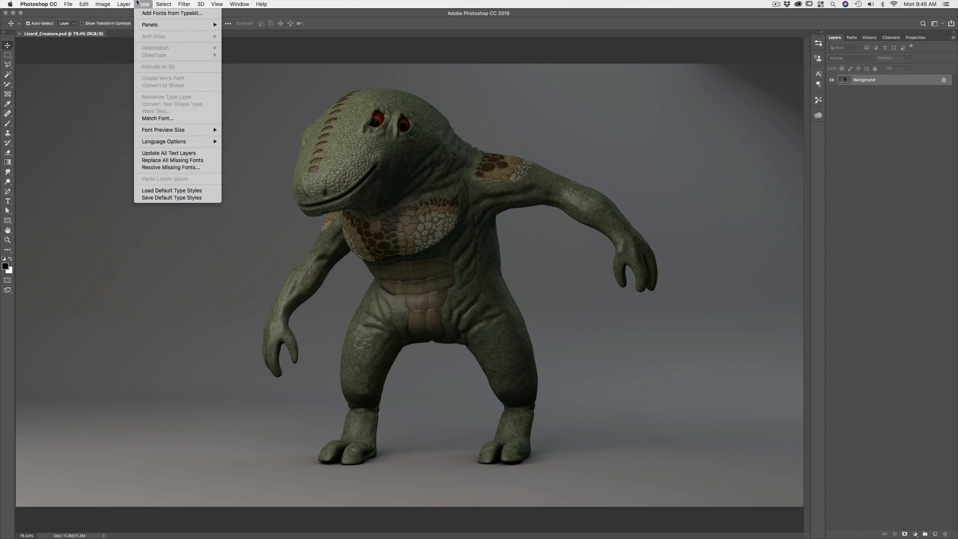
pyautogui.moveTo(183, 4)
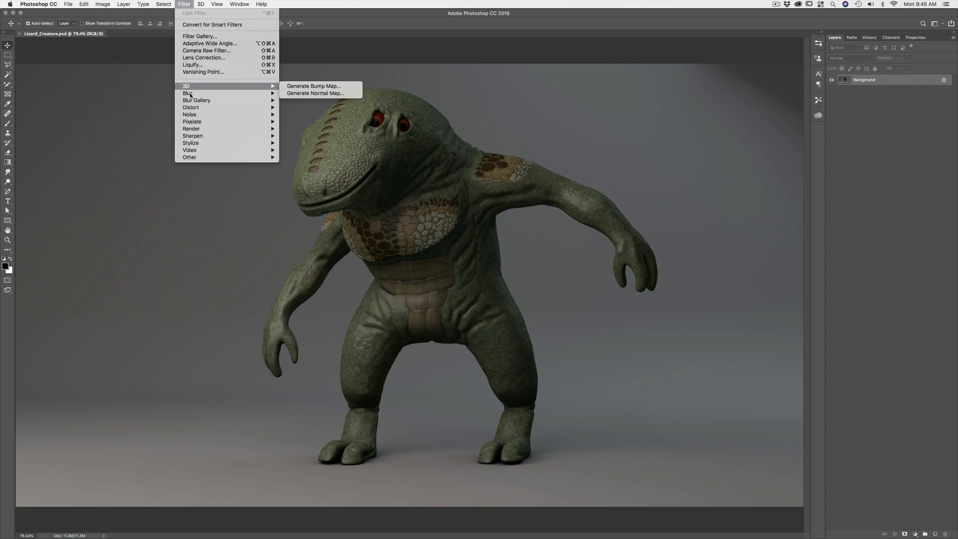
pyautogui.moveTo(189, 102)
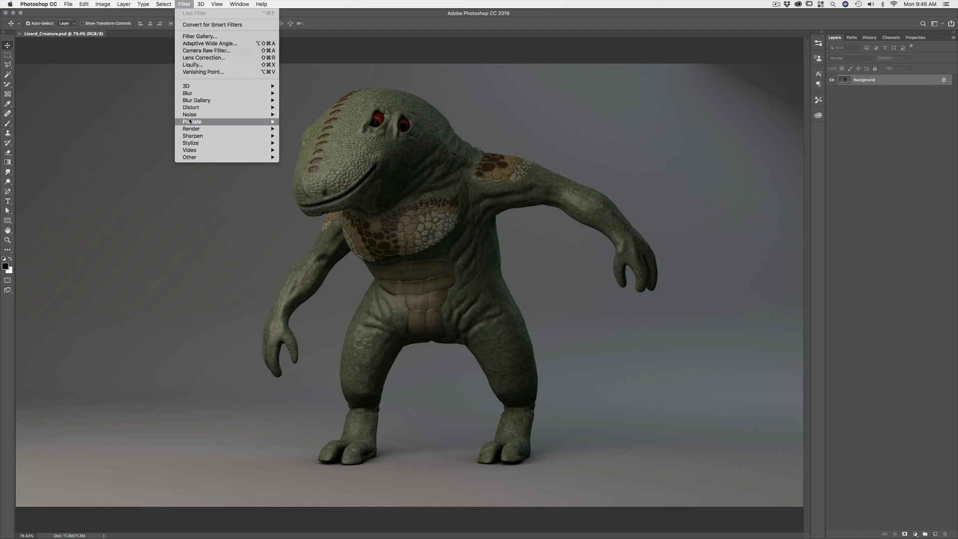
pyautogui.moveTo(188, 123)
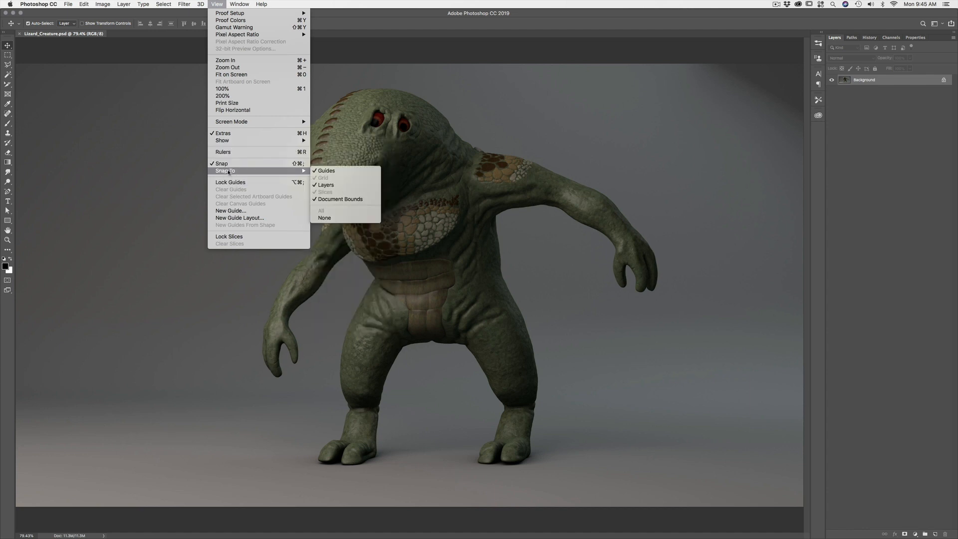
pyautogui.moveTo(232, 144)
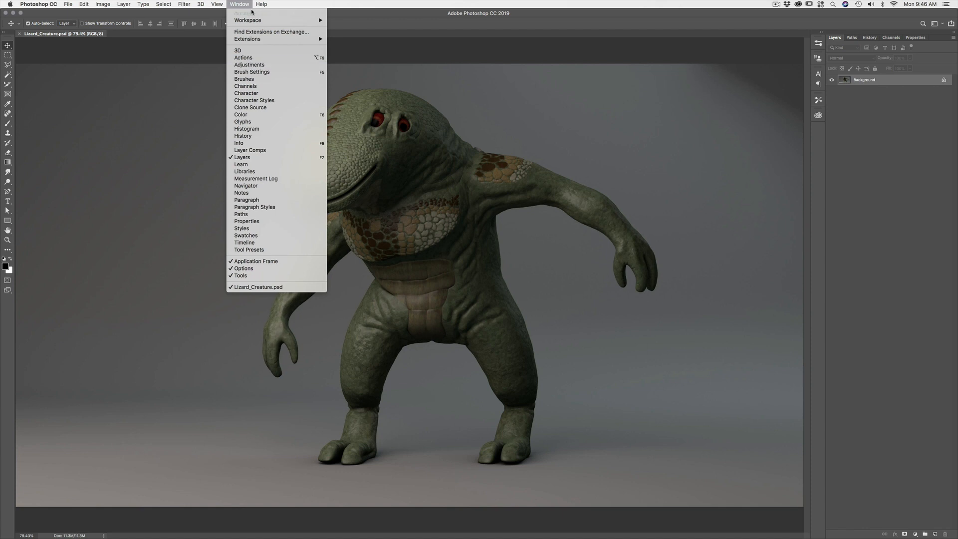
pyautogui.moveTo(259, 3)
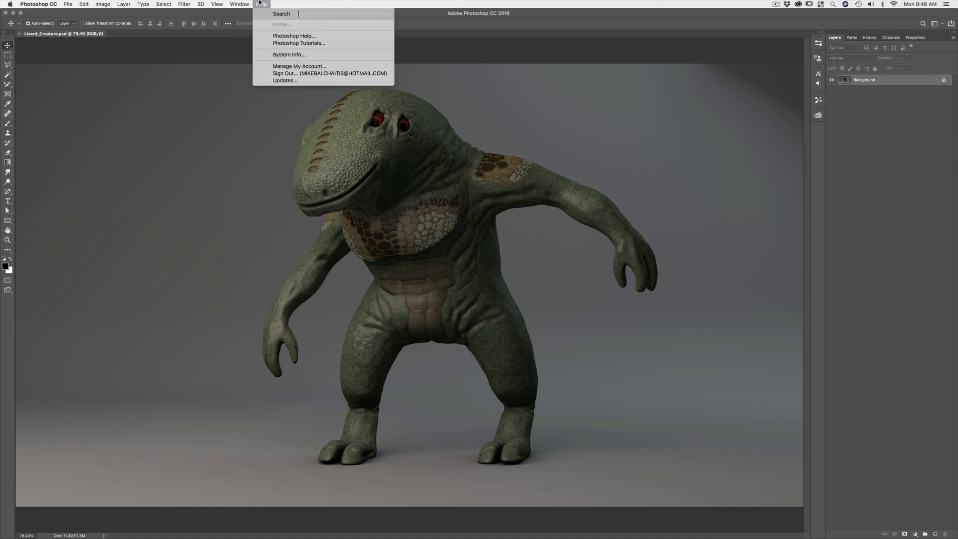
pyautogui.click(262, 3)
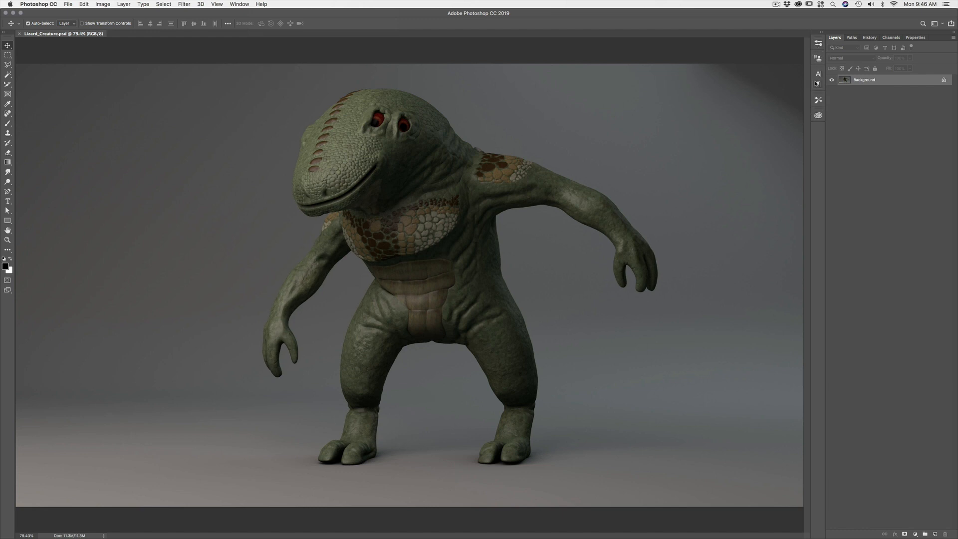
# - Check the Brushes presets, collapse them and activate the Brush tool
pyautogui.click(819, 46)
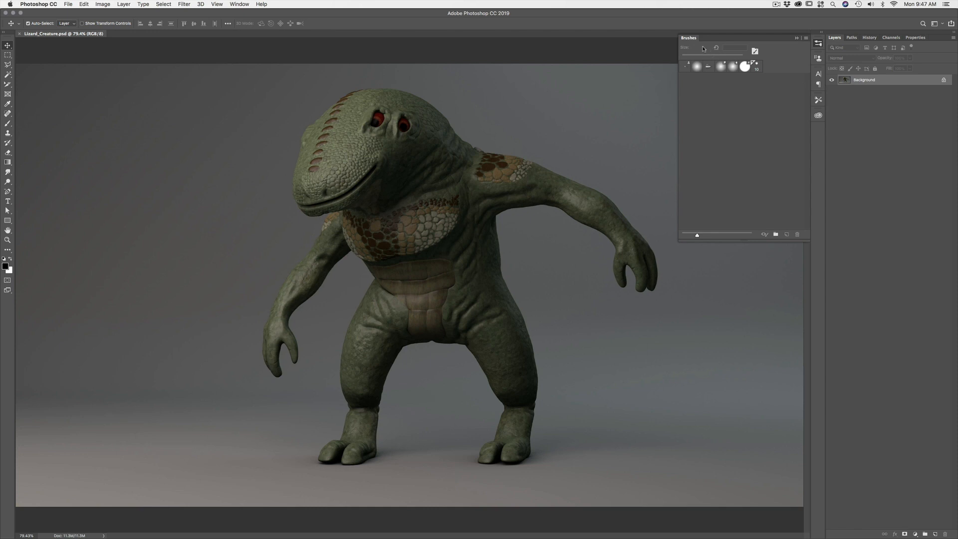
pyautogui.click(818, 43)
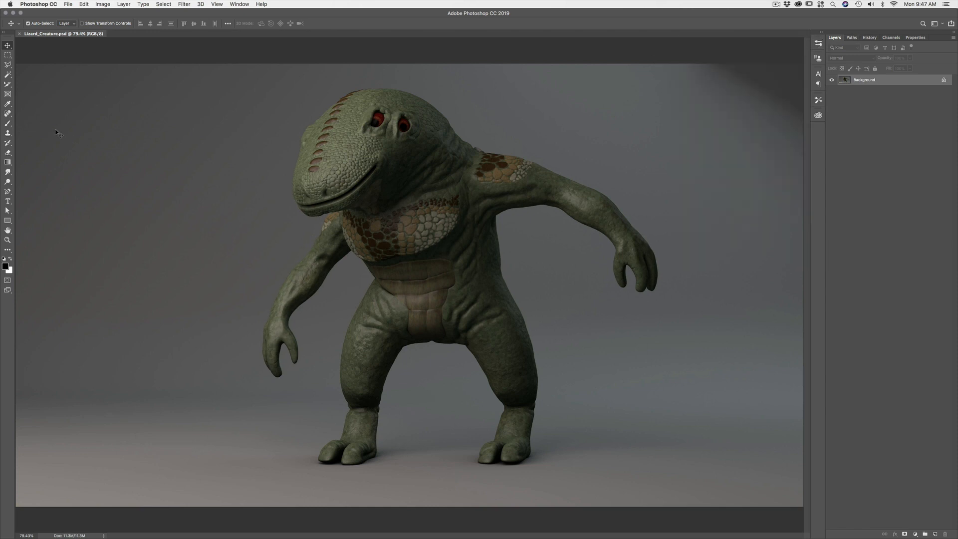
pyautogui.click(8, 123)
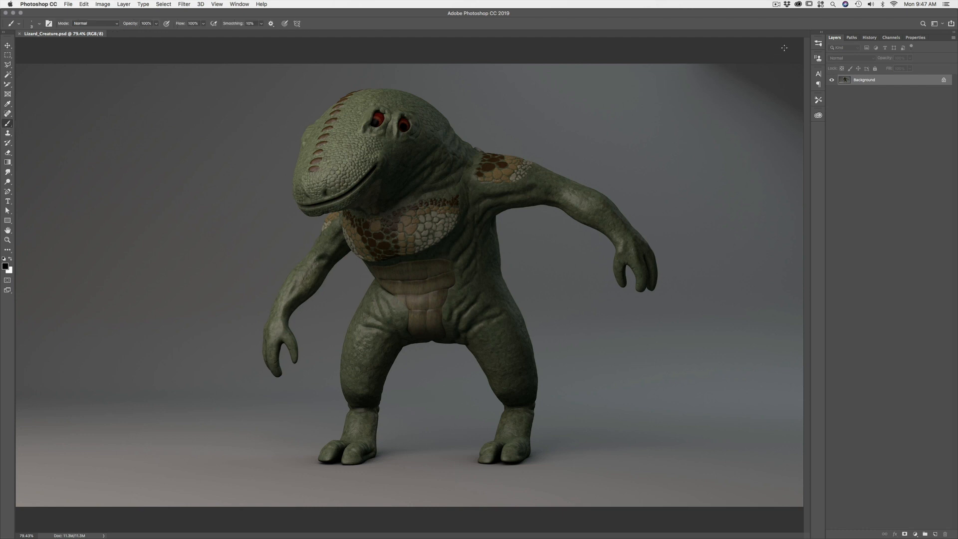
# - View the Clone Source settings, followed by the Character and Paragraph formatting settings
pyautogui.click(818, 58)
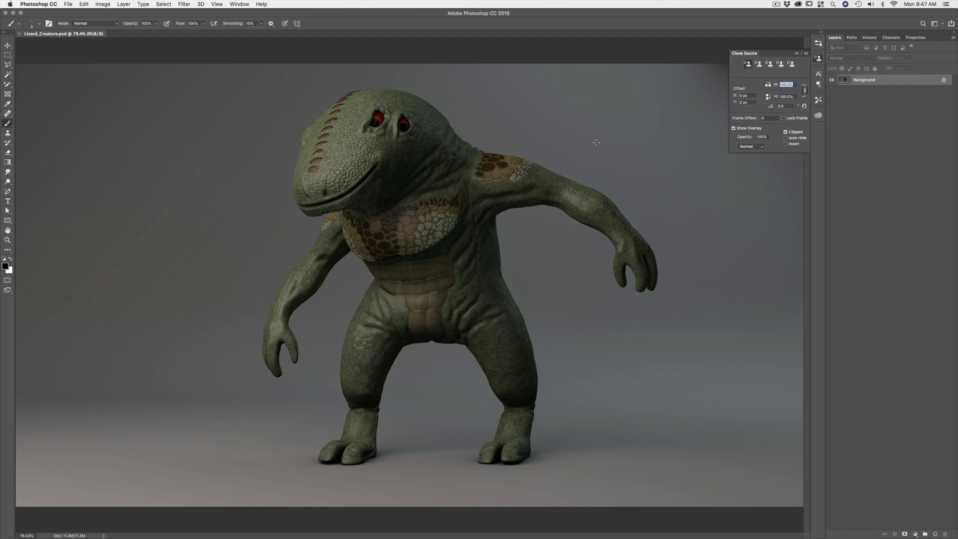
pyautogui.click(820, 74)
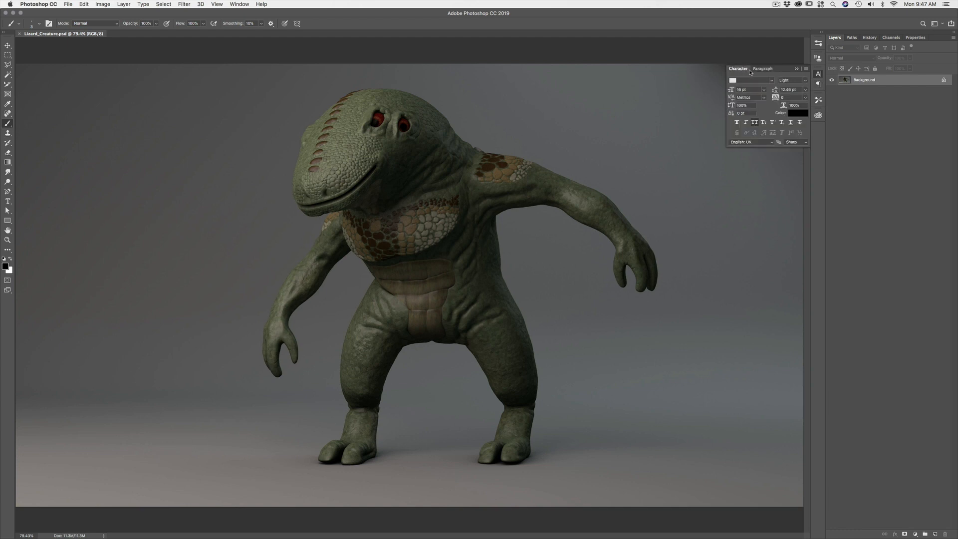
pyautogui.click(819, 85)
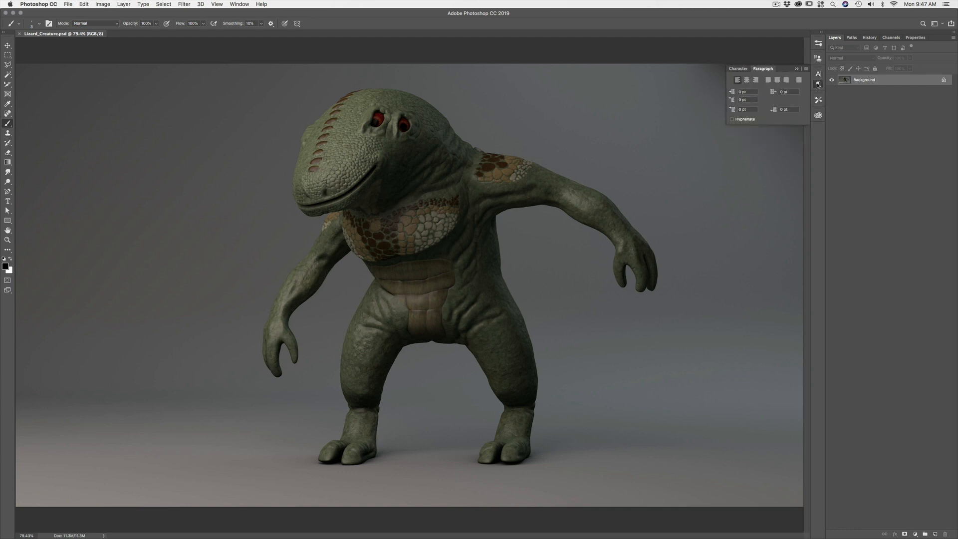
pyautogui.click(819, 86)
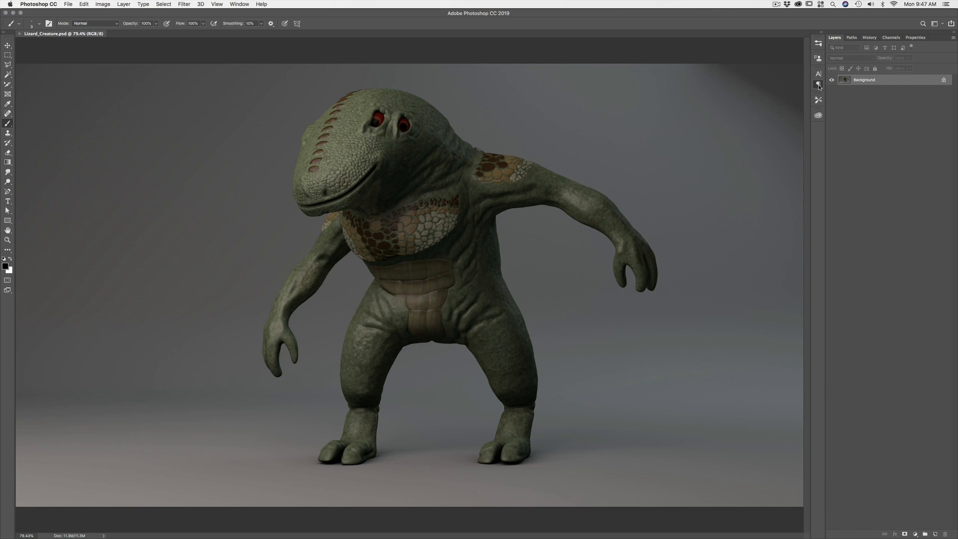
pyautogui.click(819, 86)
pyautogui.click(819, 85)
pyautogui.click(818, 85)
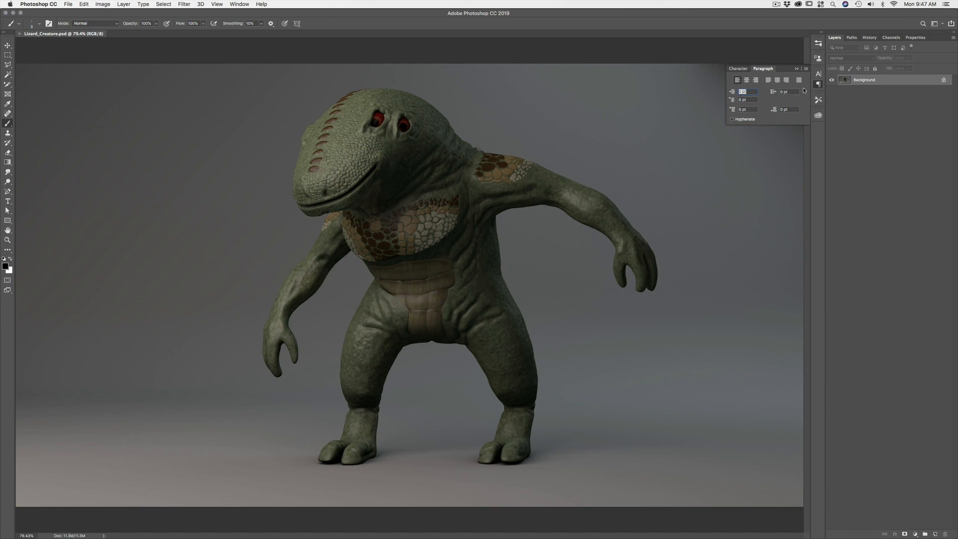
# - View the Tool Presets, browse the colors and color themes in My Library, and collapse the library
pyautogui.click(818, 100)
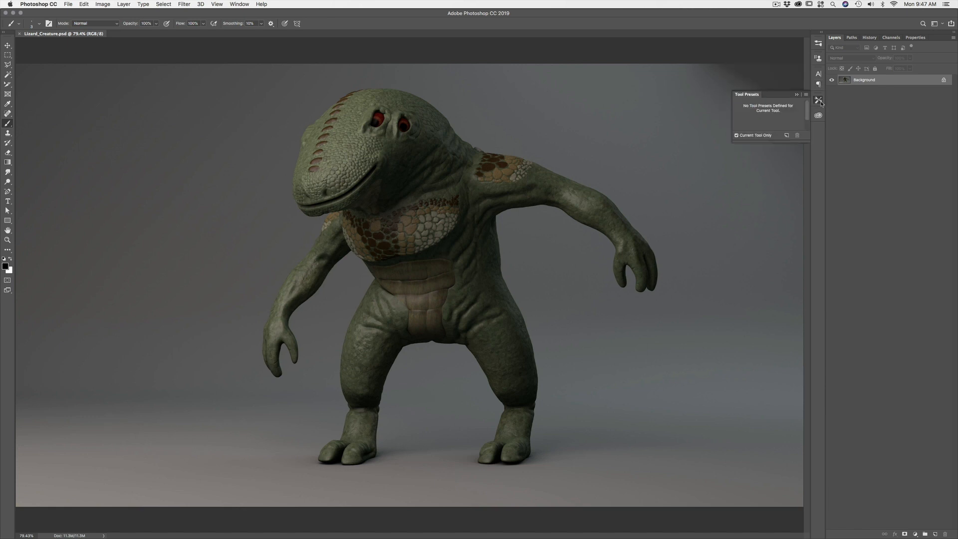
pyautogui.click(818, 114)
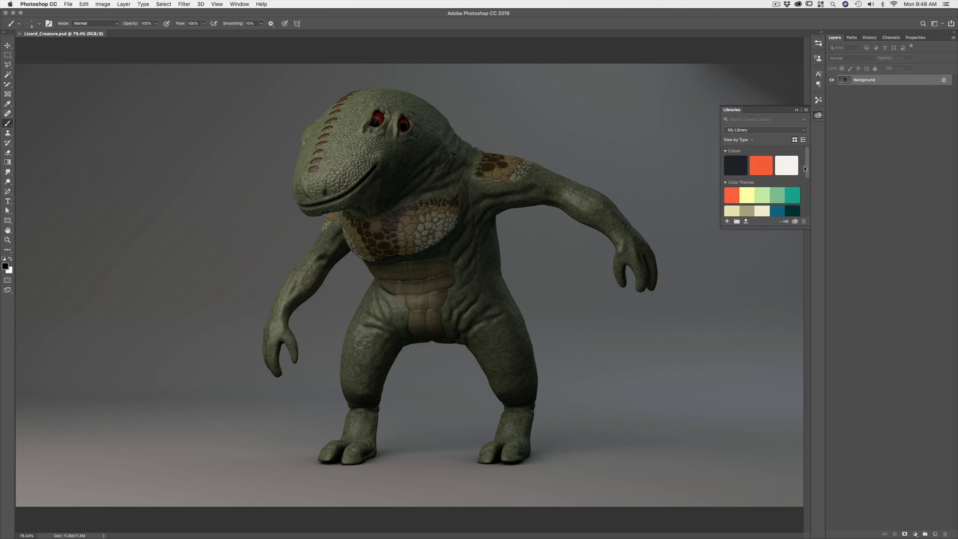
pyautogui.moveTo(806, 167); pyautogui.dragTo(806, 147)
pyautogui.click(817, 117)
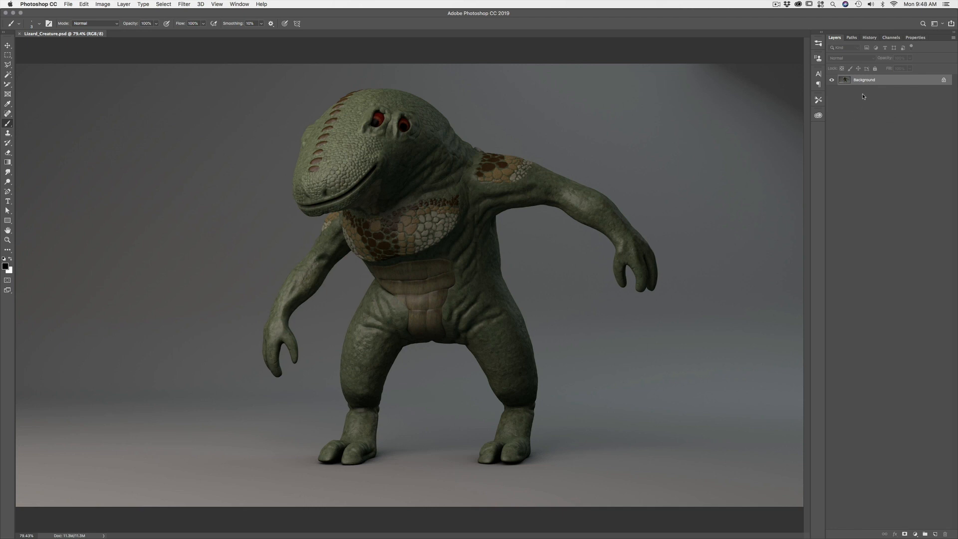
# - Look through the document's paths, history states and color channels
pyautogui.click(852, 38)
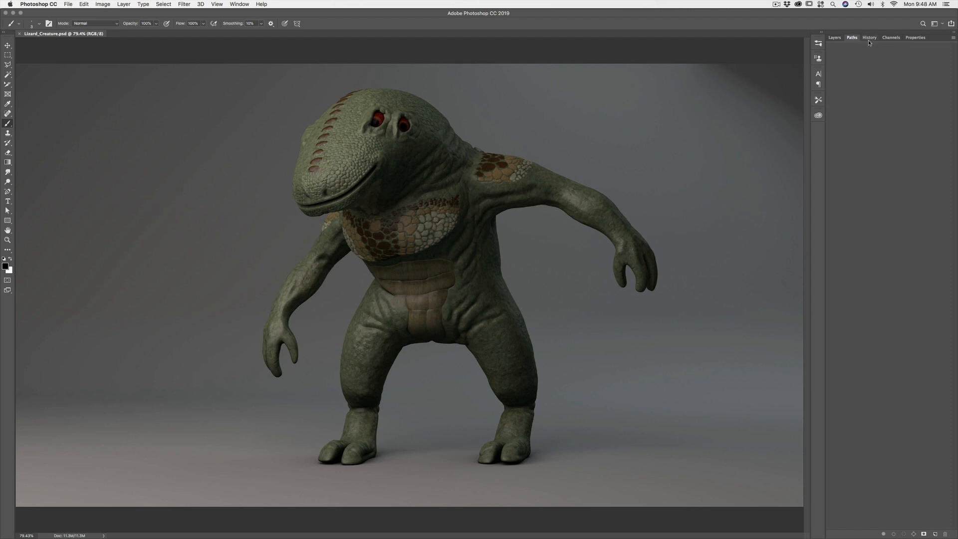
pyautogui.click(870, 39)
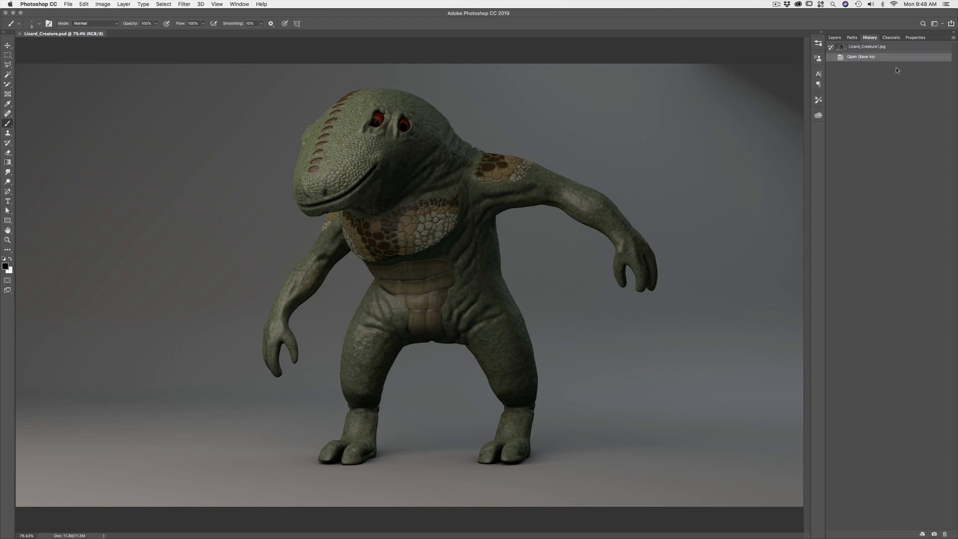
pyautogui.click(889, 38)
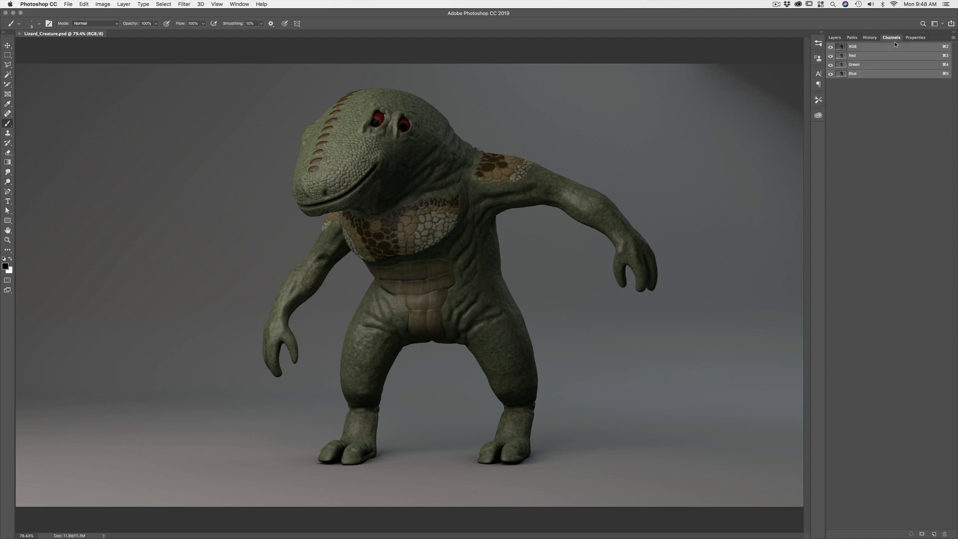
# - Hide and reshow the Red, Green and Blue channels one at a time, and view the document properties
pyautogui.click(830, 56)
pyautogui.click(830, 56)
pyautogui.click(830, 56)
pyautogui.click(831, 56)
pyautogui.click(830, 65)
pyautogui.click(830, 65)
pyautogui.click(830, 74)
pyautogui.click(830, 74)
pyautogui.click(913, 37)
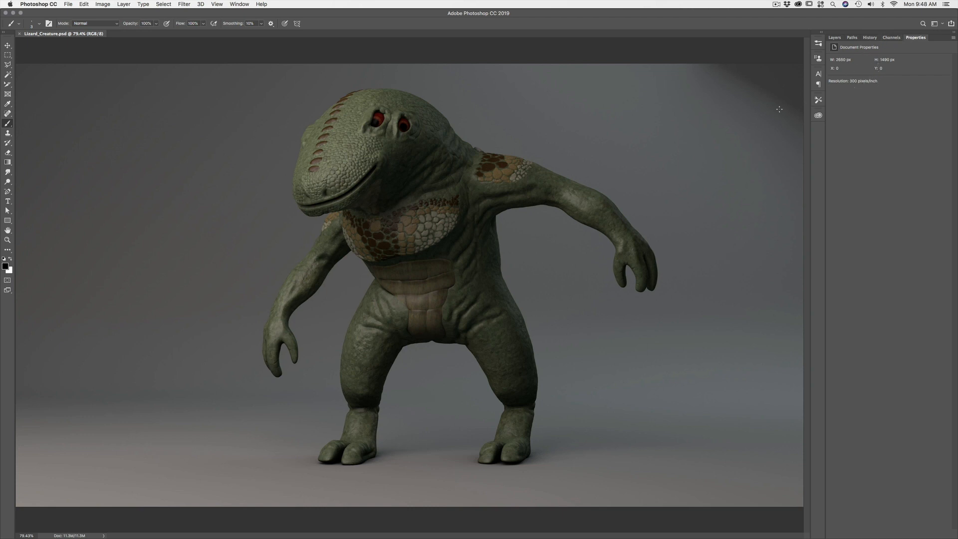
# - Place a fixed-size 540 × 540 px rectangular selection over the creature's outstretched arm and set the marquee style to Normal
pyautogui.click(8, 55)
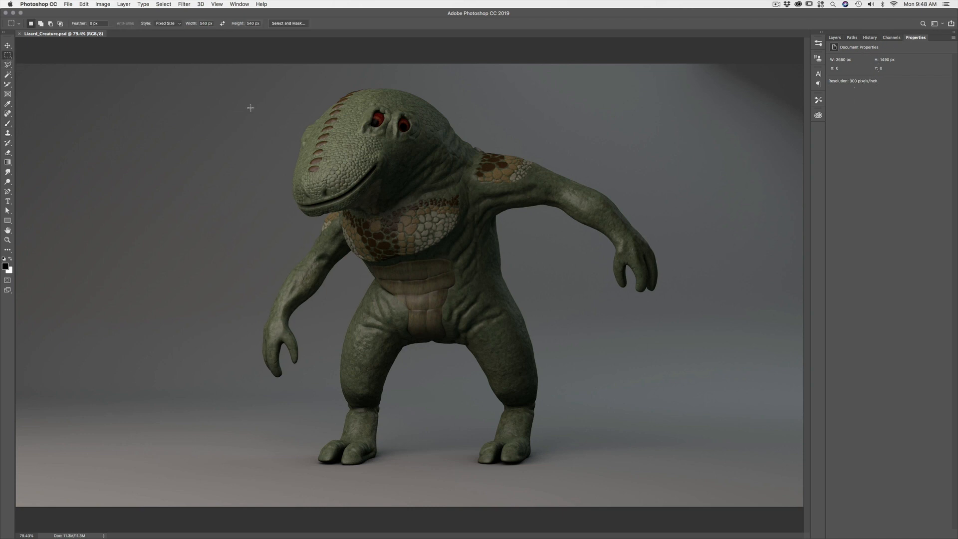
pyautogui.moveTo(559, 181)
pyautogui.mouseDown()
pyautogui.moveTo(584, 184)
pyautogui.moveTo(509, 166)
pyautogui.mouseUp()
pyautogui.click(170, 23)
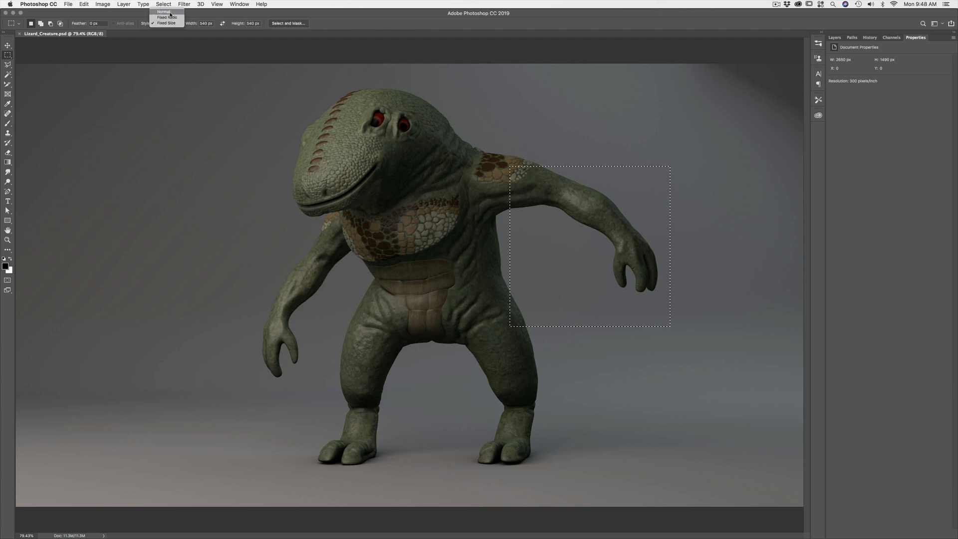
pyautogui.click(175, 12)
# - Clear the selection with the Move tool active, and add a new empty layer above the Background layer
pyautogui.click(8, 46)
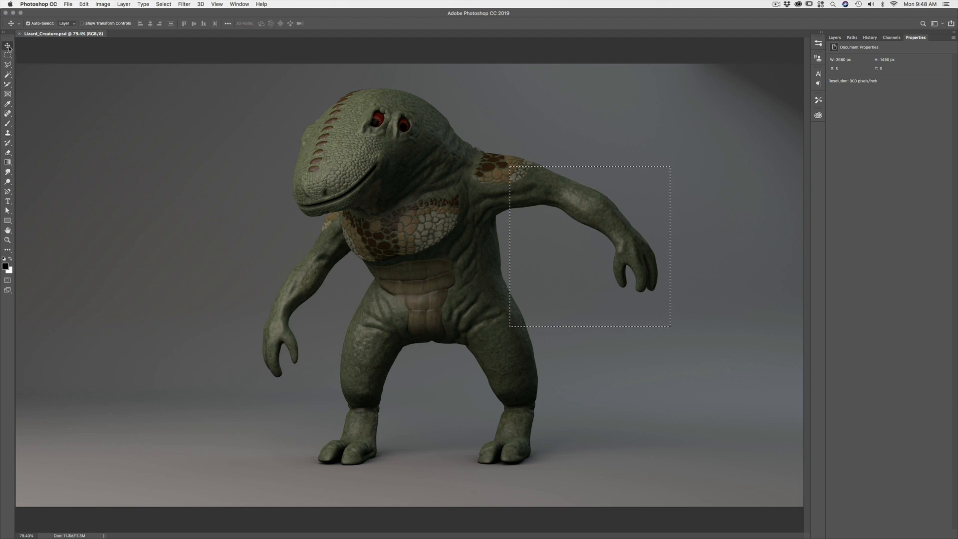
pyautogui.press('super+d')
pyautogui.click(840, 38)
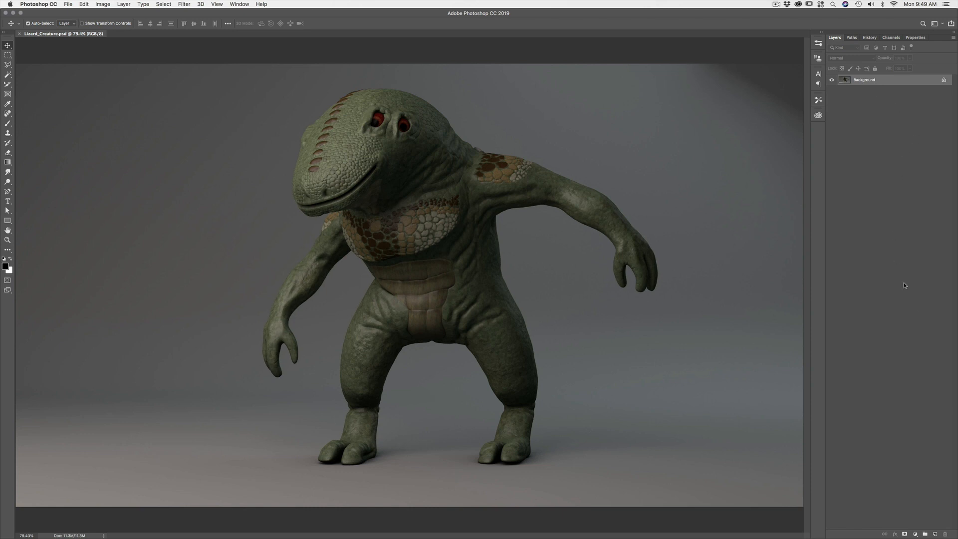
pyautogui.click(935, 533)
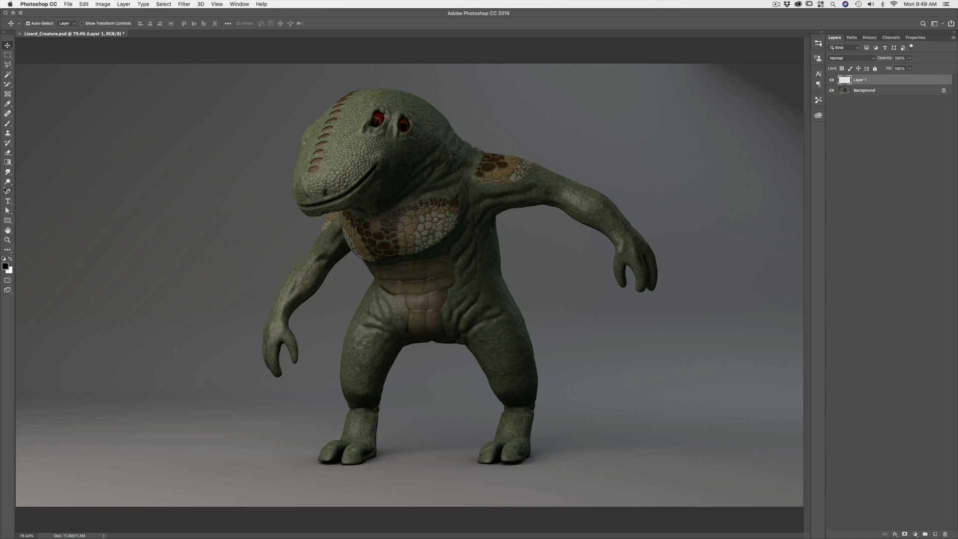
# - Draw a rectangular selection on the empty backdrop beside the creature's head and set the foreground color to orange #ec7e13
pyautogui.click(7, 55)
pyautogui.moveTo(158, 151); pyautogui.dragTo(258, 240)
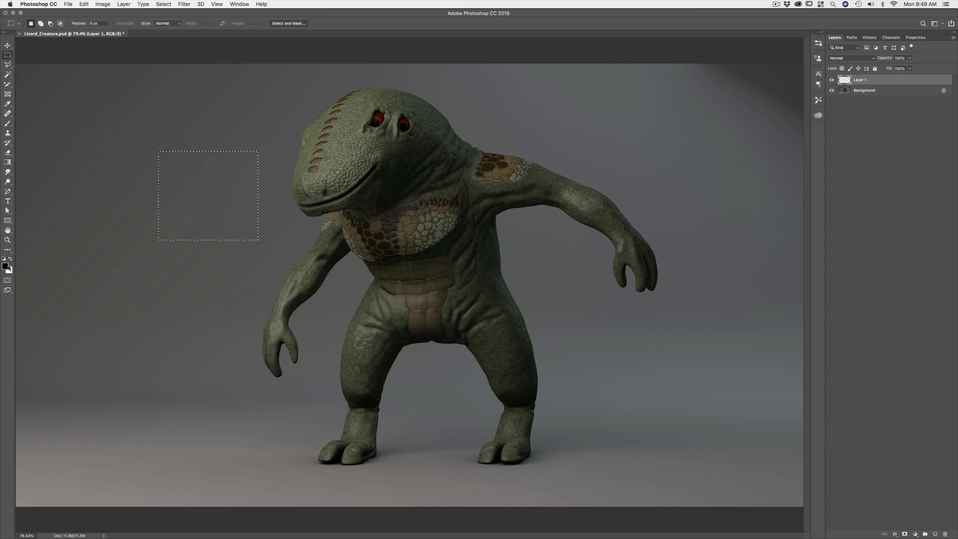
pyautogui.click(6, 266)
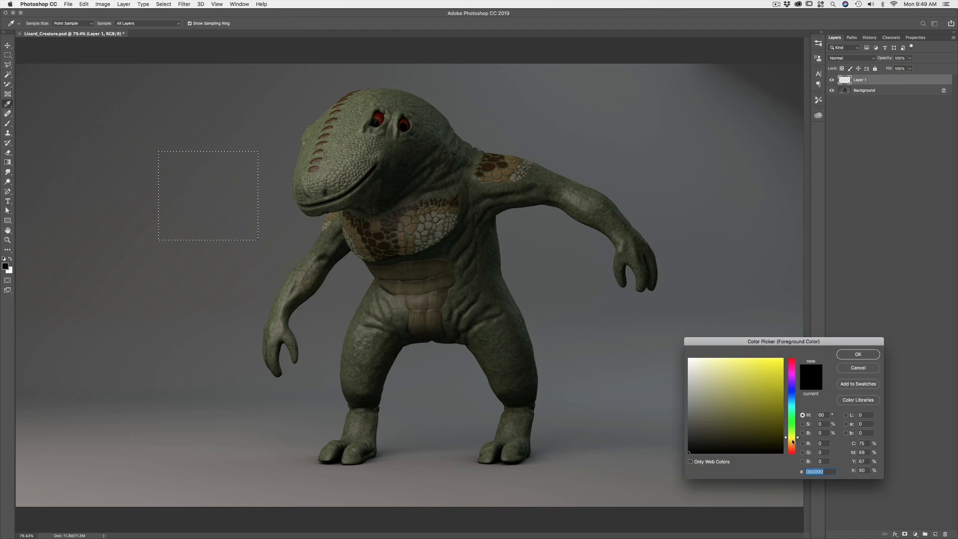
pyautogui.click(792, 445)
pyautogui.click(773, 371)
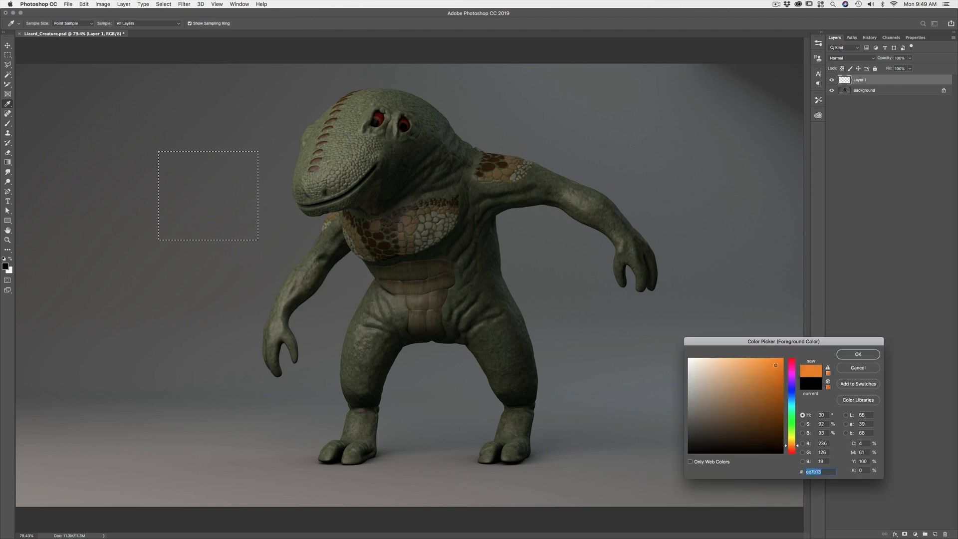
pyautogui.click(858, 355)
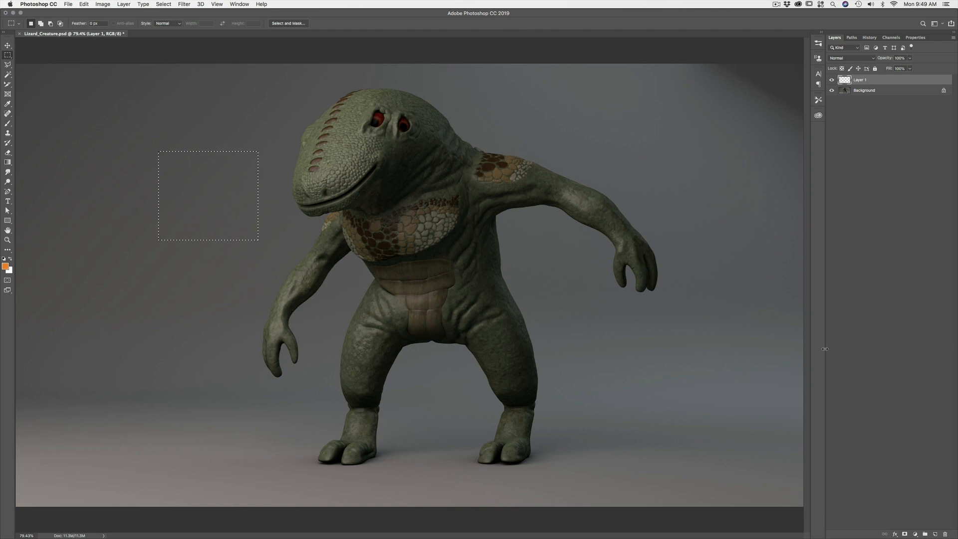
# - Fill the selection on Layer 1 with the orange foreground color, deselect, and activate the Move tool
pyautogui.hotkey('alt', 'BackSpace')
pyautogui.press('super+d')
pyautogui.click(7, 47)
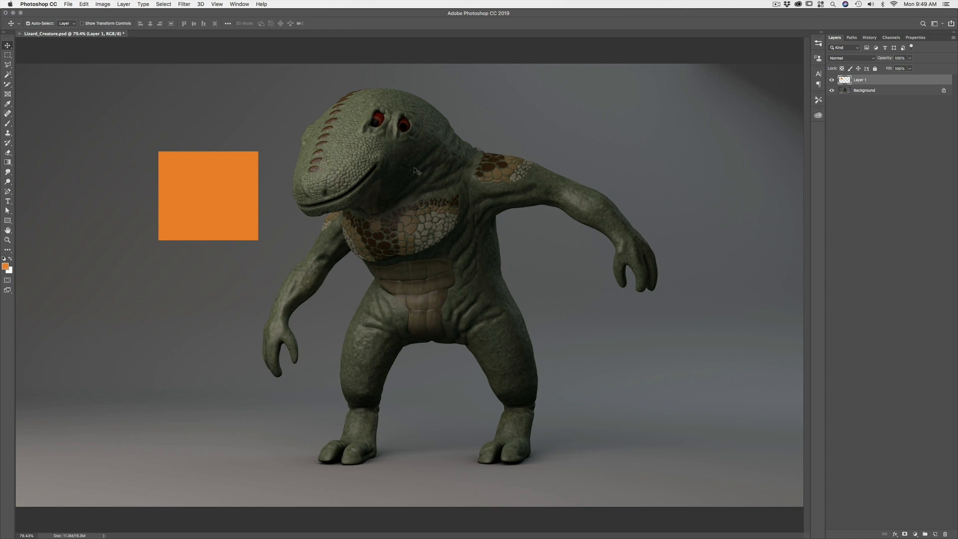
# - Convert the locked Background into a regular layer, and try moving the creature image before undoing that move
pyautogui.click(883, 92)
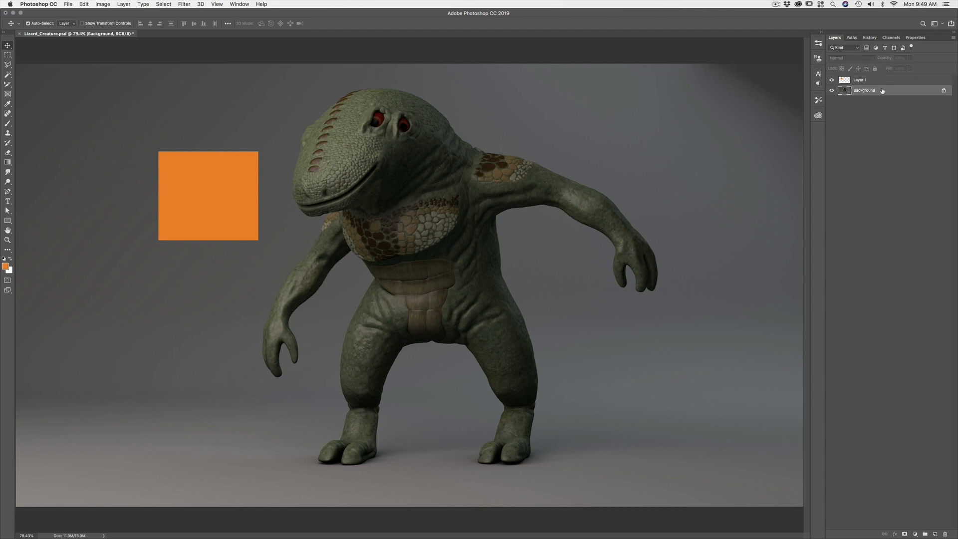
pyautogui.keyDown('alt'); pyautogui.doubleClick(894, 92); pyautogui.keyUp('alt')
pyautogui.moveTo(608, 135)
pyautogui.mouseDown()
pyautogui.moveTo(582, 156)
pyautogui.moveTo(604, 151)
pyautogui.mouseUp()
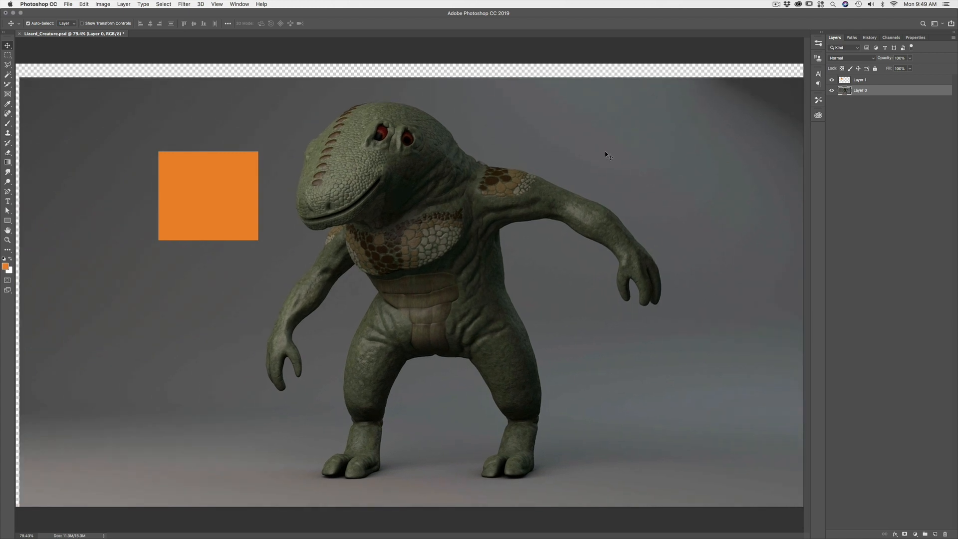
pyautogui.press('super+z')
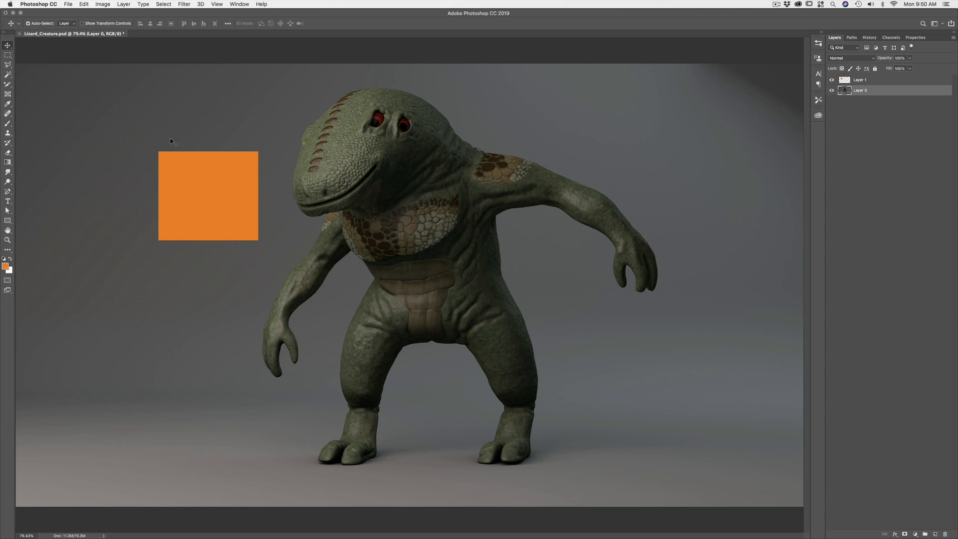
# - Try moving the orange square and the creature image with their layers selected, undoing the moves
pyautogui.click(212, 180)
pyautogui.moveTo(212, 181)
pyautogui.mouseDown()
pyautogui.moveTo(222, 198)
pyautogui.moveTo(199, 187)
pyautogui.moveTo(216, 175)
pyautogui.mouseUp()
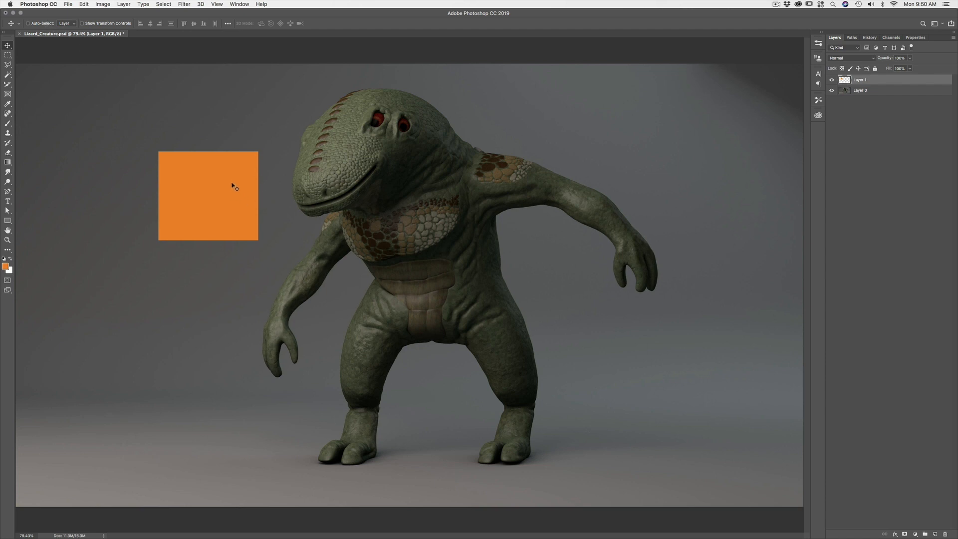
pyautogui.click(860, 93)
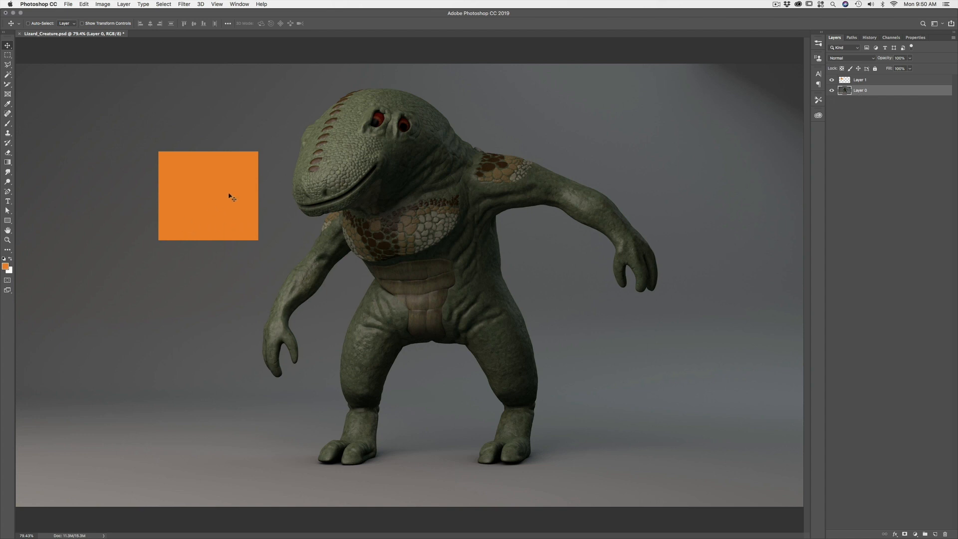
pyautogui.moveTo(228, 196); pyautogui.dragTo(229, 194)
pyautogui.press('super+z')
pyautogui.moveTo(216, 189); pyautogui.dragTo(231, 213)
pyautogui.press('super+z')
# - Create a new layer group above Layer 1 and put Layer 1 inside it
pyautogui.click(862, 81)
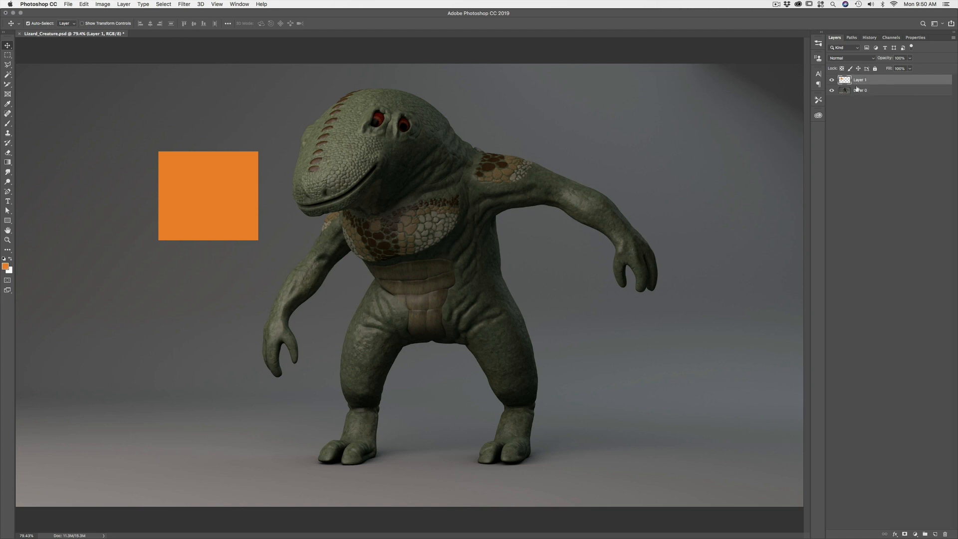
pyautogui.click(925, 534)
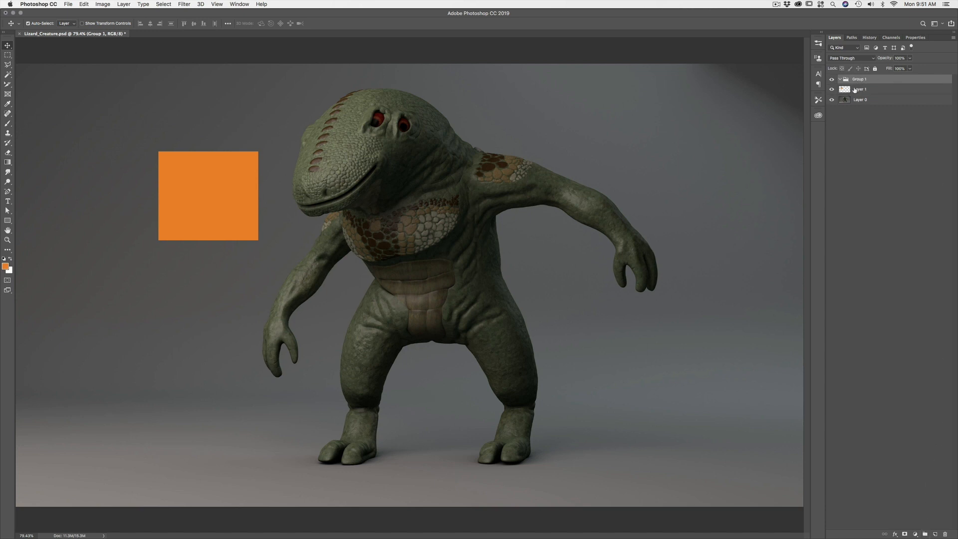
pyautogui.moveTo(857, 90); pyautogui.dragTo(863, 80)
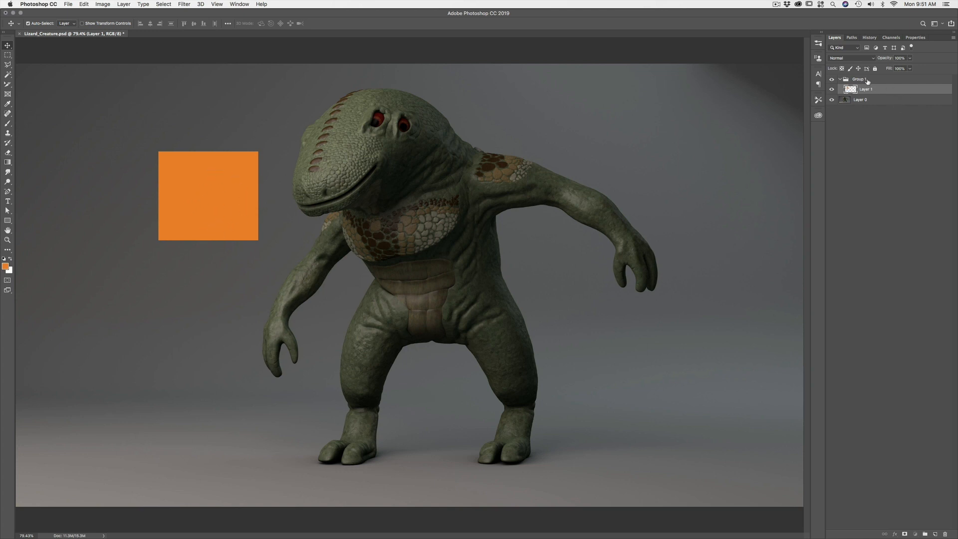
# - Add two new empty layers above Layer 1 inside the group
pyautogui.click(870, 80)
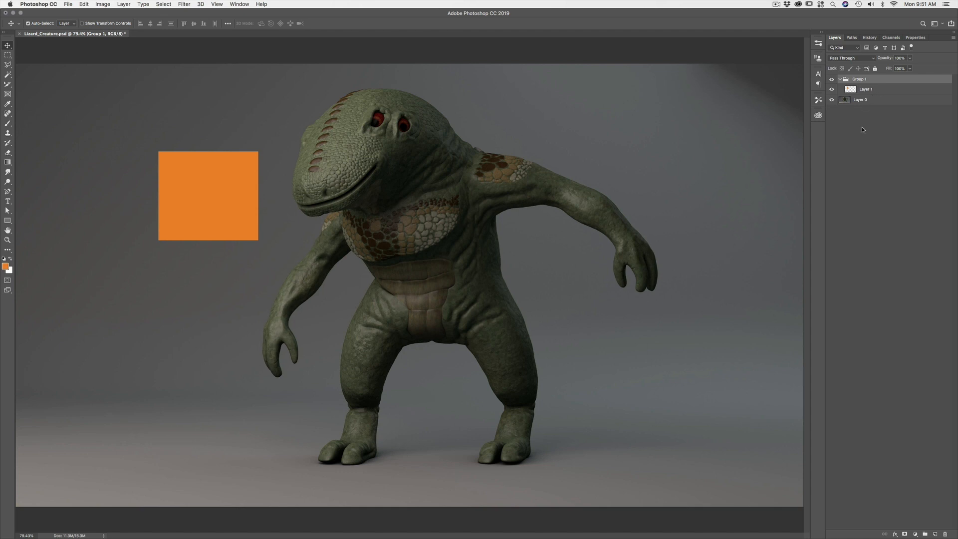
pyautogui.click(886, 90)
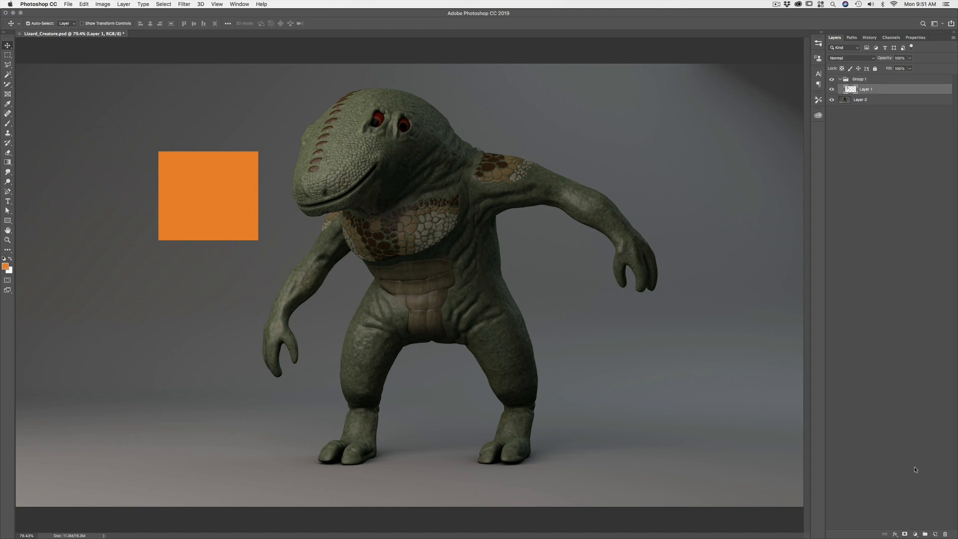
pyautogui.click(934, 534)
pyautogui.click(934, 533)
# - Move the whole group over the creature's arm and back onto the empty backdrop beside the creature
pyautogui.click(870, 80)
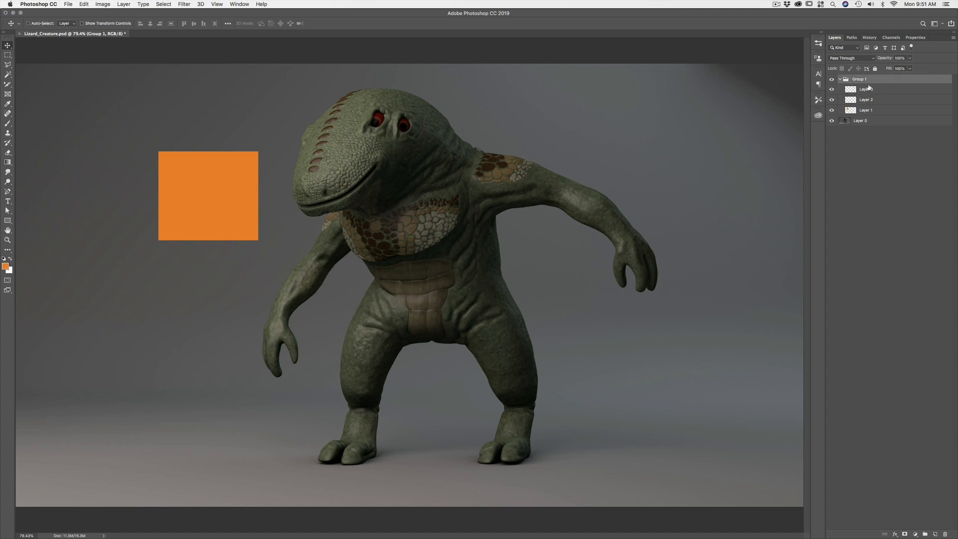
pyautogui.moveTo(208, 195); pyautogui.dragTo(288, 255)
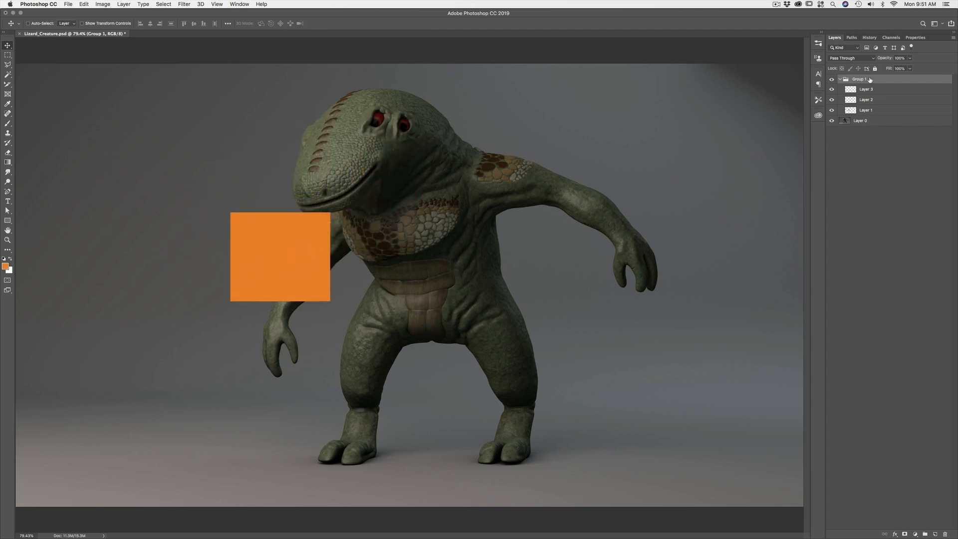
pyautogui.moveTo(347, 239); pyautogui.dragTo(275, 207)
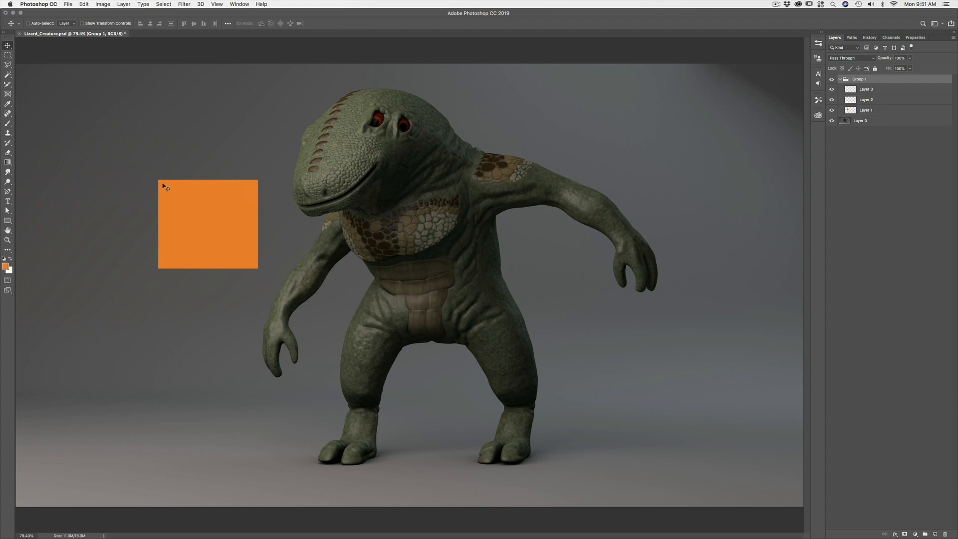
# - Look through the marquee, lasso, Magic Wand, Slice Select, Frame and Eyedropper tools and their options
pyautogui.click(9, 55)
pyautogui.click(8, 65)
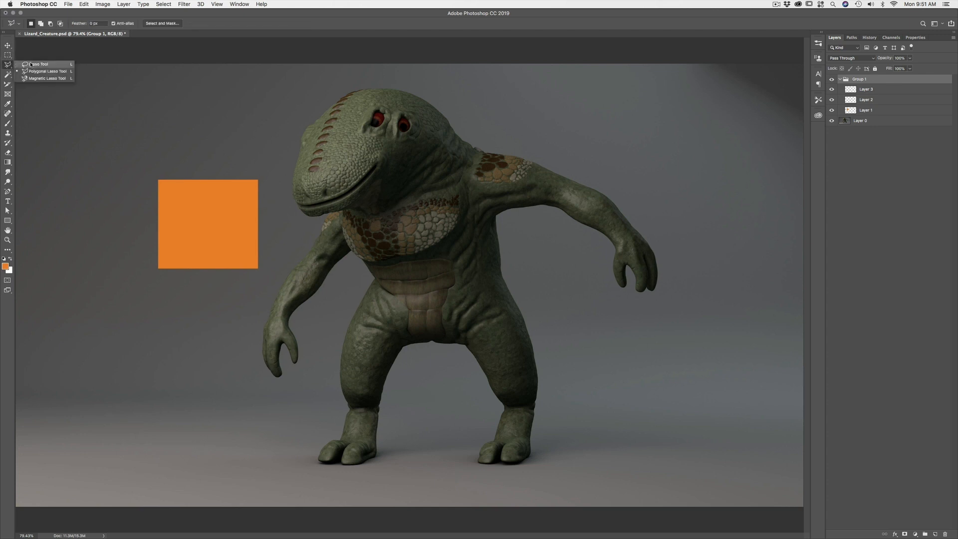
pyautogui.hotkey('shift', 'l')
pyautogui.click(8, 74)
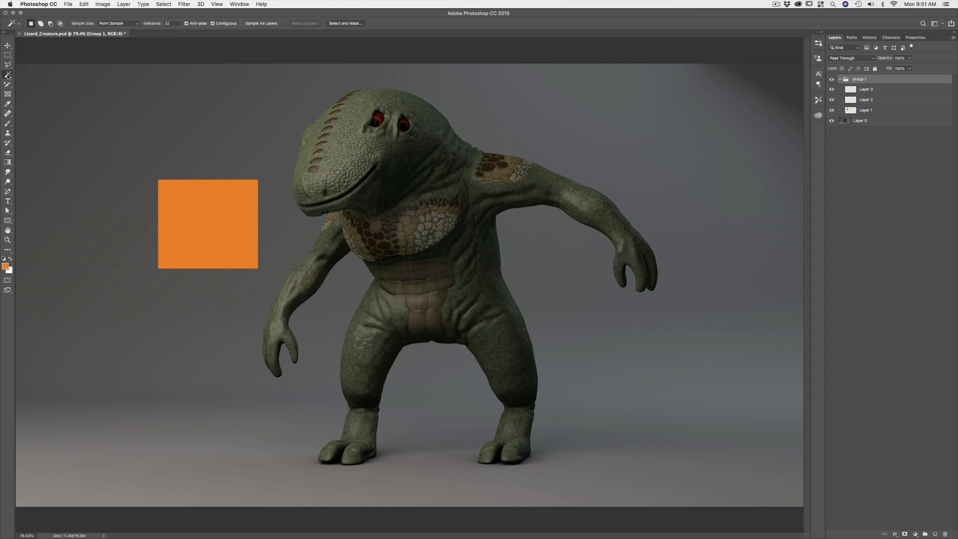
pyautogui.click(9, 85)
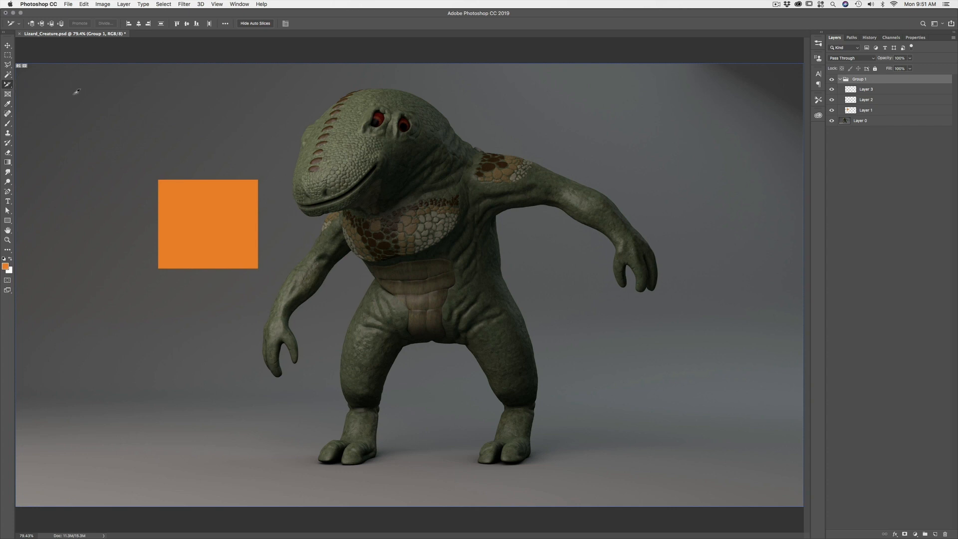
pyautogui.click(7, 93)
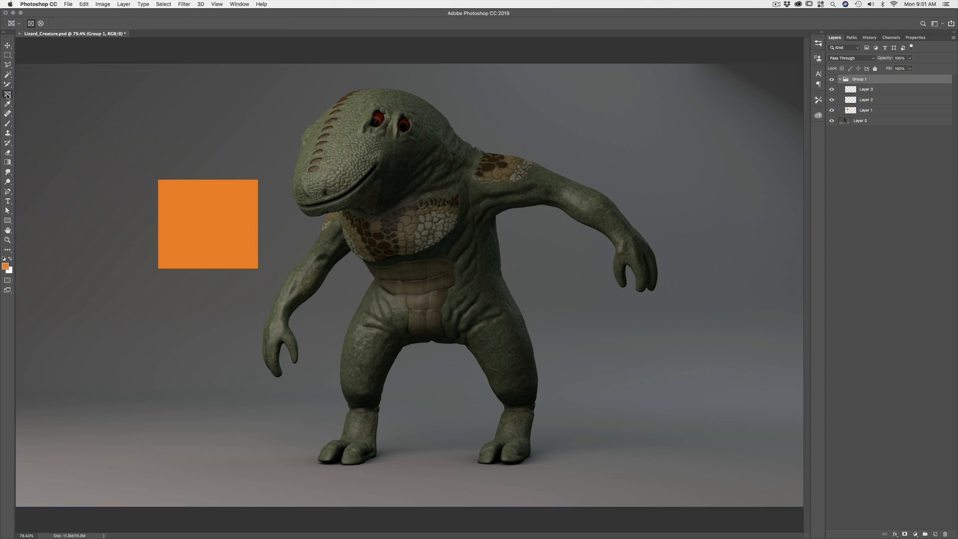
pyautogui.click(8, 103)
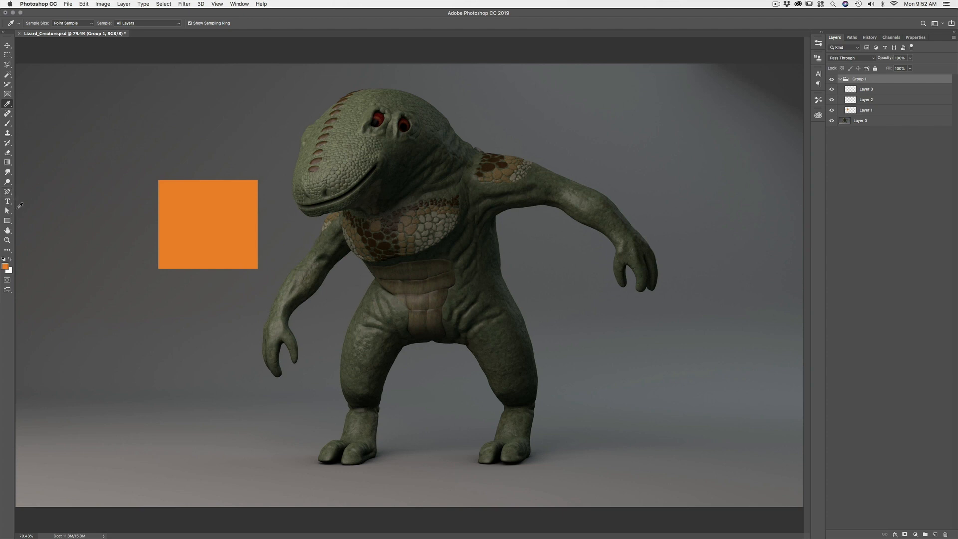
# - Draw an orange rectangle shape about 375 × 219 px above the square, and move its four corners with Direct Selection to make an irregular quadrilateral
pyautogui.click(9, 221)
pyautogui.moveTo(123, 101); pyautogui.dragTo(180, 134)
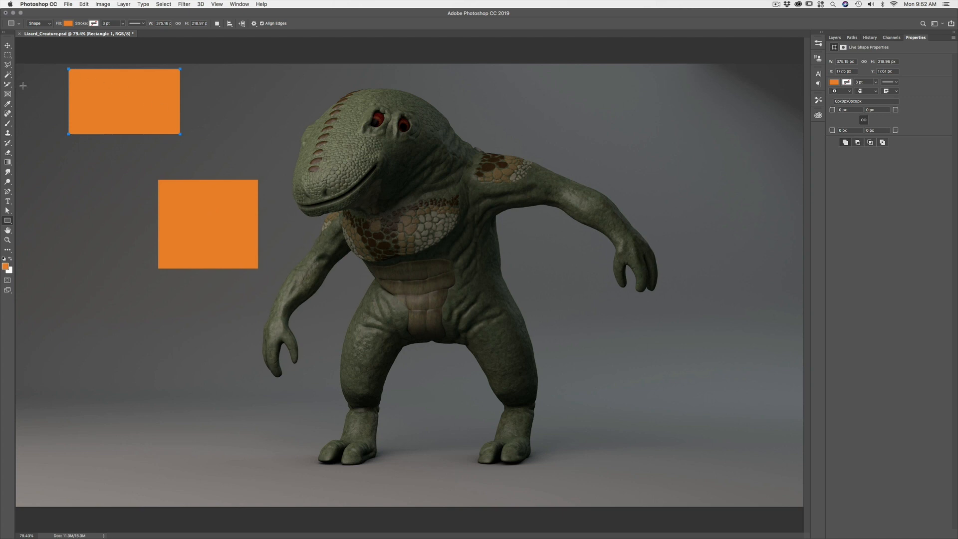
pyautogui.click(7, 210)
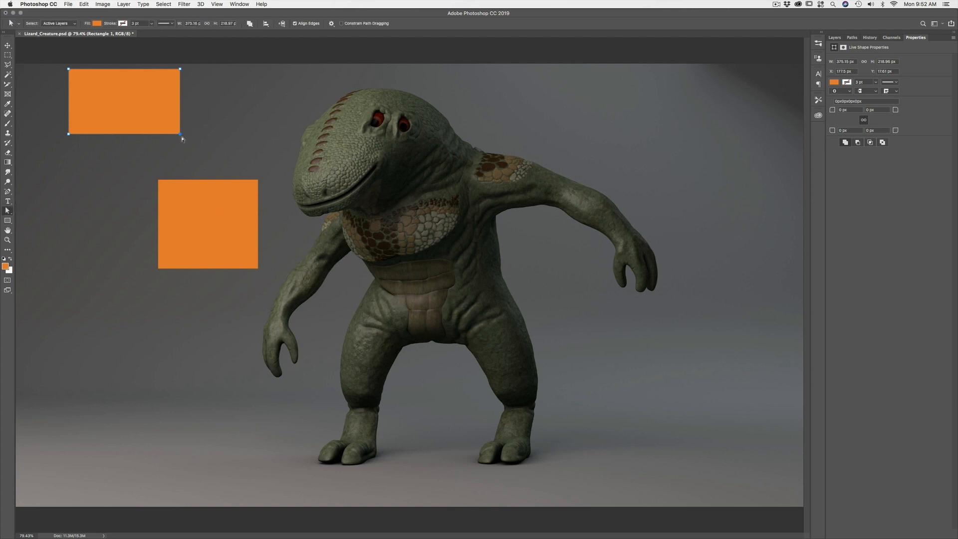
pyautogui.moveTo(194, 140); pyautogui.dragTo(211, 148)
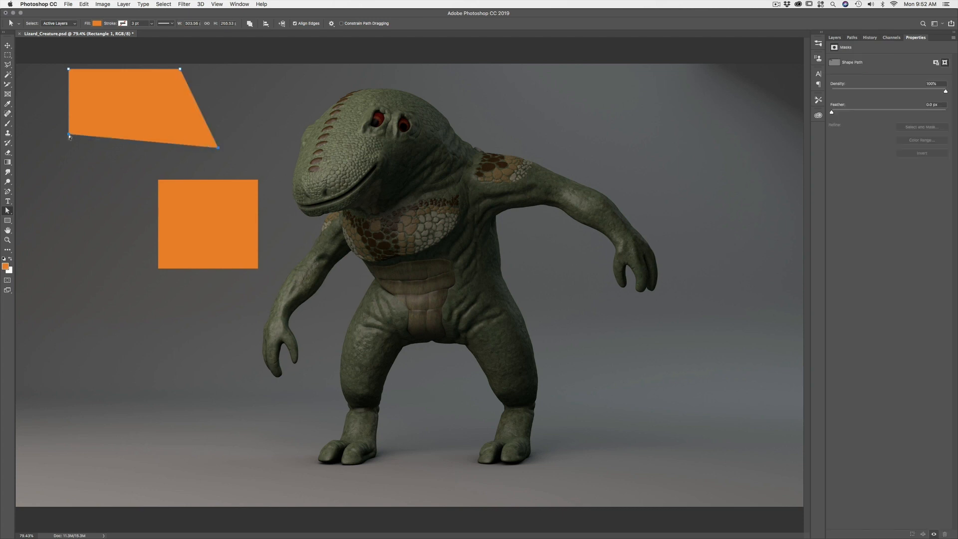
pyautogui.moveTo(69, 135); pyautogui.dragTo(60, 150)
pyautogui.moveTo(68, 71); pyautogui.dragTo(80, 92)
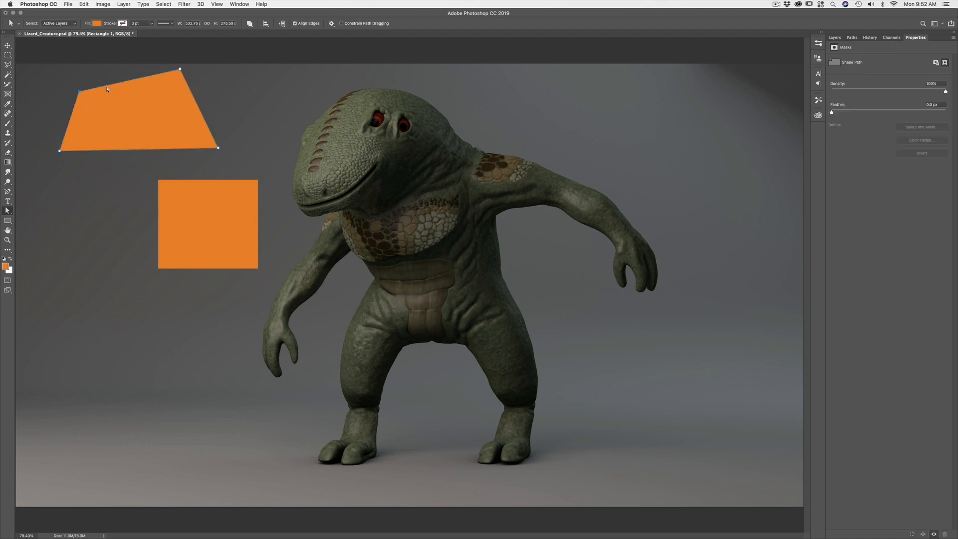
pyautogui.moveTo(177, 78); pyautogui.dragTo(175, 77)
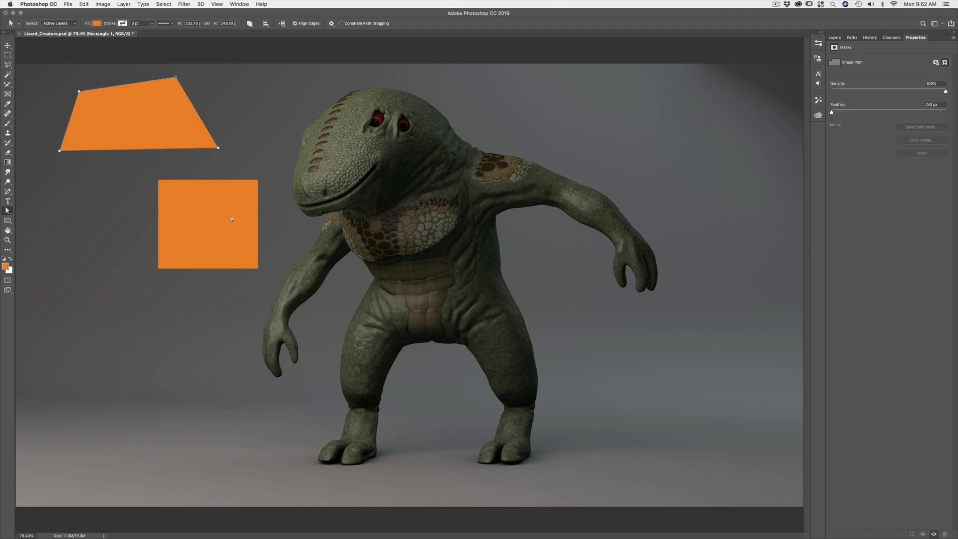
# - Select Layer 1 in the group and move its orange square slightly further away from the creature
pyautogui.click(8, 46)
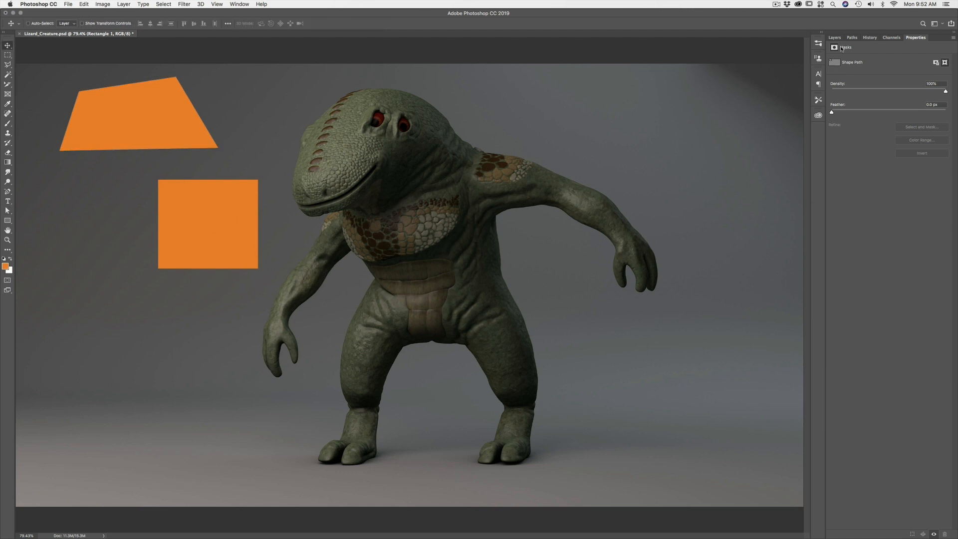
pyautogui.click(835, 37)
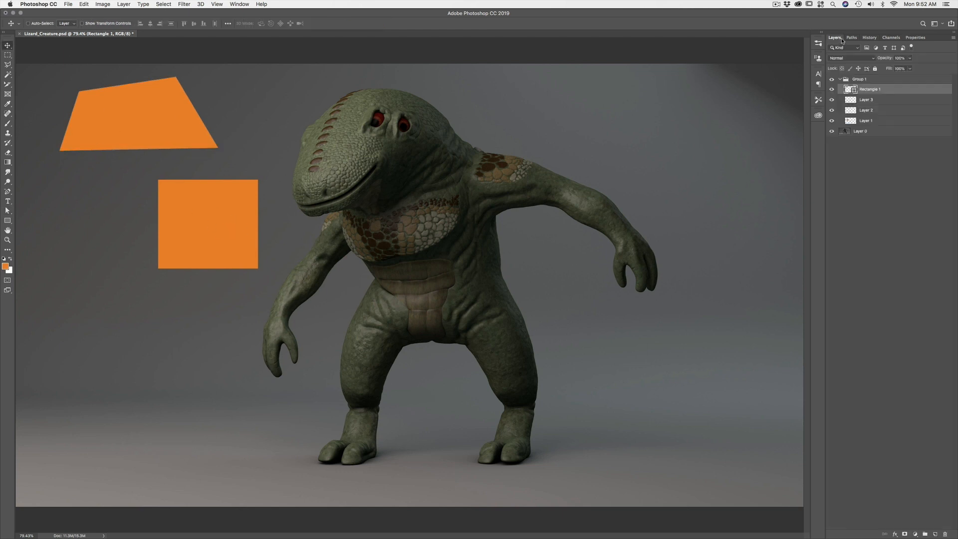
pyautogui.click(870, 120)
pyautogui.moveTo(242, 207)
pyautogui.mouseDown()
pyautogui.moveTo(238, 223)
pyautogui.moveTo(227, 218)
pyautogui.mouseUp()
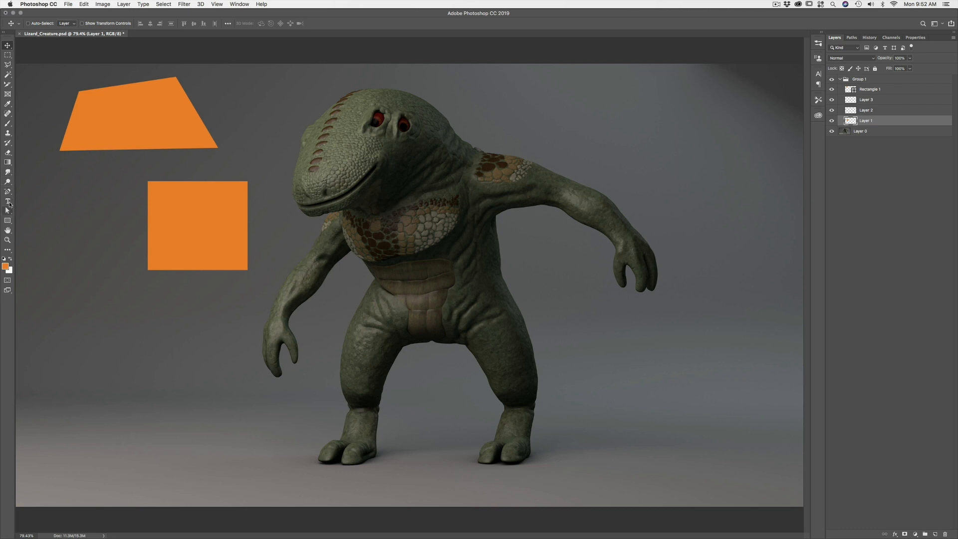
# - Look at the Delete Anchor Point, Type, and Path and Direct Selection tools
pyautogui.click(8, 191)
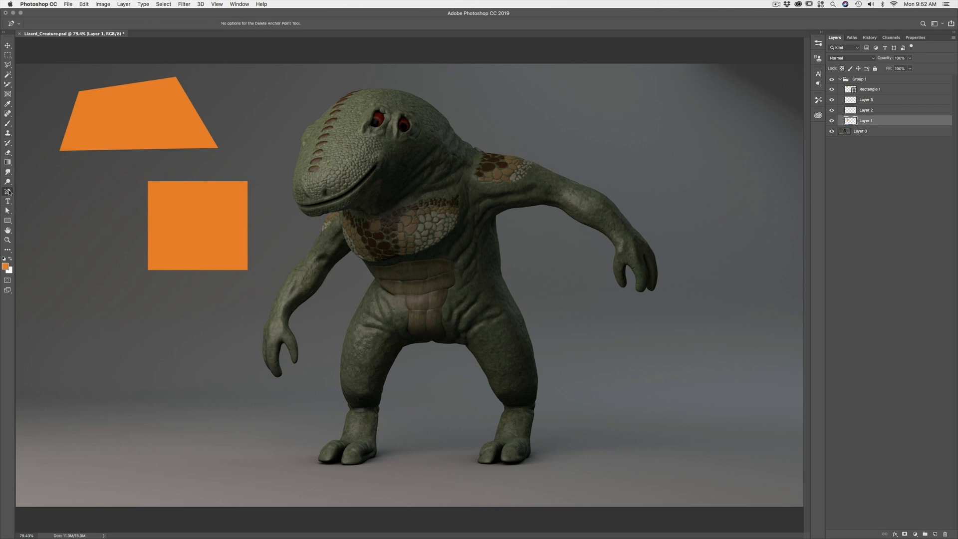
pyautogui.click(8, 201)
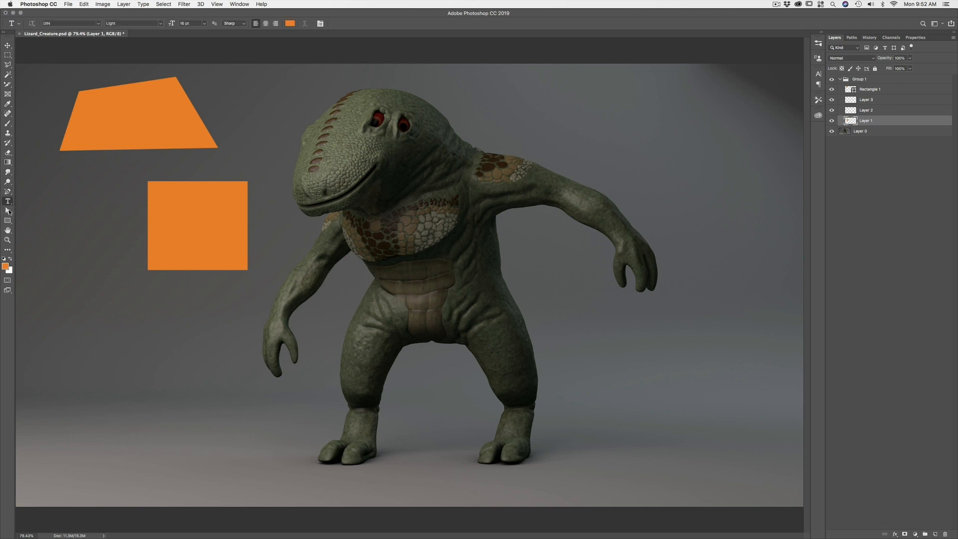
pyautogui.click(8, 211)
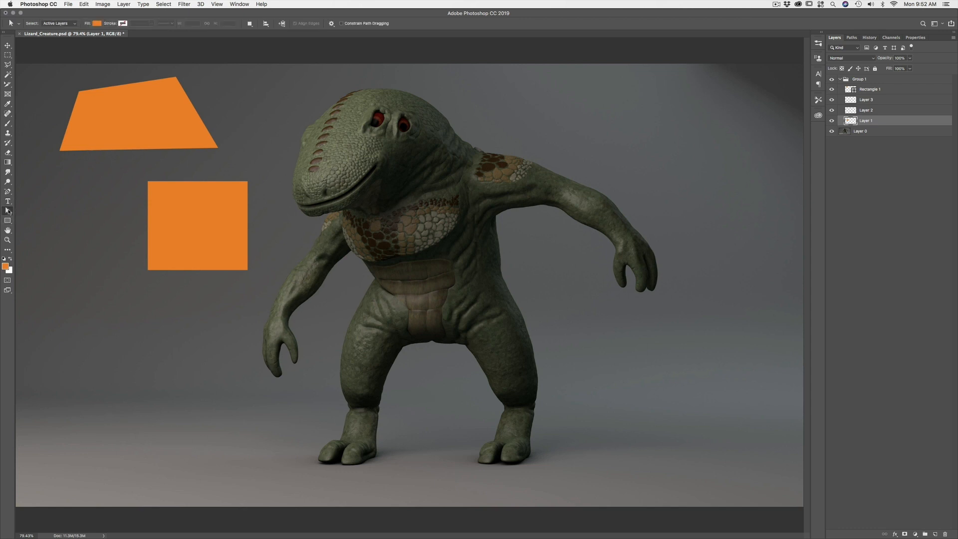
pyautogui.click(8, 211)
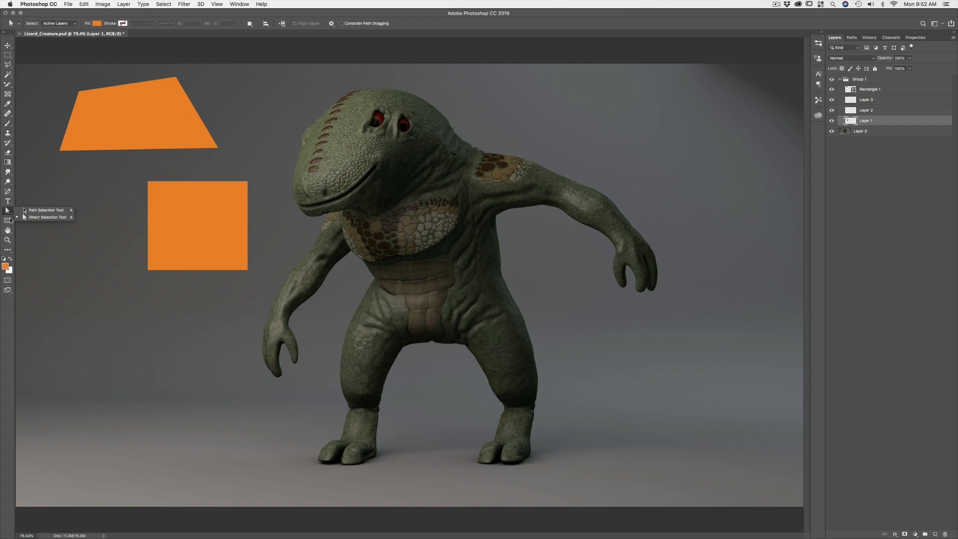
# - Look at the Hand and Zoom tools and their options
pyautogui.click(10, 230)
pyautogui.click(8, 229)
pyautogui.click(8, 240)
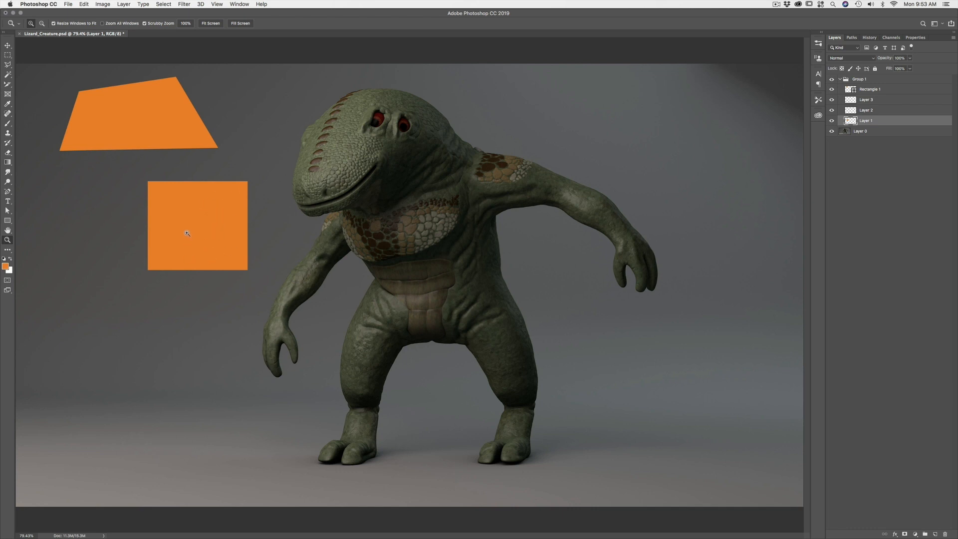
# - Try yellow and purple hues in the foreground Color Picker and set the foreground color to green 2fbd2f
pyautogui.click(7, 267)
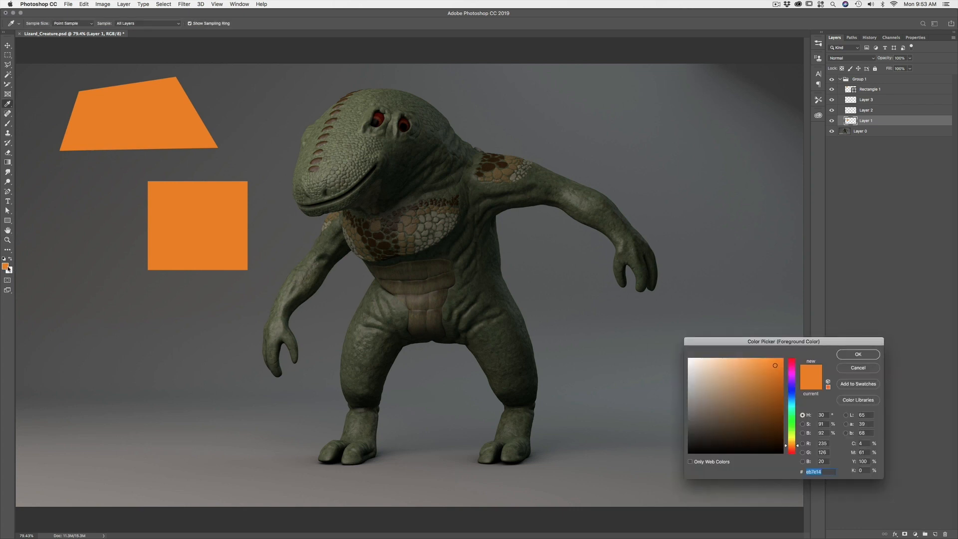
pyautogui.moveTo(738, 346); pyautogui.dragTo(110, 233)
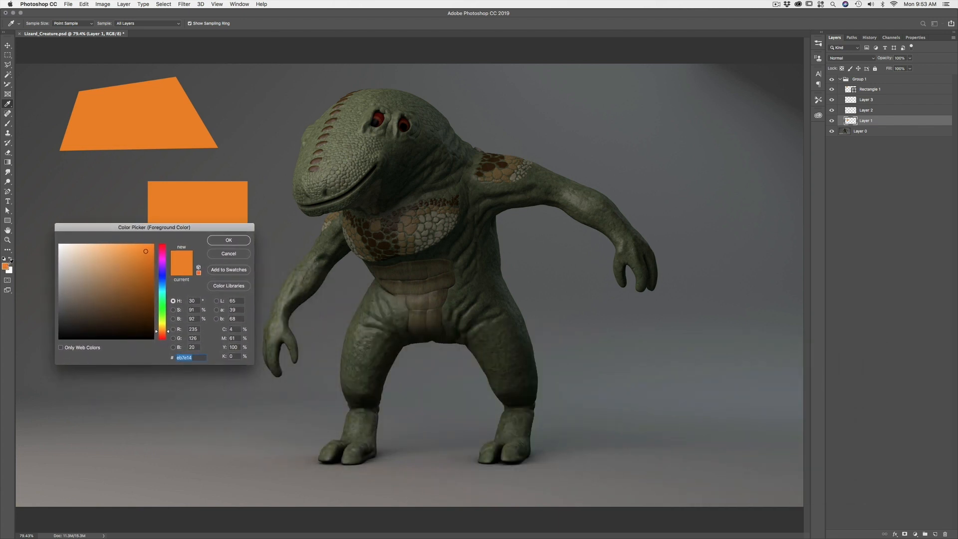
pyautogui.moveTo(143, 251)
pyautogui.mouseDown()
pyautogui.moveTo(125, 286)
pyautogui.moveTo(116, 278)
pyautogui.mouseUp()
pyautogui.moveTo(124, 265)
pyautogui.mouseDown()
pyautogui.moveTo(120, 276)
pyautogui.moveTo(78, 268)
pyautogui.moveTo(134, 272)
pyautogui.moveTo(126, 258)
pyautogui.mouseUp()
pyautogui.click(105, 286)
pyautogui.moveTo(167, 332); pyautogui.dragTo(157, 312)
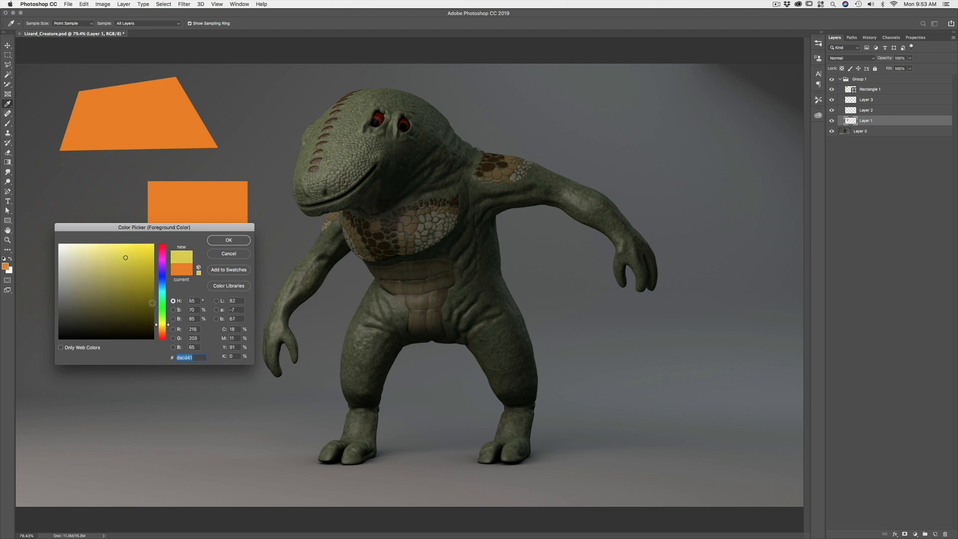
pyautogui.moveTo(168, 326); pyautogui.dragTo(168, 266)
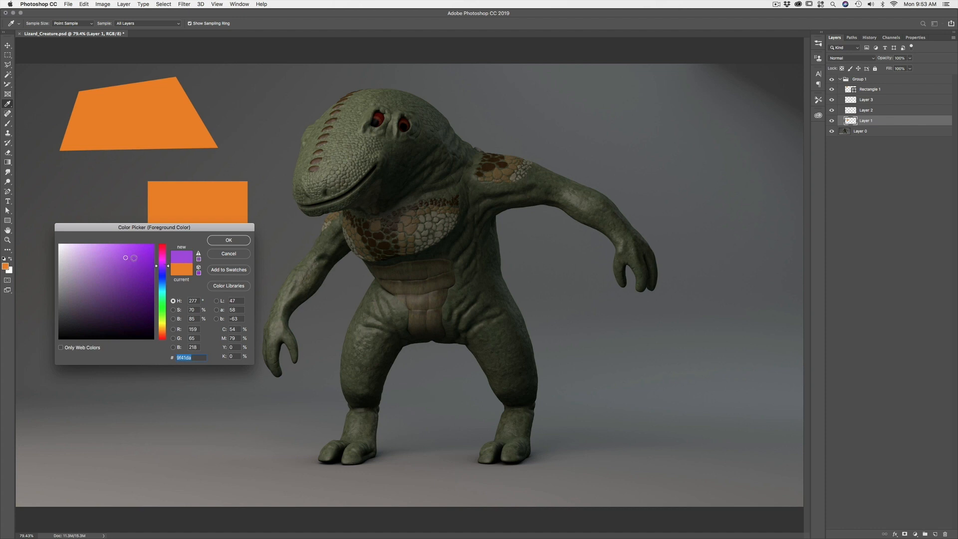
pyautogui.click(130, 268)
pyautogui.moveTo(168, 271); pyautogui.dragTo(167, 308)
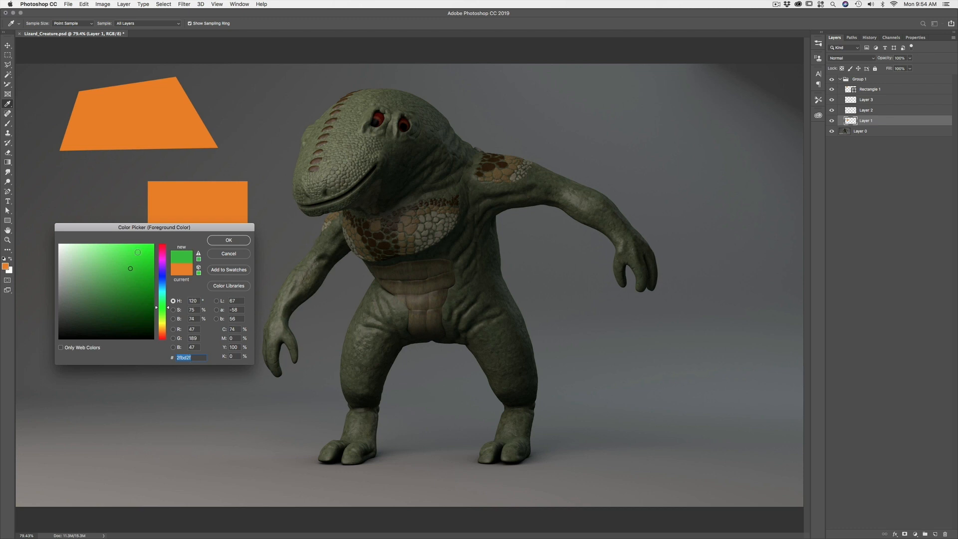
pyautogui.click(228, 240)
pyautogui.press('z')
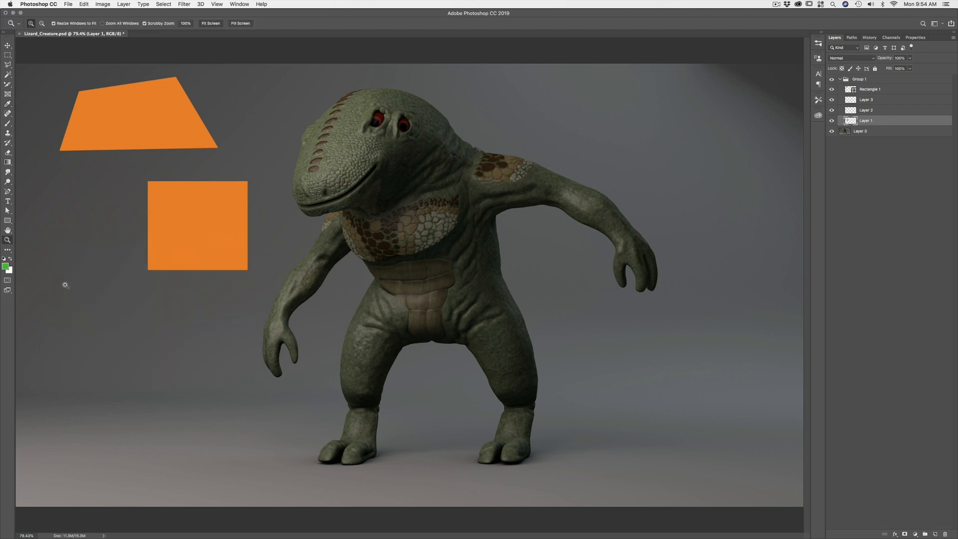
# - Set the background color to a saturated blue in the Color Picker
pyautogui.click(10, 270)
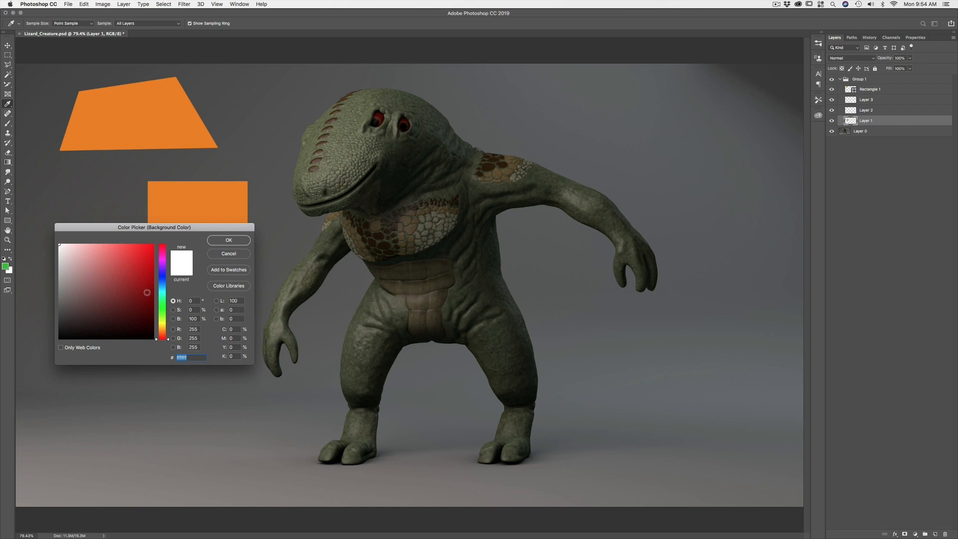
pyautogui.moveTo(159, 319); pyautogui.dragTo(144, 256)
pyautogui.click(228, 240)
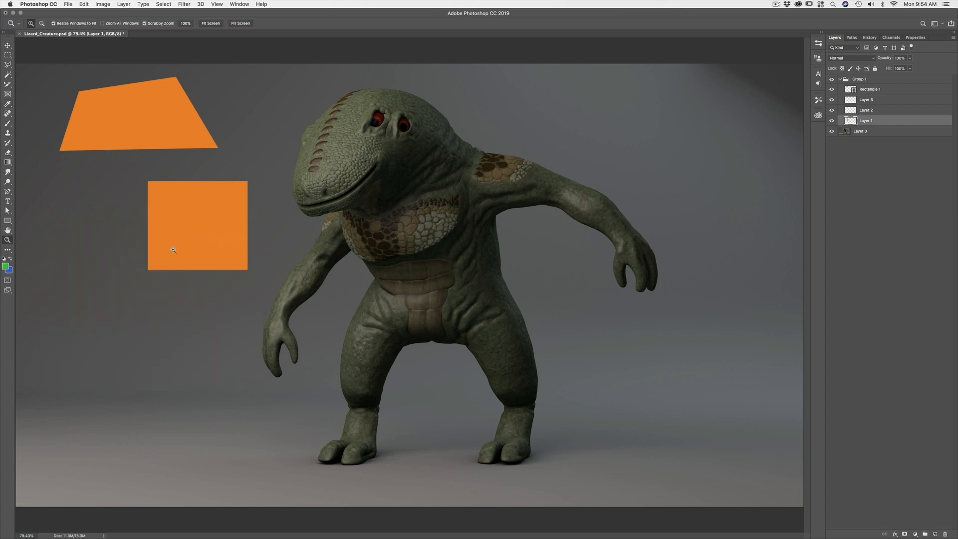
# - Swap the foreground and background colors several times and reset them to the default black and white
pyautogui.click(10, 259)
pyautogui.click(11, 259)
pyautogui.click(10, 260)
pyautogui.click(4, 259)
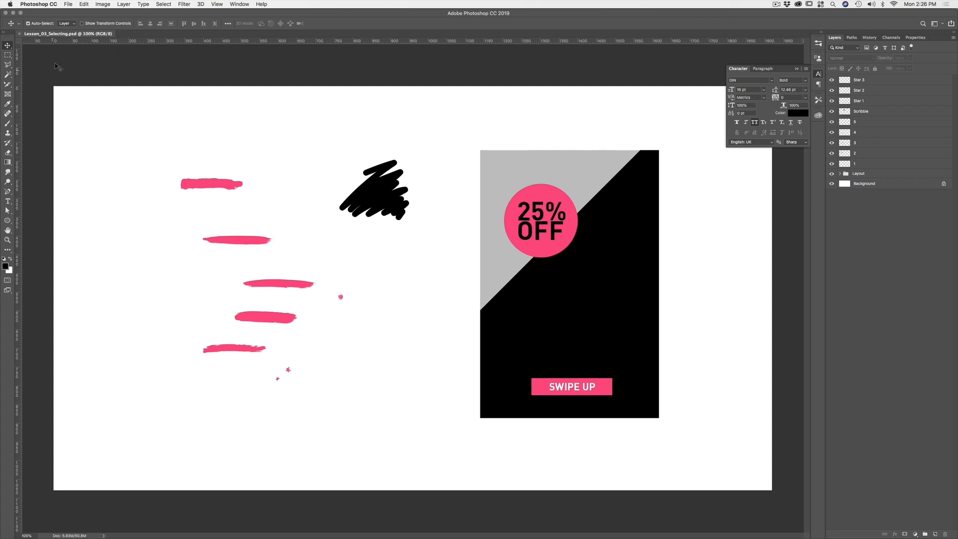
# - Examine the marquee, lasso and Move tool variants in Lesson_03_Selecting.psd, finishing with the Rectangular Marquee tool active
pyautogui.click(8, 56)
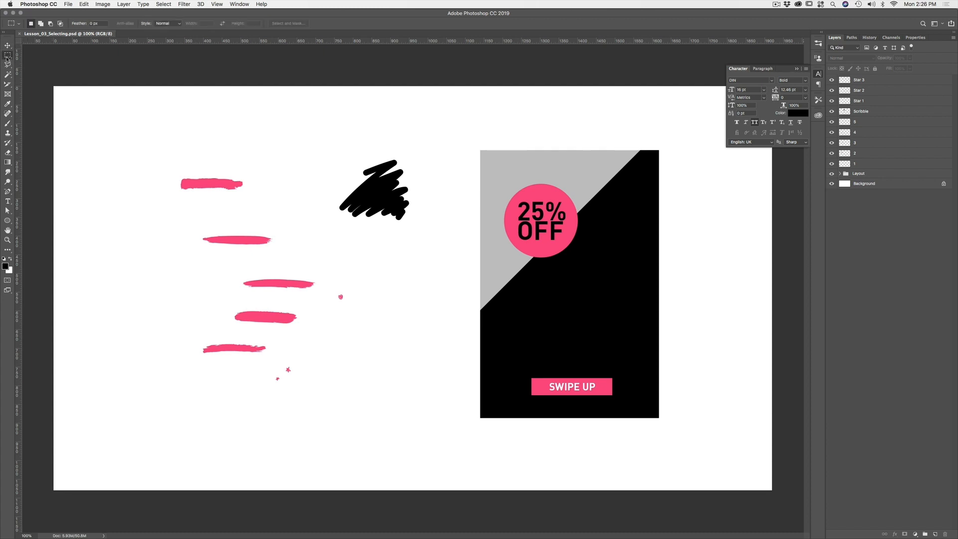
pyautogui.click(8, 56)
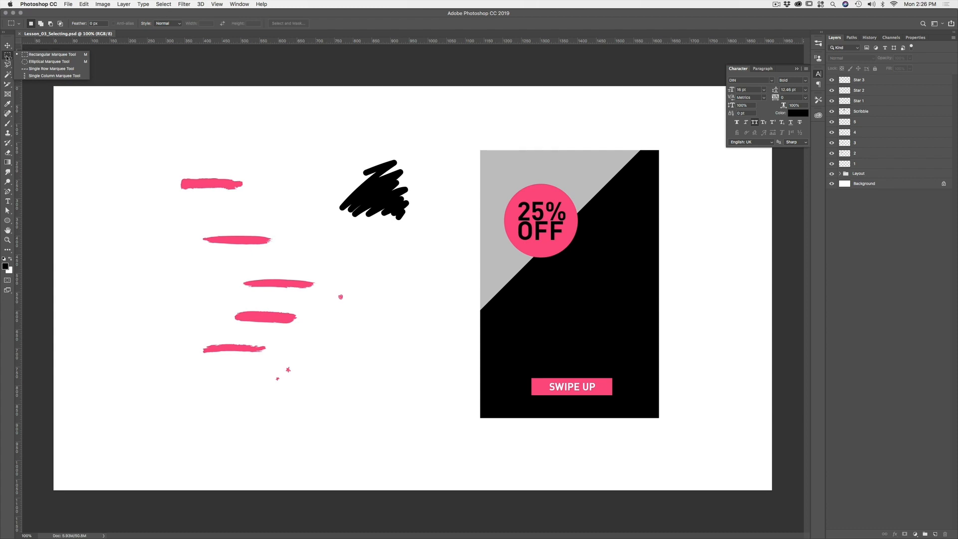
pyautogui.click(27, 56)
pyautogui.click(8, 56)
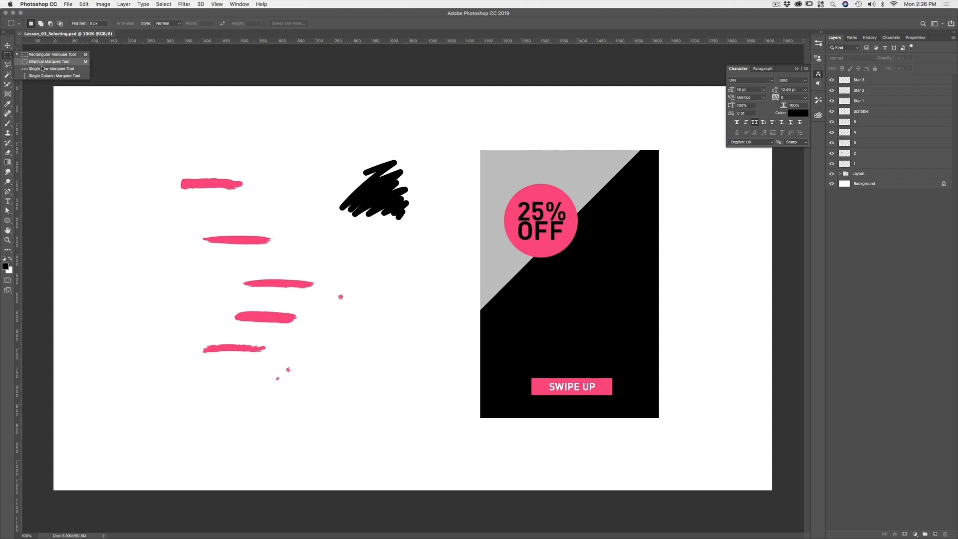
pyautogui.click(7, 58)
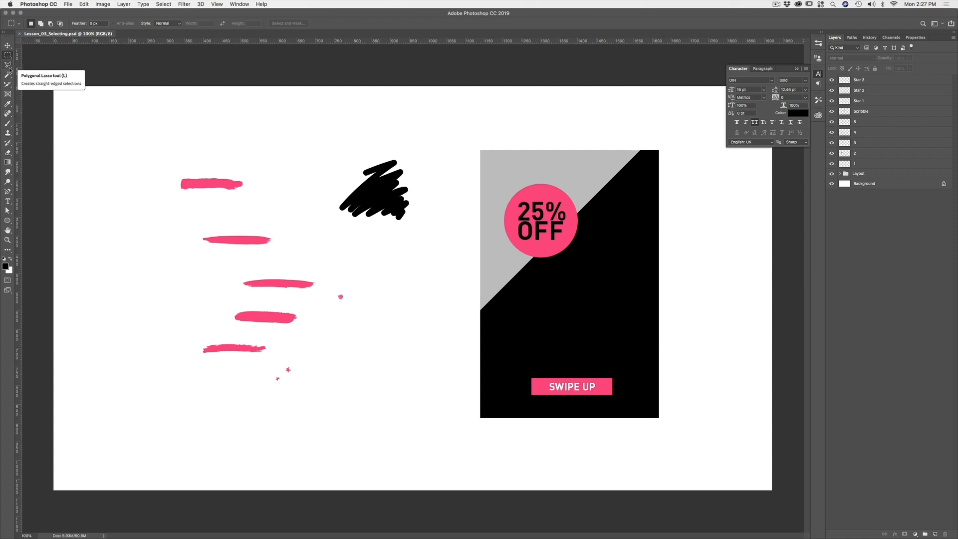
pyautogui.click(7, 49)
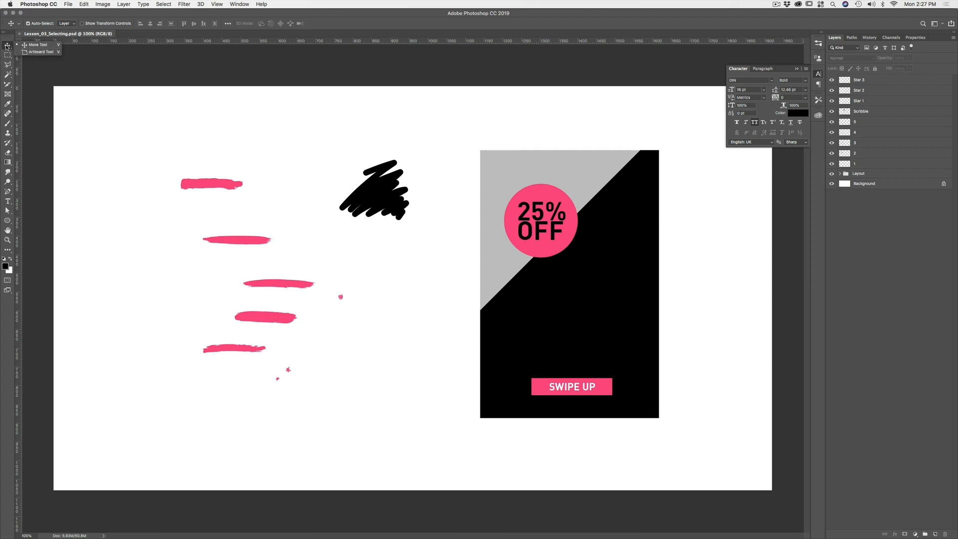
pyautogui.click(9, 66)
pyautogui.click(8, 65)
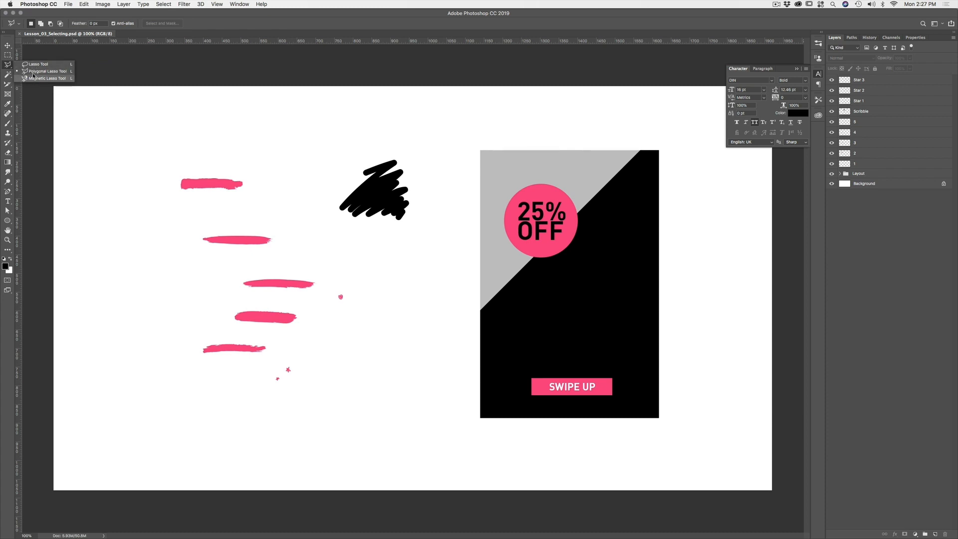
pyautogui.click(7, 55)
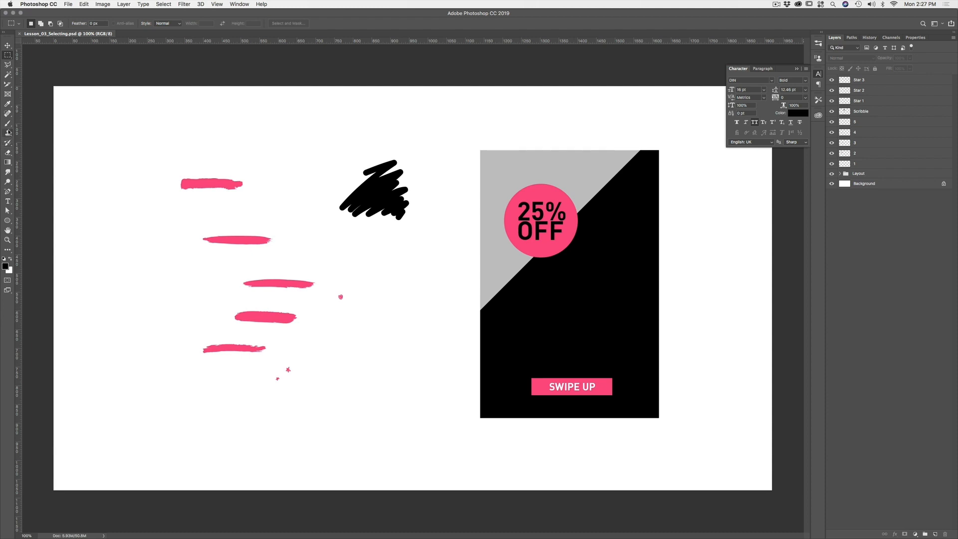
pyautogui.click(8, 56)
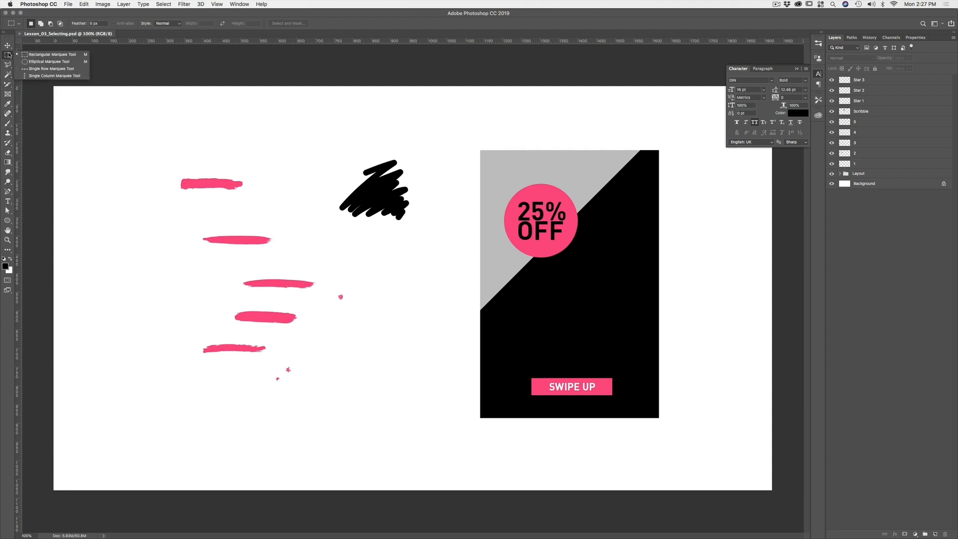
pyautogui.click(119, 60)
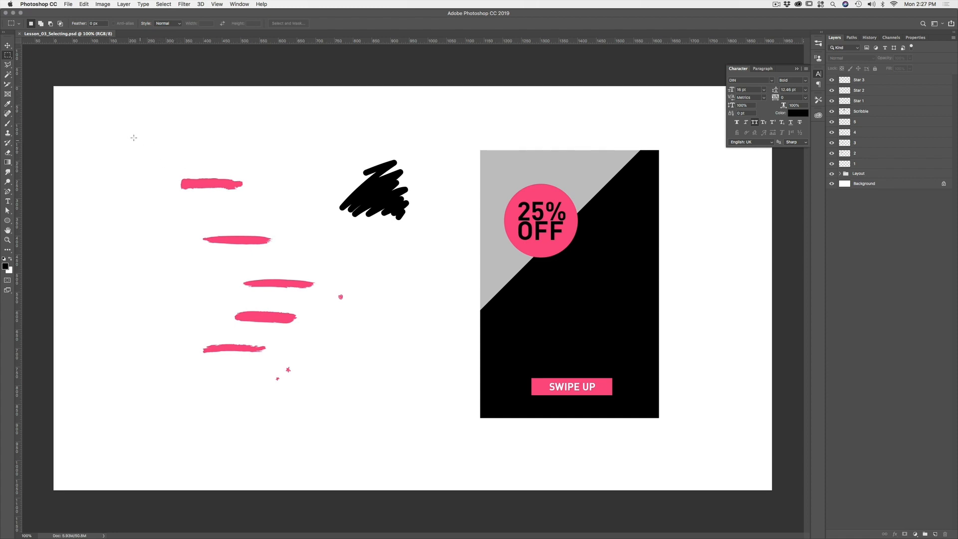
# - Draw a rectangular selection about 444 × 192 px around the uppermost pink stroke, repositioning it while drawing
pyautogui.moveTo(132, 135); pyautogui.dragTo(285, 210)
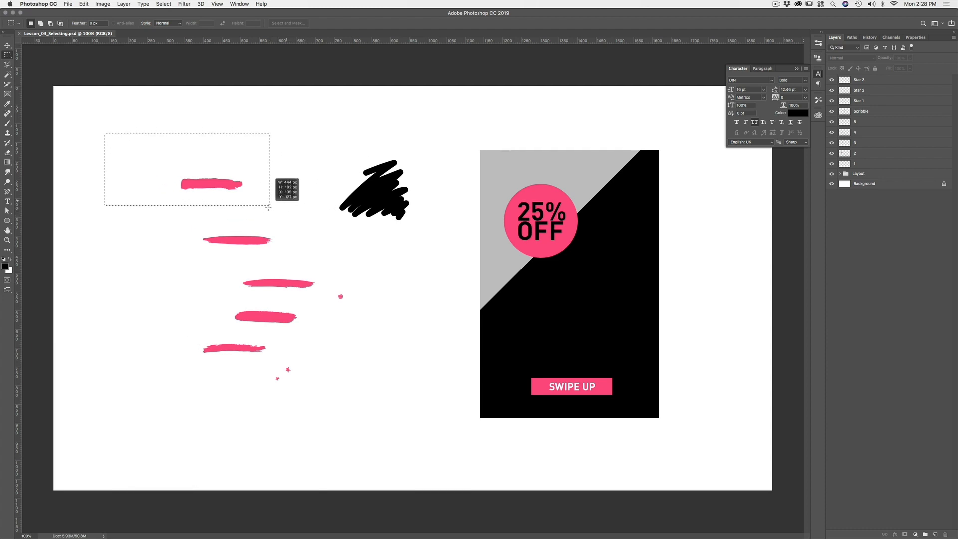
pyautogui.moveTo(306, 220); pyautogui.dragTo(295, 198)
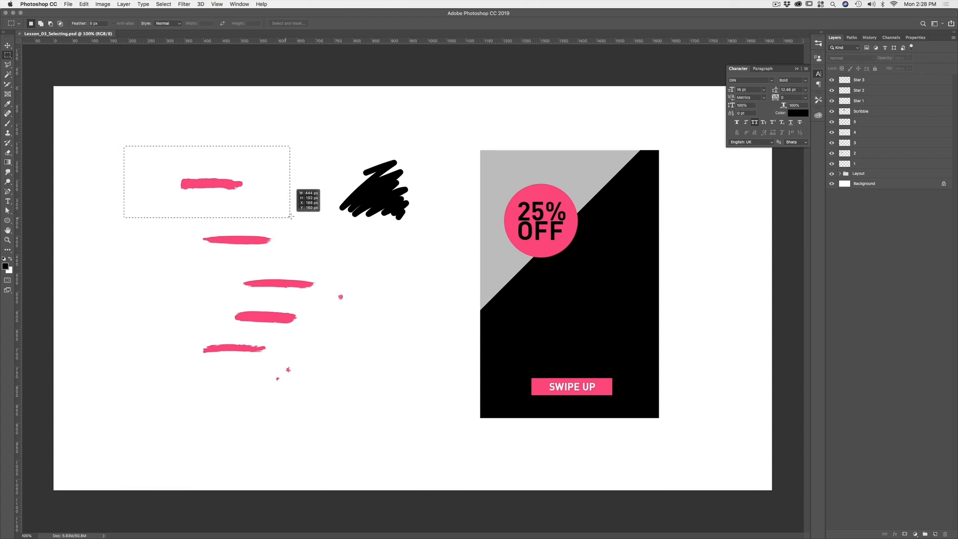
pyautogui.moveTo(284, 210)
pyautogui.mouseDown()
pyautogui.moveTo(278, 216)
pyautogui.moveTo(300, 212)
pyautogui.mouseUp()
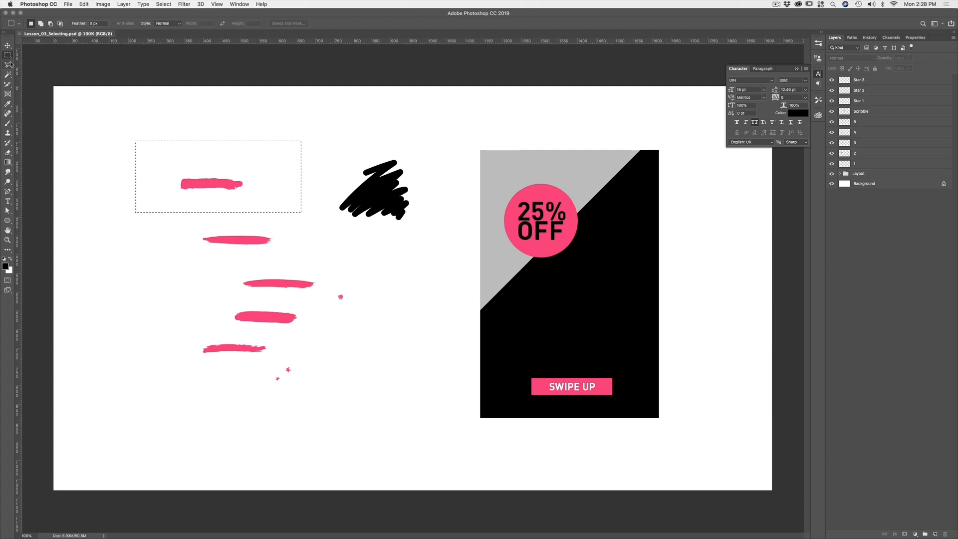
# - Activate the Elliptical Marquee tool, check the selection commands, and clear the rectangular selection
pyautogui.moveTo(7, 56); pyautogui.dragTo(23, 63)
pyautogui.click(160, 4)
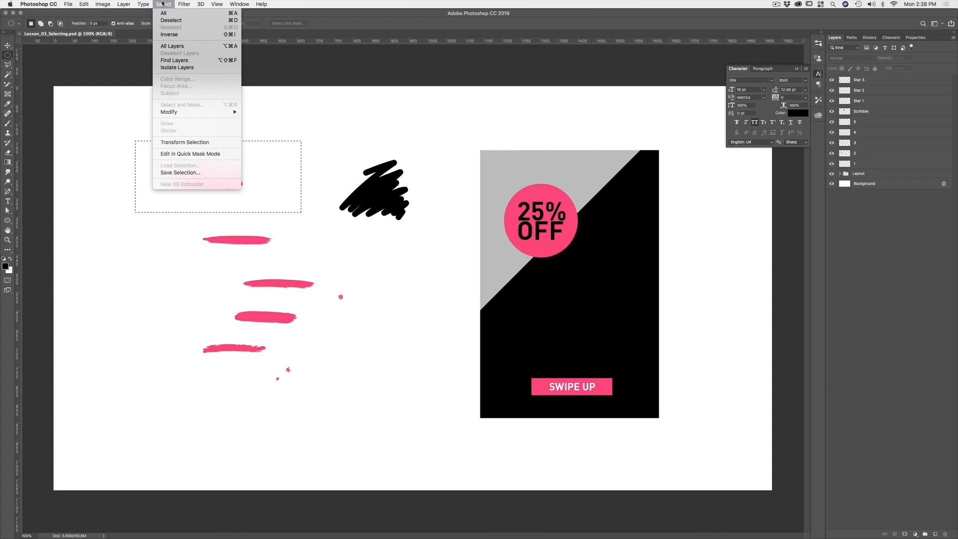
pyautogui.press('Escape')
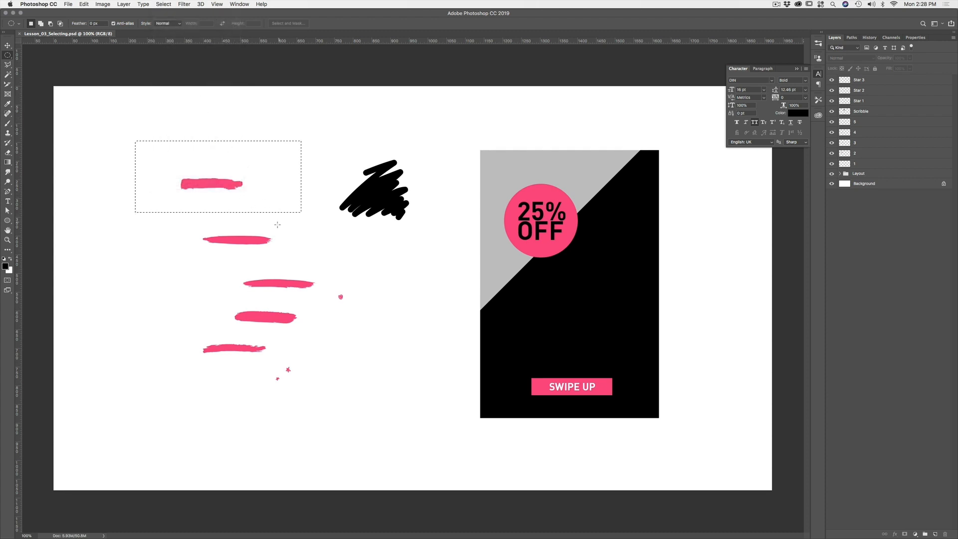
pyautogui.press('super+d')
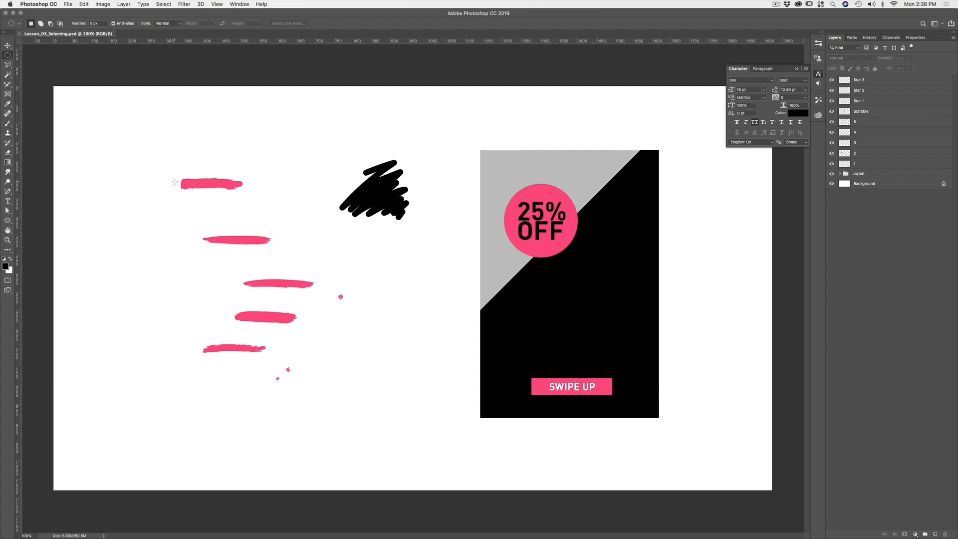
# - Draw an elliptical selection about 429 × 195 px around the uppermost pink stroke, shift its position, and deselect it
pyautogui.rightClick(9, 56)
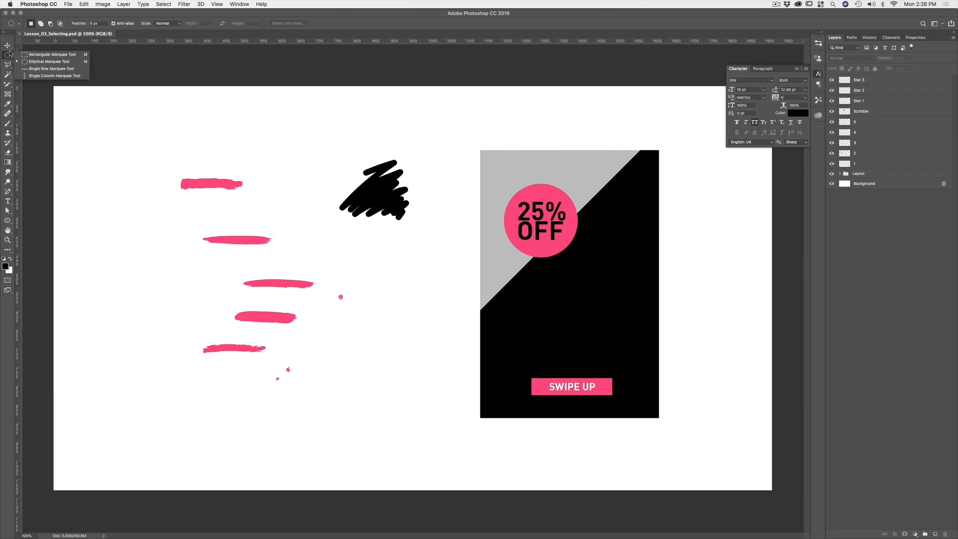
pyautogui.click(16, 61)
pyautogui.moveTo(140, 148); pyautogui.dragTo(193, 187)
pyautogui.moveTo(273, 221)
pyautogui.mouseDown()
pyautogui.moveTo(269, 277)
pyautogui.moveTo(257, 227)
pyautogui.moveTo(227, 269)
pyautogui.moveTo(243, 212)
pyautogui.moveTo(275, 233)
pyautogui.moveTo(325, 212)
pyautogui.moveTo(360, 232)
pyautogui.moveTo(324, 214)
pyautogui.moveTo(300, 218)
pyautogui.mouseUp()
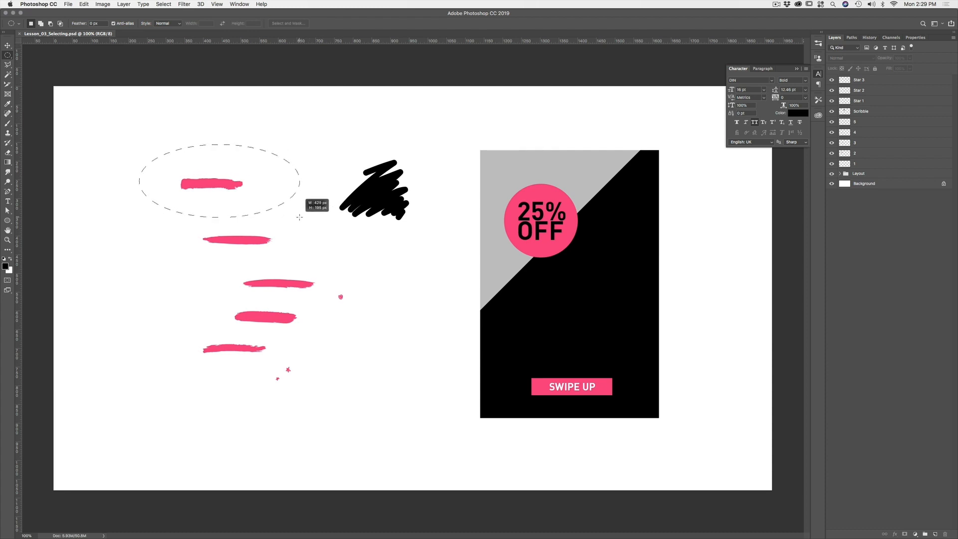
pyautogui.moveTo(283, 234); pyautogui.dragTo(287, 199)
pyautogui.moveTo(260, 245); pyautogui.dragTo(292, 209)
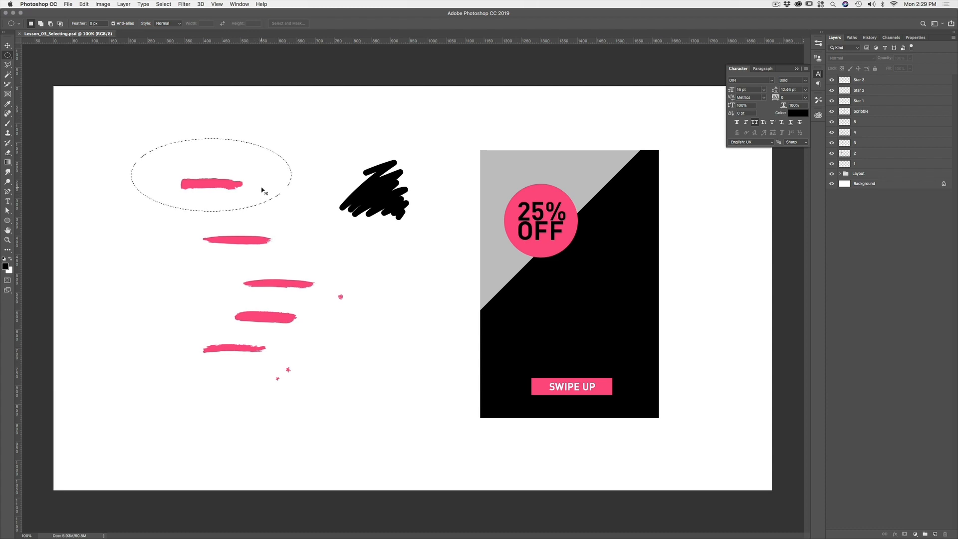
pyautogui.click(276, 177)
# - Draw and clear a rectangular selection over the upper pink strokes, followed by an elliptical one in the same area
pyautogui.moveTo(8, 55); pyautogui.dragTo(26, 56)
pyautogui.moveTo(178, 132); pyautogui.dragTo(259, 266)
pyautogui.press('super+d')
pyautogui.moveTo(7, 56); pyautogui.dragTo(30, 62)
pyautogui.moveTo(228, 156)
pyautogui.mouseDown()
pyautogui.moveTo(306, 231)
pyautogui.moveTo(353, 295)
pyautogui.moveTo(292, 259)
pyautogui.moveTo(367, 300)
pyautogui.moveTo(290, 242)
pyautogui.mouseUp()
pyautogui.press('super+d')
# - Select a single row of pixels across the canvas through the uppermost pink stroke with the Single Row Marquee tool
pyautogui.click(7, 55)
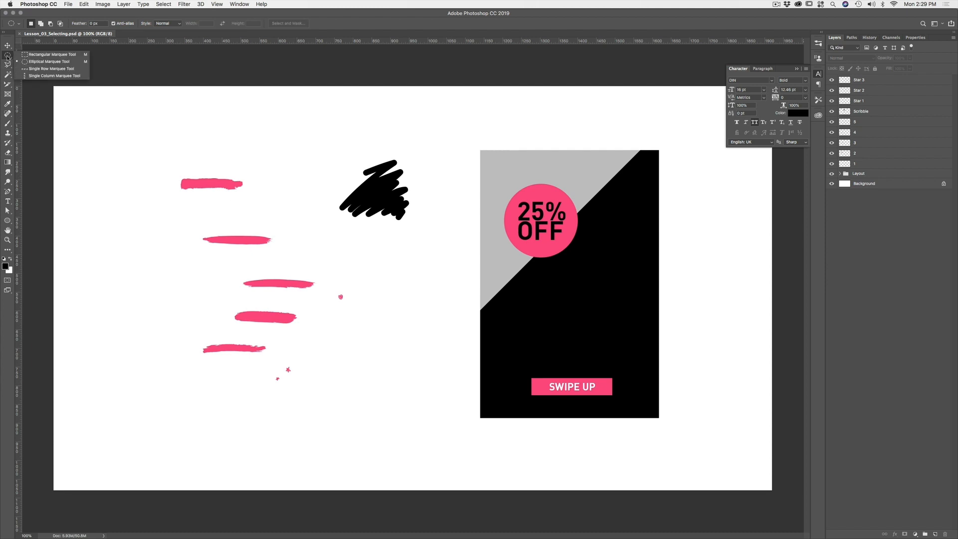
pyautogui.click(44, 68)
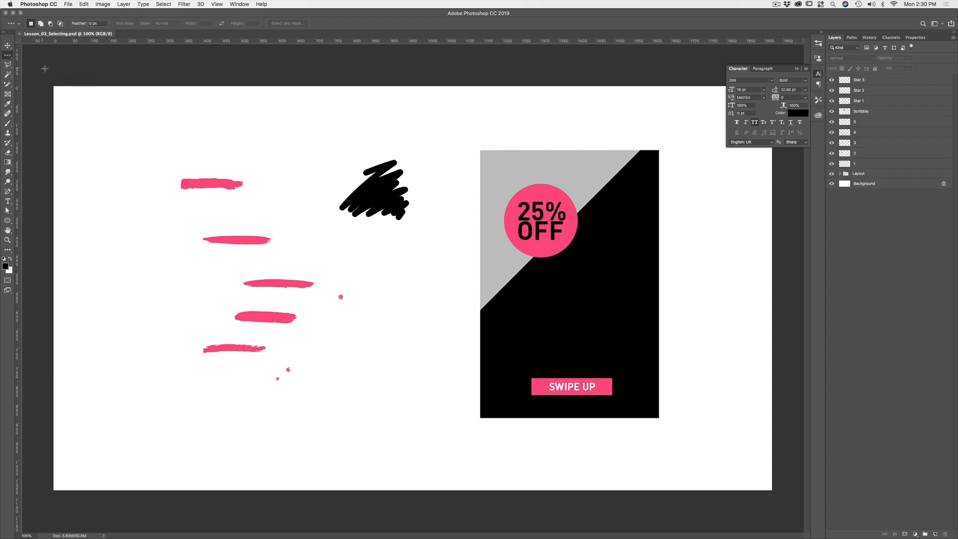
pyautogui.click(224, 150)
pyautogui.click(163, 182)
# - Inspect the single-row selection on the uppermost pink stroke at pixel level and hide layer 1
pyautogui.press('z')
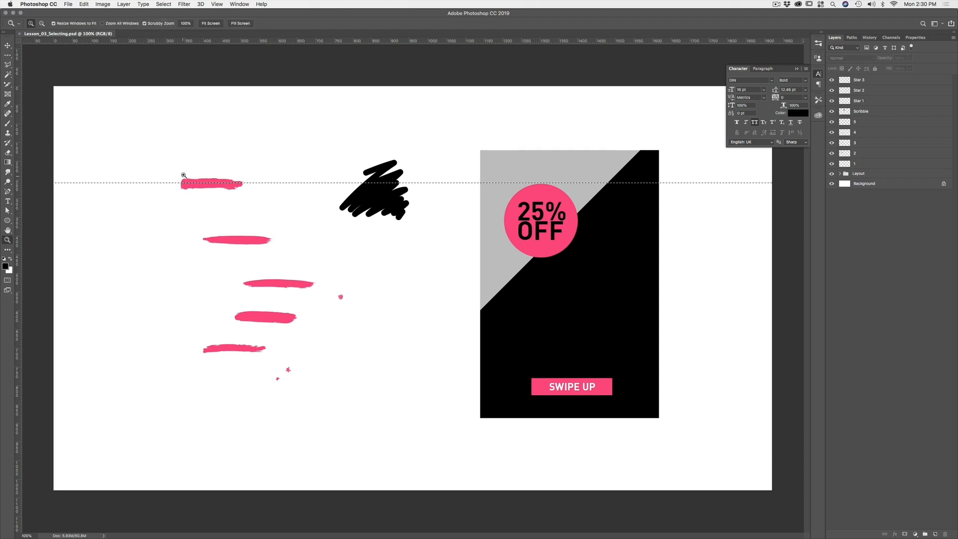
pyautogui.moveTo(173, 173); pyautogui.dragTo(245, 178)
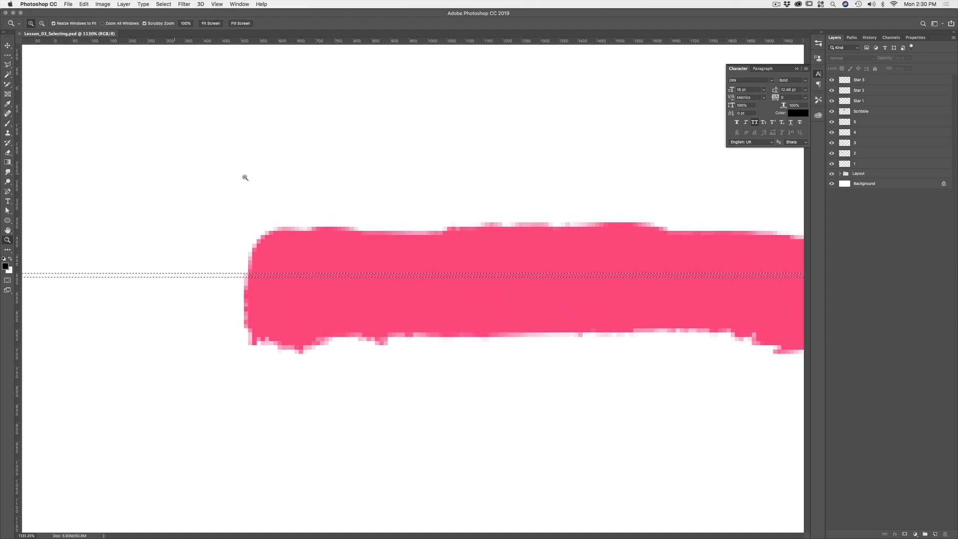
pyautogui.moveTo(245, 178); pyautogui.dragTo(241, 177)
pyautogui.press('m')
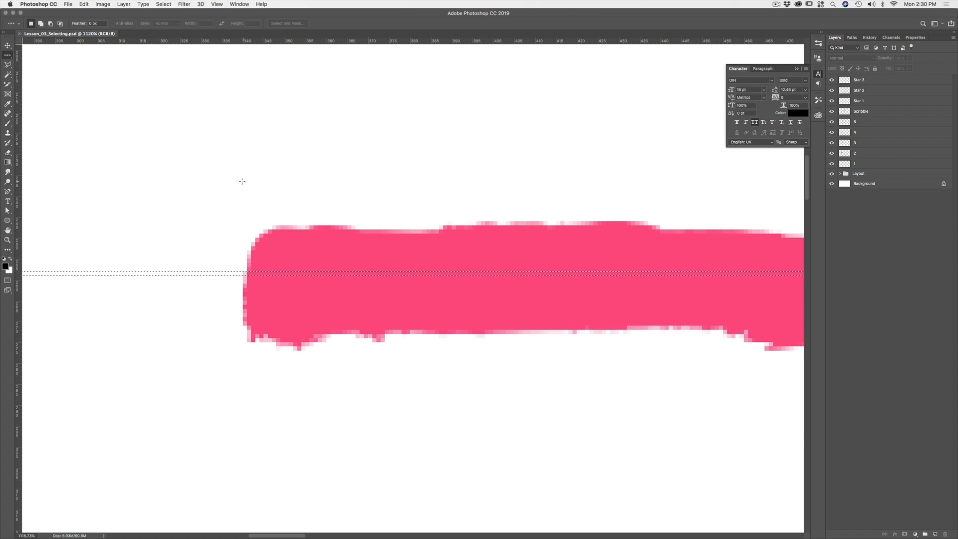
pyautogui.press('z')
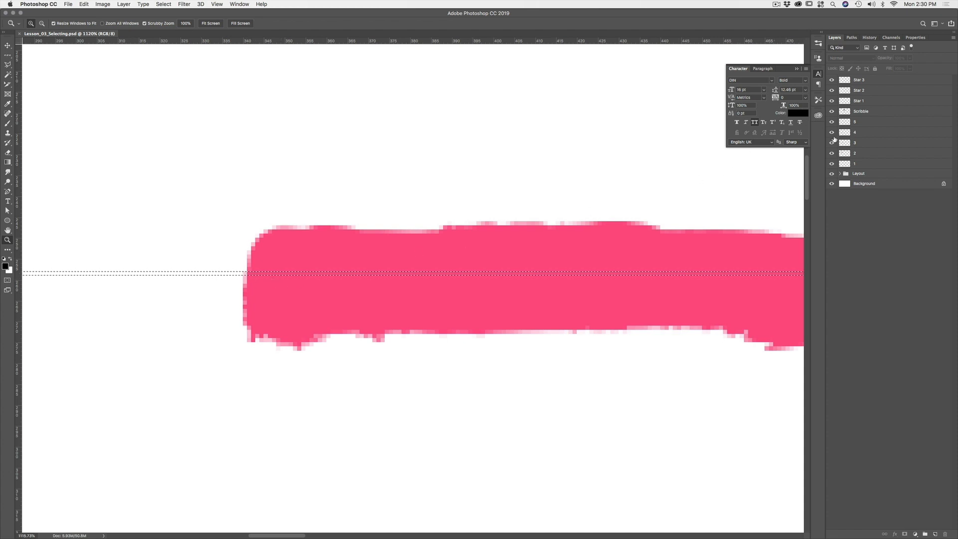
pyautogui.click(832, 164)
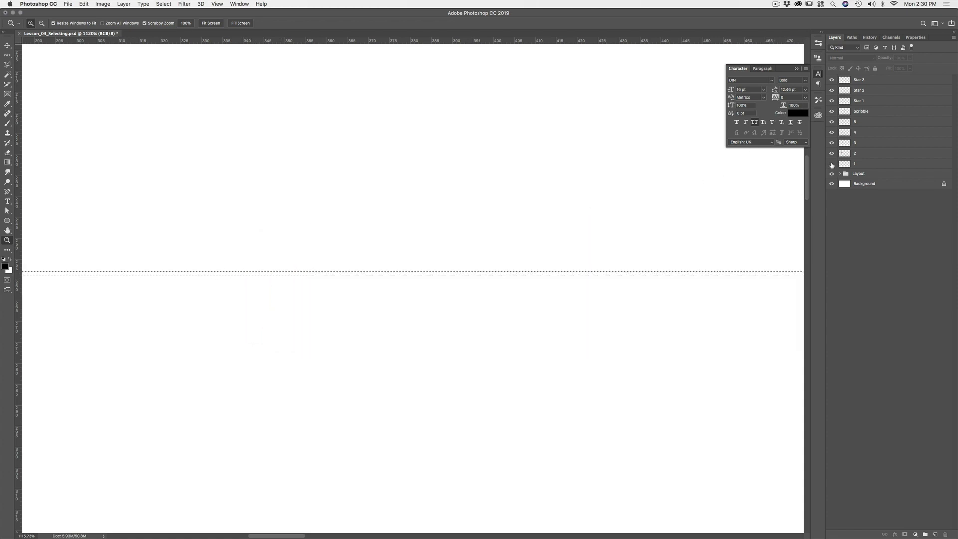
# - Show and activate layer 1, delete the selected pixel row from its stroke, undo the deletion, and deselect
pyautogui.click(831, 164)
pyautogui.click(863, 165)
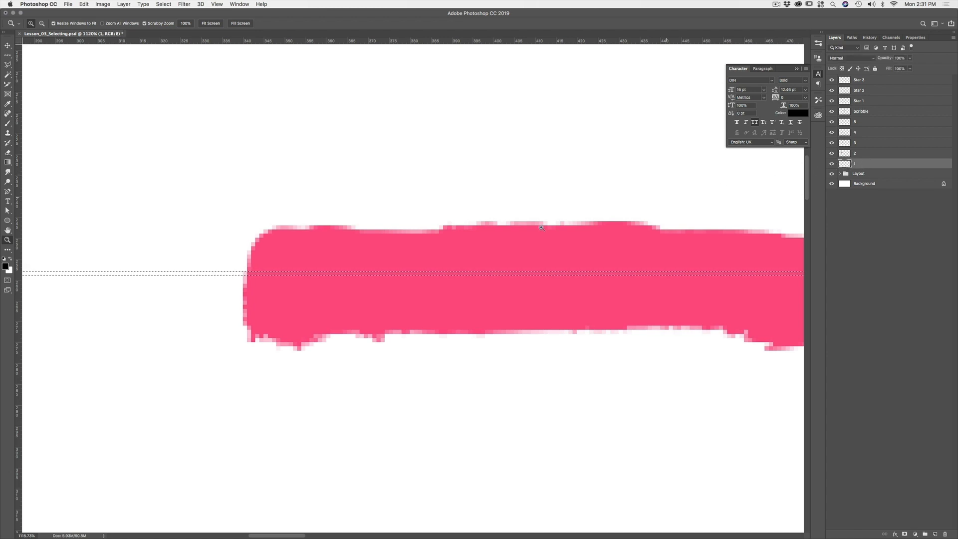
pyautogui.press('Delete')
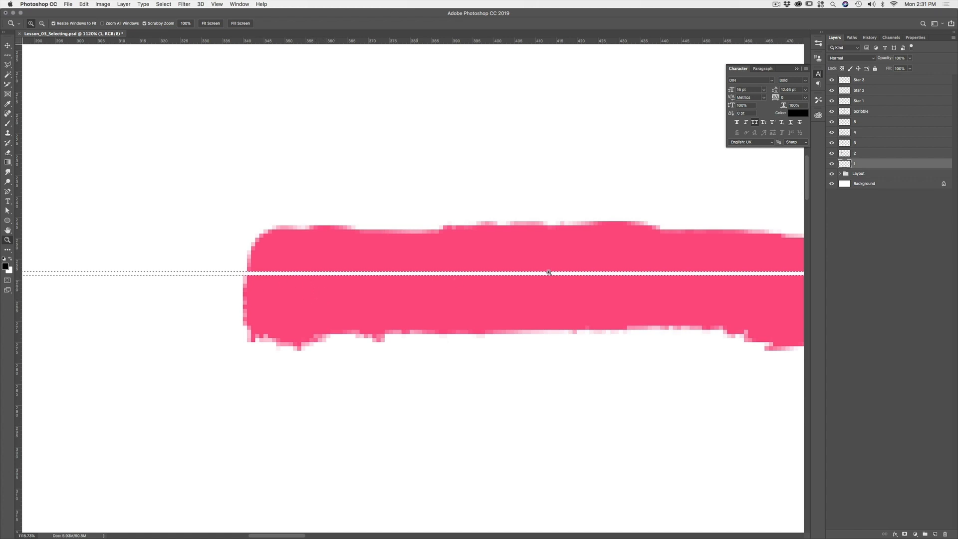
pyautogui.press('super+d')
pyautogui.press('super+1')
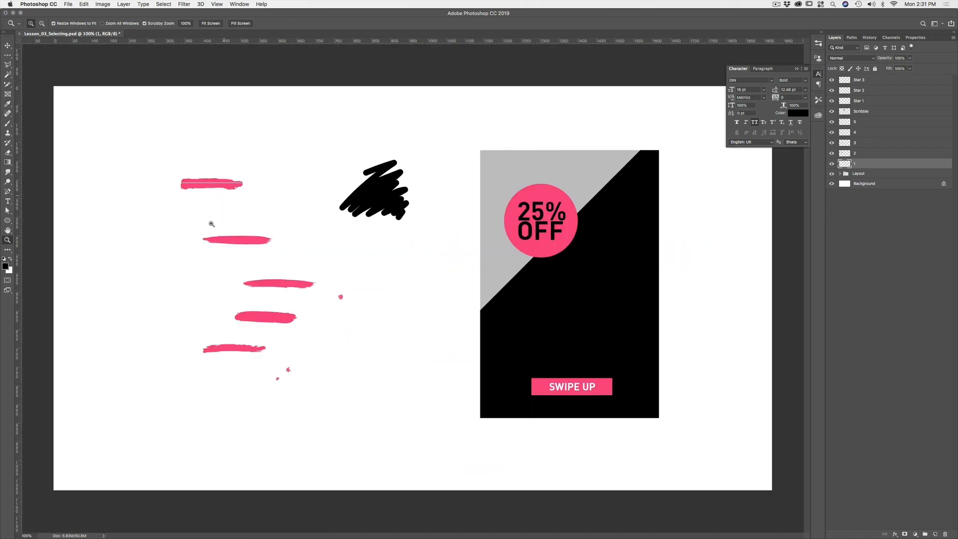
pyautogui.press('super+z')
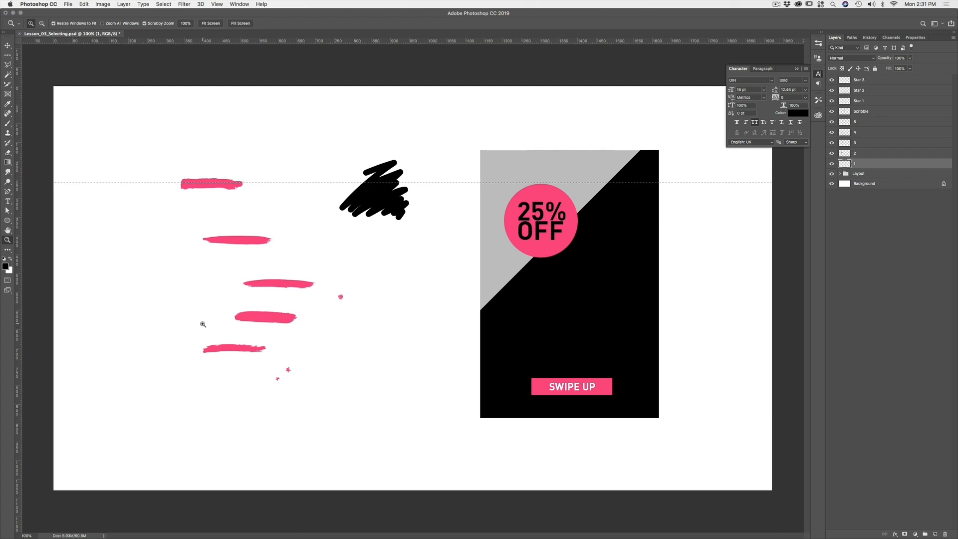
pyautogui.press('super+d')
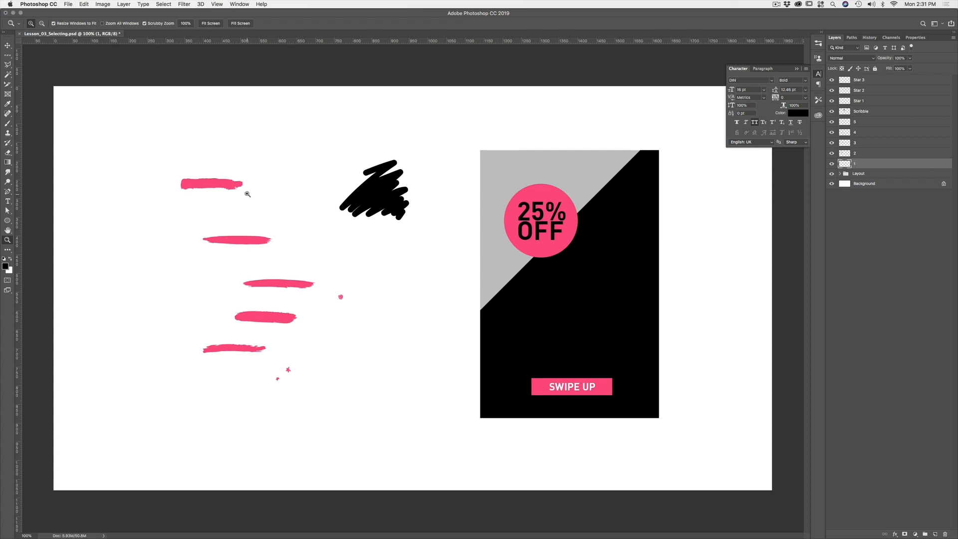
# - Copy the left end of the uppermost pink stroke using a rectangular selection and paste it onto the poster's black area
pyautogui.click(7, 55)
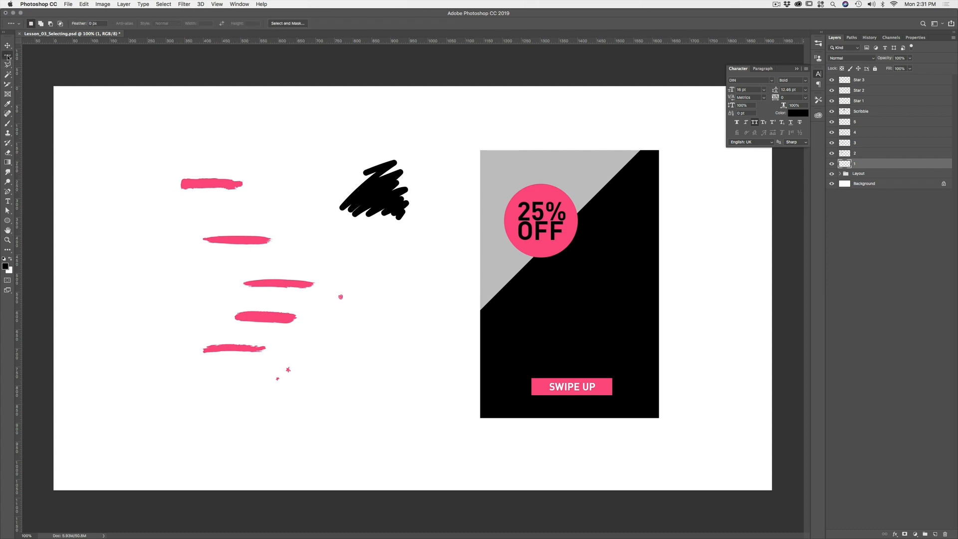
pyautogui.click(25, 59)
pyautogui.click(9, 56)
pyautogui.click(23, 57)
pyautogui.moveTo(159, 158); pyautogui.dragTo(203, 209)
pyautogui.moveTo(192, 198)
pyautogui.mouseDown()
pyautogui.moveTo(371, 276)
pyautogui.moveTo(566, 315)
pyautogui.mouseUp()
pyautogui.hotkey('ctrl', 'v')
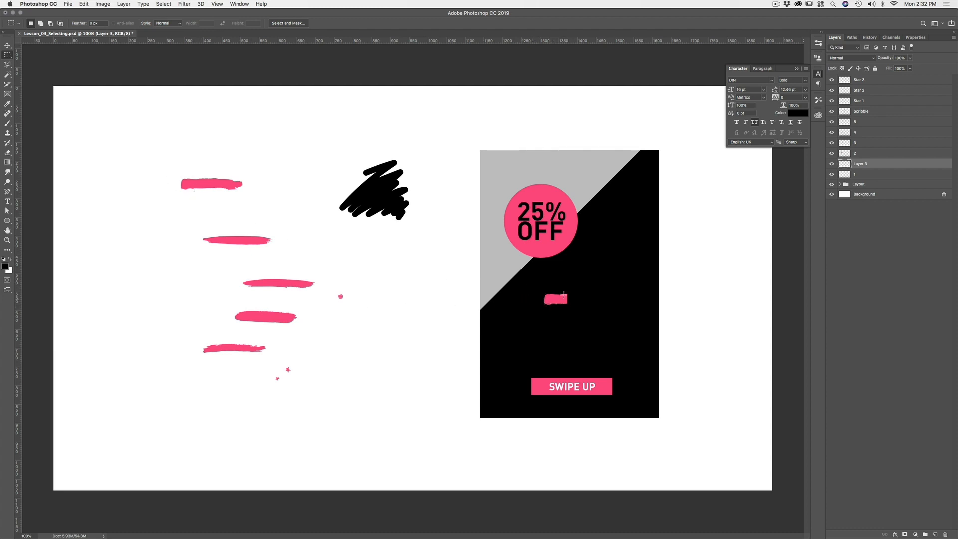
# - Toggle the visibility of the pasted piece's layer to check what it contains
pyautogui.click(831, 165)
pyautogui.click(831, 165)
pyautogui.click(831, 165)
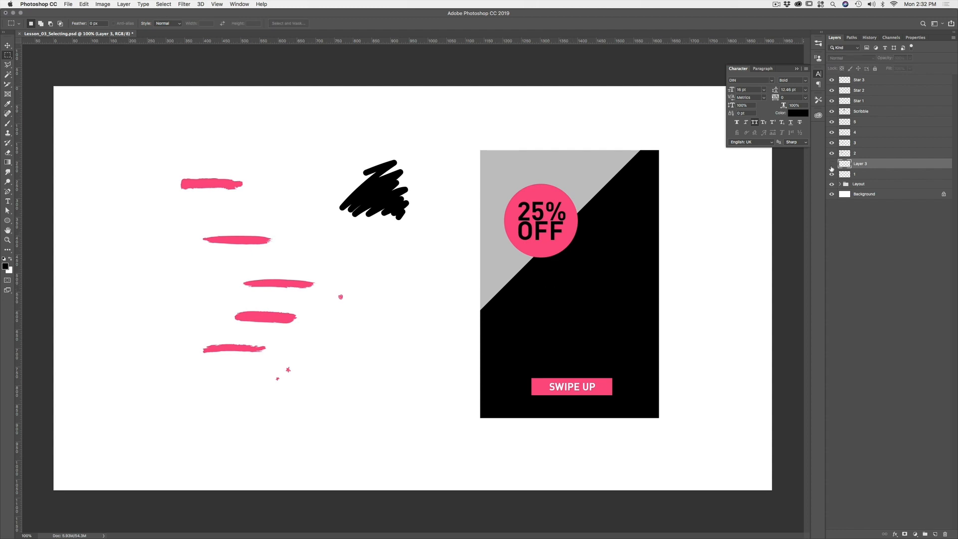
pyautogui.click(831, 165)
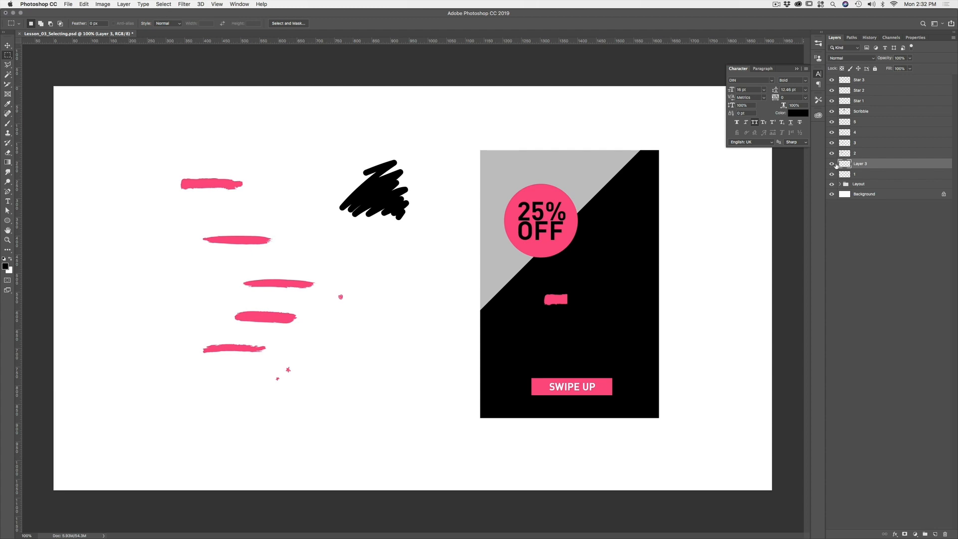
pyautogui.click(831, 165)
pyautogui.click(831, 164)
# - Move the pasted piece to the poster's right edge and shift the original uppermost stroke slightly down and to the right
pyautogui.press('v')
pyautogui.moveTo(558, 300); pyautogui.dragTo(643, 320)
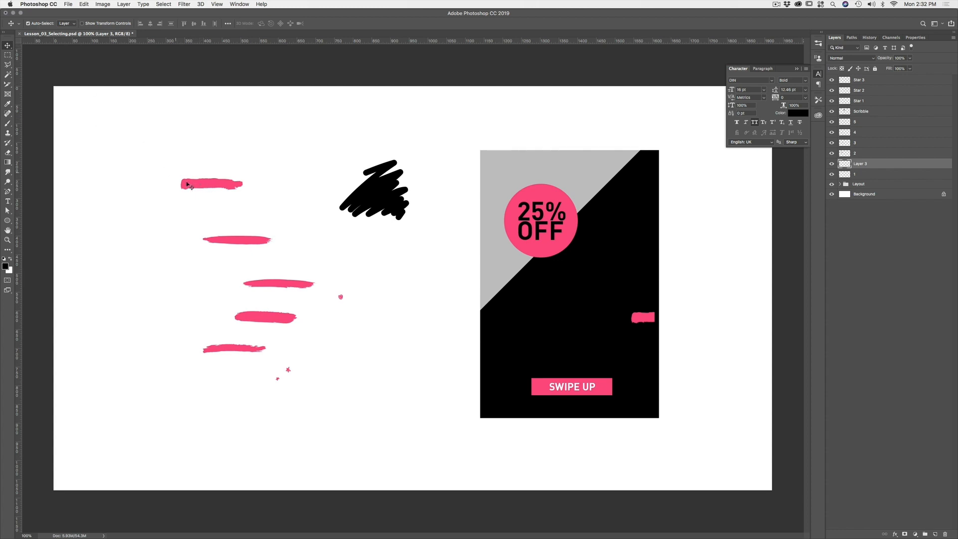
pyautogui.moveTo(199, 187)
pyautogui.mouseDown()
pyautogui.moveTo(216, 180)
pyautogui.moveTo(218, 189)
pyautogui.mouseUp()
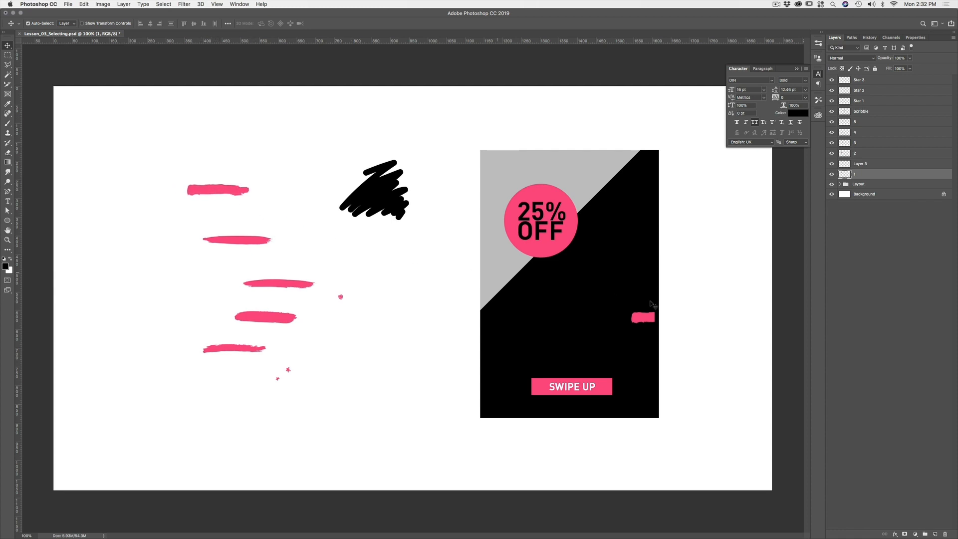
pyautogui.moveTo(641, 320)
pyautogui.mouseDown()
pyautogui.moveTo(648, 369)
pyautogui.moveTo(637, 342)
pyautogui.moveTo(649, 337)
pyautogui.mouseUp()
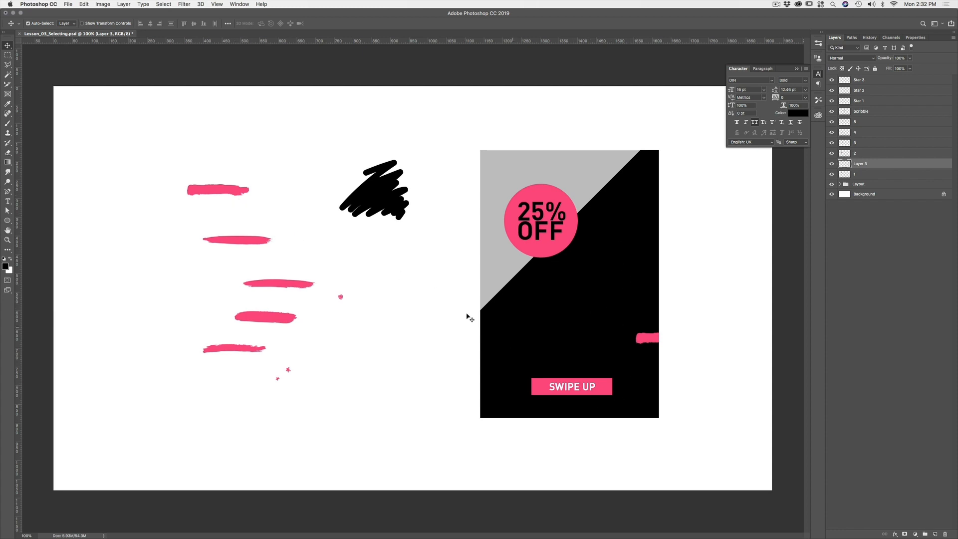
# - Cut the left end of layer 1's stroke using a rectangular selection, paste it onto the poster, and move it near the poster's left edge
pyautogui.click(223, 192)
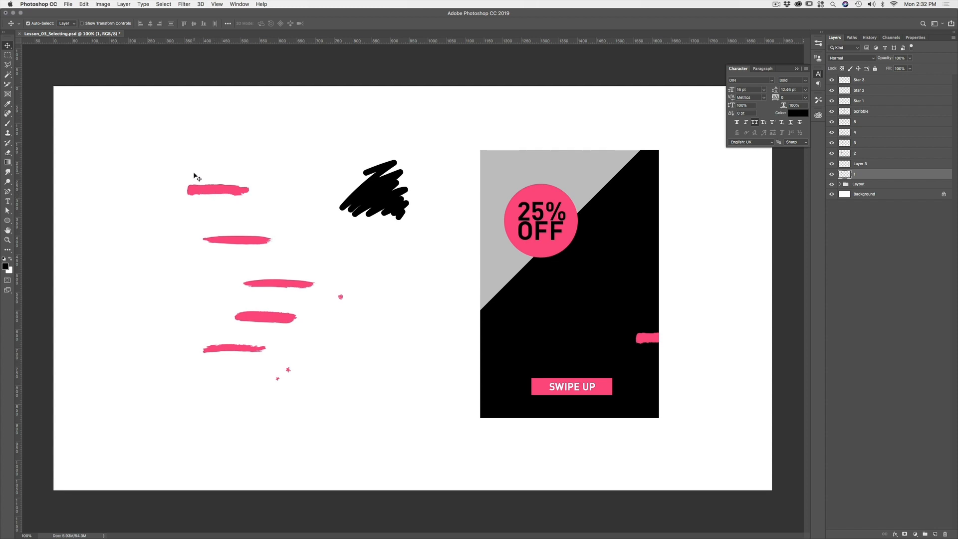
pyautogui.press('m')
pyautogui.moveTo(175, 174); pyautogui.dragTo(213, 209)
pyautogui.click(832, 174)
pyautogui.click(832, 174)
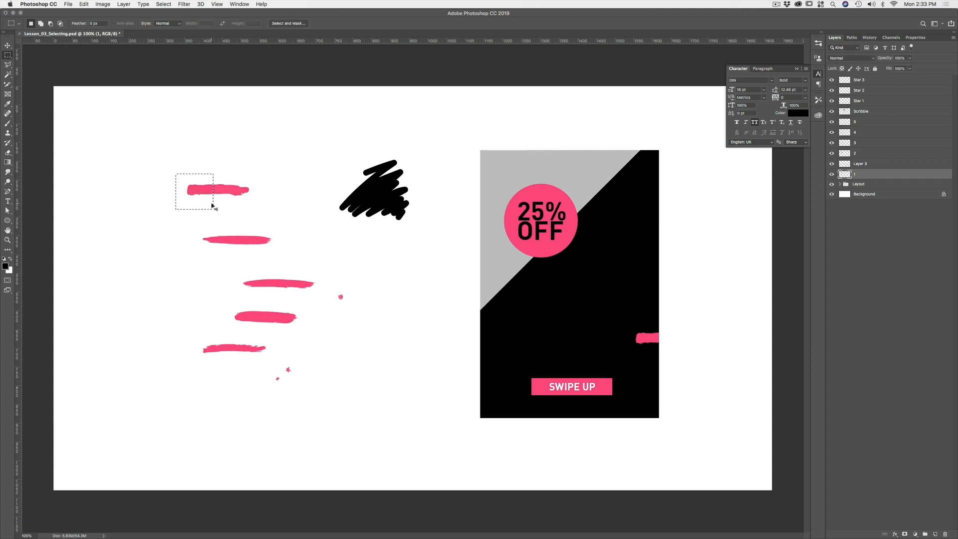
pyautogui.press('super+x')
pyautogui.moveTo(529, 287); pyautogui.dragTo(568, 330)
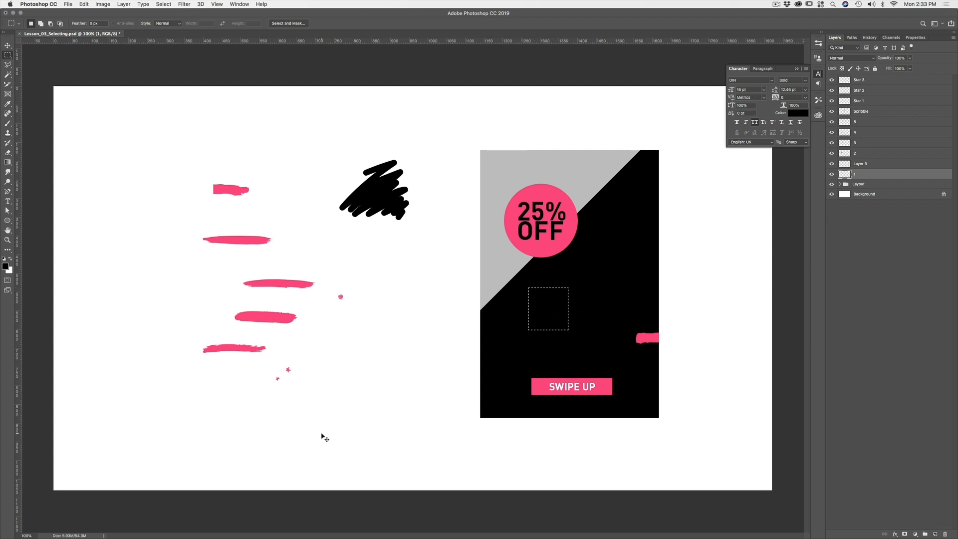
pyautogui.press('super+v')
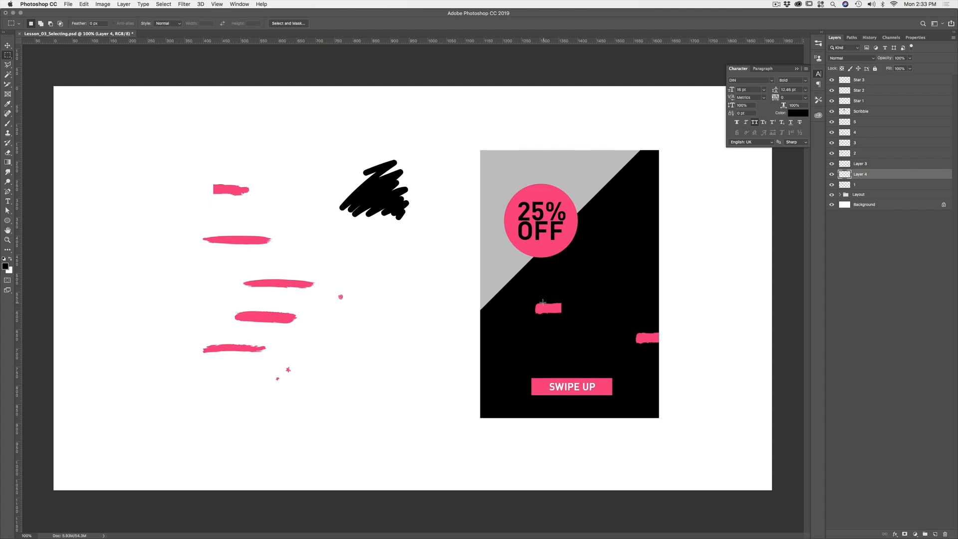
pyautogui.press('v')
pyautogui.moveTo(545, 308)
pyautogui.mouseDown()
pyautogui.moveTo(439, 324)
pyautogui.moveTo(451, 316)
pyautogui.moveTo(526, 336)
pyautogui.moveTo(495, 336)
pyautogui.mouseUp()
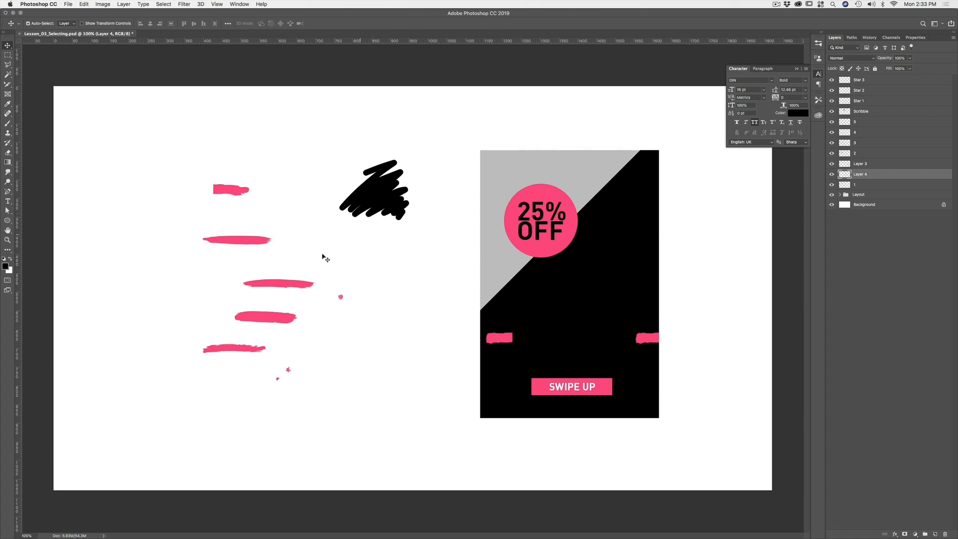
# - Draw practice freehand selections with the Lasso tool on the blank canvas to the right of the pink strokes
pyautogui.click(8, 55)
pyautogui.click(7, 56)
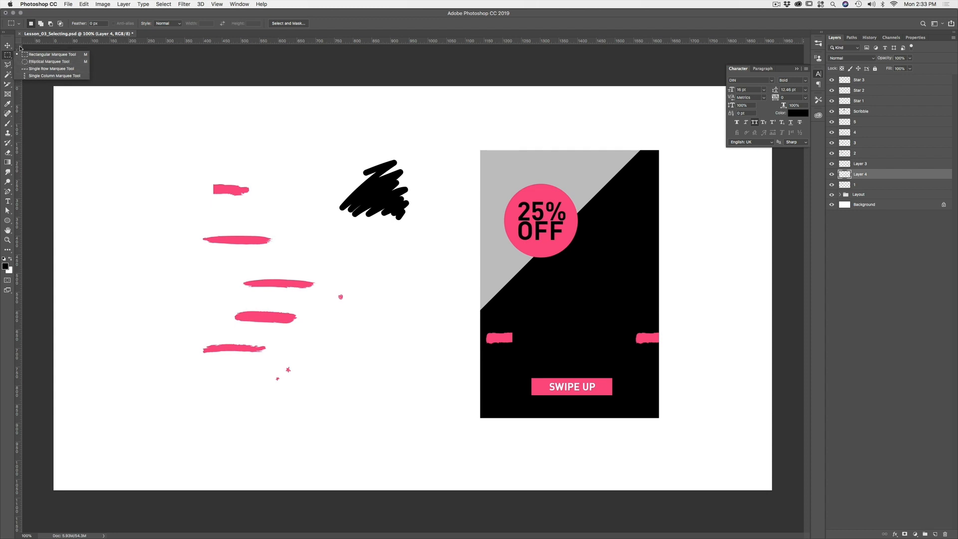
pyautogui.click(8, 66)
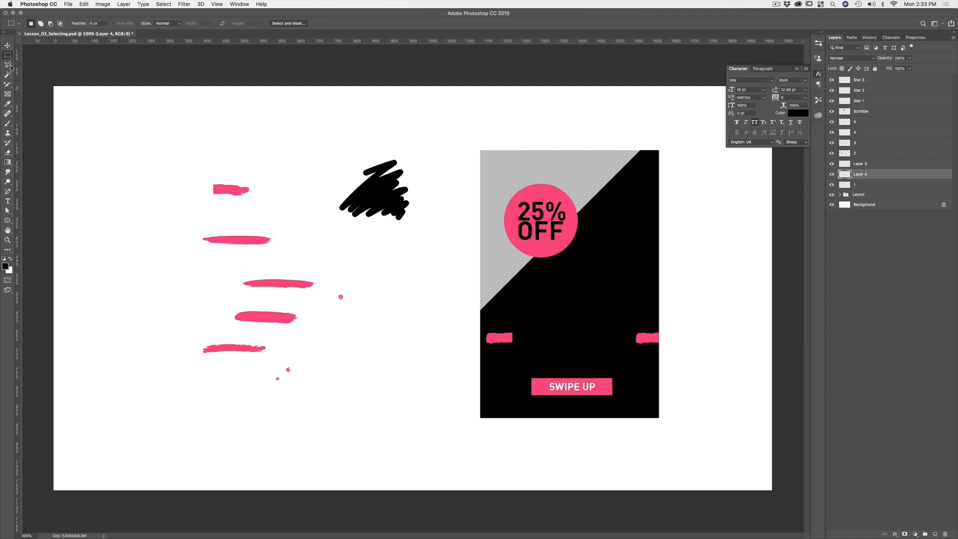
pyautogui.click(8, 65)
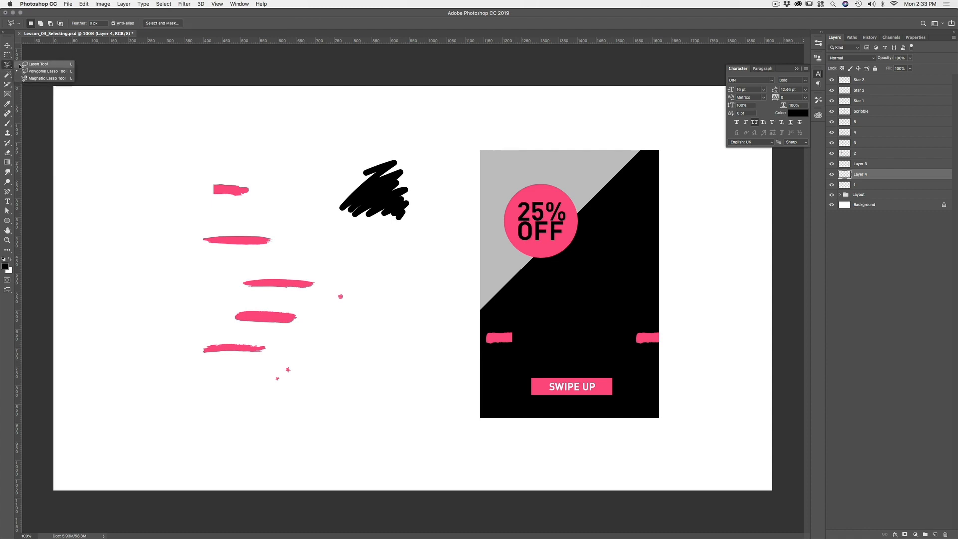
pyautogui.click(34, 65)
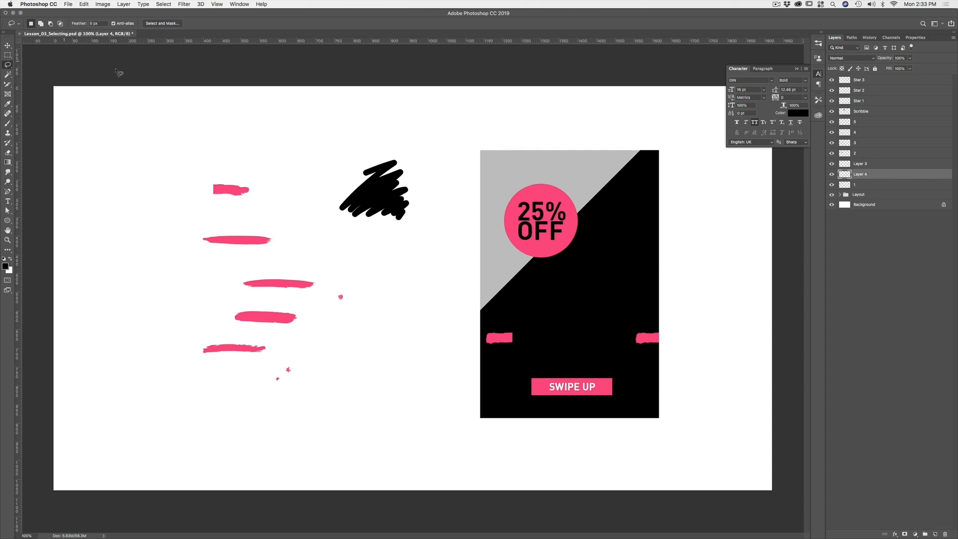
pyautogui.moveTo(336, 251)
pyautogui.mouseDown()
pyautogui.moveTo(297, 233)
pyautogui.moveTo(306, 207)
pyautogui.moveTo(359, 226)
pyautogui.moveTo(392, 203)
pyautogui.moveTo(421, 201)
pyautogui.moveTo(425, 215)
pyautogui.moveTo(412, 234)
pyautogui.moveTo(332, 255)
pyautogui.mouseUp()
pyautogui.moveTo(377, 310)
pyautogui.mouseDown()
pyautogui.moveTo(367, 287)
pyautogui.moveTo(383, 274)
pyautogui.moveTo(429, 266)
pyautogui.moveTo(452, 286)
pyautogui.moveTo(441, 316)
pyautogui.moveTo(387, 340)
pyautogui.moveTo(370, 329)
pyautogui.moveTo(382, 316)
pyautogui.mouseUp()
pyautogui.moveTo(378, 312); pyautogui.dragTo(401, 325)
# - Lasso the right tip and lower edge of the third pink stroke and make layer 3 active
pyautogui.press('z')
pyautogui.moveTo(307, 277)
pyautogui.mouseDown()
pyautogui.moveTo(357, 265)
pyautogui.moveTo(345, 303)
pyautogui.moveTo(410, 262)
pyautogui.mouseUp()
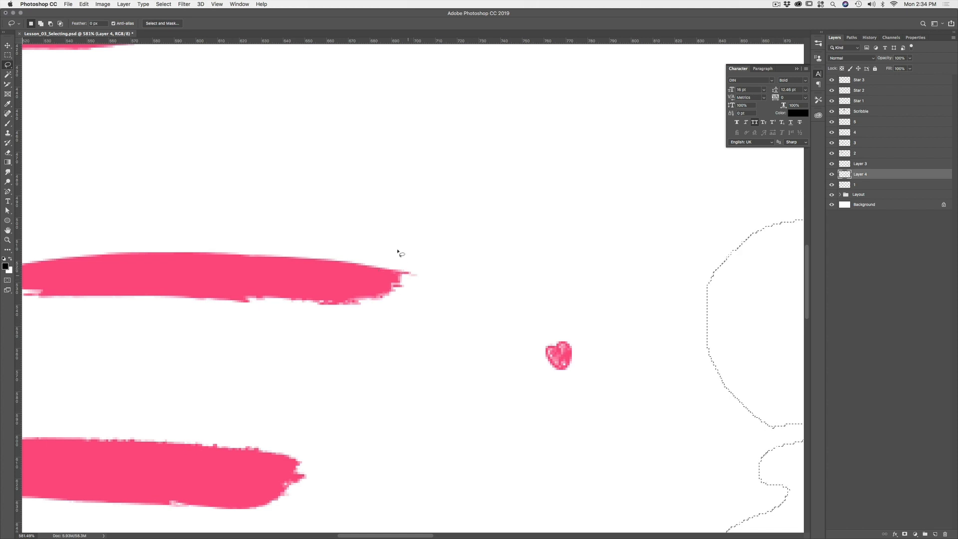
pyautogui.moveTo(411, 243)
pyautogui.mouseDown()
pyautogui.moveTo(368, 285)
pyautogui.moveTo(250, 286)
pyautogui.moveTo(230, 295)
pyautogui.moveTo(225, 312)
pyautogui.moveTo(245, 330)
pyautogui.moveTo(300, 344)
pyautogui.moveTo(368, 344)
pyautogui.moveTo(439, 314)
pyautogui.moveTo(451, 274)
pyautogui.moveTo(410, 243)
pyautogui.mouseUp()
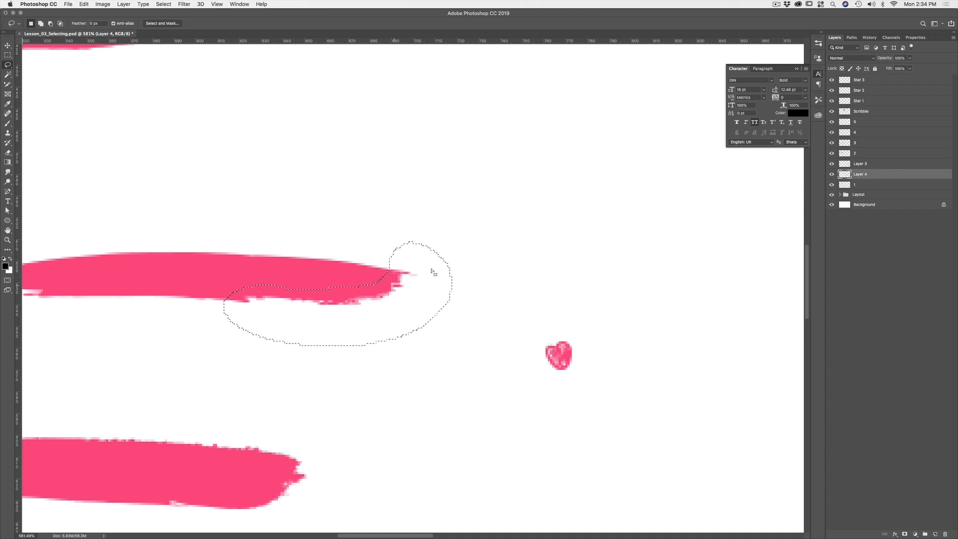
pyautogui.click(831, 146)
pyautogui.click(831, 145)
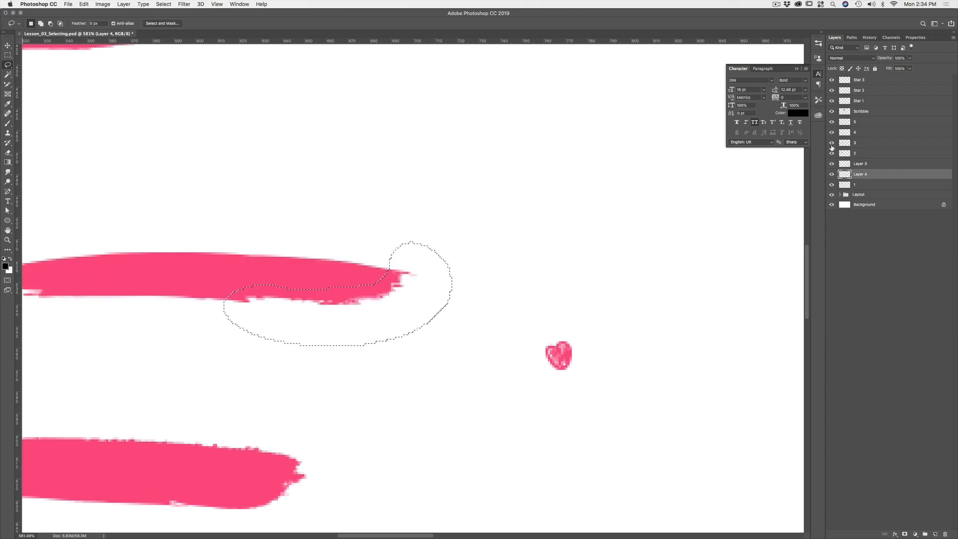
pyautogui.click(867, 144)
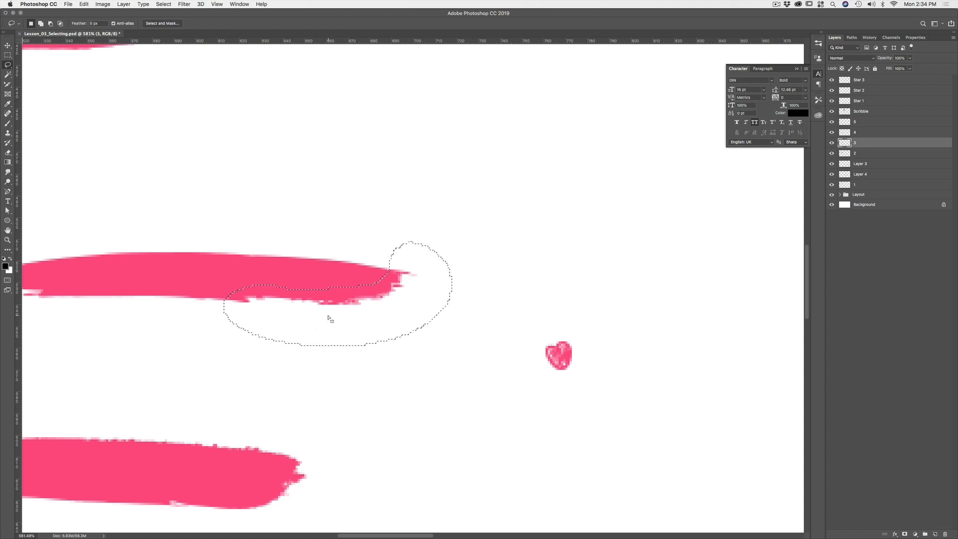
# - Copy the lassoed part of layer 3's stroke onto the poster's black area as a new layer
pyautogui.press('super+1')
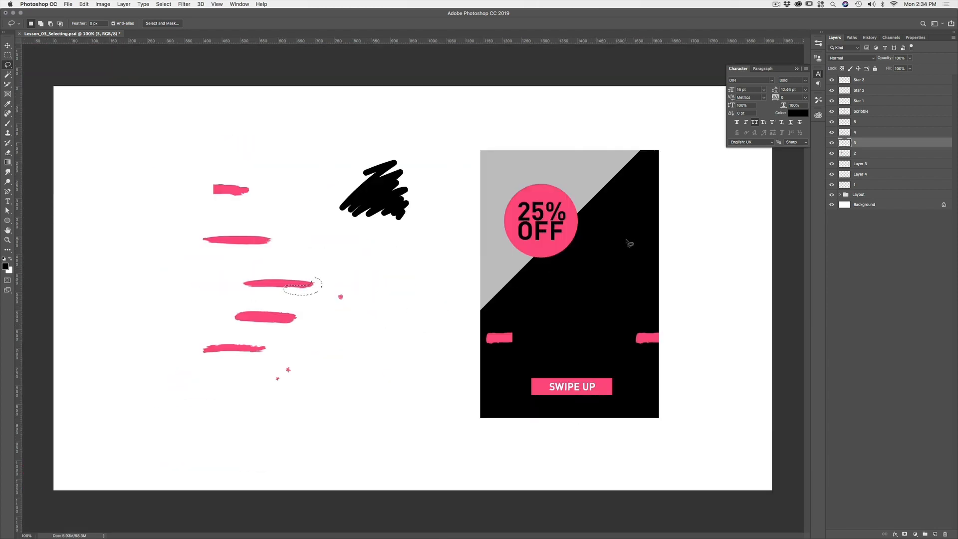
pyautogui.press('super+d')
pyautogui.moveTo(572, 319)
pyautogui.mouseDown()
pyautogui.moveTo(557, 299)
pyautogui.moveTo(570, 289)
pyautogui.moveTo(615, 290)
pyautogui.moveTo(620, 307)
pyautogui.moveTo(572, 320)
pyautogui.mouseUp()
pyautogui.press('super+j')
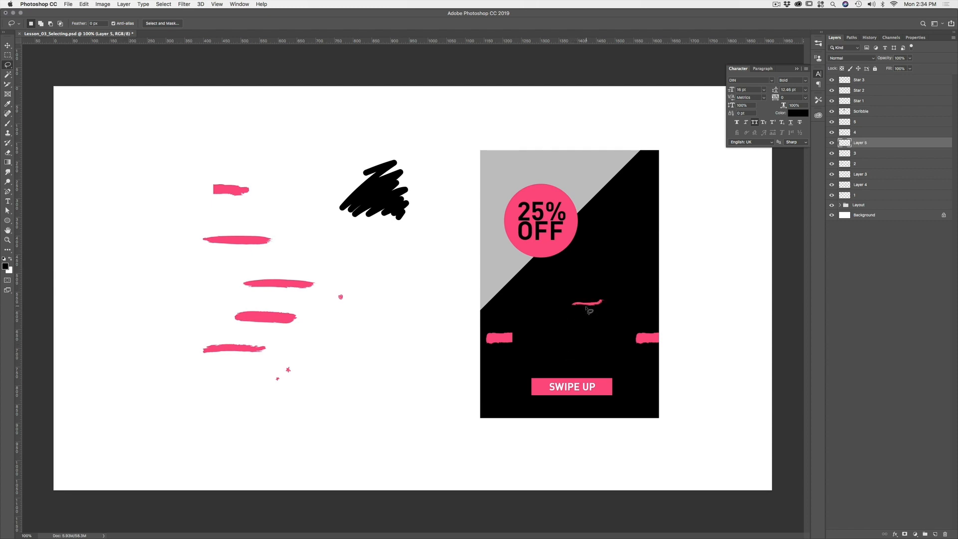
# - Rotate the copied sliver to nearly vertical with Free Transform and move it toward the right side of the poster's black area
pyautogui.press('super+t')
pyautogui.moveTo(609, 282)
pyautogui.mouseDown()
pyautogui.moveTo(606, 263)
pyautogui.moveTo(600, 293)
pyautogui.moveTo(644, 265)
pyautogui.moveTo(629, 298)
pyautogui.moveTo(639, 287)
pyautogui.moveTo(628, 284)
pyautogui.mouseUp()
pyautogui.press('Return')
pyautogui.press('l')
pyautogui.press('v')
pyautogui.moveTo(626, 322)
pyautogui.mouseDown()
pyautogui.moveTo(622, 265)
pyautogui.moveTo(628, 286)
pyautogui.mouseUp()
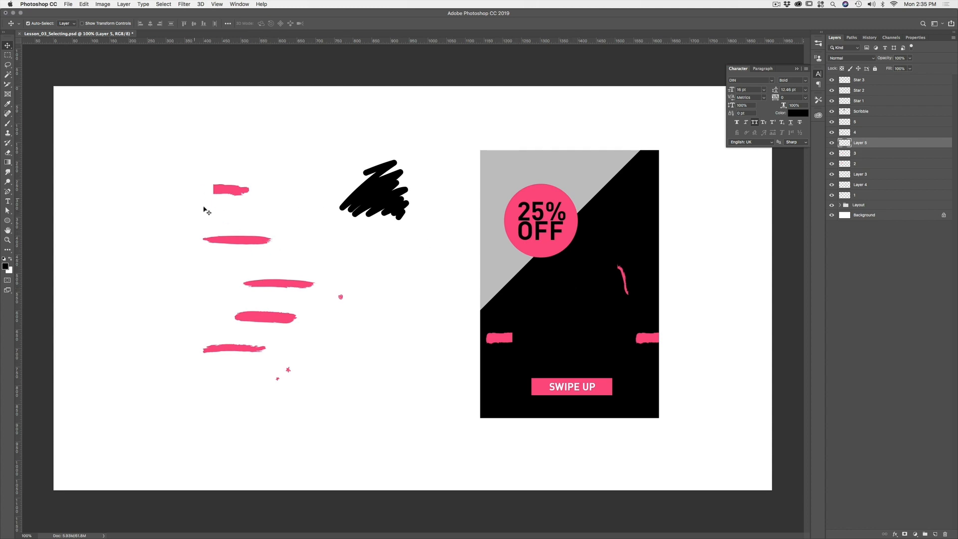
# - Add a new layer above Layer 5 and draw a square selection about 200 px wide on the blank canvas left of the strokes
pyautogui.click(10, 66)
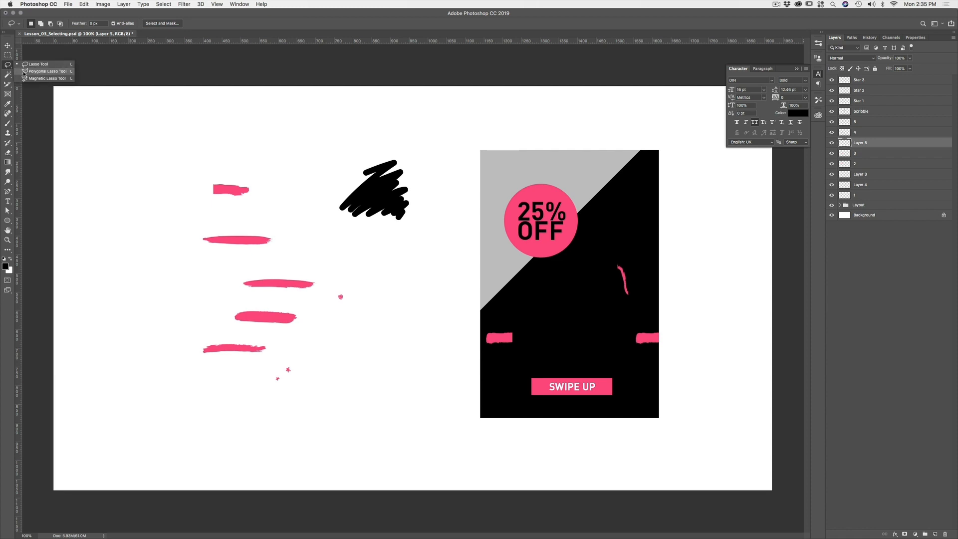
pyautogui.click(26, 72)
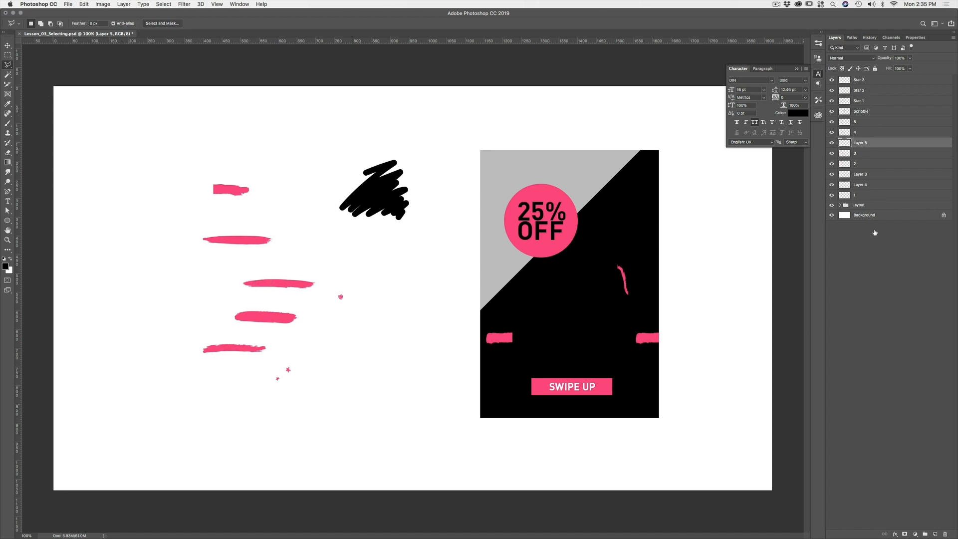
pyautogui.click(935, 534)
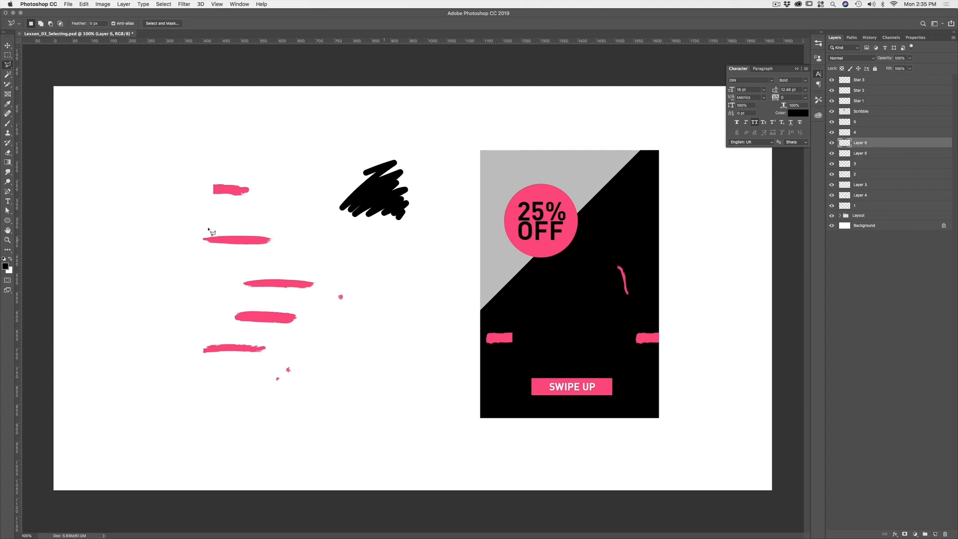
pyautogui.click(7, 55)
pyautogui.moveTo(113, 181); pyautogui.dragTo(189, 257)
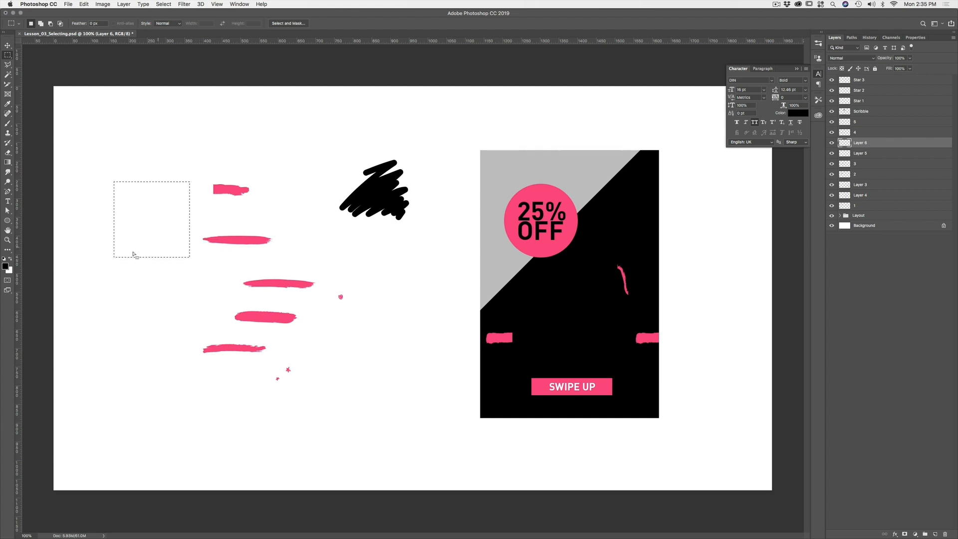
# - Set the foreground color to the pink sampled from the second brush stroke and return to the Rectangular Marquee
pyautogui.click(6, 266)
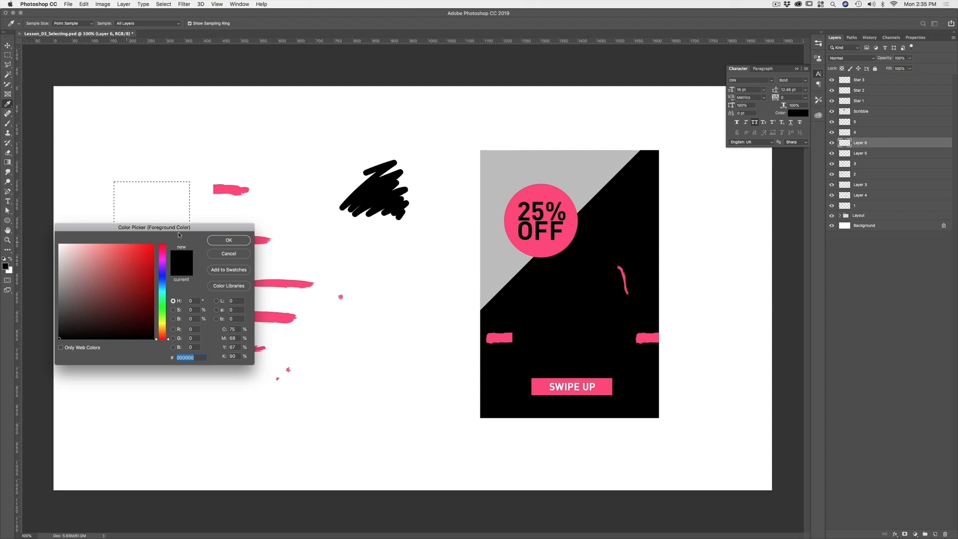
pyautogui.moveTo(200, 229); pyautogui.dragTo(193, 278)
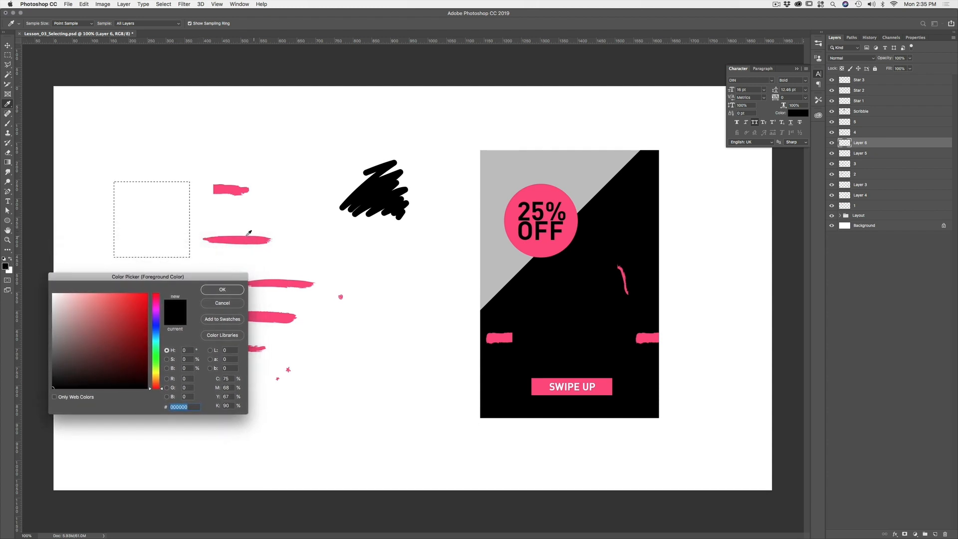
pyautogui.click(244, 240)
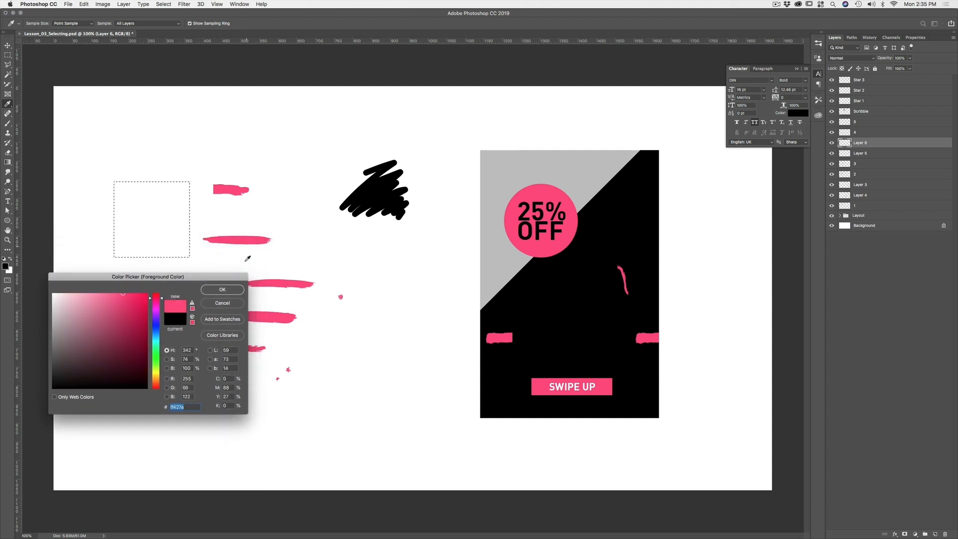
pyautogui.click(234, 289)
pyautogui.press('m')
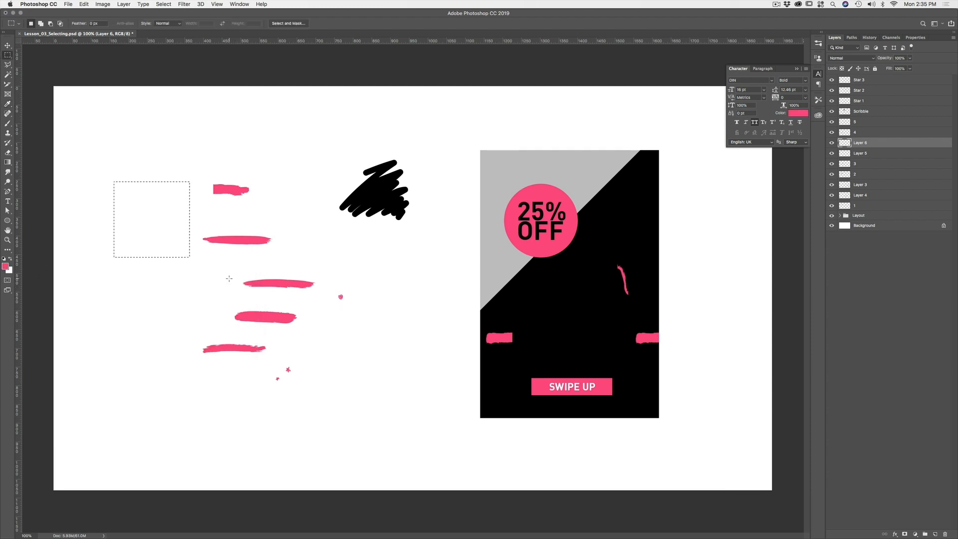
# - Fill the square selection on Layer 6 with the pink foreground color and deselect it
pyautogui.press('alt')
pyautogui.hotkey('alt', 'BackSpace')
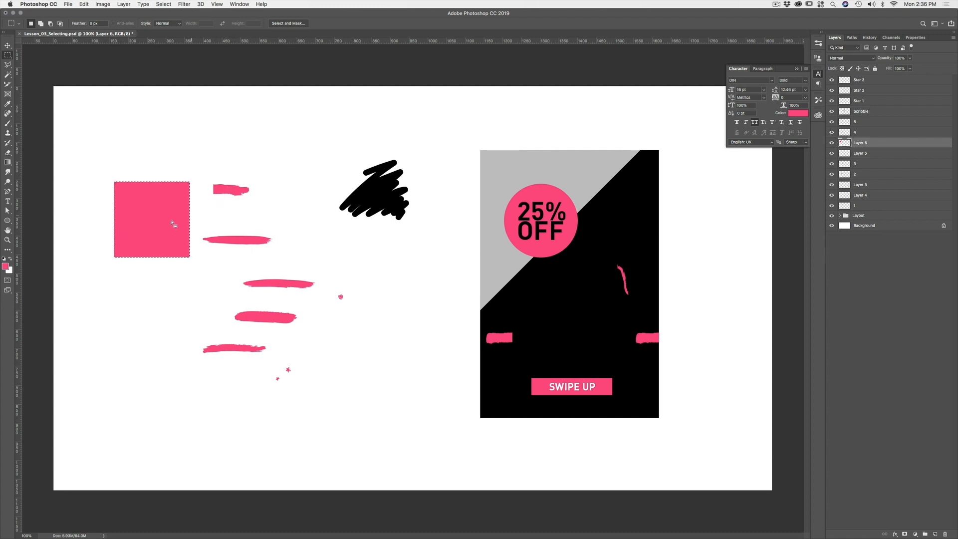
pyautogui.click(190, 232)
# - Outline the pink square's upper-left half diagonally with the Polygonal Lasso, delete it to leave a triangle, and deselect
pyautogui.click(8, 66)
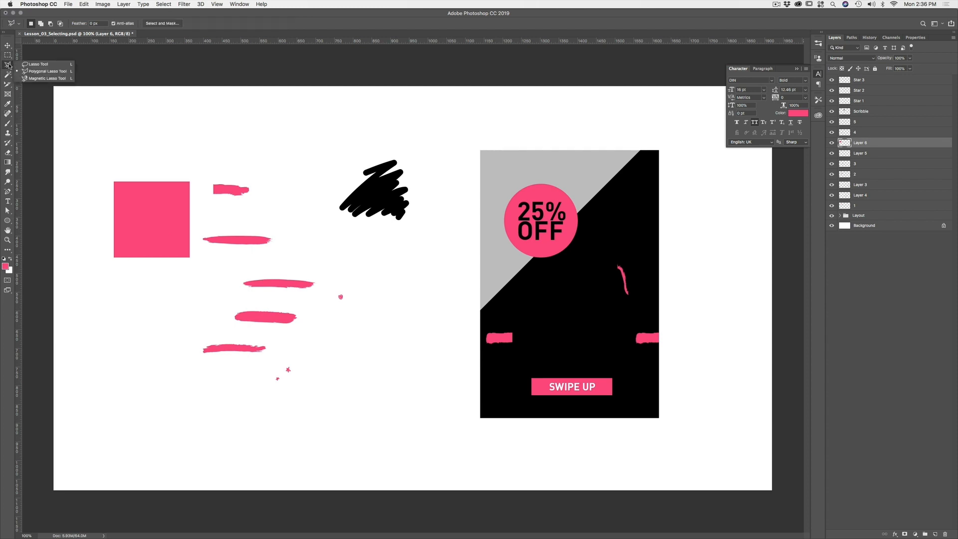
pyautogui.click(30, 70)
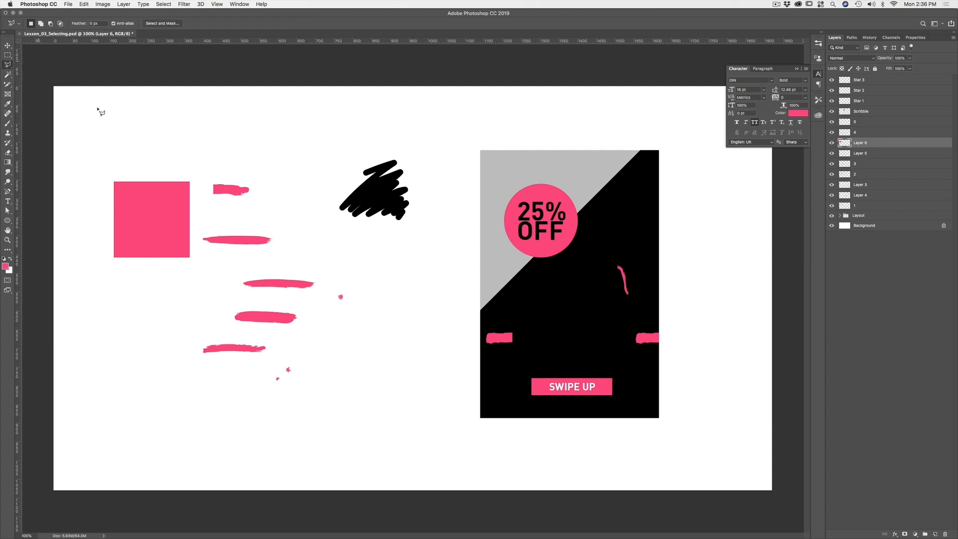
pyautogui.click(111, 269)
pyautogui.click(84, 148)
pyautogui.click(85, 261)
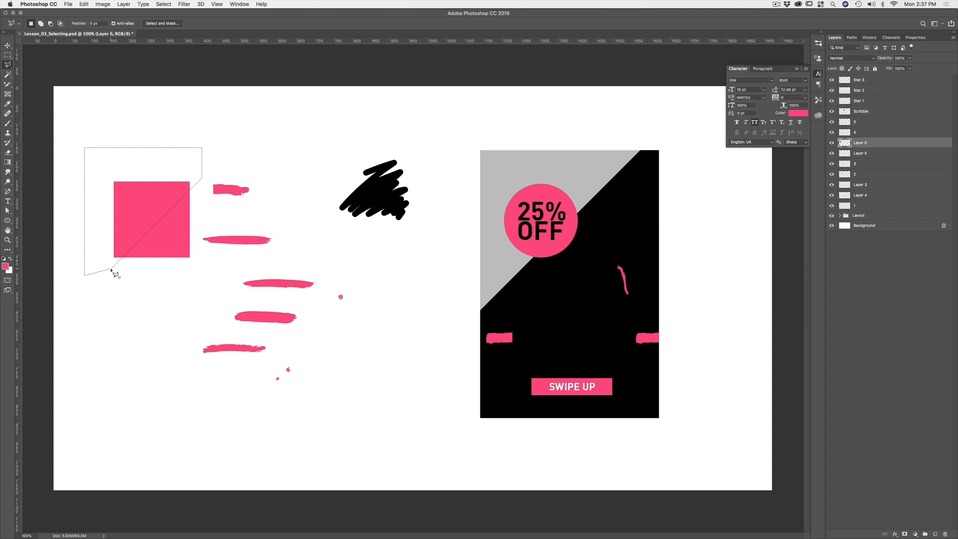
pyautogui.click(112, 270)
pyautogui.press('Delete')
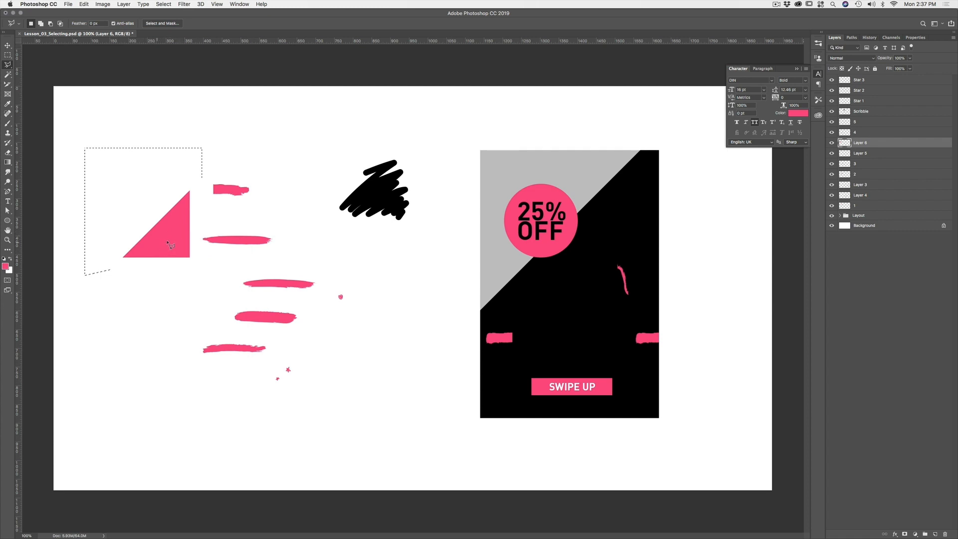
pyautogui.press('super+d')
# - Move the pink triangle to the poster and rotate it -90° to fit the upper-right corner with Free Transform
pyautogui.press('v')
pyautogui.moveTo(167, 246); pyautogui.dragTo(639, 177)
pyautogui.hotkey('ctrl', 't')
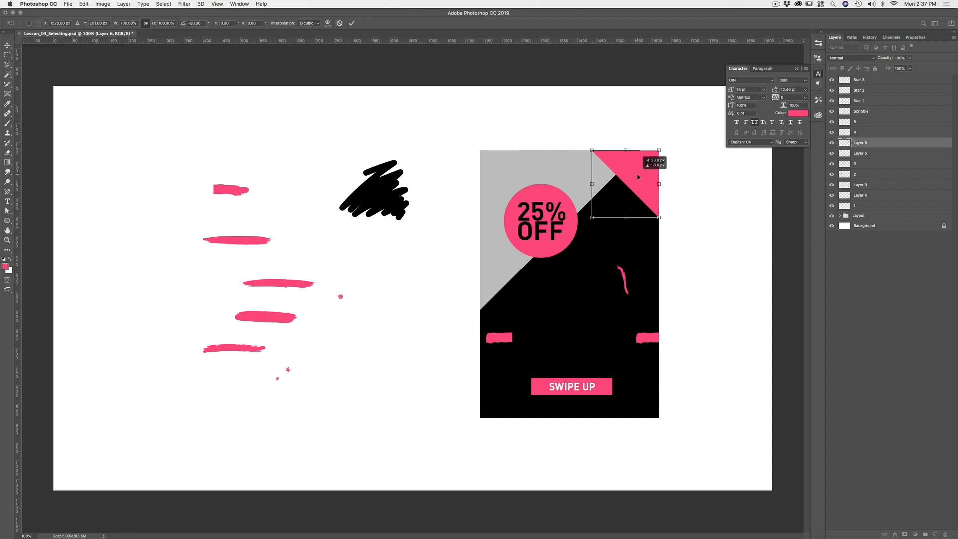
pyautogui.press('Return')
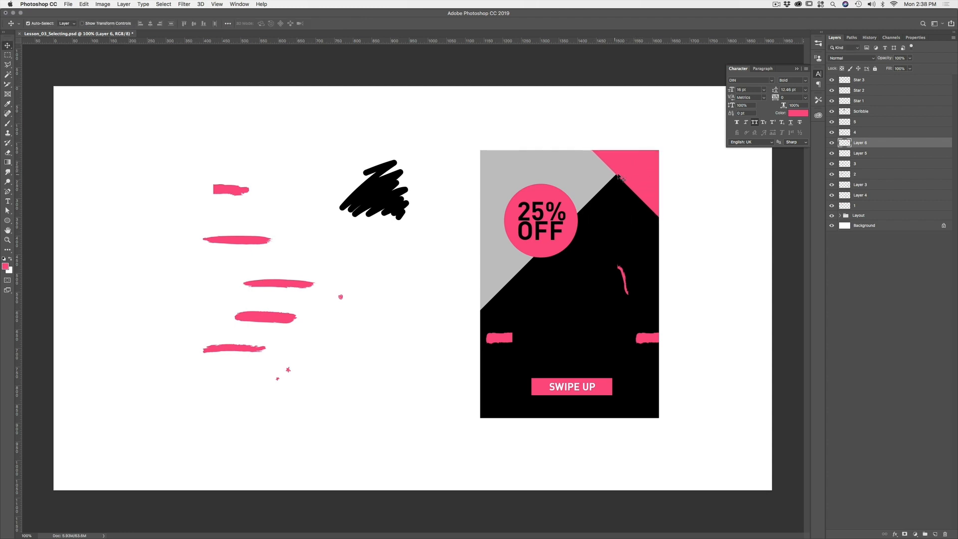
# - Rotate the pink triangle a further -90° and move it flush into the poster's upper-left corner
pyautogui.moveTo(634, 174); pyautogui.dragTo(557, 146)
pyautogui.hotkey('ctrl', 't')
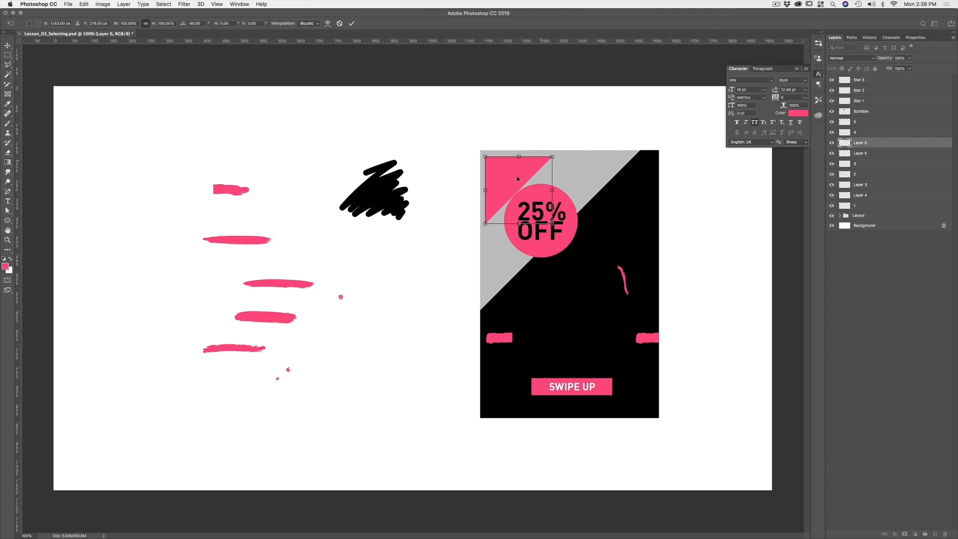
pyautogui.press('Return')
pyautogui.moveTo(518, 181); pyautogui.dragTo(513, 176)
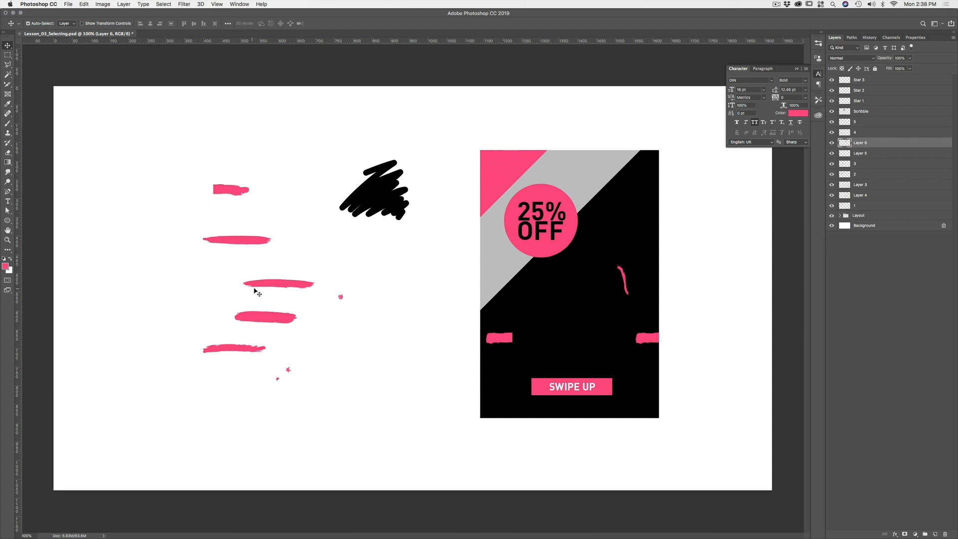
pyautogui.click(8, 66)
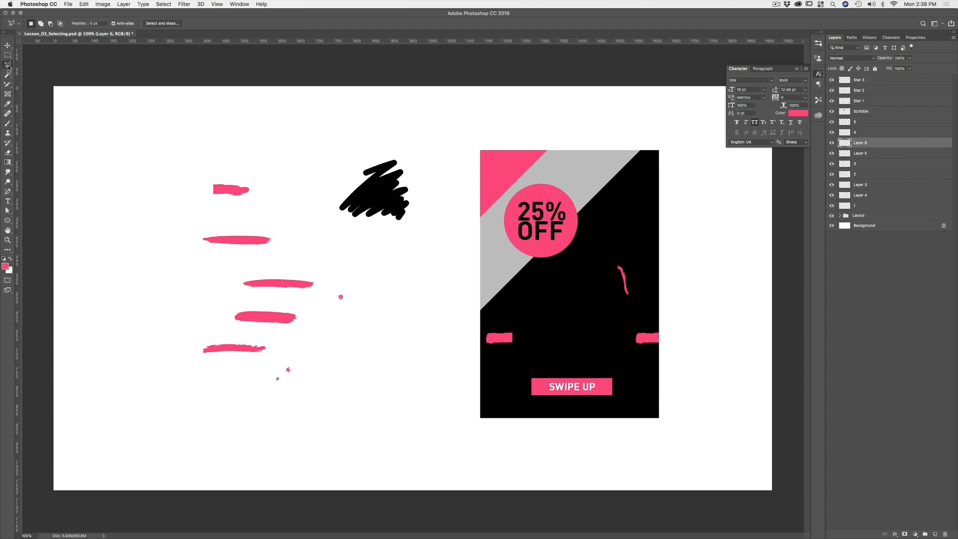
pyautogui.click(170, 231)
pyautogui.click(241, 211)
pyautogui.click(225, 260)
pyautogui.click(193, 260)
pyautogui.press('Escape')
# - Move the black scribble with its white background onto the poster and toggle the Scribble layer's visibility off and on
pyautogui.click(7, 46)
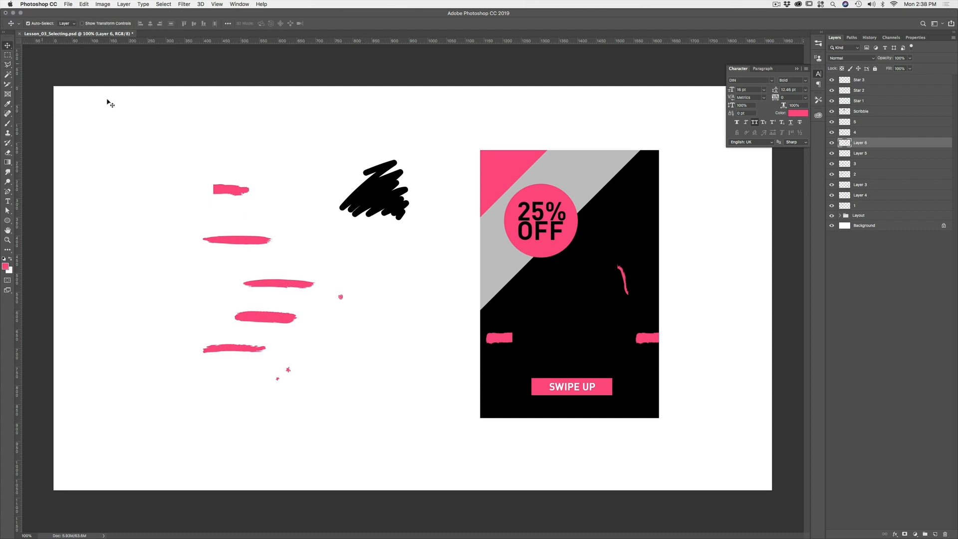
pyautogui.moveTo(385, 197); pyautogui.dragTo(379, 194)
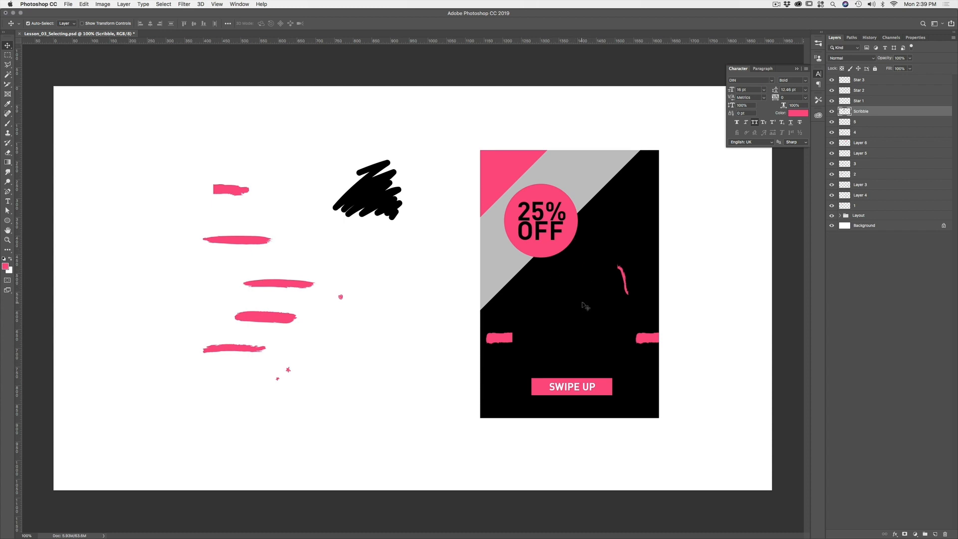
pyautogui.moveTo(373, 199)
pyautogui.mouseDown()
pyautogui.moveTo(545, 278)
pyautogui.moveTo(519, 284)
pyautogui.moveTo(553, 282)
pyautogui.moveTo(552, 291)
pyautogui.moveTo(576, 307)
pyautogui.moveTo(560, 292)
pyautogui.moveTo(550, 305)
pyautogui.moveTo(557, 314)
pyautogui.moveTo(549, 313)
pyautogui.moveTo(560, 299)
pyautogui.moveTo(538, 305)
pyautogui.mouseUp()
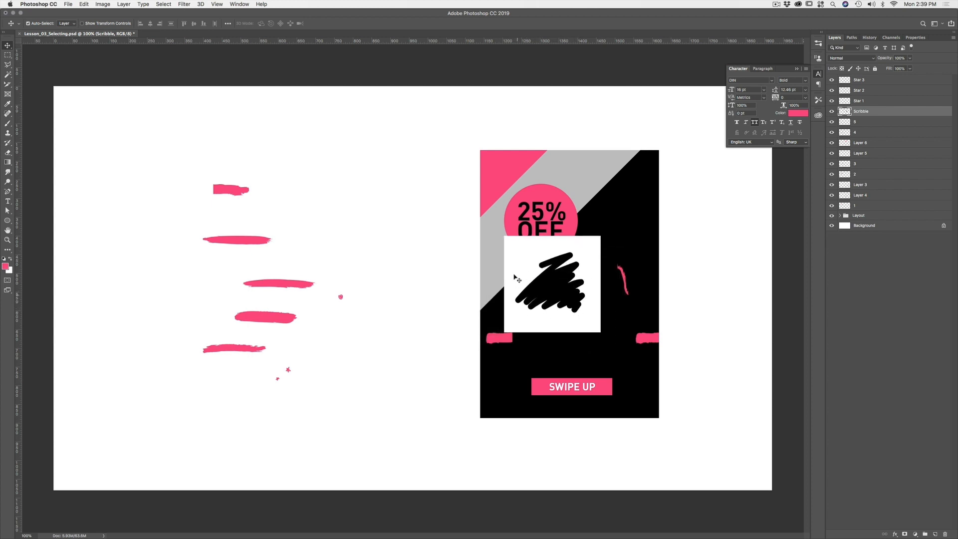
pyautogui.click(831, 112)
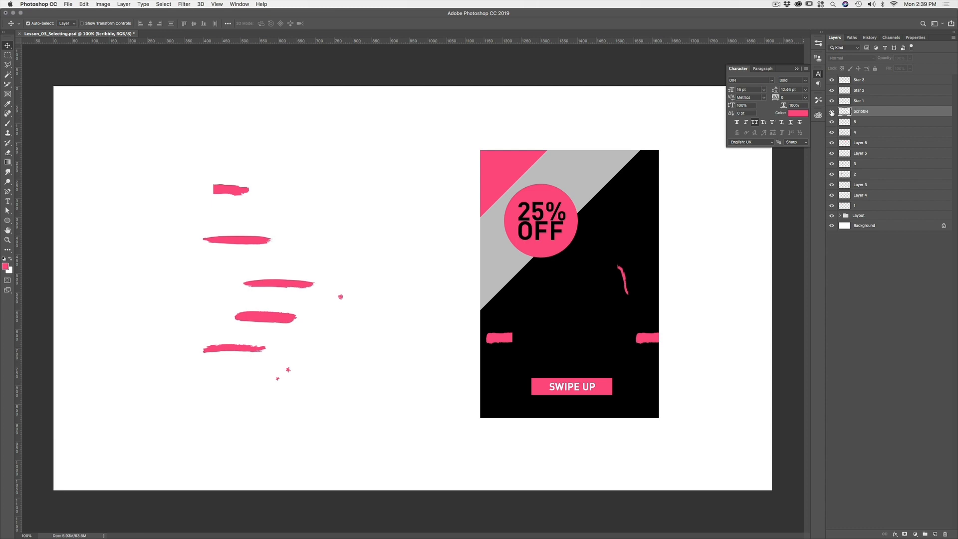
pyautogui.click(831, 112)
# - Reposition the scribble's white square on the poster between the 25% OFF circle and the SWIPE UP button
pyautogui.moveTo(558, 272)
pyautogui.mouseDown()
pyautogui.moveTo(548, 263)
pyautogui.moveTo(562, 252)
pyautogui.moveTo(560, 267)
pyautogui.moveTo(472, 281)
pyautogui.moveTo(439, 313)
pyautogui.moveTo(491, 317)
pyautogui.moveTo(556, 286)
pyautogui.moveTo(550, 302)
pyautogui.moveTo(563, 305)
pyautogui.moveTo(563, 317)
pyautogui.mouseUp()
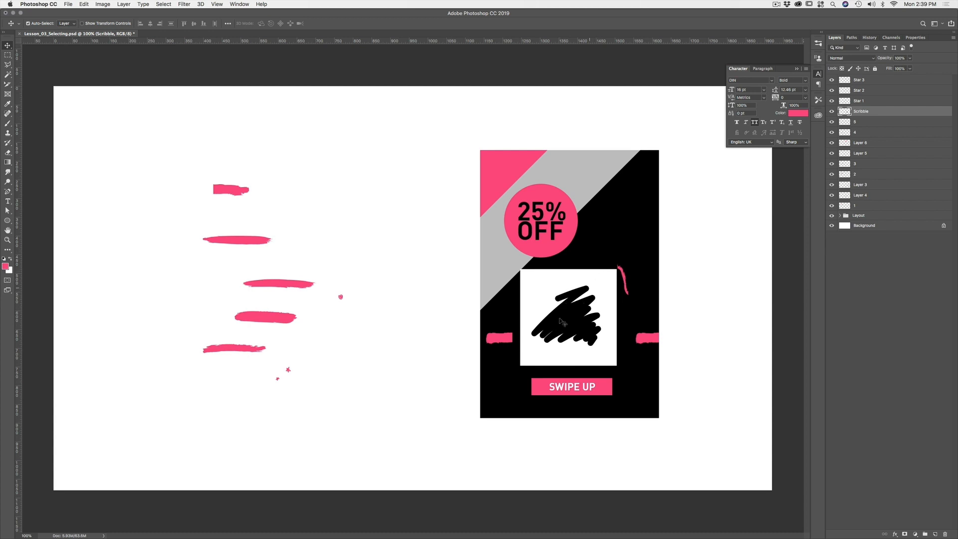
pyautogui.moveTo(575, 317)
pyautogui.mouseDown()
pyautogui.moveTo(413, 305)
pyautogui.moveTo(449, 290)
pyautogui.moveTo(494, 306)
pyautogui.moveTo(487, 302)
pyautogui.moveTo(479, 320)
pyautogui.moveTo(505, 310)
pyautogui.mouseUp()
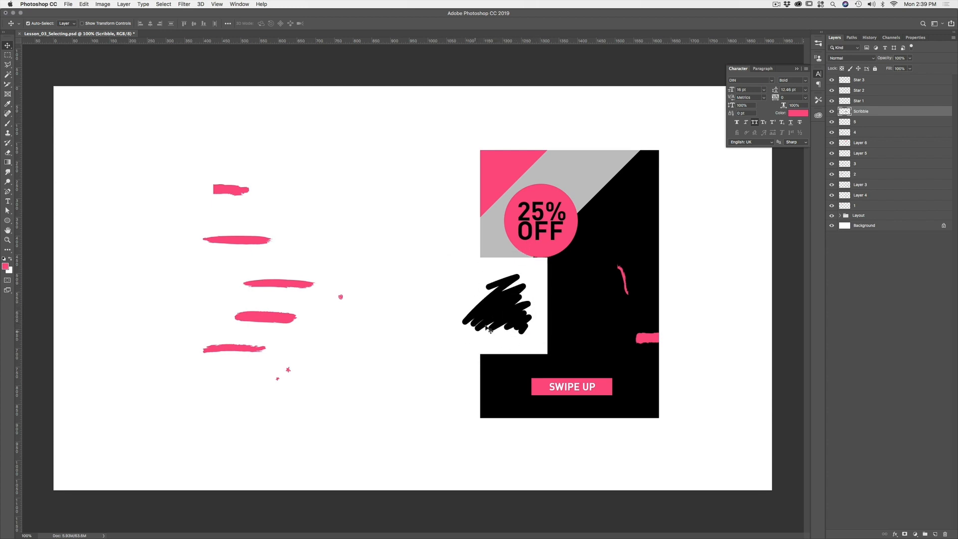
pyautogui.moveTo(519, 271); pyautogui.dragTo(548, 249)
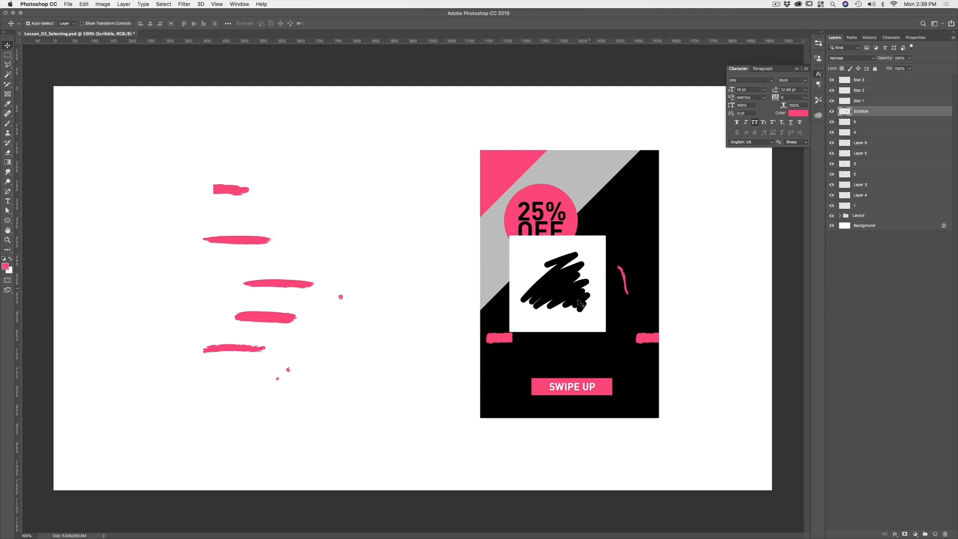
pyautogui.moveTo(566, 285)
pyautogui.mouseDown()
pyautogui.moveTo(527, 301)
pyautogui.moveTo(436, 282)
pyautogui.moveTo(573, 308)
pyautogui.mouseUp()
# - Select the white background around the black scribble with the Magic Wand, delete it, and deselect
pyautogui.click(8, 75)
pyautogui.rightClick(9, 75)
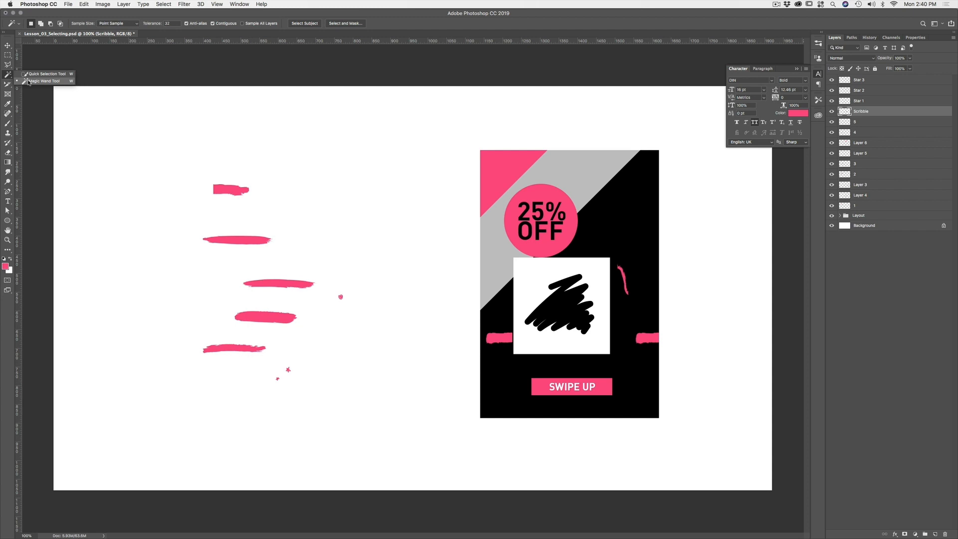
pyautogui.click(29, 82)
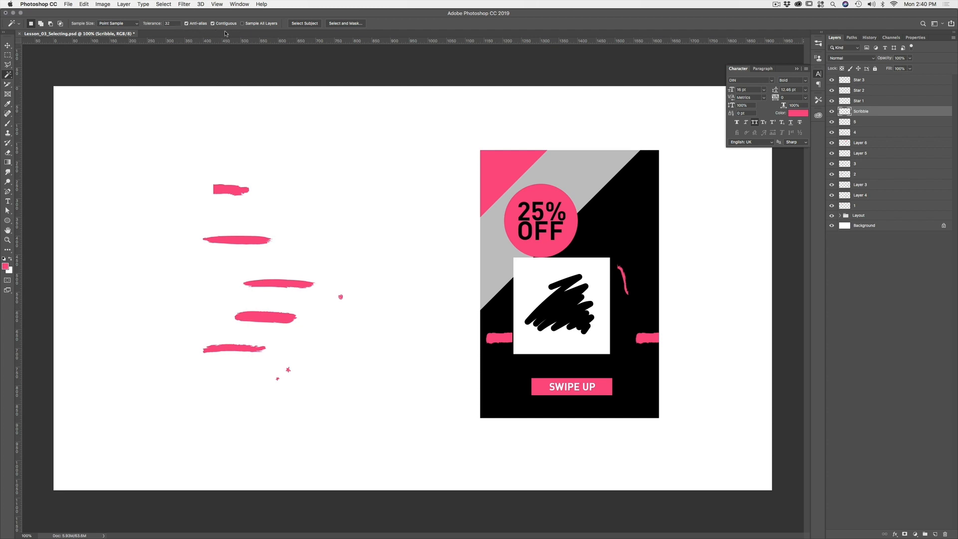
pyautogui.click(544, 276)
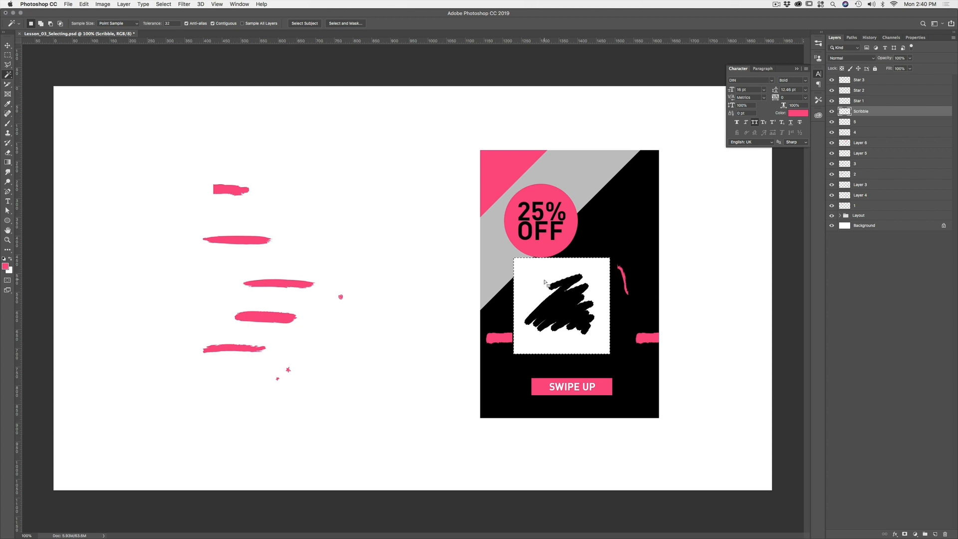
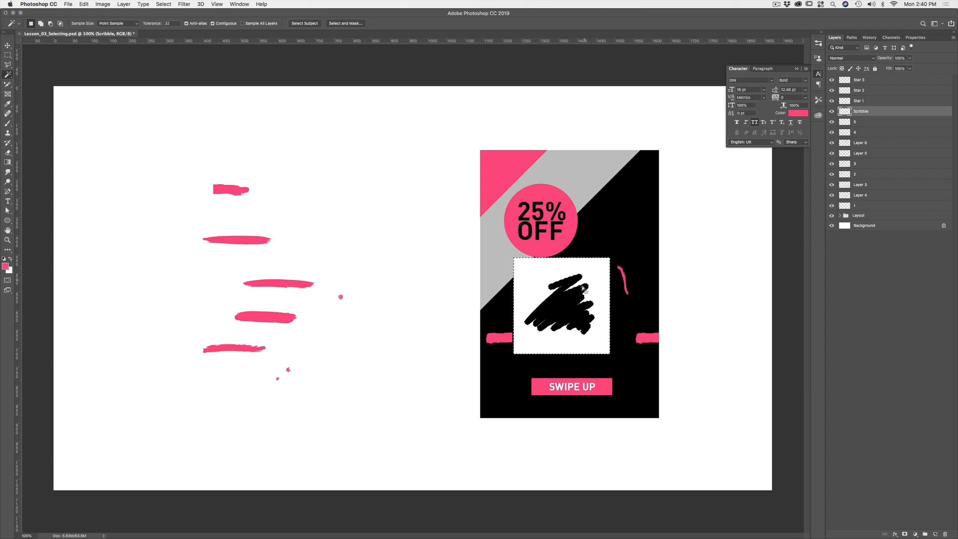
pyautogui.press('z')
pyautogui.moveTo(582, 288)
pyautogui.mouseDown()
pyautogui.moveTo(605, 274)
pyautogui.moveTo(605, 243)
pyautogui.mouseUp()
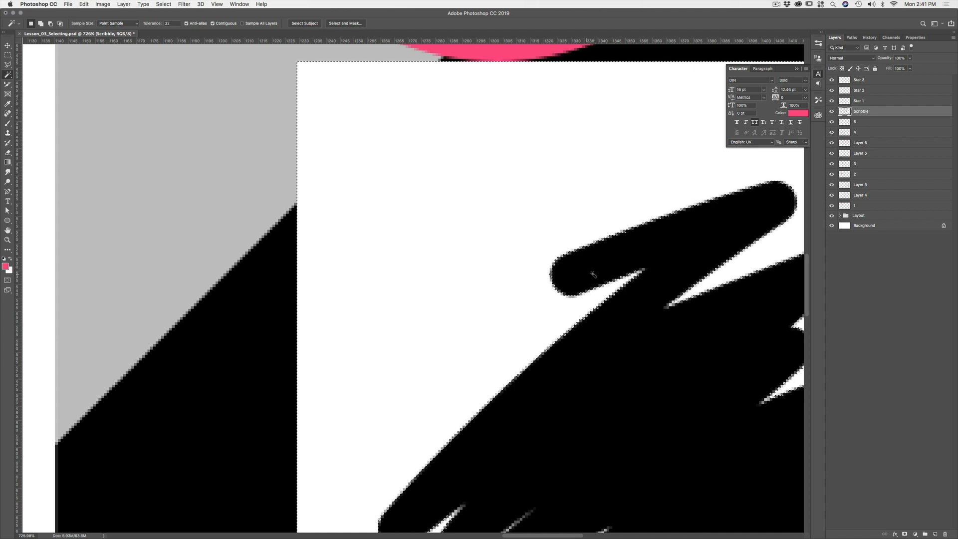
pyautogui.moveTo(610, 309)
pyautogui.mouseDown()
pyautogui.moveTo(534, 309)
pyautogui.moveTo(406, 278)
pyautogui.mouseUp()
pyautogui.moveTo(442, 310)
pyautogui.mouseDown()
pyautogui.moveTo(434, 282)
pyautogui.moveTo(427, 302)
pyautogui.mouseUp()
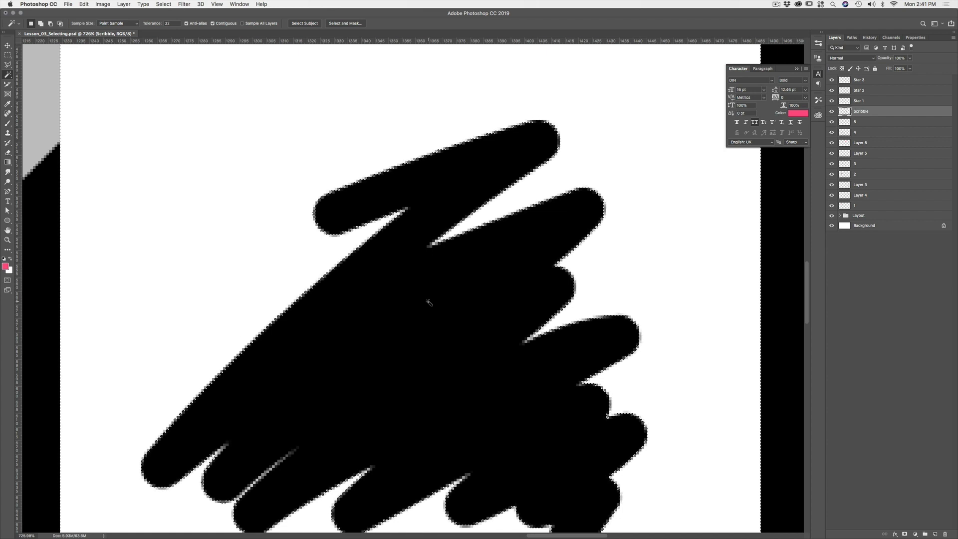
pyautogui.press('Delete')
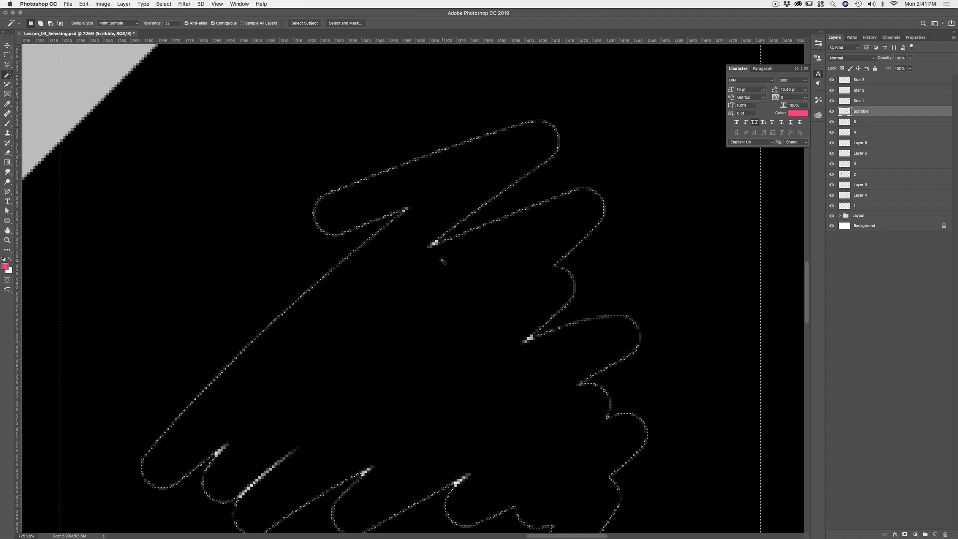
pyautogui.press('super+d')
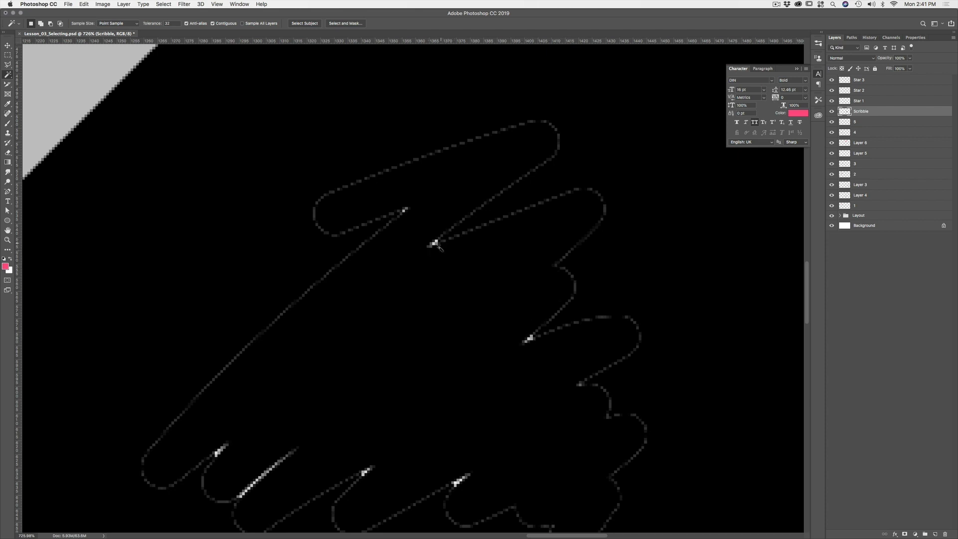
# - Move the cut-out scribble up over the pink 25% OFF circle
pyautogui.press('v')
pyautogui.press('super+1')
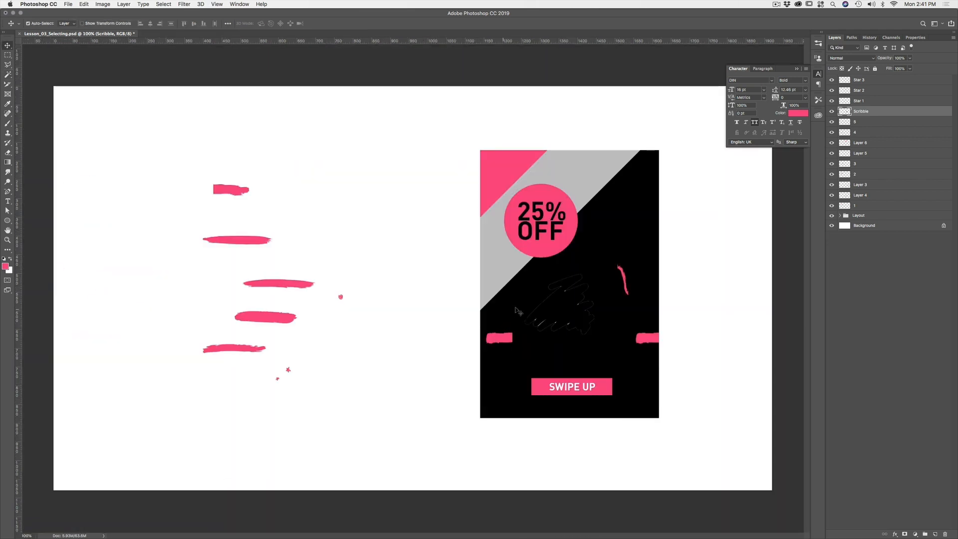
pyautogui.moveTo(564, 311)
pyautogui.mouseDown()
pyautogui.moveTo(530, 225)
pyautogui.moveTo(540, 222)
pyautogui.mouseUp()
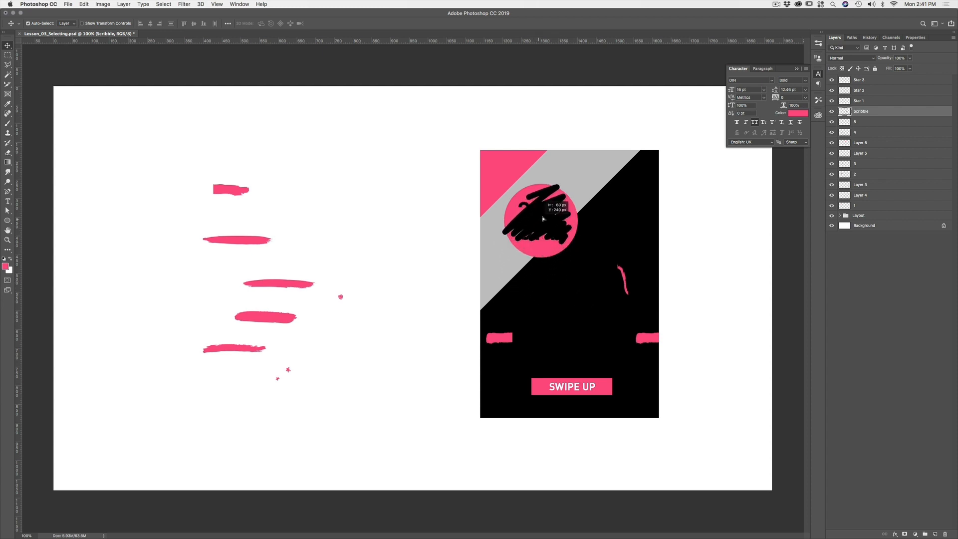
# - Restack the Scribble layer below the Layout group and from there into the group, directly beneath Ellipse 1
pyautogui.moveTo(871, 112)
pyautogui.mouseDown()
pyautogui.moveTo(881, 163)
pyautogui.moveTo(865, 217)
pyautogui.mouseUp()
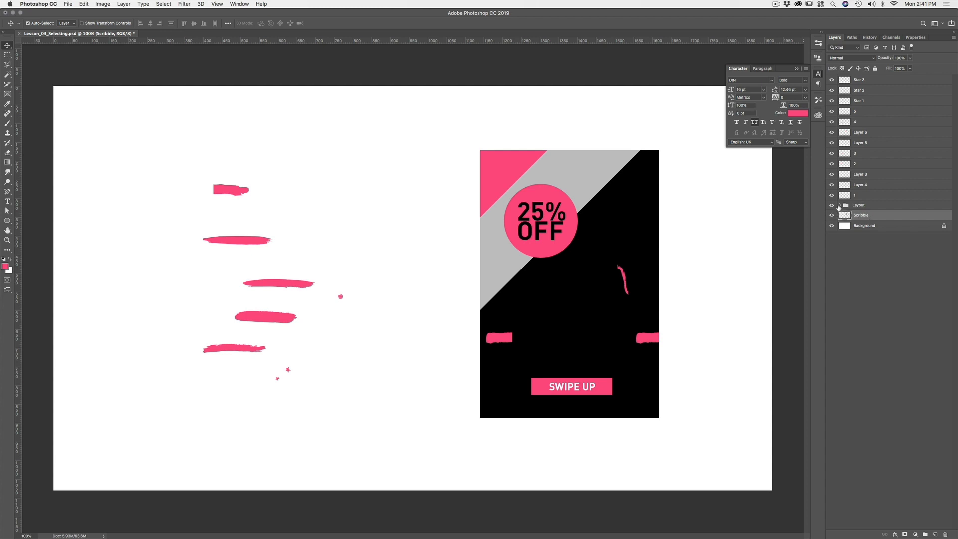
pyautogui.click(840, 205)
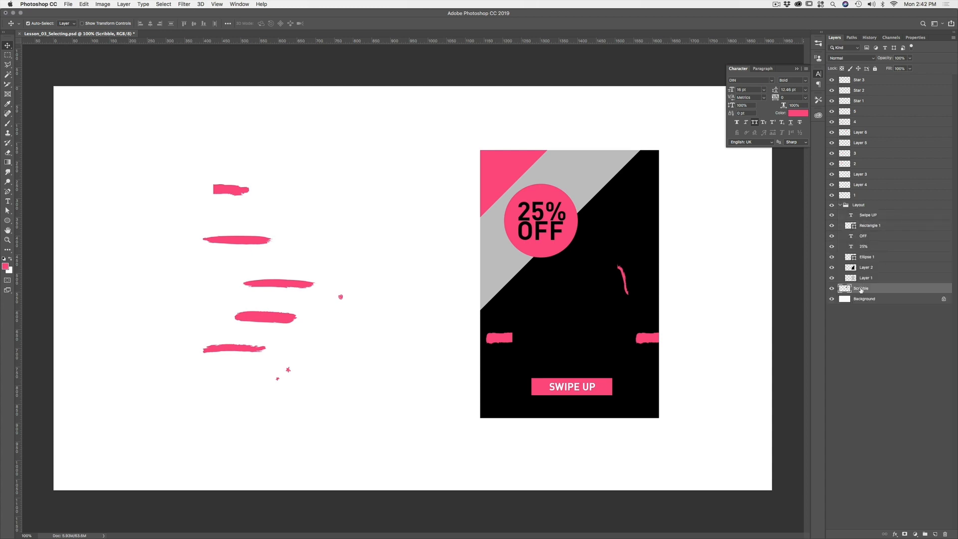
pyautogui.moveTo(863, 292); pyautogui.dragTo(870, 263)
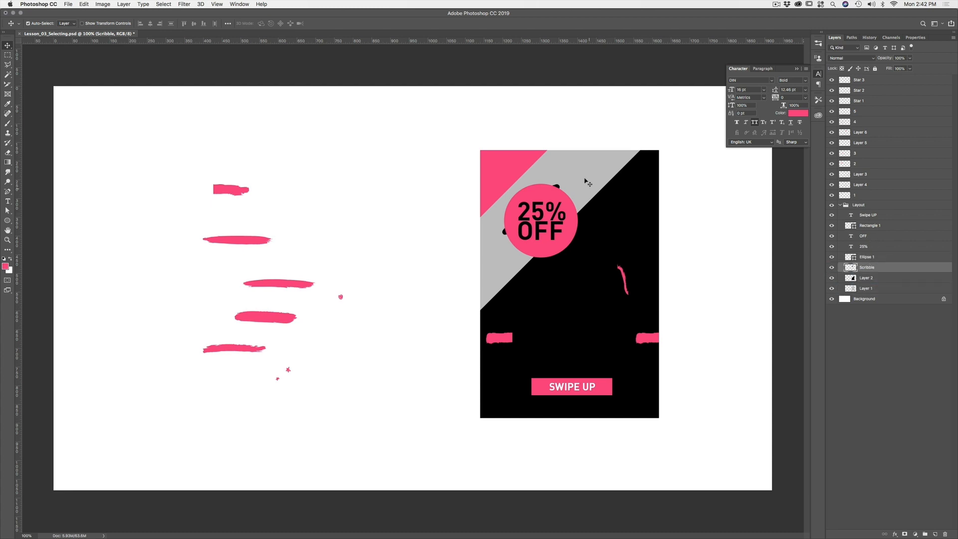
# - Shift the scribble down from behind the circle, and undo the shift and the Scribble layer's restacking
pyautogui.moveTo(562, 190)
pyautogui.mouseDown()
pyautogui.moveTo(558, 171)
pyautogui.moveTo(541, 161)
pyautogui.moveTo(520, 230)
pyautogui.moveTo(546, 260)
pyautogui.moveTo(574, 215)
pyautogui.moveTo(589, 155)
pyautogui.moveTo(569, 190)
pyautogui.moveTo(546, 164)
pyautogui.moveTo(589, 246)
pyautogui.mouseUp()
pyautogui.press('super+z')
pyautogui.press('super+z')
pyautogui.press('super+z')
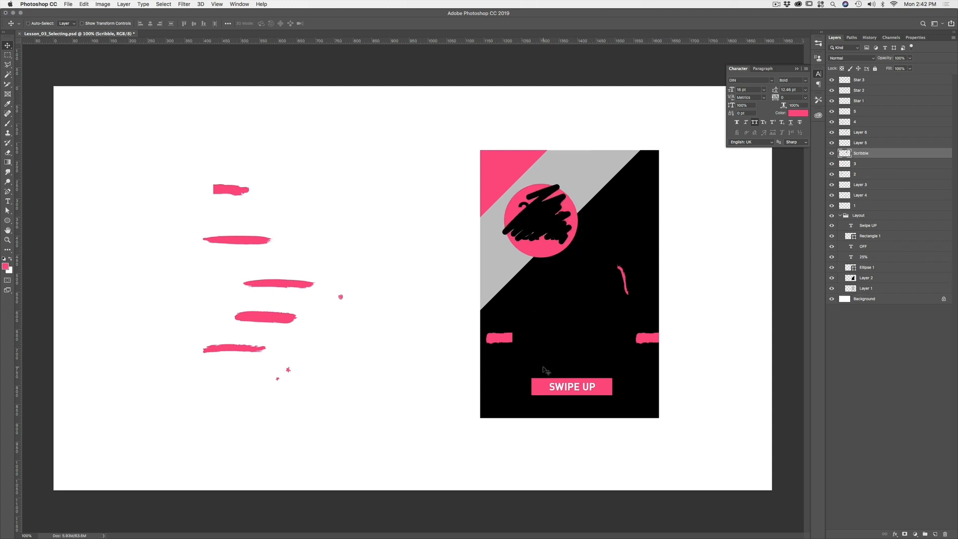
# - Undo the scribble edits back to the point where its white background is intact and selected
pyautogui.press('super+z')
pyautogui.press('super+z')
pyautogui.press('super+z')
pyautogui.press('super+z')
pyautogui.press('super+z')
pyautogui.press('super+z')
pyautogui.press('super+z')
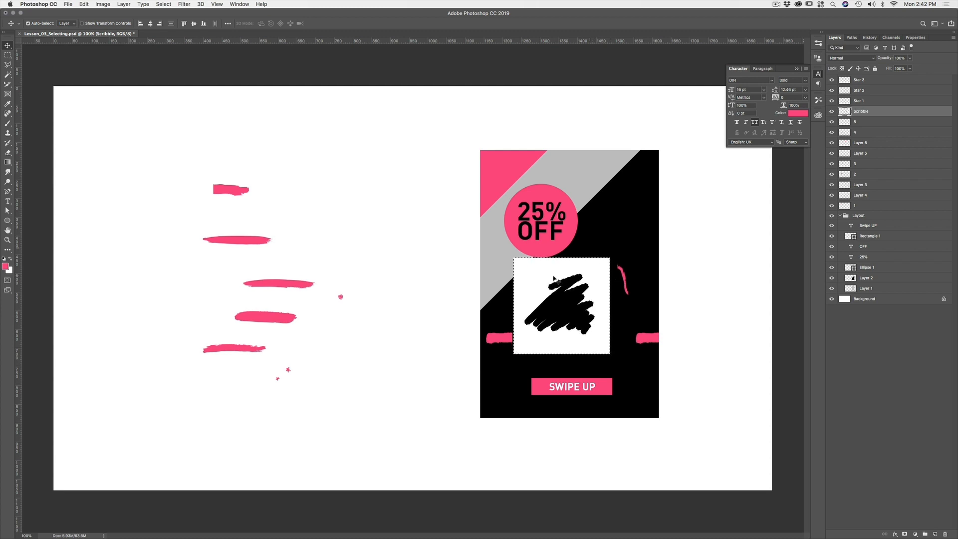
# - Examine the selection edge around the scribble up close and the available commands for modifying a selection
pyautogui.press('z')
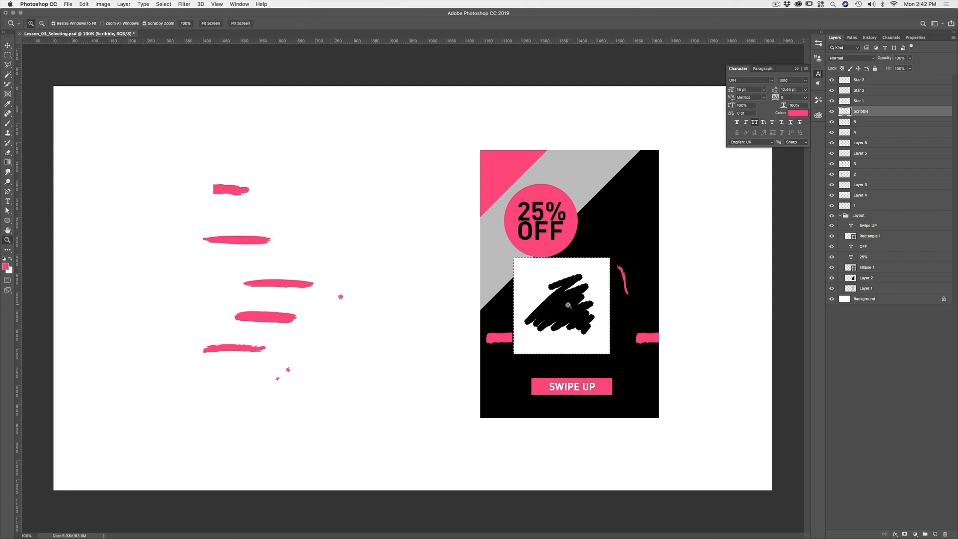
pyautogui.moveTo(572, 302)
pyautogui.mouseDown()
pyautogui.moveTo(618, 287)
pyautogui.moveTo(526, 275)
pyautogui.mouseUp()
pyautogui.press('v')
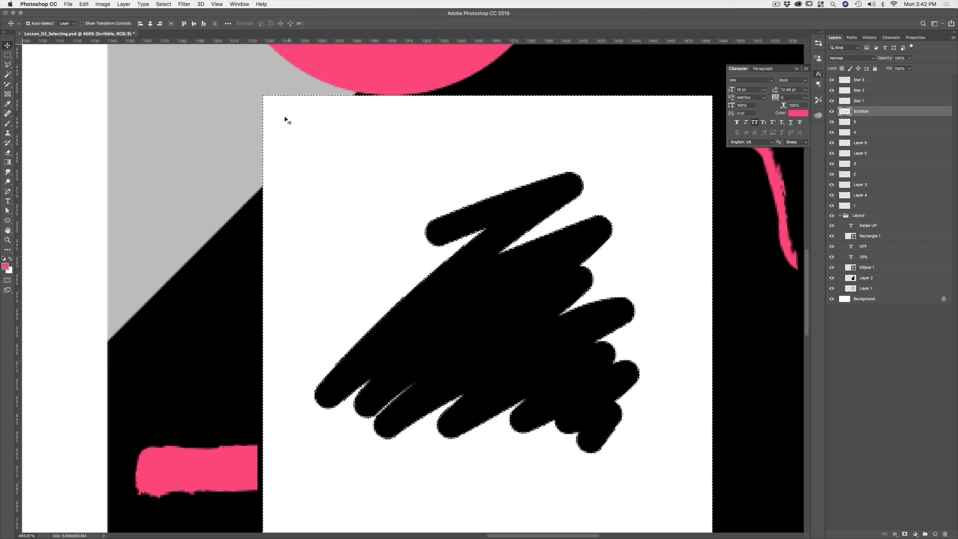
pyautogui.click(164, 4)
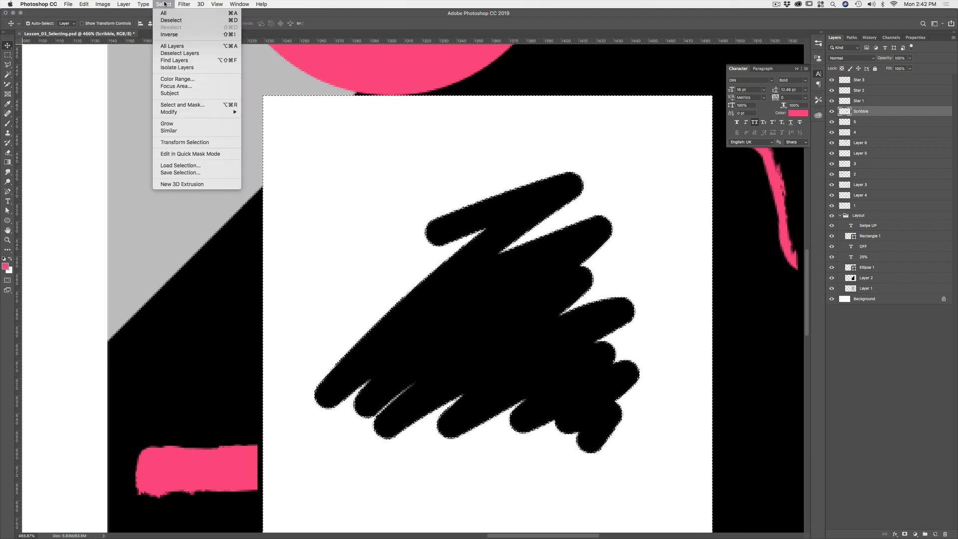
pyautogui.moveTo(177, 114)
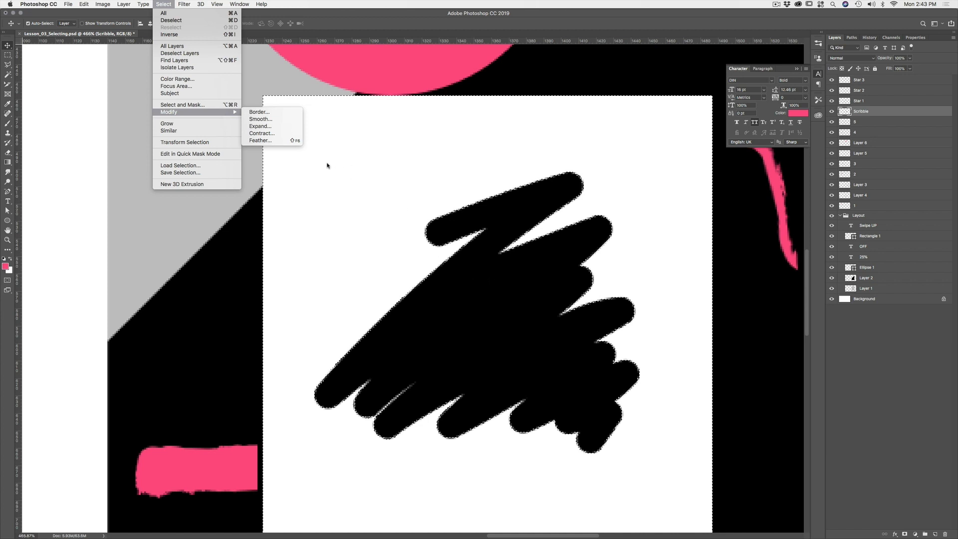
pyautogui.click(238, 4)
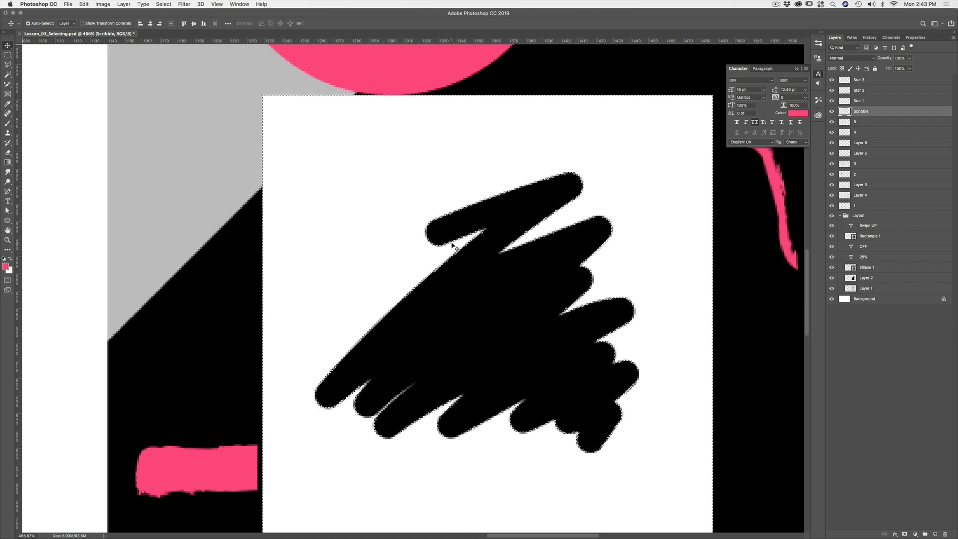
# - Try moving and deleting the selected white background on the Scribble layer, and undo each change
pyautogui.moveTo(435, 256); pyautogui.dragTo(412, 258)
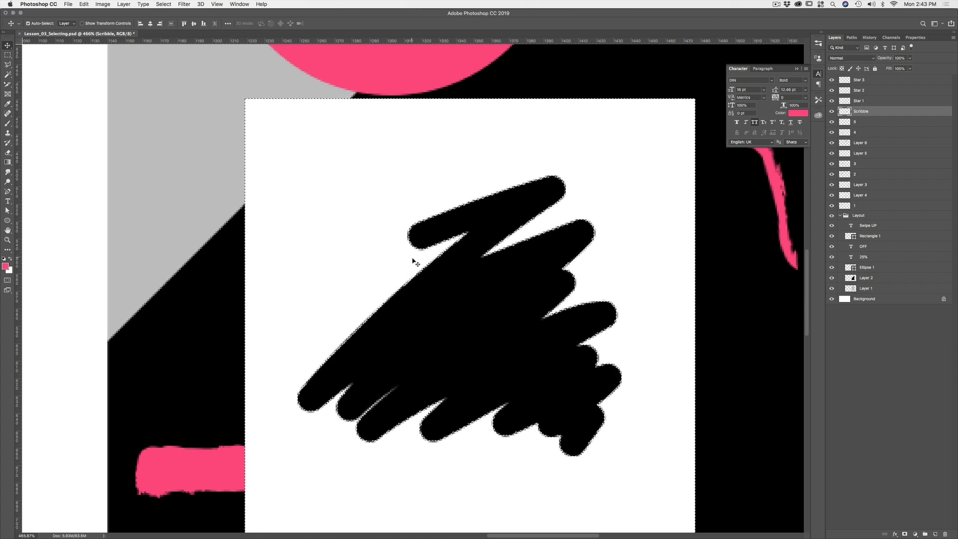
pyautogui.press('super+z')
pyautogui.press('Delete')
pyautogui.press('super+z')
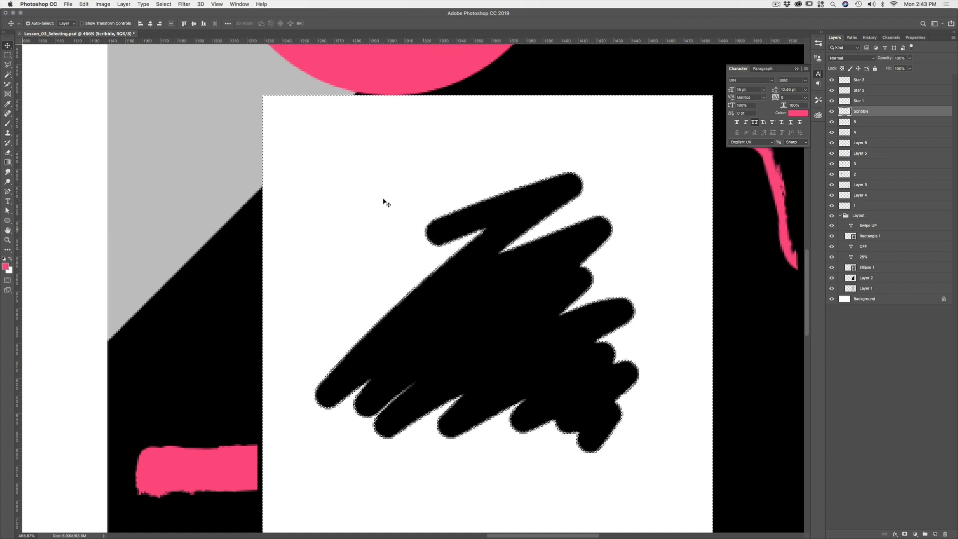
pyautogui.click(163, 4)
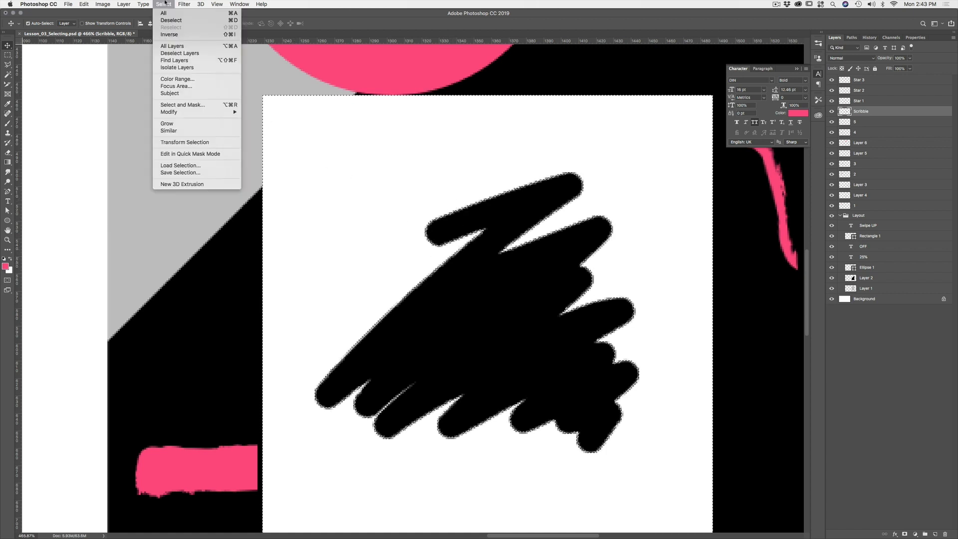
pyautogui.click(184, 34)
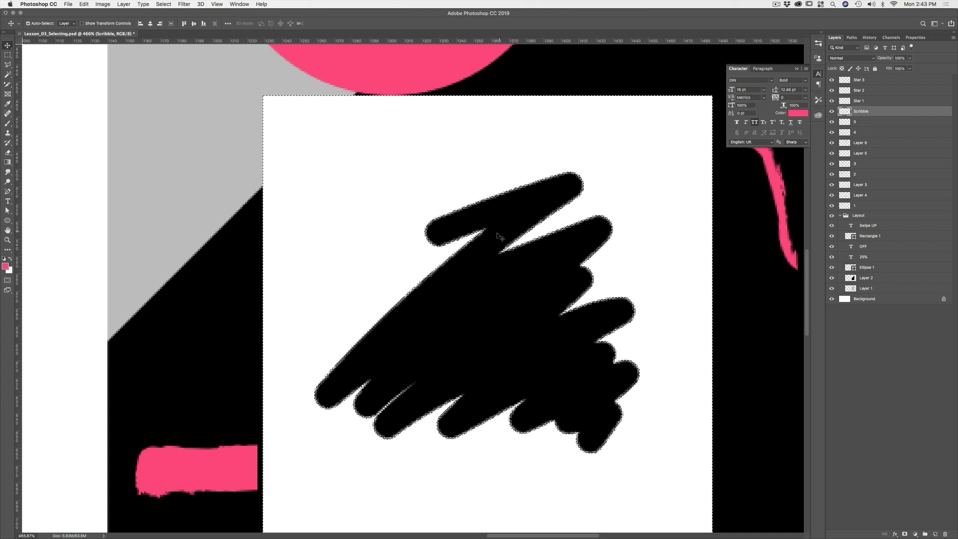
pyautogui.press('Delete')
pyautogui.press('super+z')
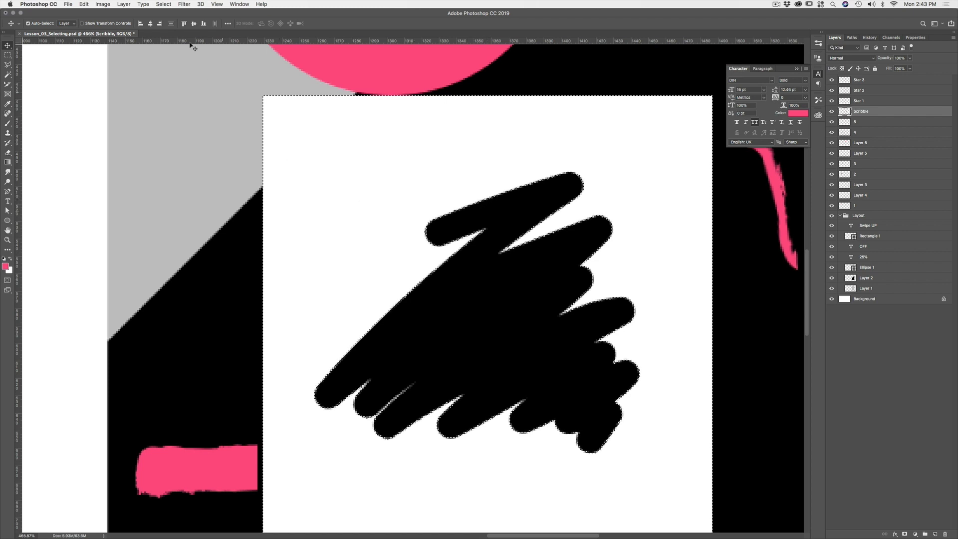
# - Expand the selection by 1 pixel, delete the white background around the scribble, and deselect
pyautogui.click(164, 5)
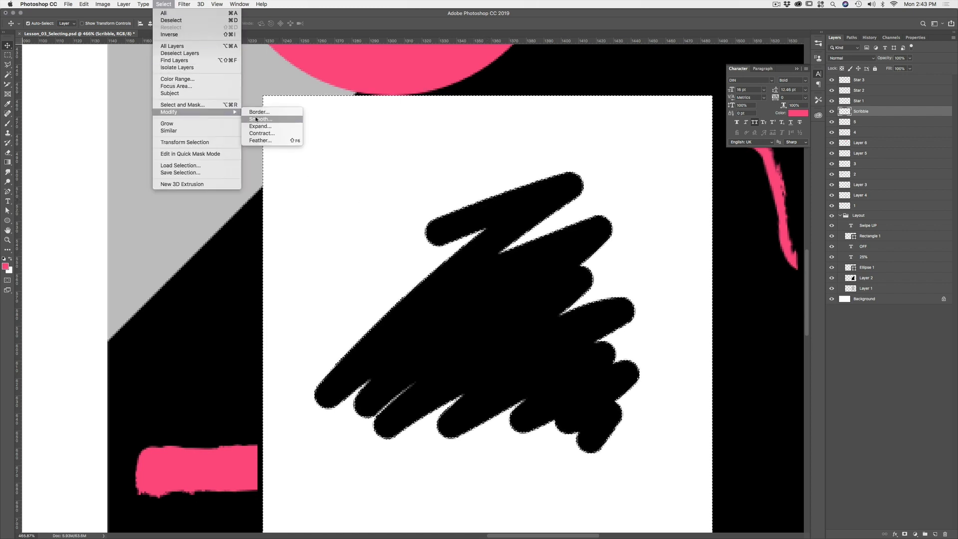
pyautogui.click(259, 126)
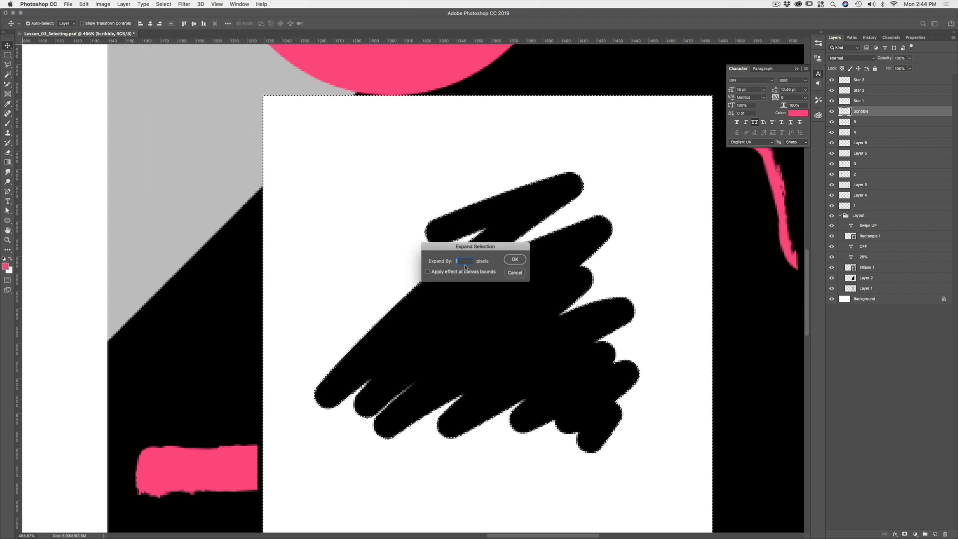
pyautogui.press('Return')
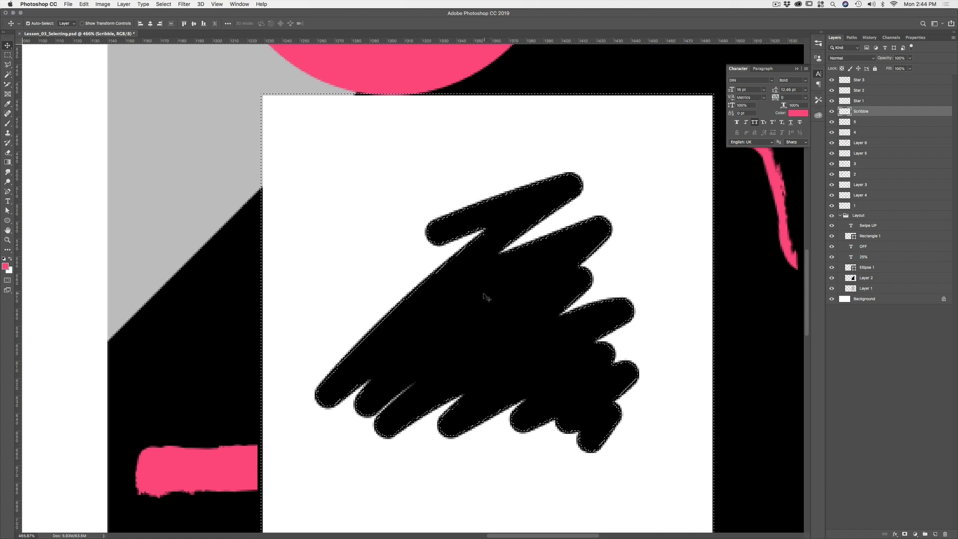
pyautogui.press('Delete')
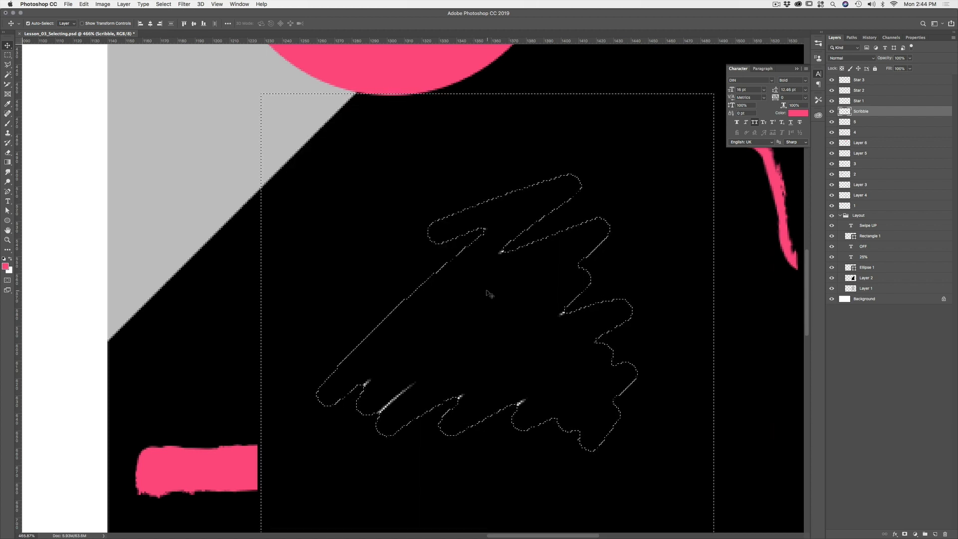
pyautogui.press('super+d')
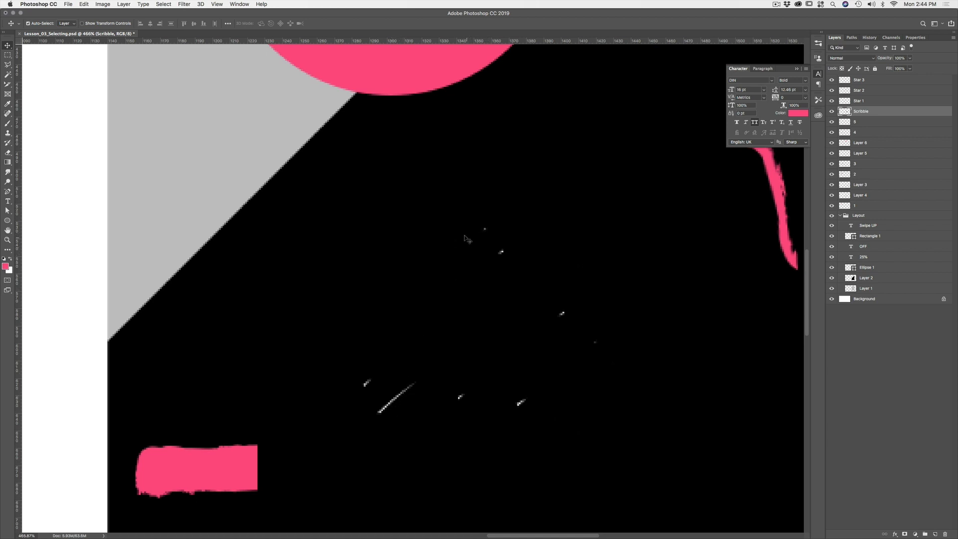
# - Move the cut-out scribble up to the edge of the 25% OFF circle and back down onto the black area
pyautogui.moveTo(461, 292)
pyautogui.mouseDown()
pyautogui.moveTo(434, 252)
pyautogui.moveTo(284, 156)
pyautogui.moveTo(240, 115)
pyautogui.mouseUp()
pyautogui.scroll(5, 245, 197)
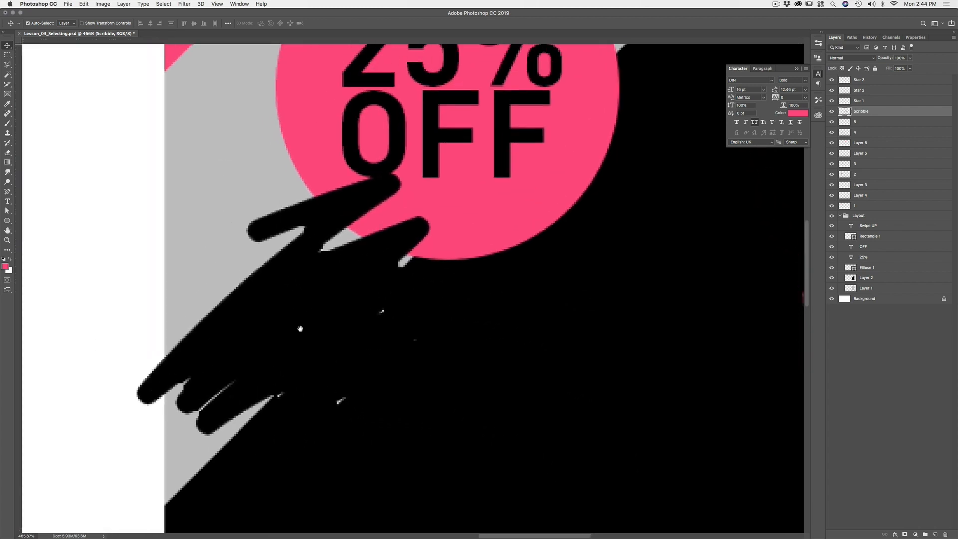
pyautogui.moveTo(330, 312)
pyautogui.mouseDown()
pyautogui.moveTo(490, 358)
pyautogui.moveTo(526, 383)
pyautogui.moveTo(487, 380)
pyautogui.moveTo(455, 342)
pyautogui.mouseUp()
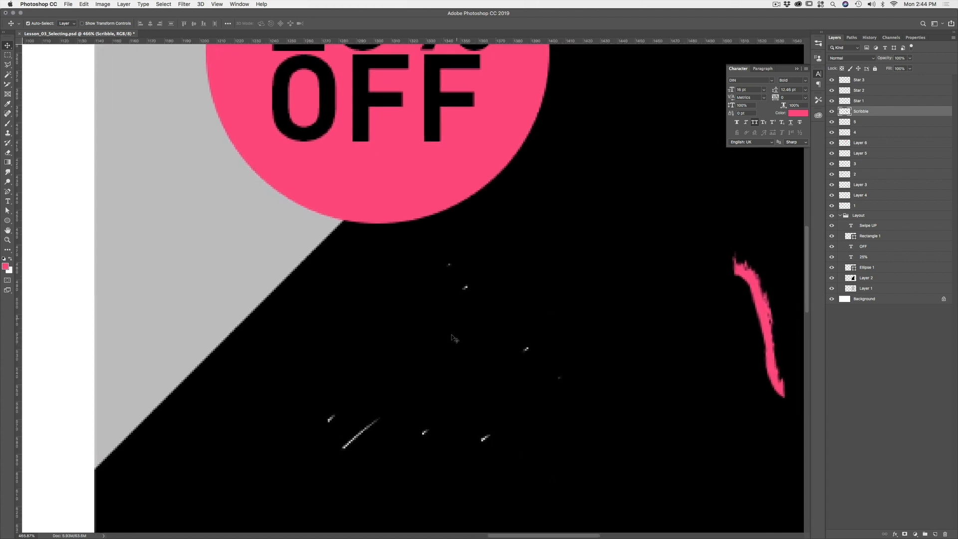
pyautogui.moveTo(464, 327); pyautogui.dragTo(480, 328)
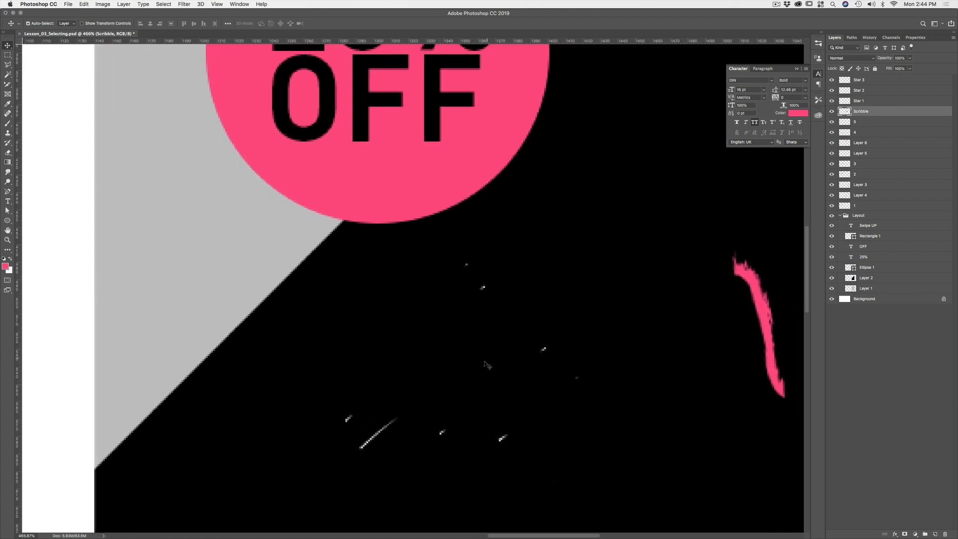
# - Add a black (000000) Color Overlay to the Scribble layer
pyautogui.doubleClick(878, 112)
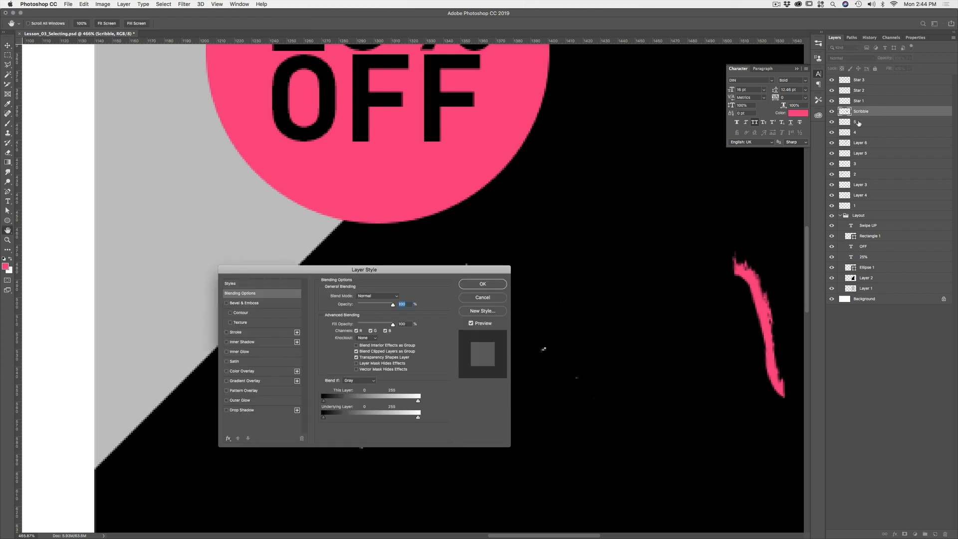
pyautogui.moveTo(438, 269); pyautogui.dragTo(658, 138)
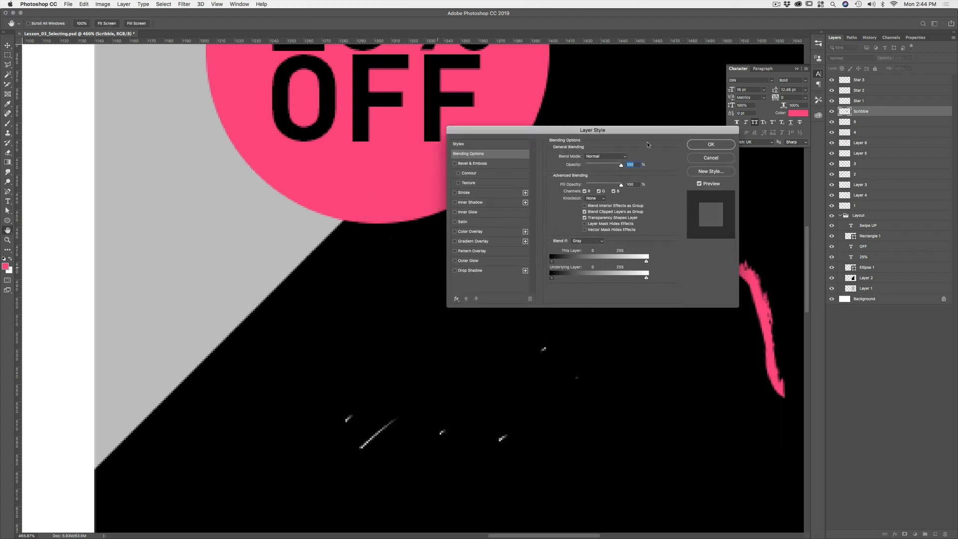
pyautogui.click(470, 231)
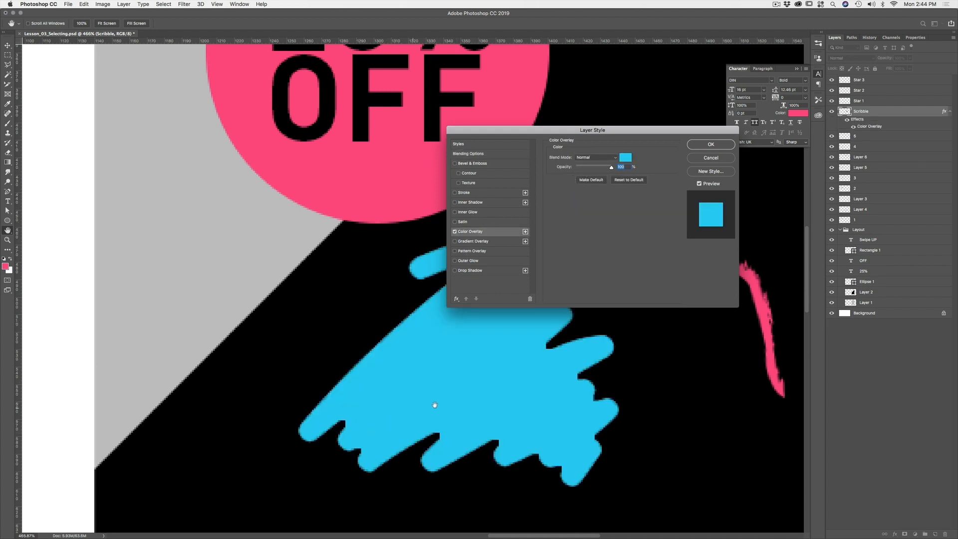
pyautogui.click(625, 158)
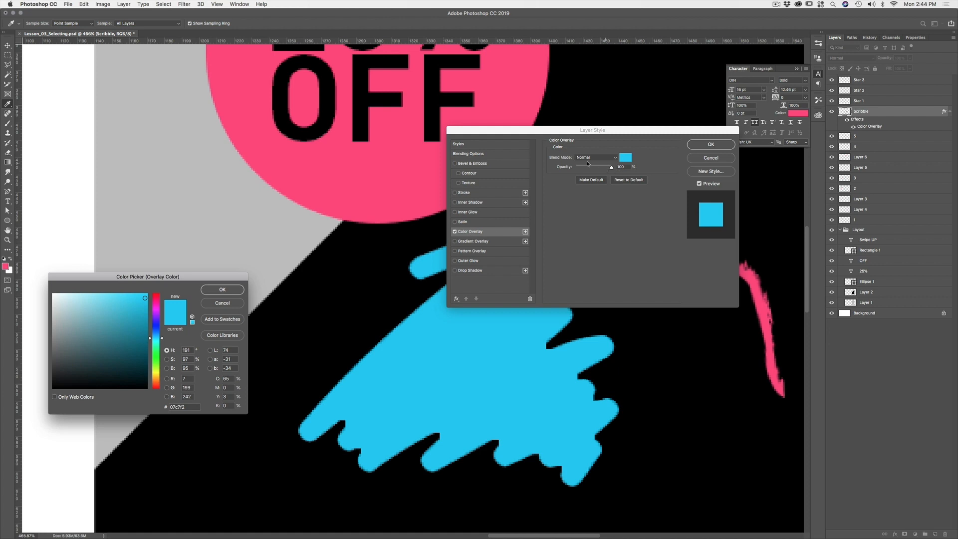
pyautogui.click(54, 388)
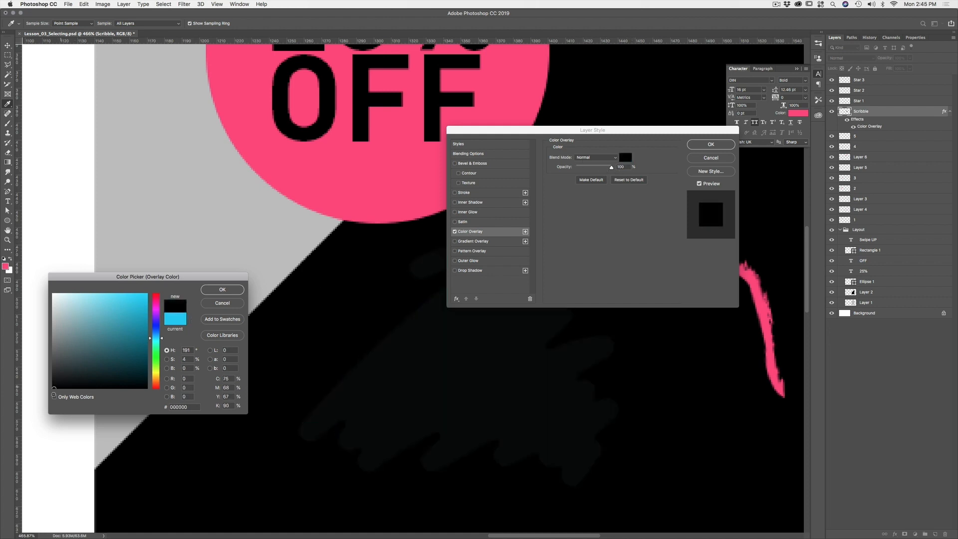
pyautogui.click(223, 289)
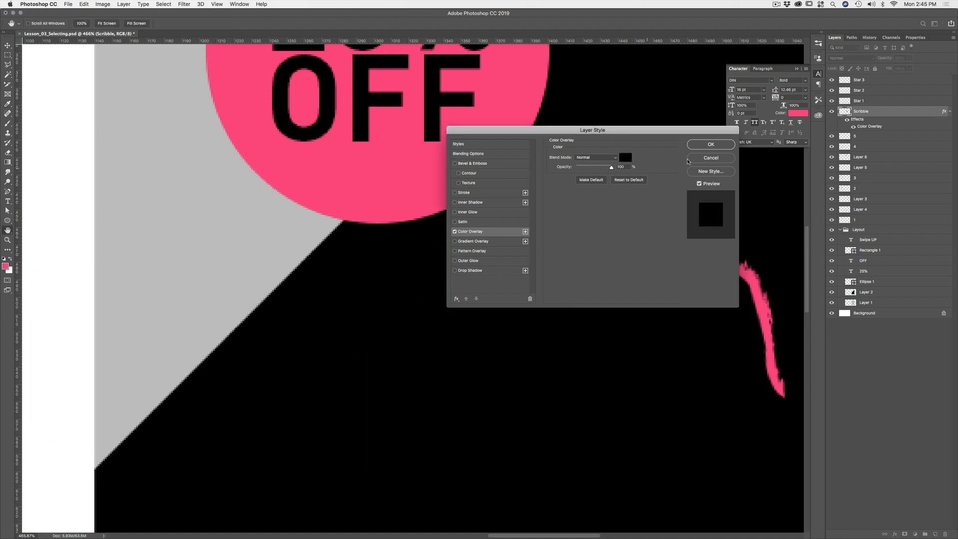
pyautogui.click(705, 146)
# - Move the scribble over the pink 25% OFF circle and restack the Scribble layer directly beneath Ellipse 1
pyautogui.moveTo(409, 309); pyautogui.dragTo(323, 187)
pyautogui.scroll(10, 387, 360)
pyautogui.hscroll(-3, 387, 359)
pyautogui.moveTo(453, 414)
pyautogui.mouseDown()
pyautogui.moveTo(470, 228)
pyautogui.moveTo(466, 241)
pyautogui.mouseUp()
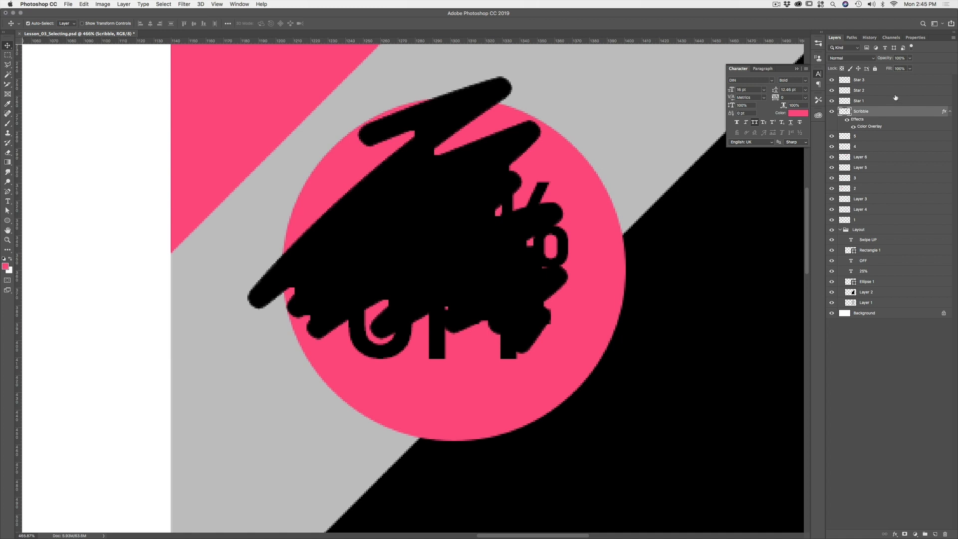
pyautogui.moveTo(876, 115); pyautogui.dragTo(874, 288)
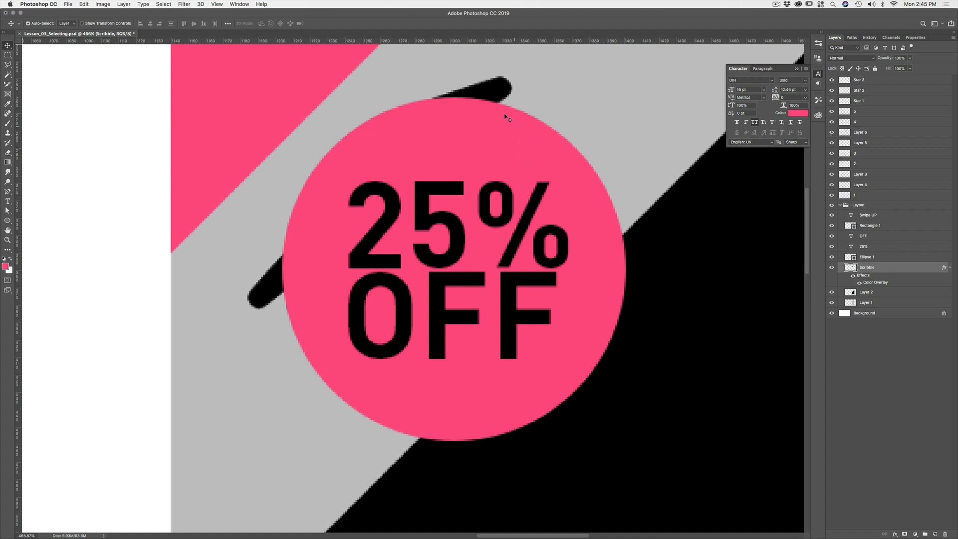
# - Enlarge the scribble with Free Transform and position it behind the 25% OFF circle so its ends stick out
pyautogui.moveTo(541, 76)
pyautogui.mouseDown()
pyautogui.moveTo(573, 58)
pyautogui.moveTo(574, 94)
pyautogui.moveTo(562, 104)
pyautogui.mouseUp()
pyautogui.press('super+1')
pyautogui.moveTo(562, 180)
pyautogui.mouseDown()
pyautogui.moveTo(541, 184)
pyautogui.moveTo(553, 220)
pyautogui.moveTo(561, 150)
pyautogui.moveTo(561, 172)
pyautogui.mouseUp()
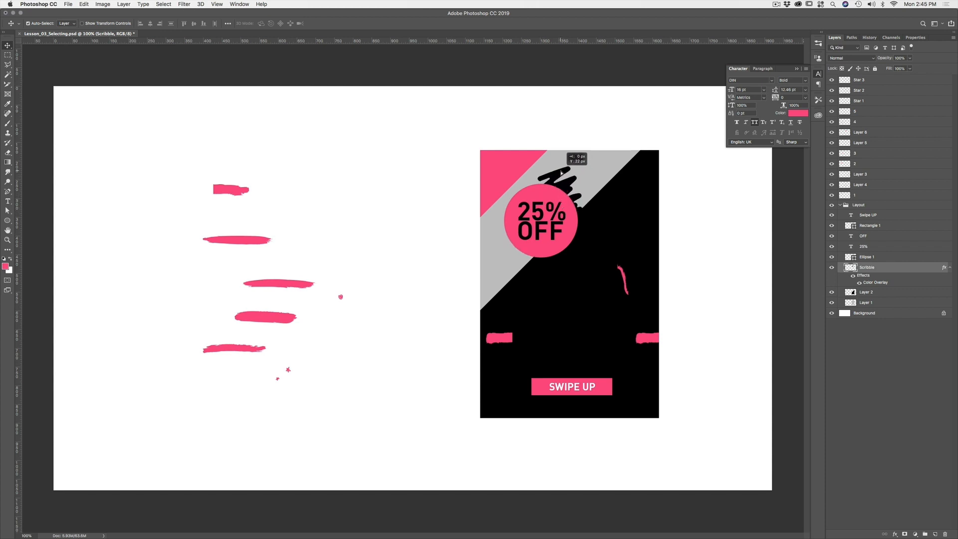
pyautogui.press('super+t')
pyautogui.moveTo(592, 231); pyautogui.dragTo(613, 252)
pyautogui.press('super+z')
pyautogui.press('Return')
pyautogui.moveTo(603, 202); pyautogui.dragTo(560, 210)
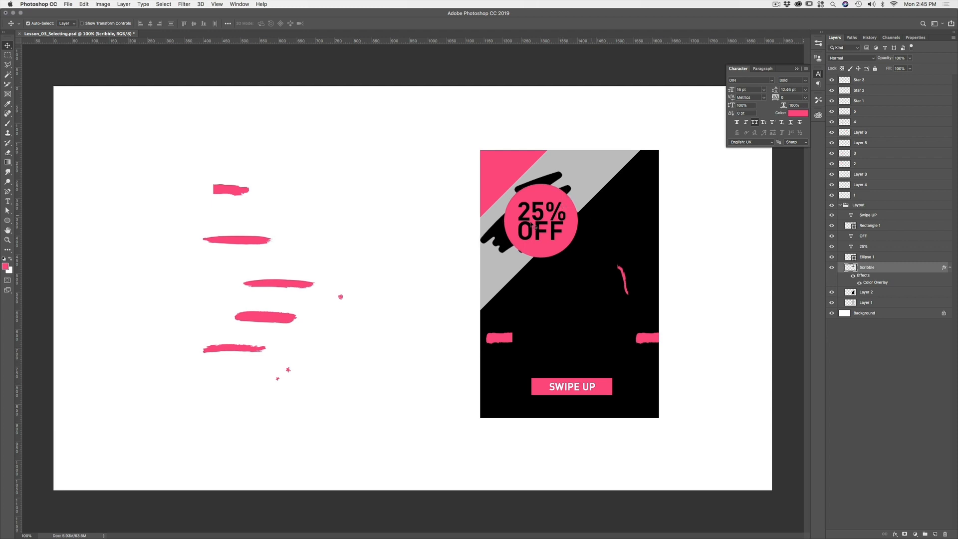
pyautogui.moveTo(505, 239); pyautogui.dragTo(511, 242)
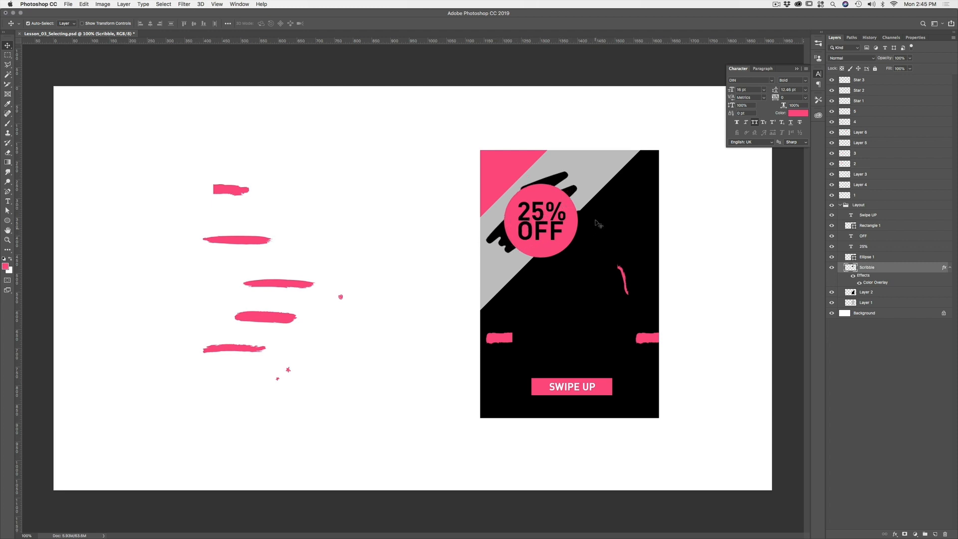
# - Add a dark grey (4a4a4a) Color Overlay to Layer 2, the black background shape behind the scribble
pyautogui.click(619, 209)
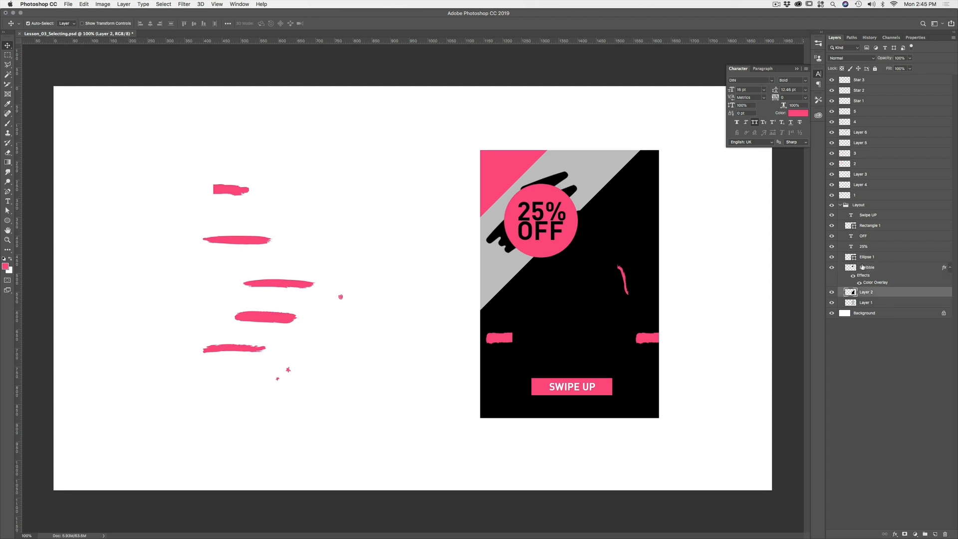
pyautogui.doubleClick(850, 292)
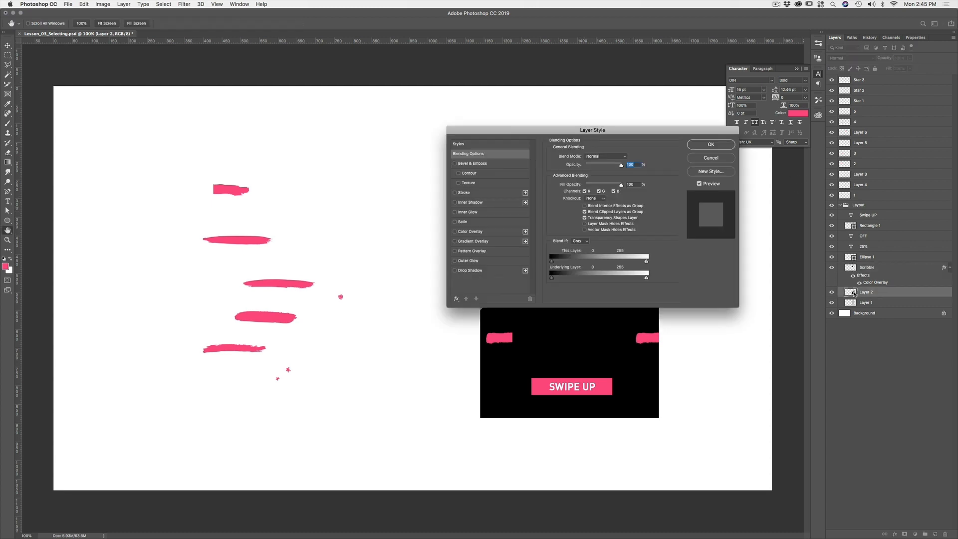
pyautogui.moveTo(537, 129); pyautogui.dragTo(539, 354)
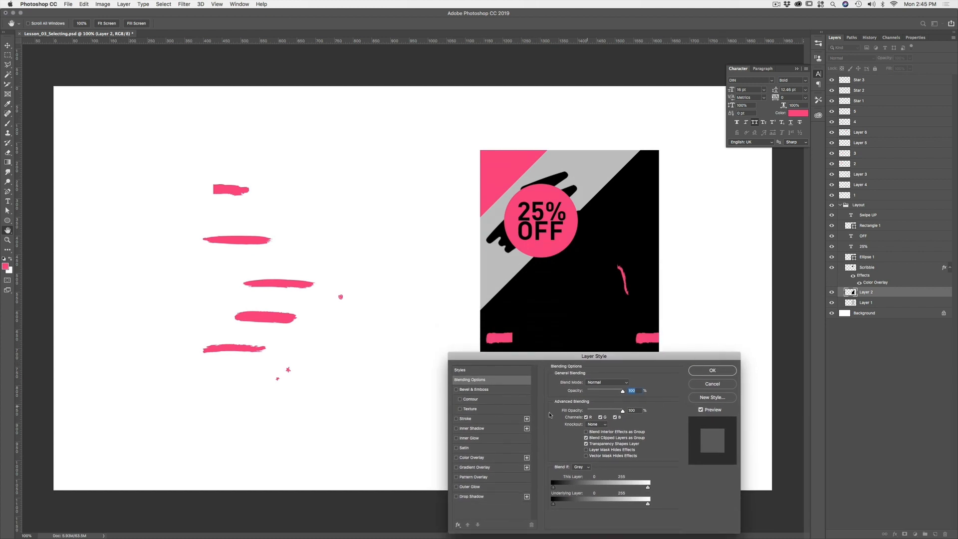
pyautogui.click(479, 461)
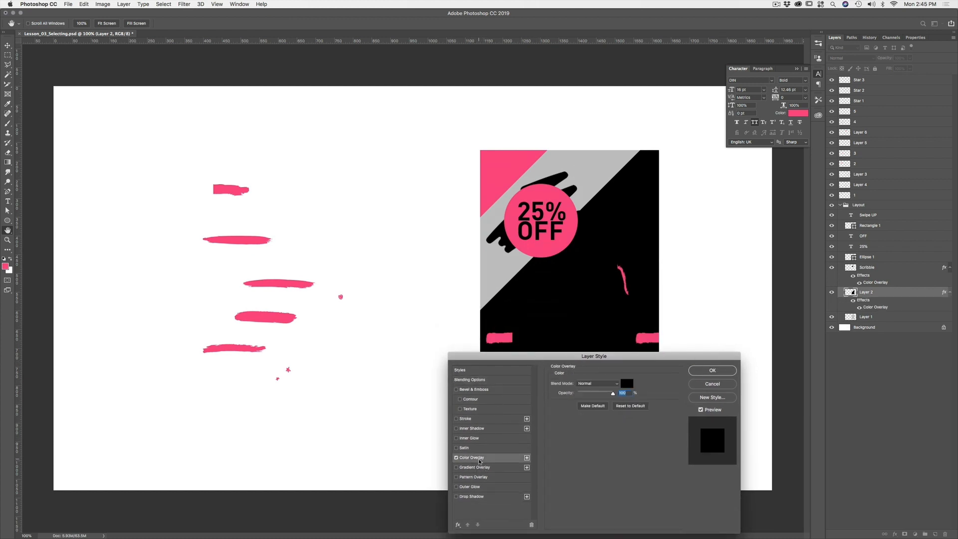
pyautogui.click(627, 383)
pyautogui.moveTo(60, 355); pyautogui.dragTo(46, 360)
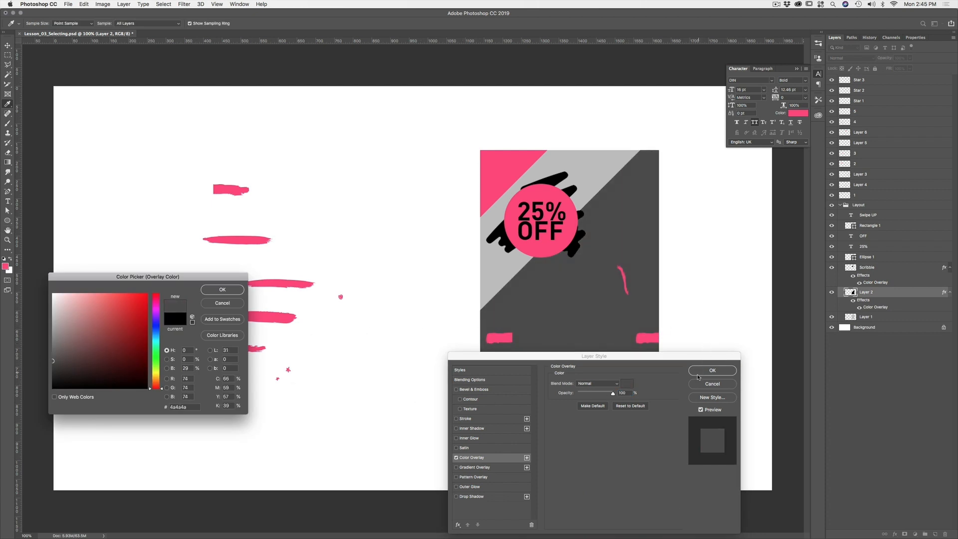
pyautogui.click(227, 302)
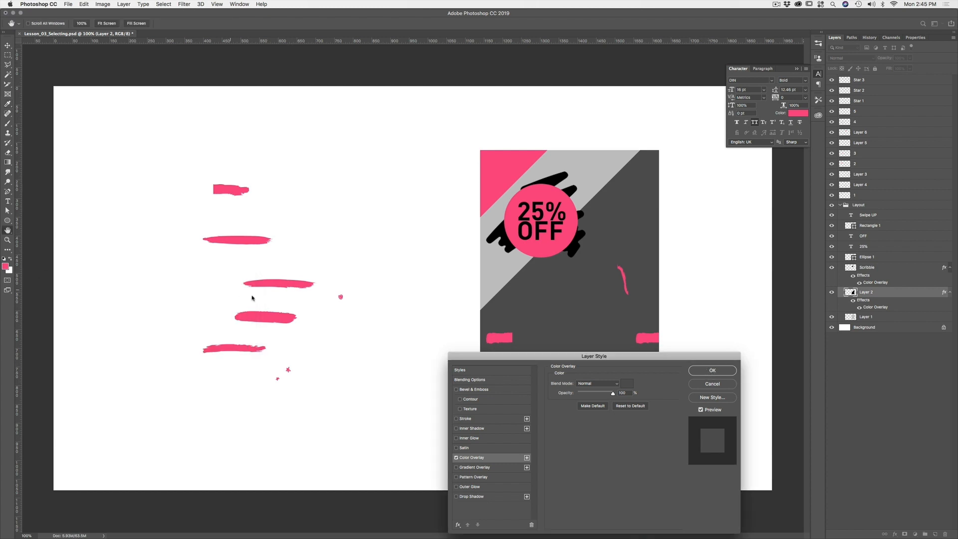
pyautogui.click(713, 370)
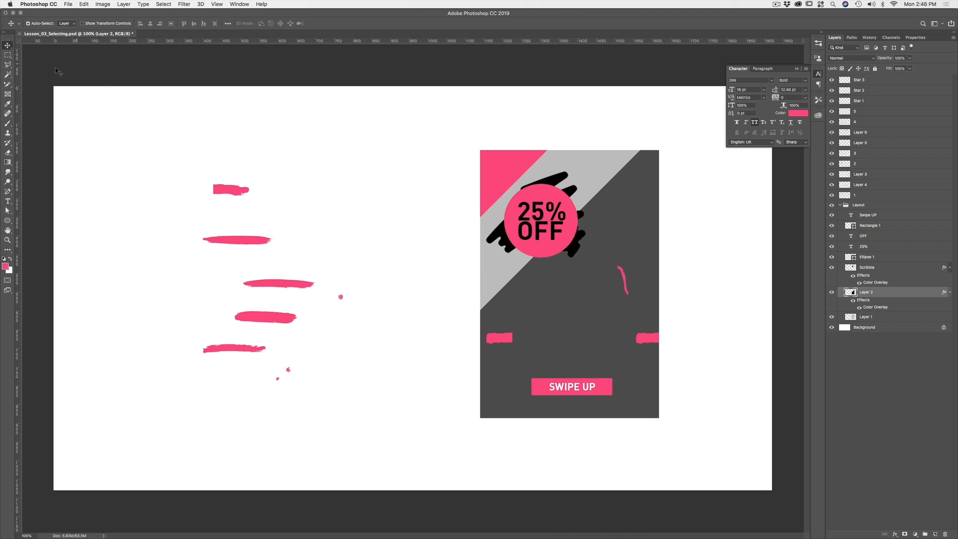
# - Move the third pink brush stroke slightly up and select it with the Magic Wand
pyautogui.click(8, 74)
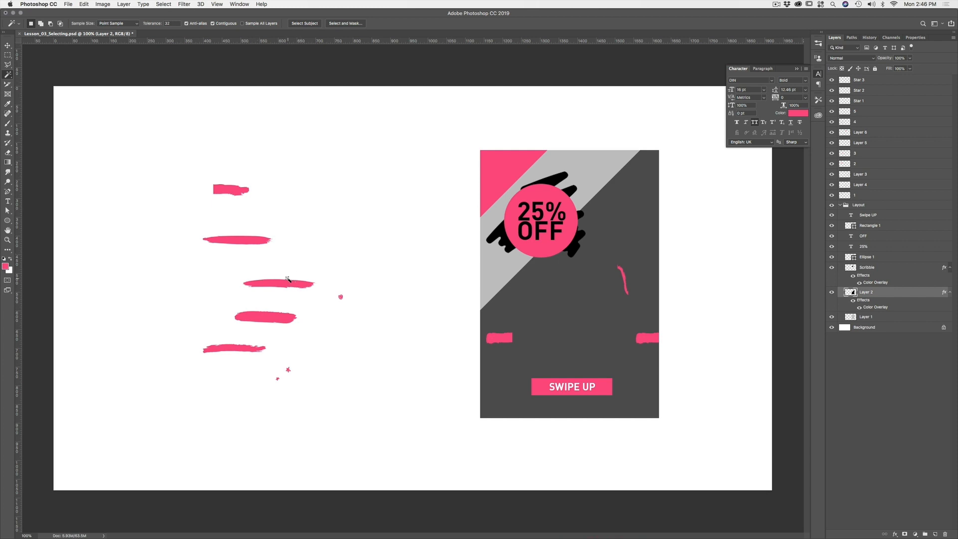
pyautogui.press('z')
pyautogui.moveTo(285, 277); pyautogui.dragTo(323, 269)
pyautogui.press('w')
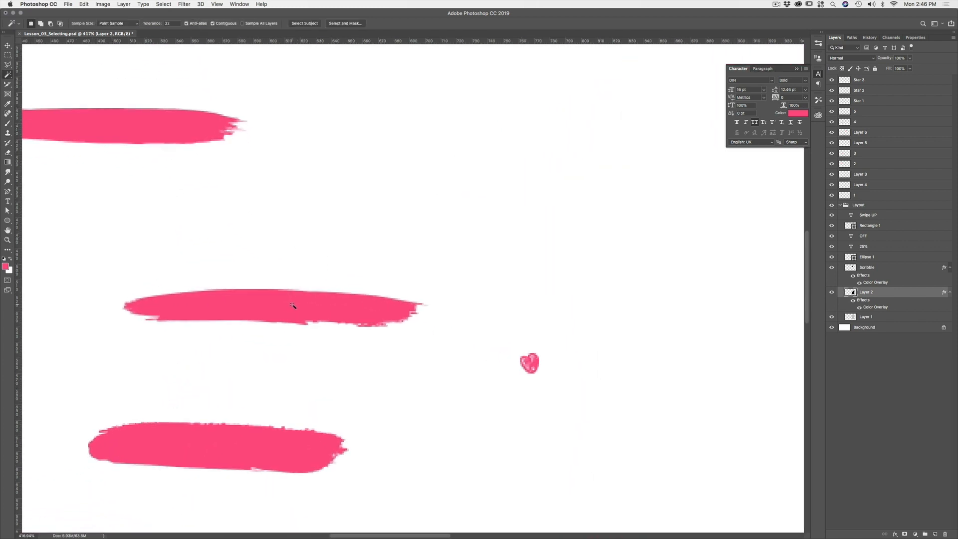
pyautogui.press('v')
pyautogui.moveTo(297, 306); pyautogui.dragTo(306, 278)
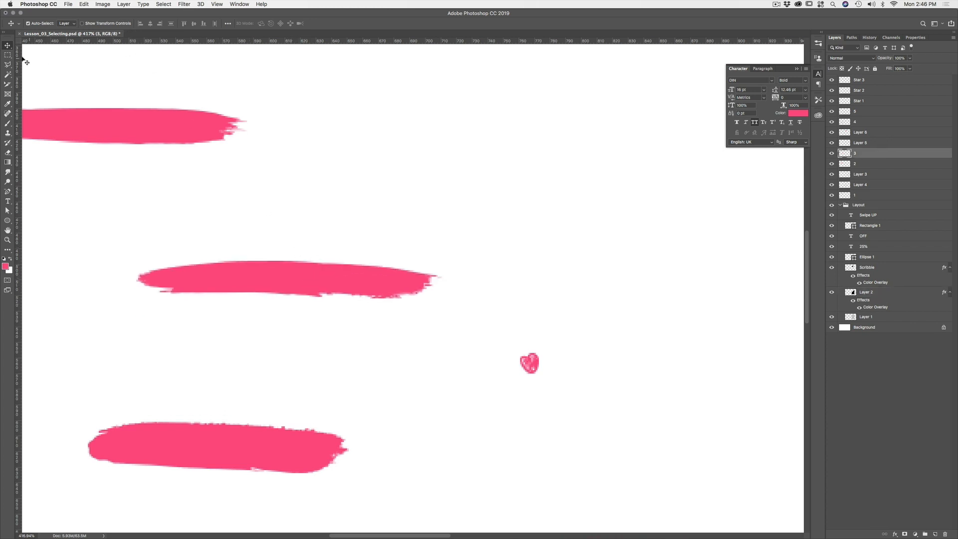
pyautogui.click(9, 75)
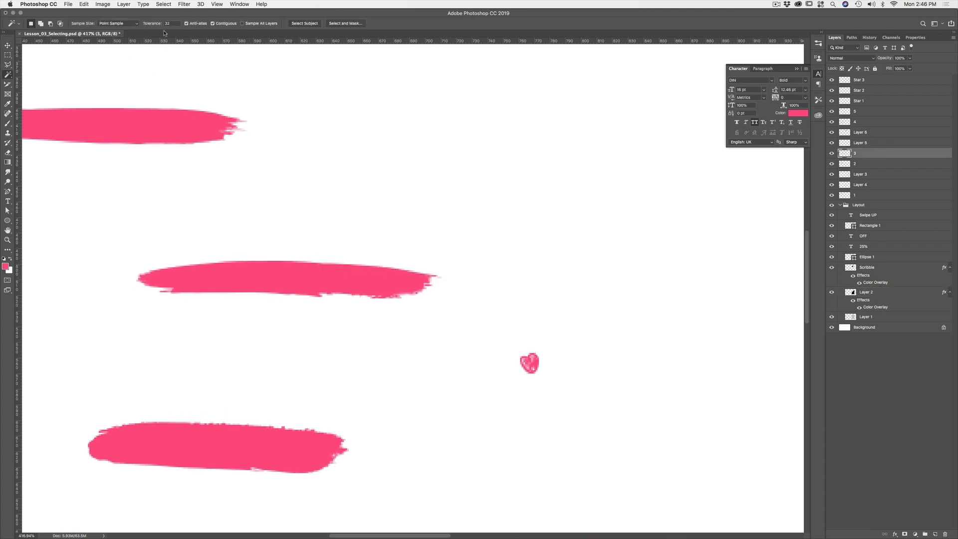
pyautogui.click(255, 279)
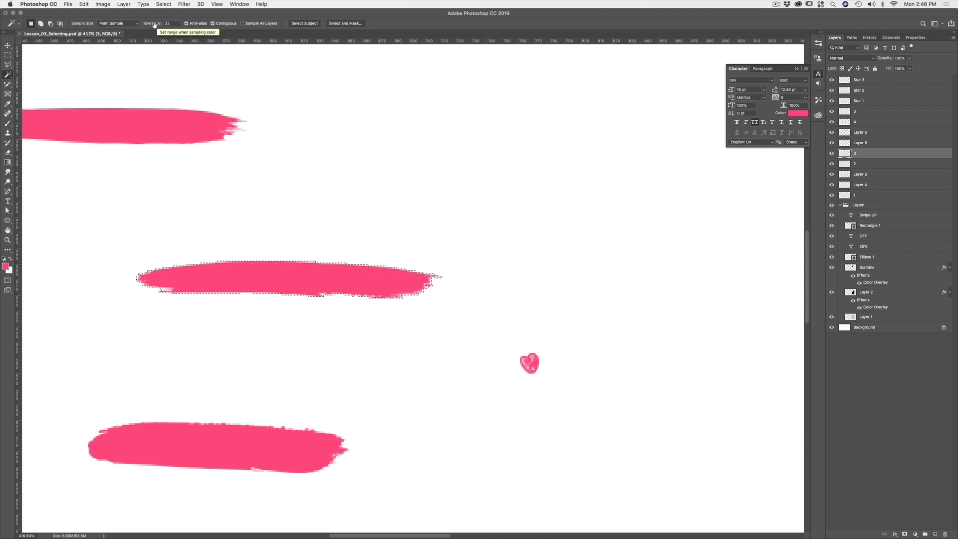
# - Raise the Magic Wand tolerance in stages to 75 and reselect the third pink stroke at each setting
pyautogui.moveTo(156, 24); pyautogui.dragTo(155, 25)
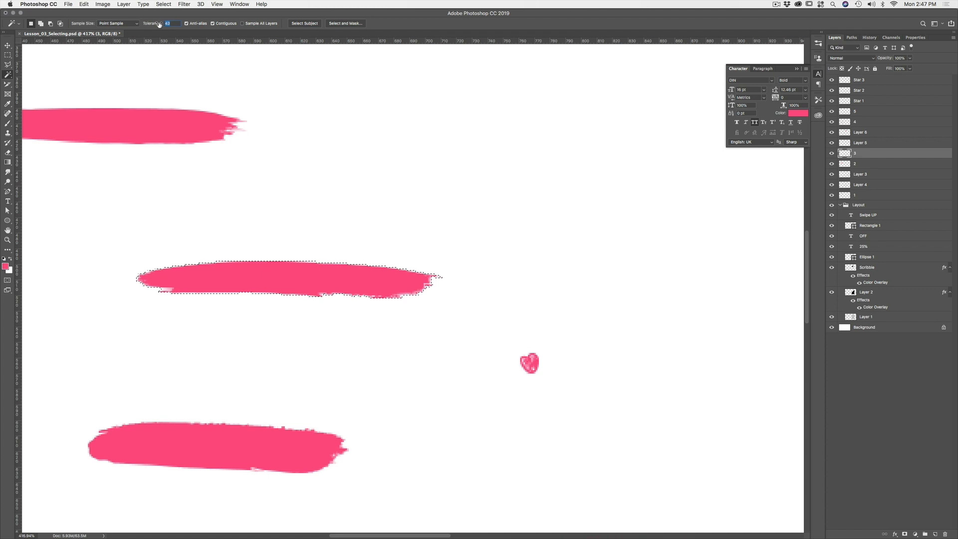
pyautogui.moveTo(162, 24); pyautogui.dragTo(166, 24)
pyautogui.click(329, 279)
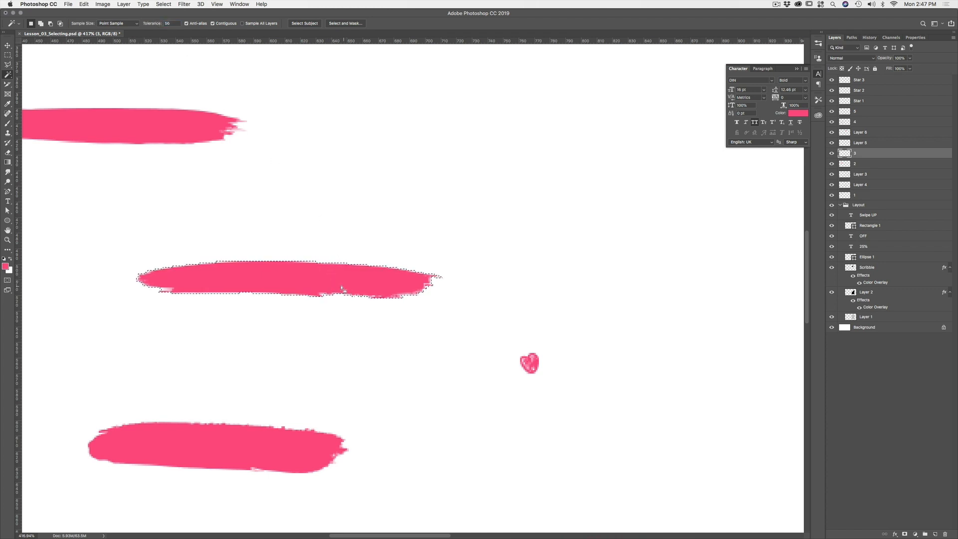
pyautogui.click(156, 23)
pyautogui.write('75')
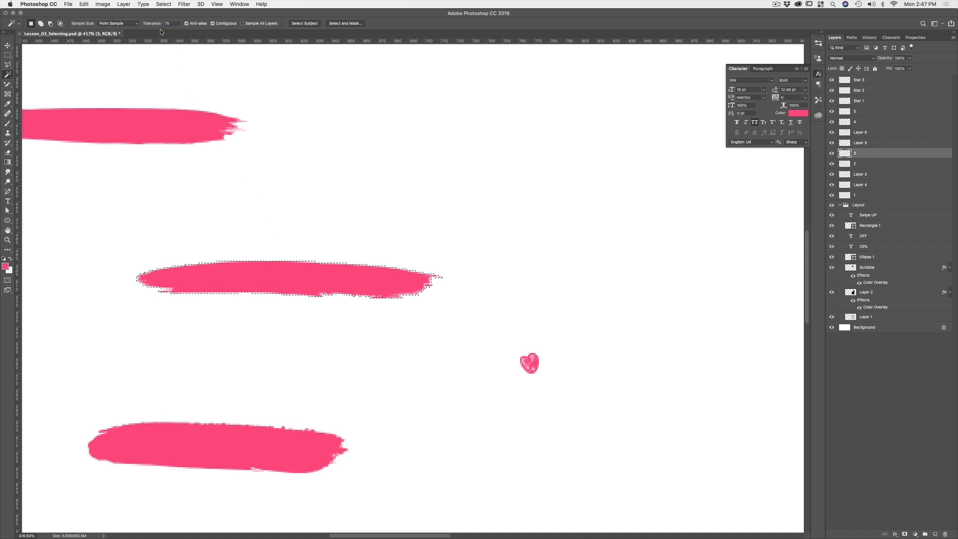
pyautogui.click(260, 282)
# - Lower the Magic Wand tolerance to 7 and resample the third pink stroke, then lower it further to 2
pyautogui.moveTo(153, 25)
pyautogui.mouseDown()
pyautogui.moveTo(139, 25)
pyautogui.moveTo(148, 25)
pyautogui.mouseUp()
pyautogui.moveTo(152, 29); pyautogui.dragTo(149, 26)
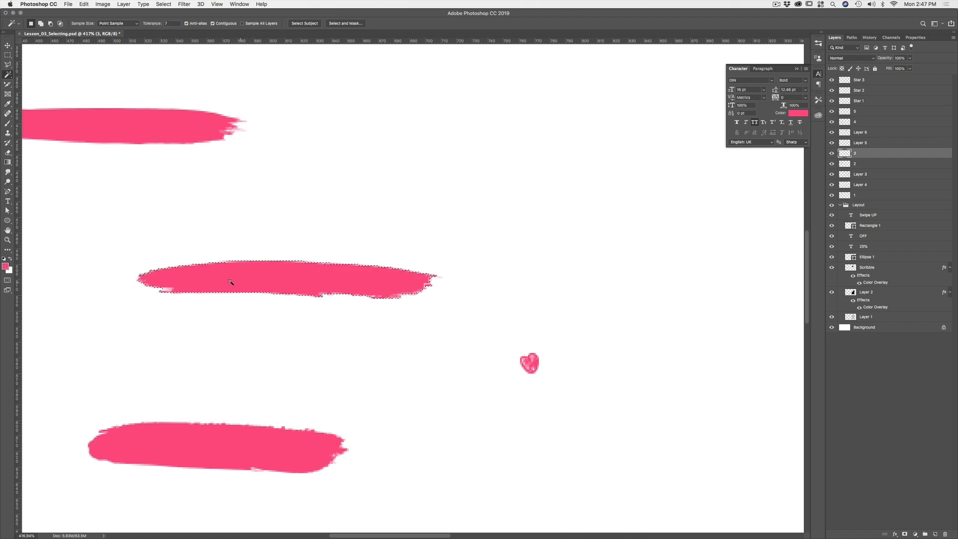
pyautogui.moveTo(154, 25); pyautogui.dragTo(151, 25)
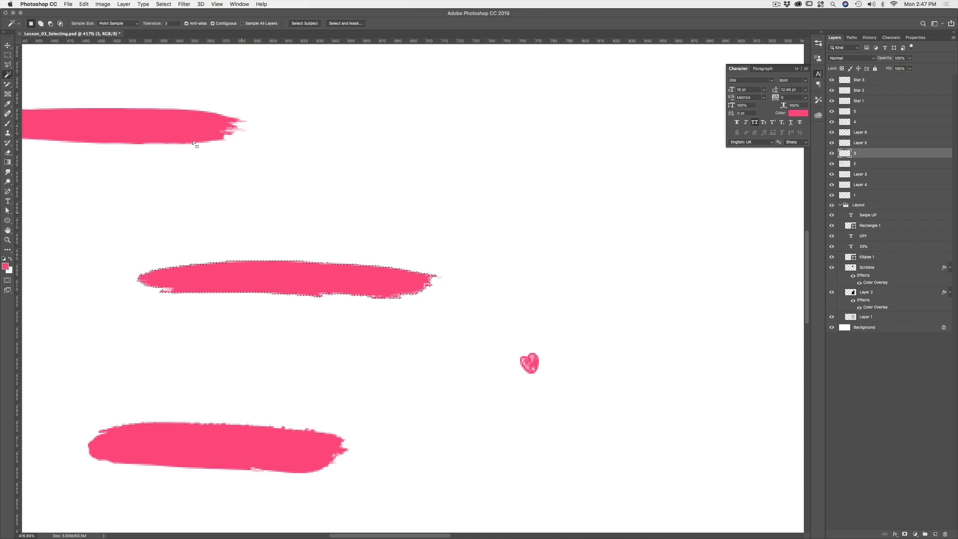
# - Set the Magic Wand tolerance to 86 and reselect the third pink stroke
pyautogui.moveTo(155, 25); pyautogui.dragTo(184, 26)
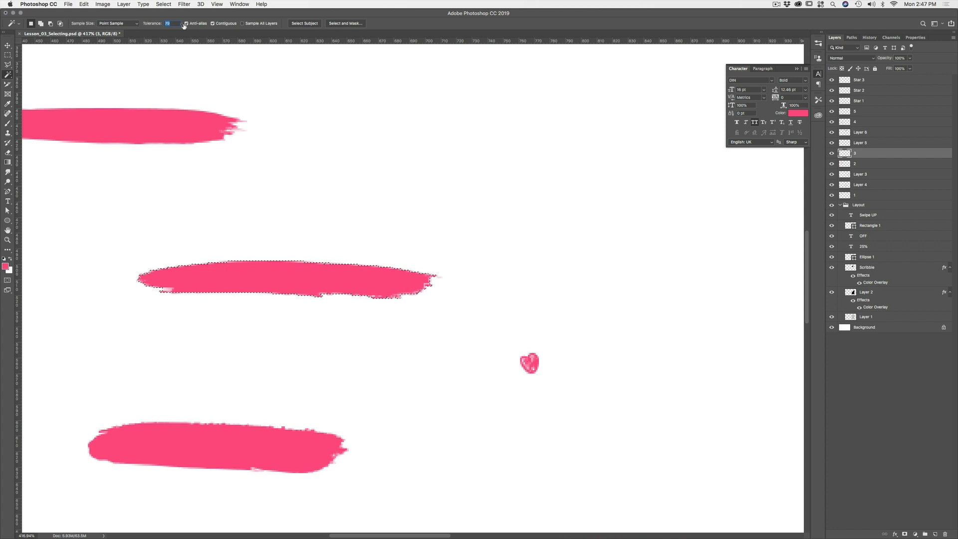
pyautogui.write('86')
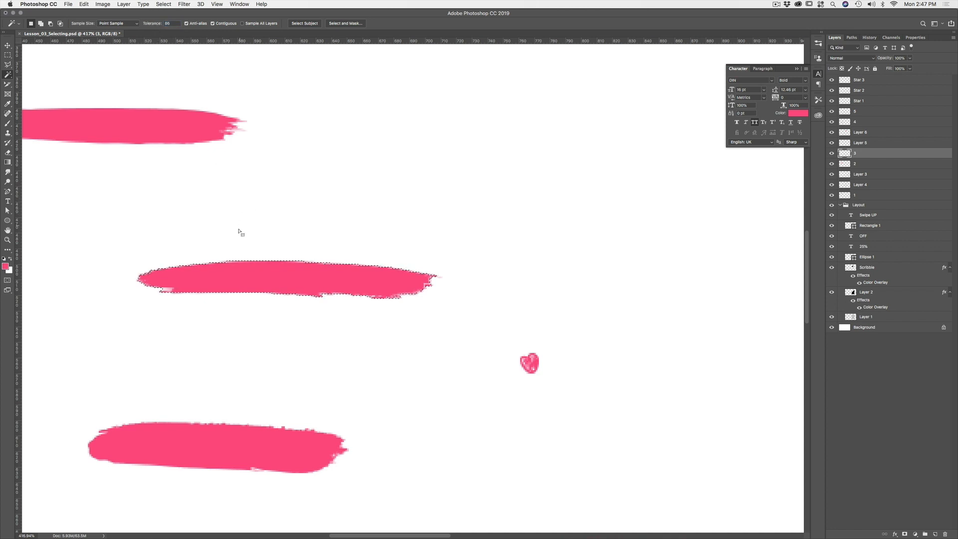
pyautogui.click(227, 276)
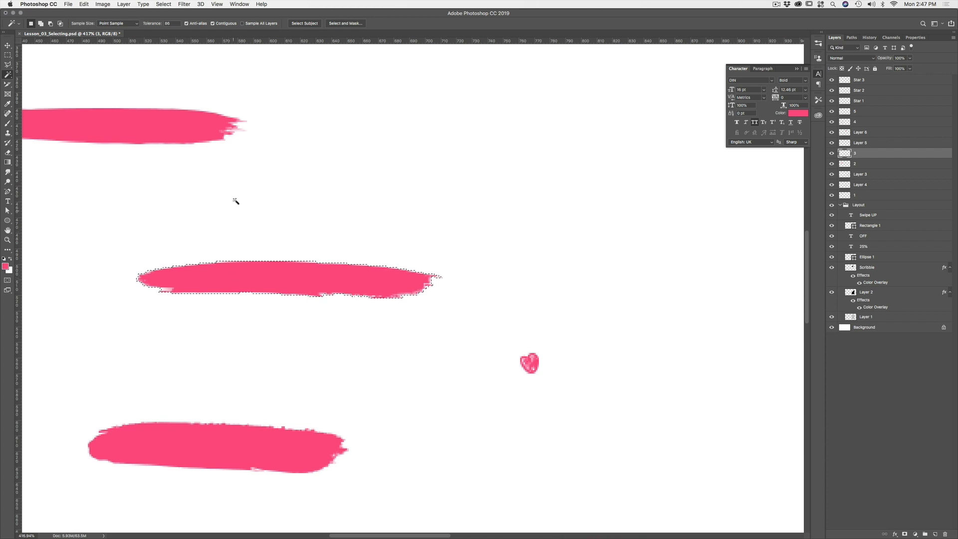
# - Reduce the Magic Wand tolerance again and resample the third pink stroke
pyautogui.moveTo(161, 23); pyautogui.dragTo(130, 24)
pyautogui.click(238, 280)
pyautogui.click(237, 281)
# - Deselect the pink stroke and save Lesson_03_Selecting.psd
pyautogui.press('super+d')
pyautogui.press('super+s')
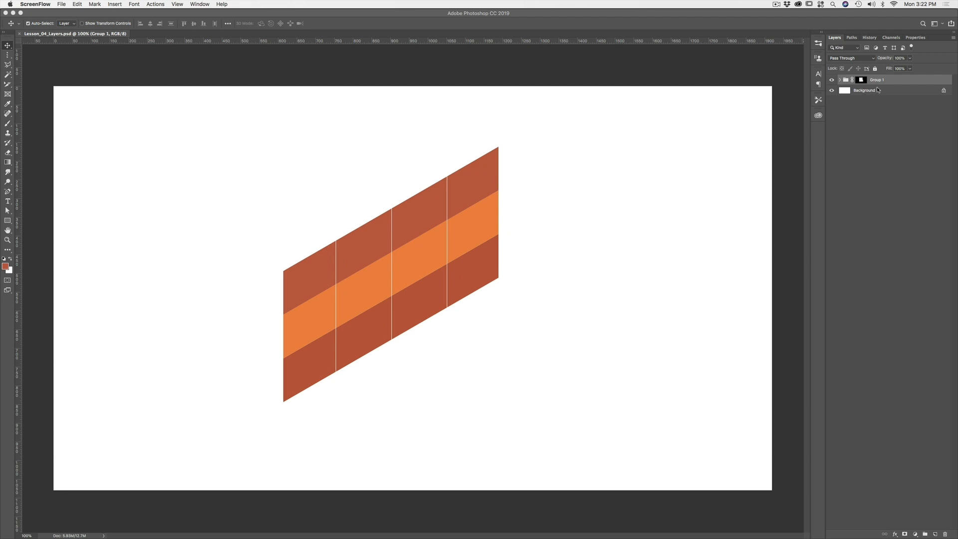
# - In Lesson_04_Layers.psd, select the Background layer, then Group 1, and expand the group to list its layers
pyautogui.click(900, 93)
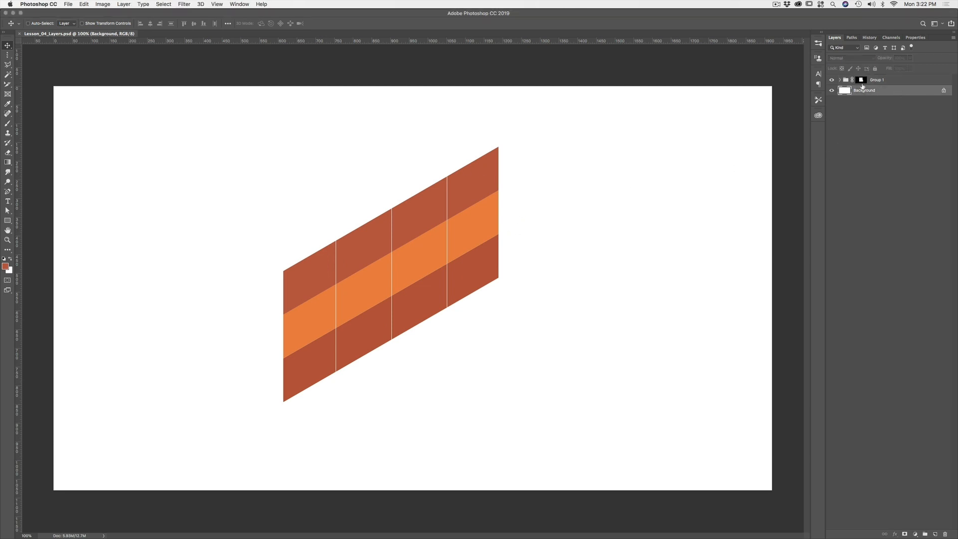
pyautogui.click(899, 82)
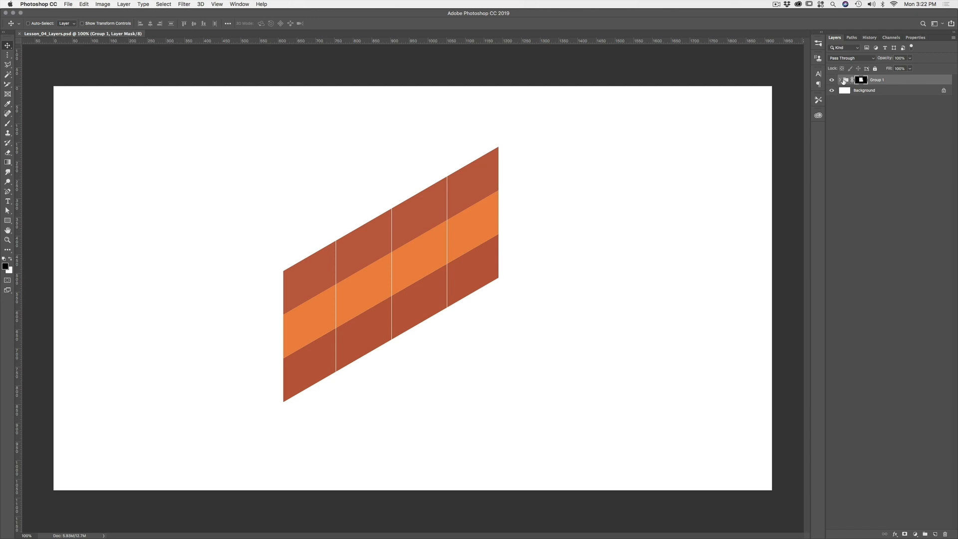
pyautogui.click(840, 81)
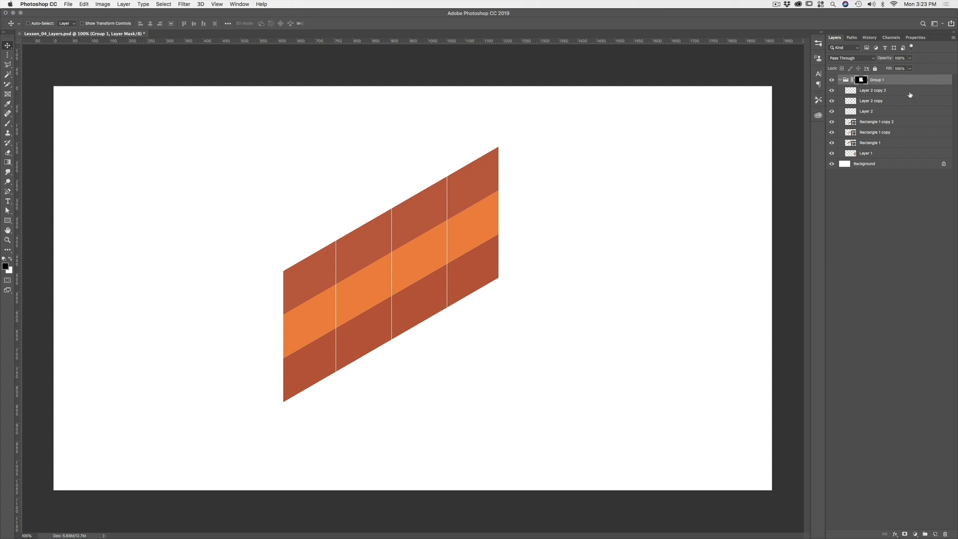
# - Create a new layer in Group 1 and move it out of the group to the top of the layer stack
pyautogui.click(934, 535)
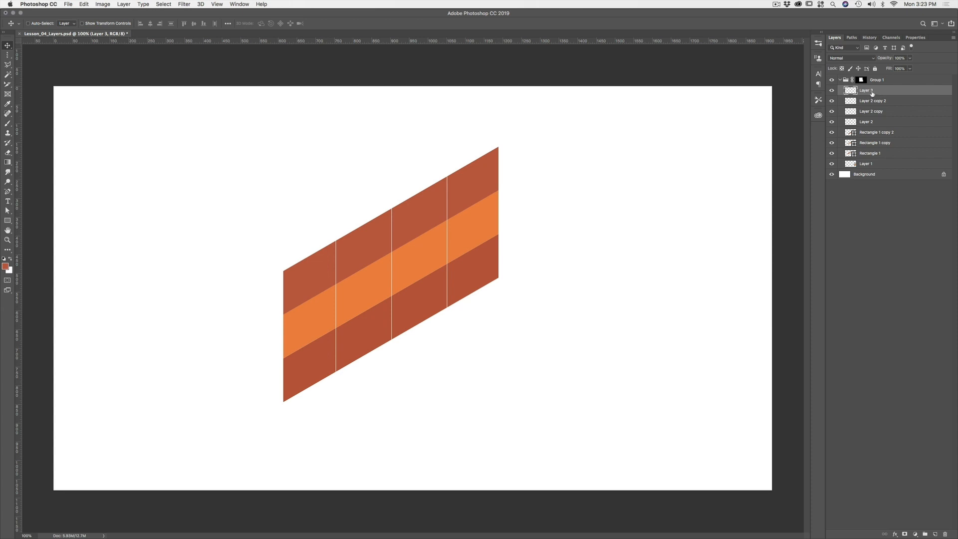
pyautogui.moveTo(882, 91); pyautogui.dragTo(883, 80)
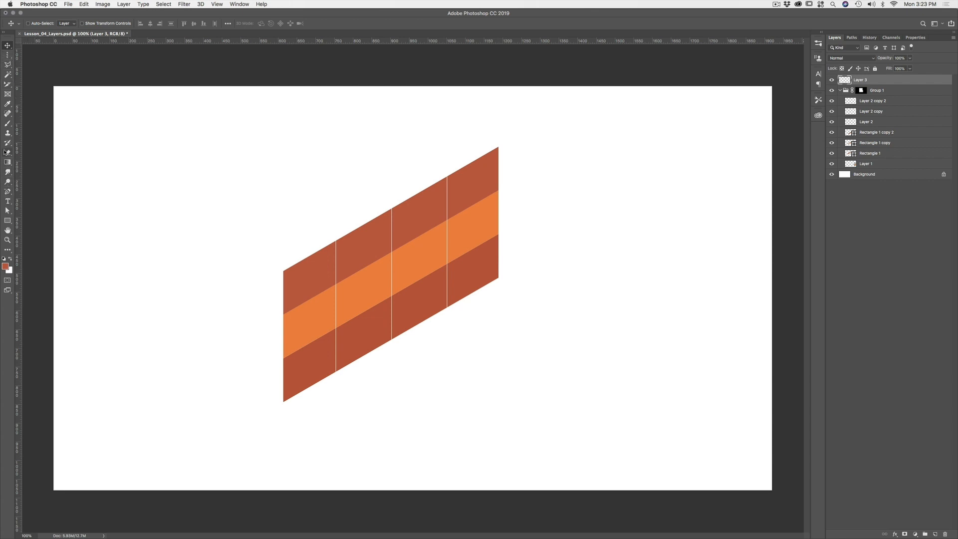
# - Enlarge the soft brush and paint a brown zigzag squiggle on Layer 3, on the white area right of the striped shape
pyautogui.click(7, 124)
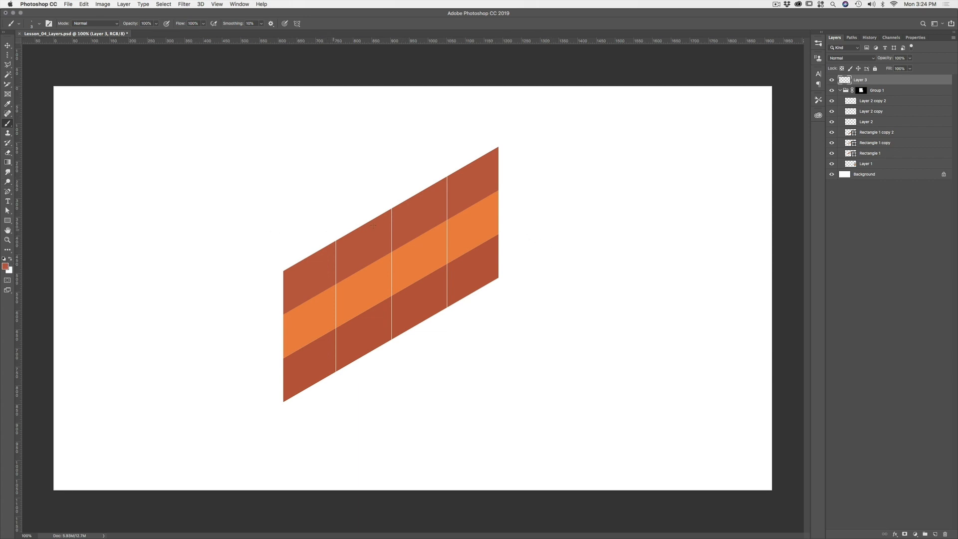
pyautogui.press(']')
pyautogui.press(']')
pyautogui.press(']')
pyautogui.press(']')
pyautogui.press(']')
pyautogui.press(']')
pyautogui.press(']')
pyautogui.moveTo(552, 233)
pyautogui.mouseDown()
pyautogui.moveTo(582, 239)
pyautogui.moveTo(588, 334)
pyautogui.mouseUp()
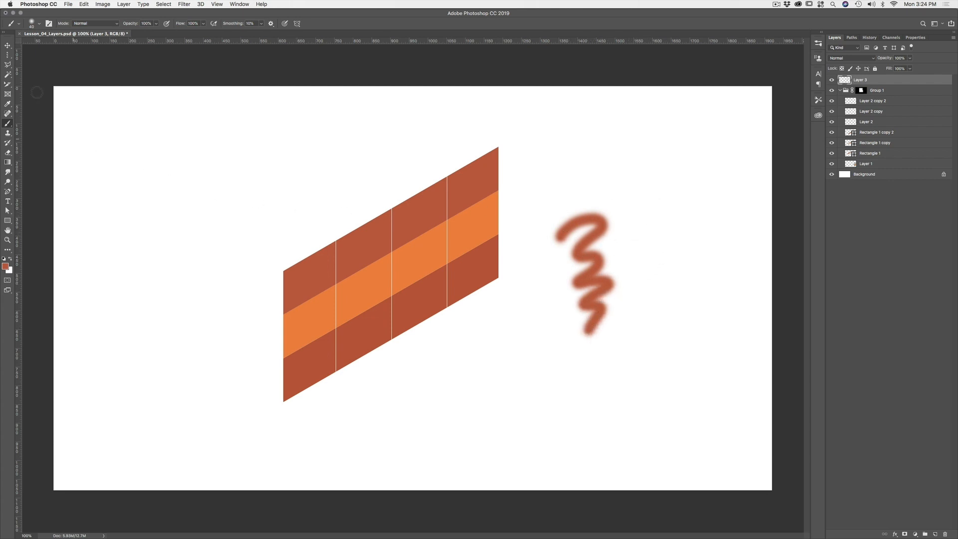
# - Move the painted squiggle slightly left and delete its upper part with a rectangular marquee selection
pyautogui.click(7, 45)
pyautogui.moveTo(586, 223)
pyautogui.mouseDown()
pyautogui.moveTo(545, 225)
pyautogui.moveTo(569, 228)
pyautogui.mouseUp()
pyautogui.click(8, 55)
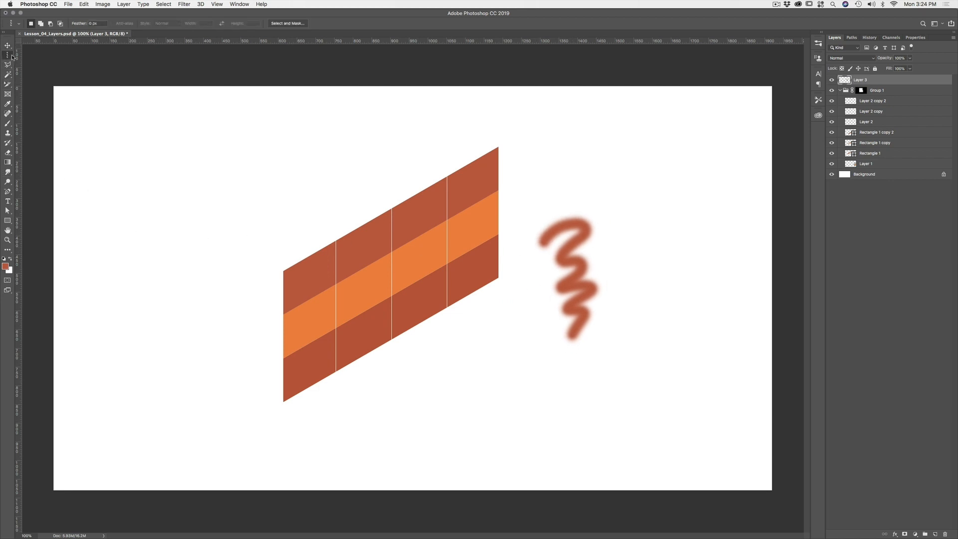
pyautogui.click(40, 54)
pyautogui.moveTo(522, 203)
pyautogui.mouseDown()
pyautogui.moveTo(598, 256)
pyautogui.moveTo(627, 259)
pyautogui.mouseUp()
pyautogui.press('Delete')
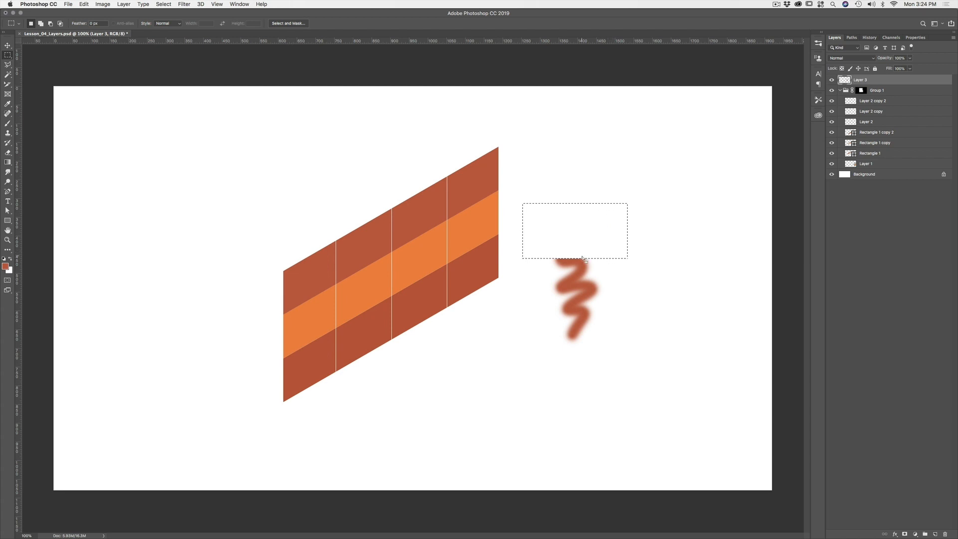
# - Clear the marquee selection and delete Layer 3 with the rest of the squiggle
pyautogui.press('super+d')
pyautogui.click(944, 535)
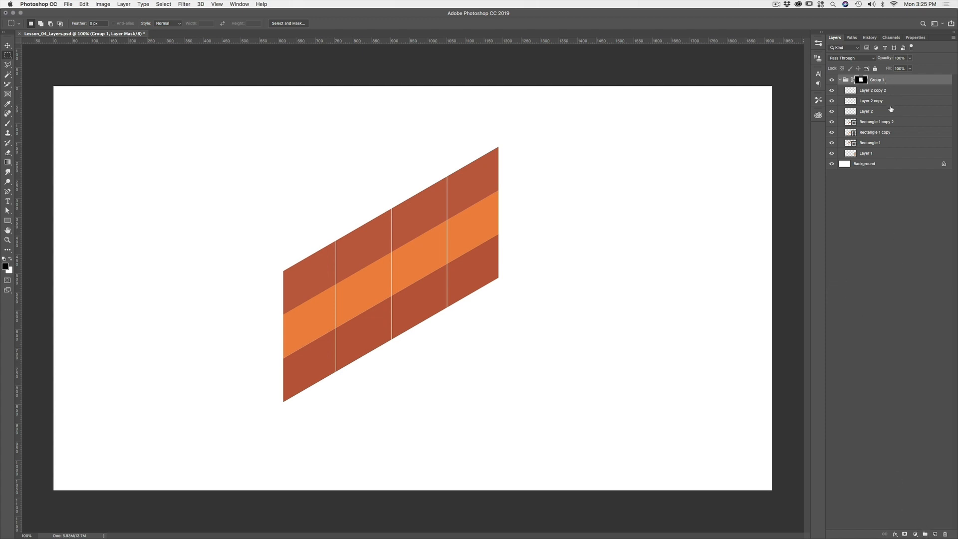
# - Create a new layer above Group 1 and place it inside a new group at the top of the stack
pyautogui.click(934, 534)
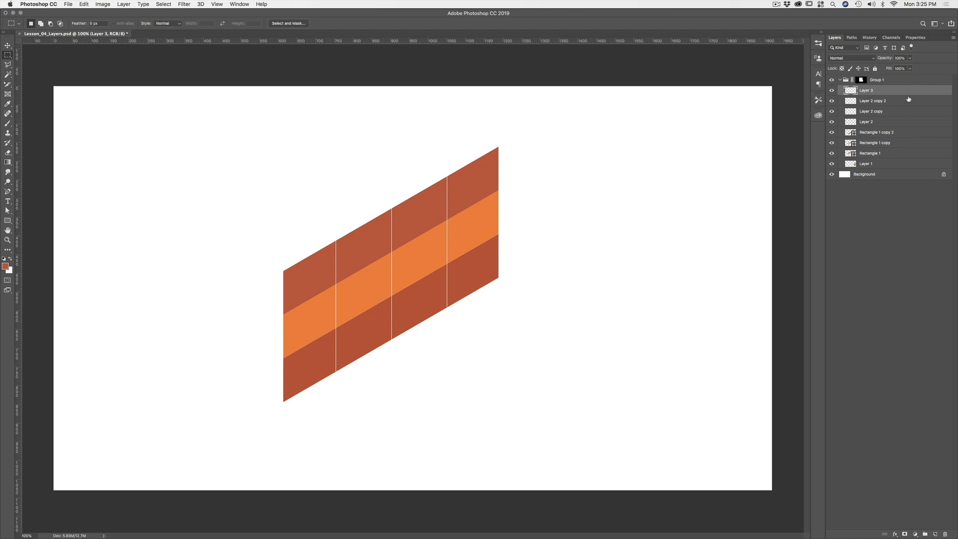
pyautogui.moveTo(892, 90); pyautogui.dragTo(889, 77)
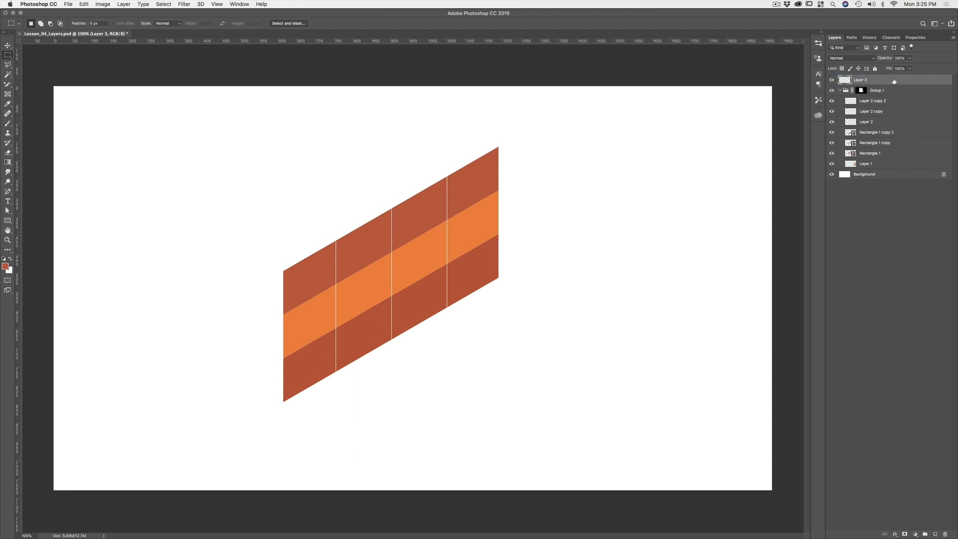
pyautogui.click(924, 533)
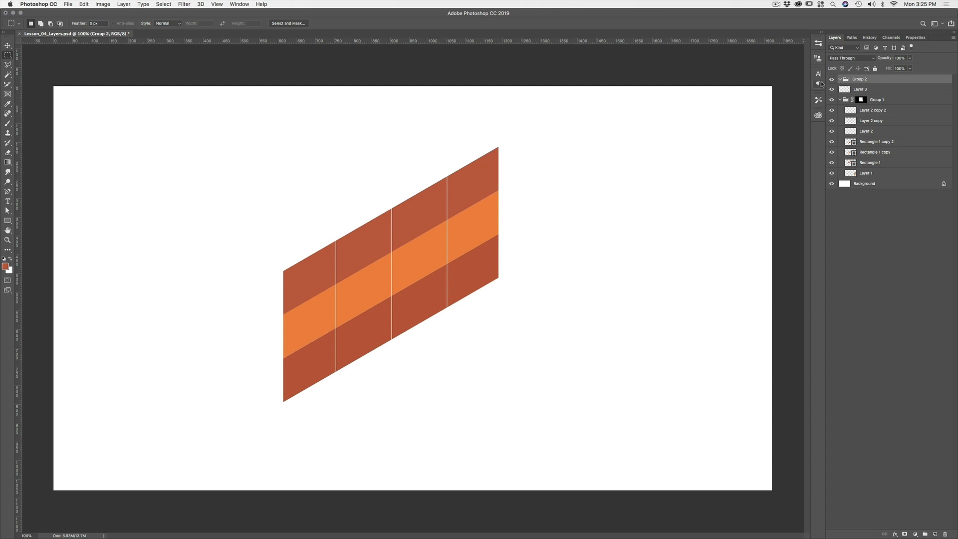
pyautogui.click(862, 90)
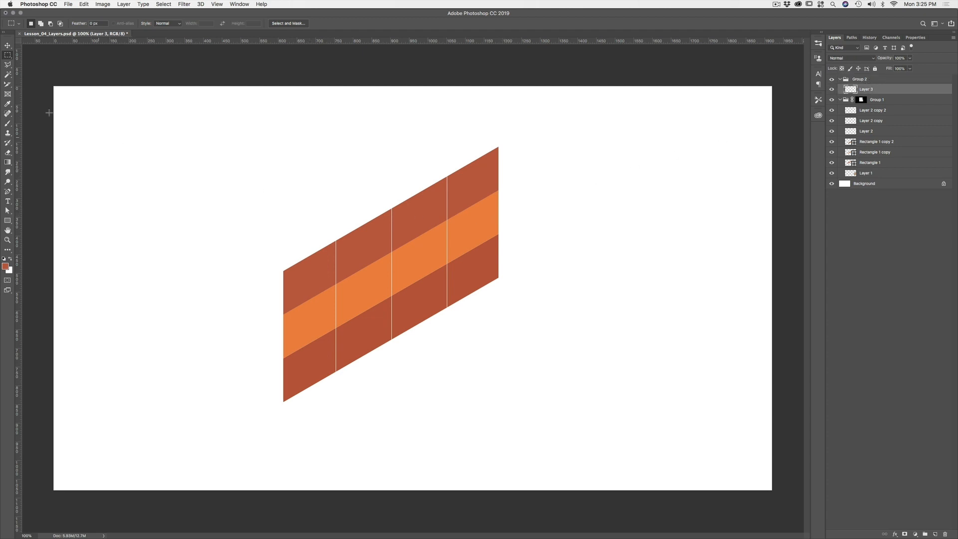
# - Brush a soft brown squiggle on Layer 3 in Group 2, right of the striped shape, and move the whole group slightly down and left
pyautogui.click(7, 123)
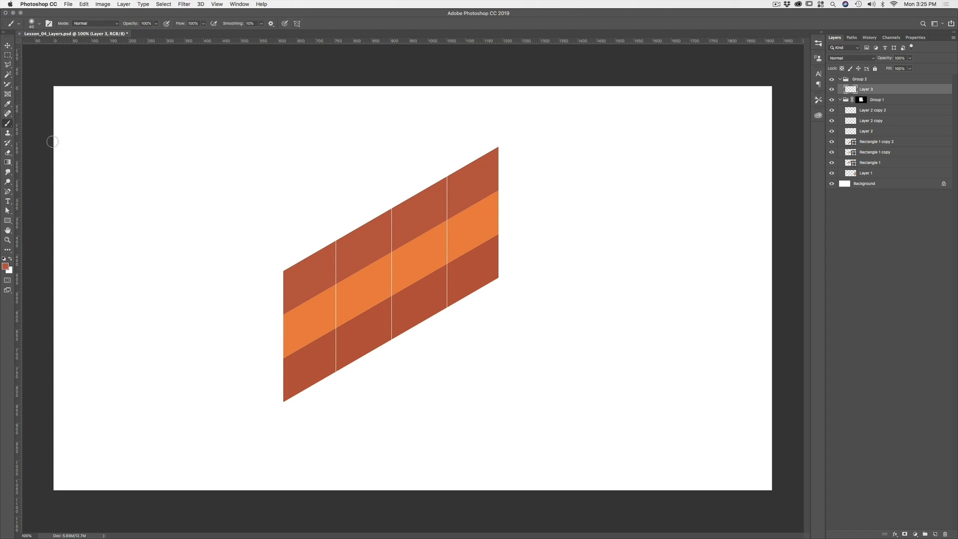
pyautogui.moveTo(606, 188)
pyautogui.mouseDown()
pyautogui.moveTo(572, 205)
pyautogui.moveTo(638, 233)
pyautogui.moveTo(582, 339)
pyautogui.mouseUp()
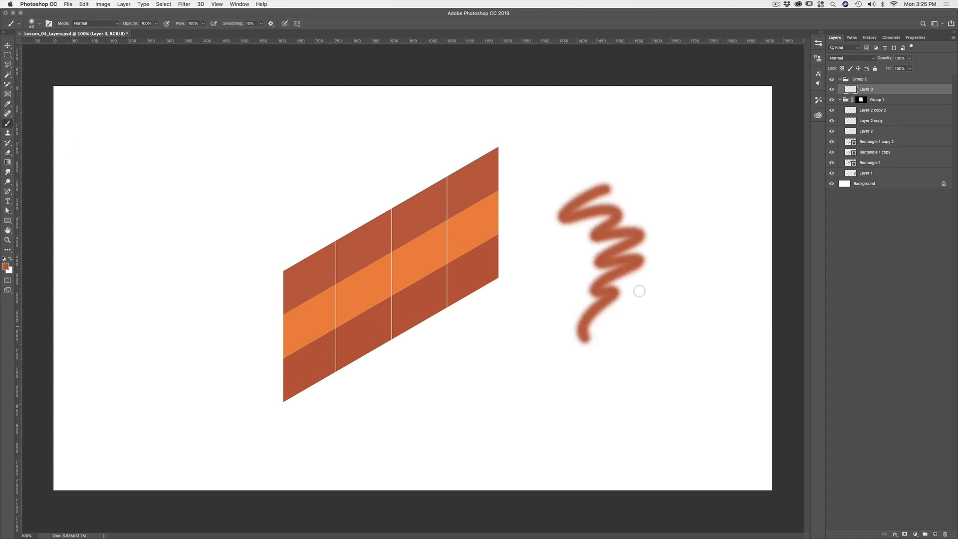
pyautogui.click(861, 80)
pyautogui.click(7, 45)
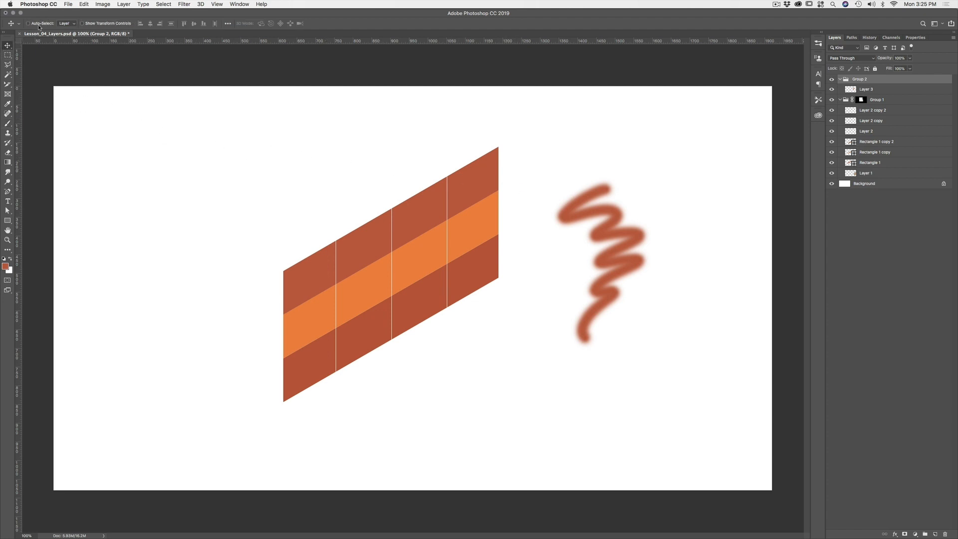
pyautogui.moveTo(581, 258)
pyautogui.mouseDown()
pyautogui.moveTo(319, 296)
pyautogui.moveTo(193, 277)
pyautogui.moveTo(543, 272)
pyautogui.moveTo(492, 288)
pyautogui.moveTo(529, 299)
pyautogui.mouseUp()
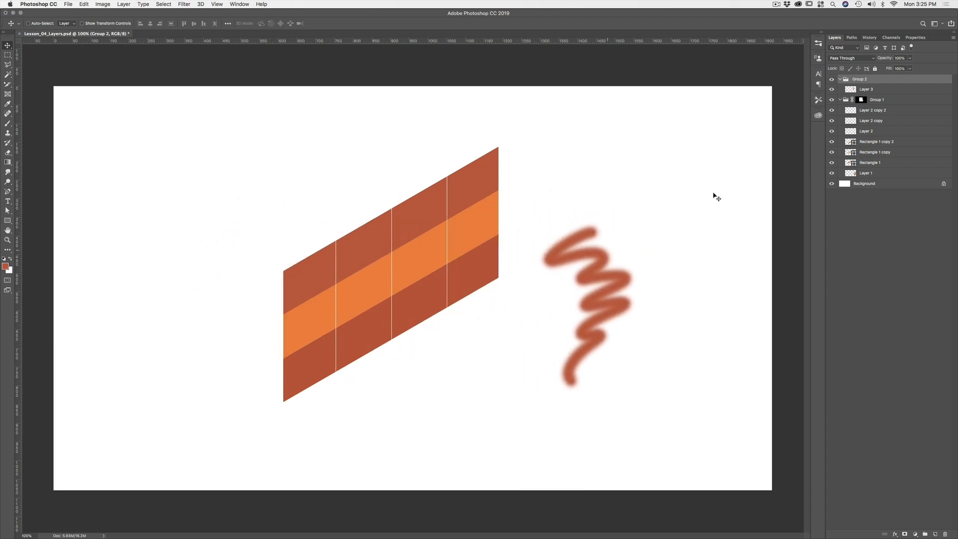
# - Sample the orange of the middle stripe as the foreground color and shrink the brush by three increments
pyautogui.click(876, 90)
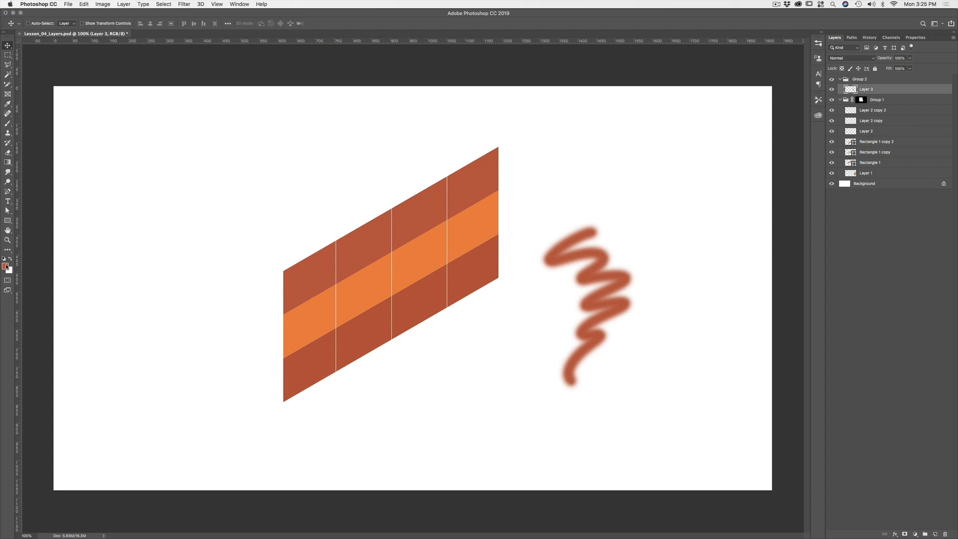
pyautogui.click(6, 266)
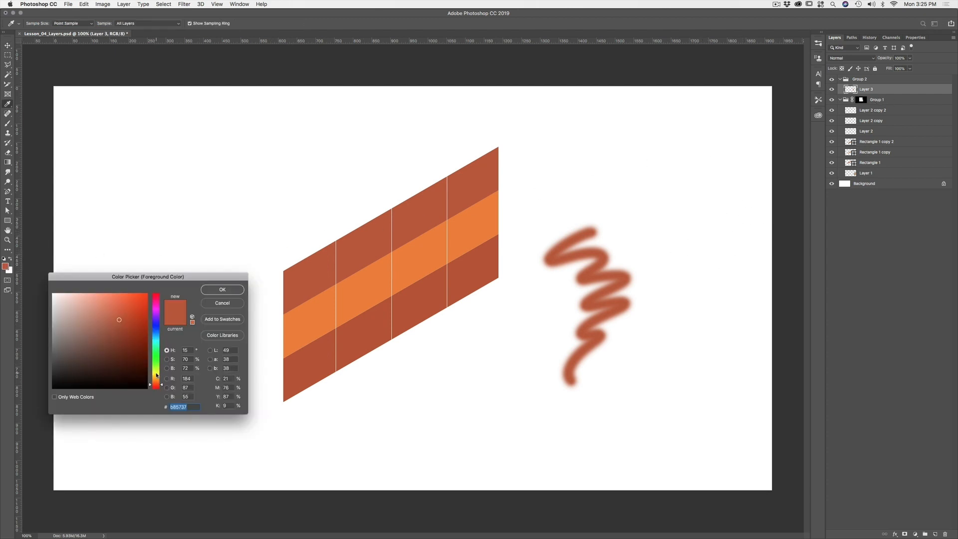
pyautogui.click(299, 318)
pyautogui.click(223, 289)
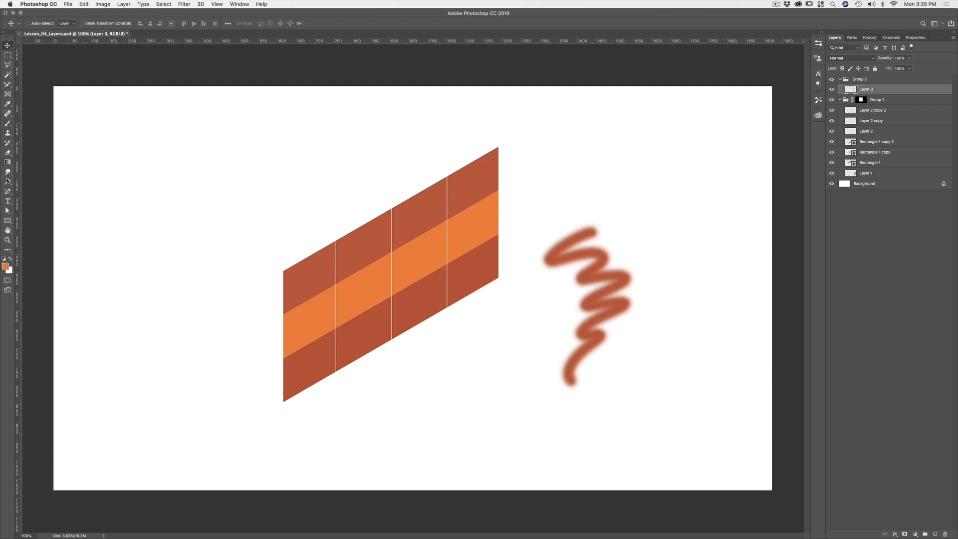
pyautogui.click(7, 123)
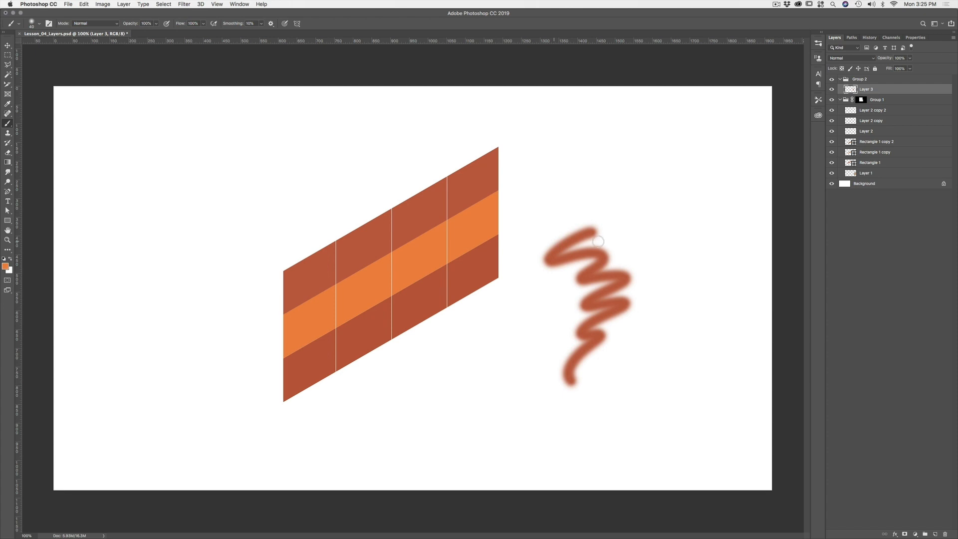
pyautogui.press('[')
pyautogui.press('[')
pyautogui.press('[')
pyautogui.moveTo(663, 255)
pyautogui.mouseDown()
pyautogui.moveTo(622, 237)
pyautogui.moveTo(621, 287)
pyautogui.moveTo(654, 310)
pyautogui.moveTo(662, 341)
pyautogui.moveTo(651, 367)
pyautogui.moveTo(657, 388)
pyautogui.moveTo(620, 415)
pyautogui.mouseUp()
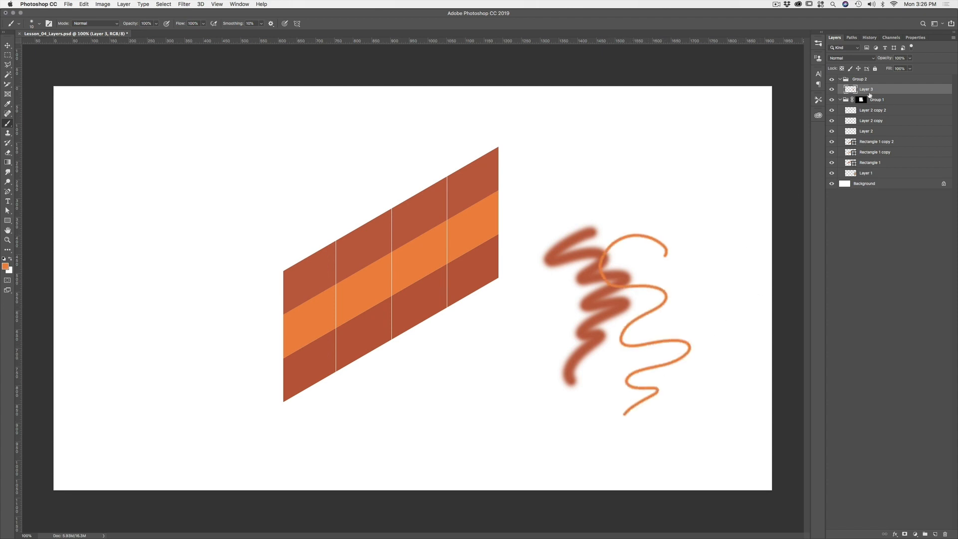
pyautogui.click(8, 45)
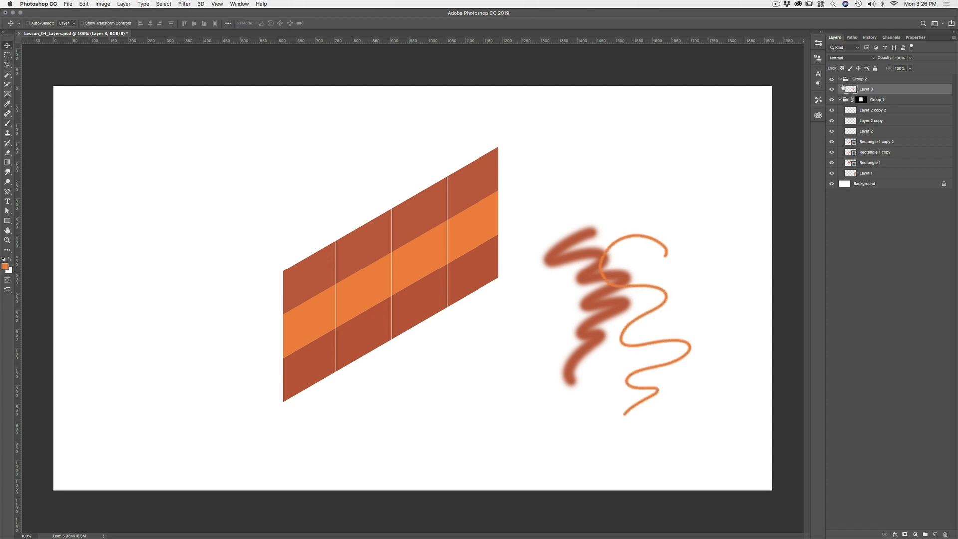
pyautogui.click(858, 80)
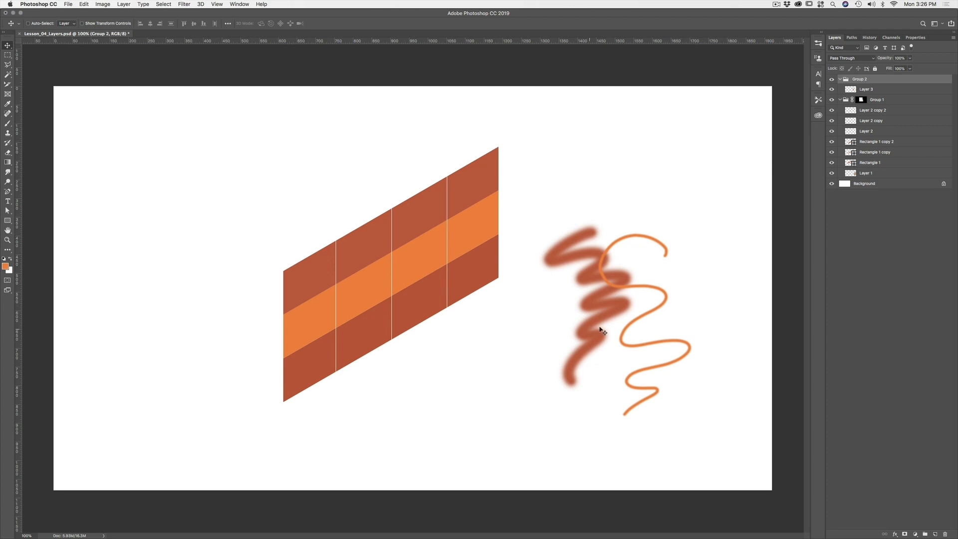
pyautogui.press('super+z')
# - Create a new layer above Layer 3 in Group 2 and paint a thin orange zigzag on it beside the brown squiggle
pyautogui.click(884, 91)
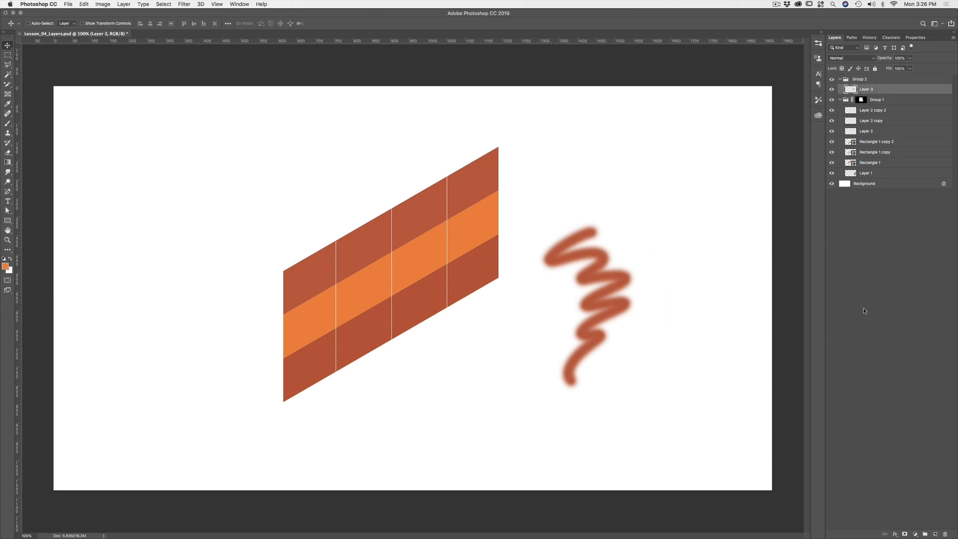
pyautogui.click(935, 534)
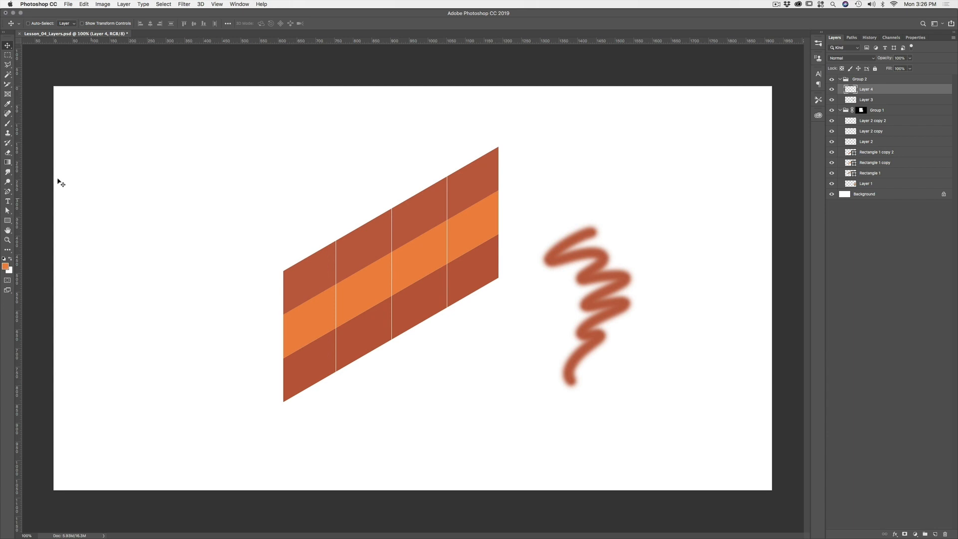
pyautogui.click(8, 124)
pyautogui.moveTo(640, 249)
pyautogui.mouseDown()
pyautogui.moveTo(653, 276)
pyautogui.moveTo(635, 380)
pyautogui.mouseUp()
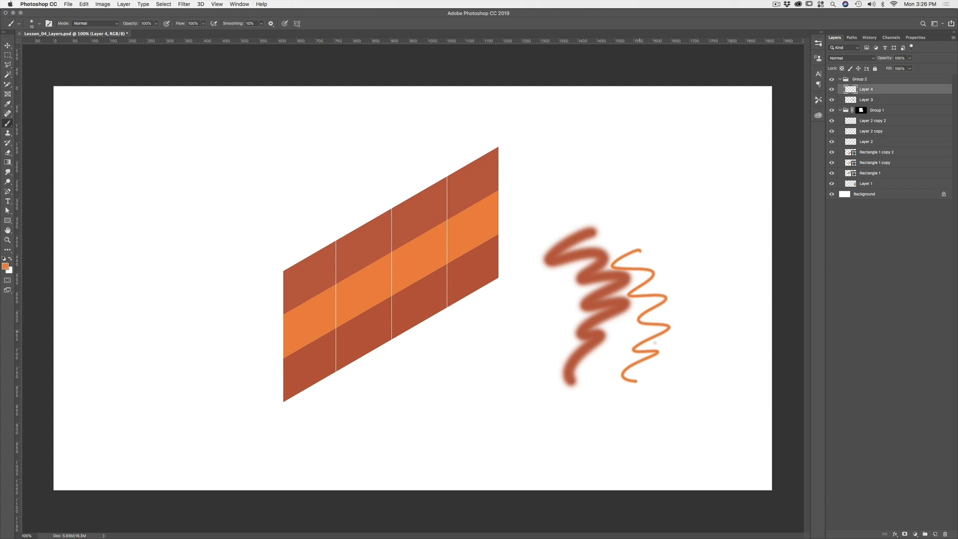
# - Move Group 2 with both squiggles up and left, and shift only the orange zigzag's layer slightly right
pyautogui.click(860, 80)
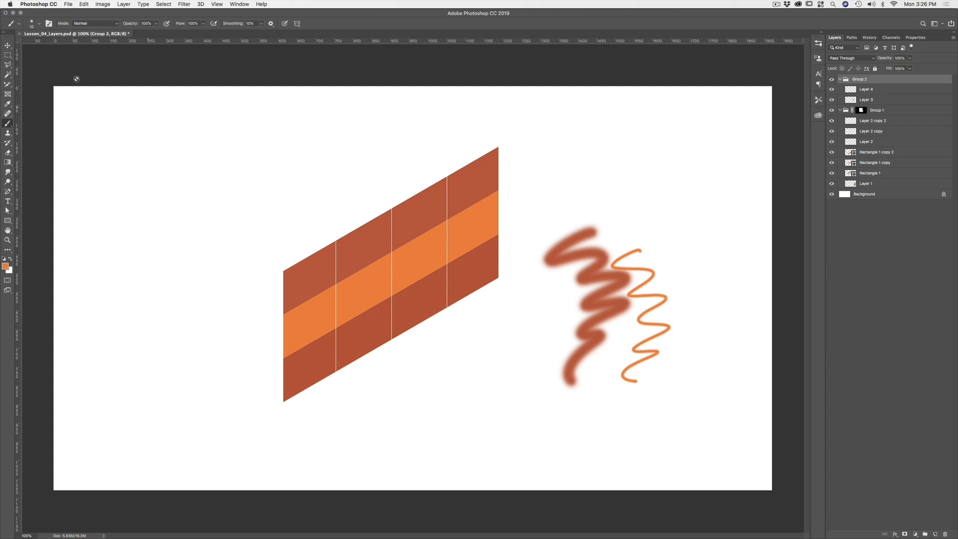
pyautogui.click(7, 46)
pyautogui.moveTo(617, 269)
pyautogui.mouseDown()
pyautogui.moveTo(438, 276)
pyautogui.moveTo(585, 250)
pyautogui.moveTo(555, 203)
pyautogui.moveTo(413, 225)
pyautogui.moveTo(446, 296)
pyautogui.moveTo(575, 257)
pyautogui.moveTo(562, 245)
pyautogui.mouseUp()
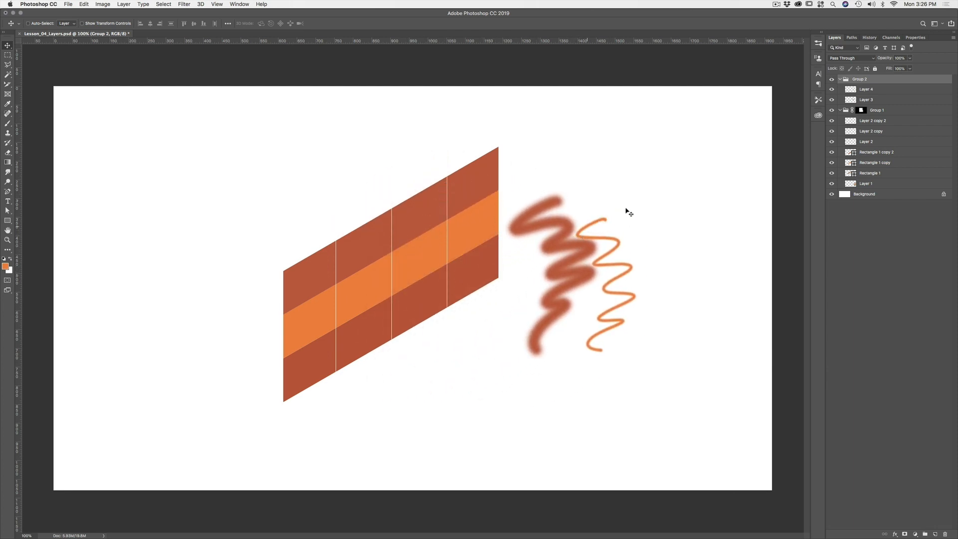
pyautogui.click(866, 90)
pyautogui.moveTo(605, 250)
pyautogui.mouseDown()
pyautogui.moveTo(498, 249)
pyautogui.moveTo(584, 207)
pyautogui.moveTo(581, 264)
pyautogui.moveTo(599, 265)
pyautogui.moveTo(587, 273)
pyautogui.moveTo(644, 241)
pyautogui.mouseUp()
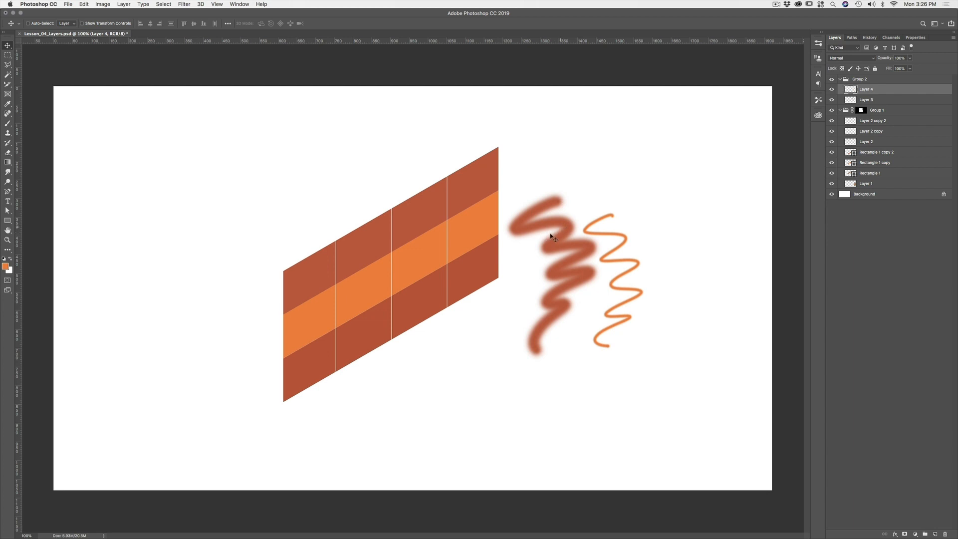
# - Move the thick brown scribble on Layer 3 up and across so it overlaps the thin orange scribble
pyautogui.click(861, 100)
pyautogui.moveTo(537, 225); pyautogui.dragTo(569, 206)
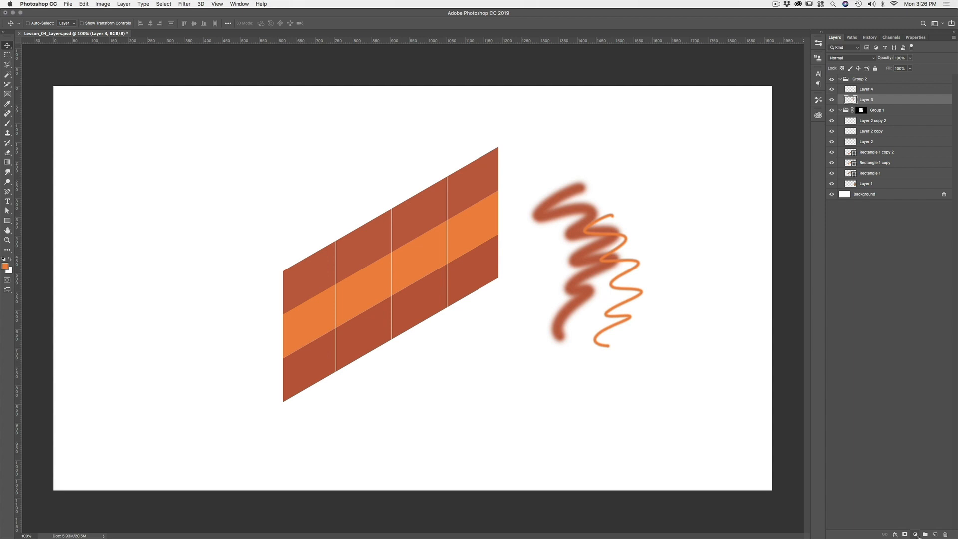
pyautogui.click(915, 535)
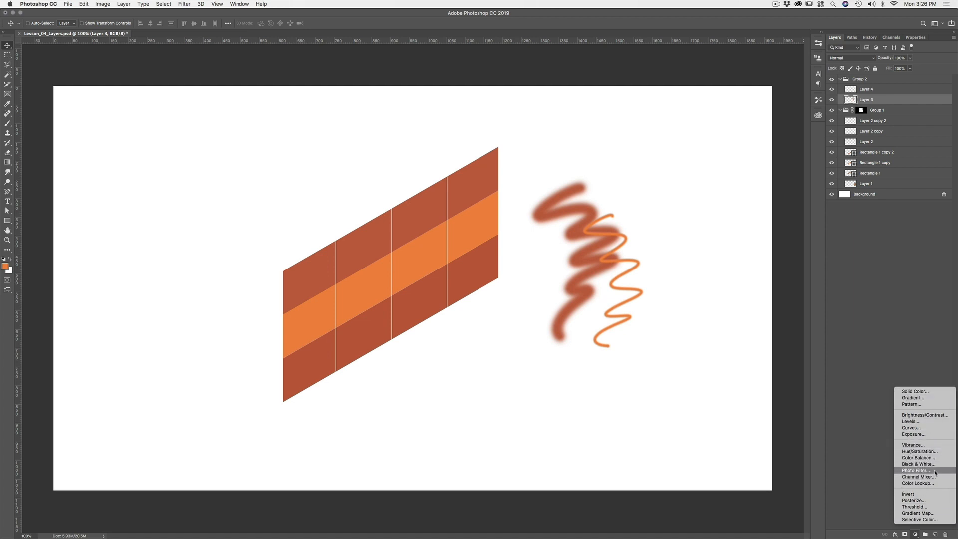
pyautogui.click(847, 325)
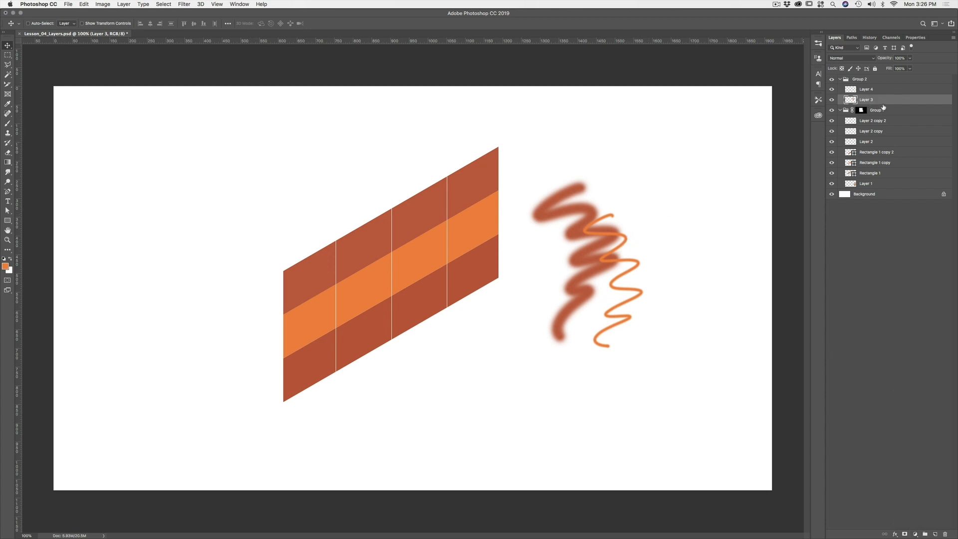
pyautogui.click(915, 533)
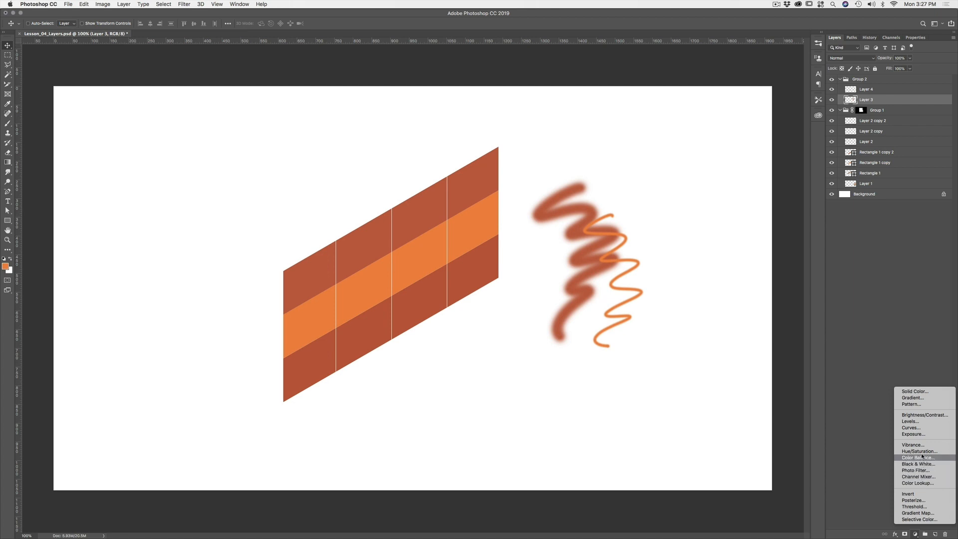
pyautogui.click(931, 394)
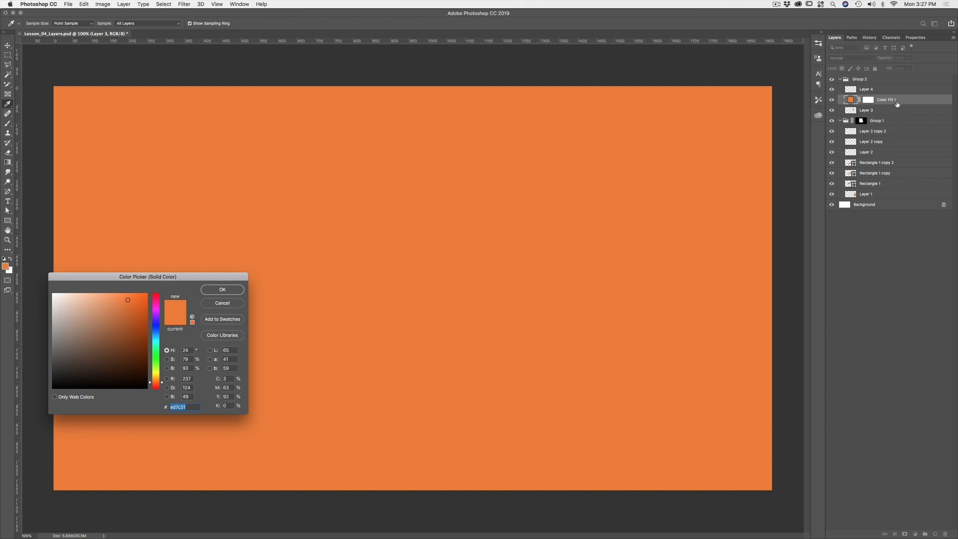
pyautogui.click(227, 302)
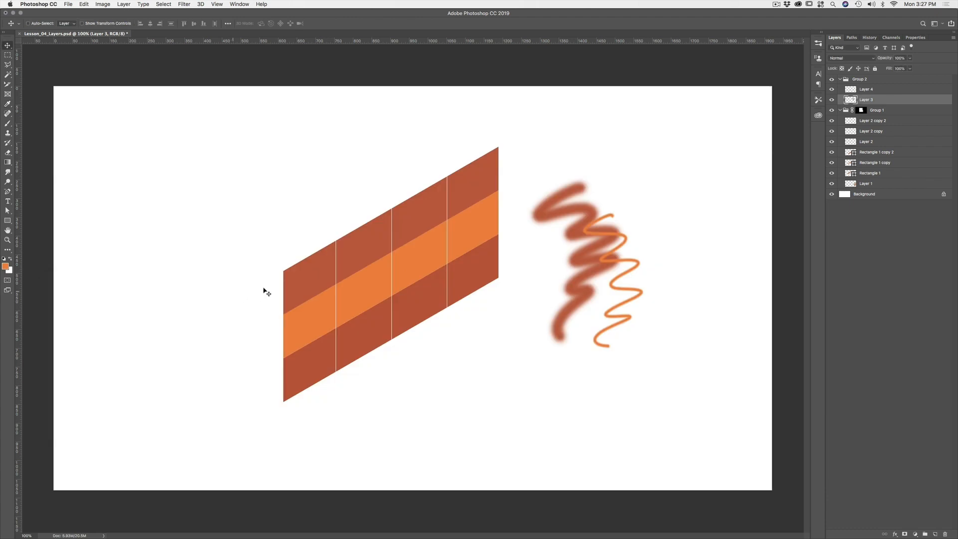
# - Try a linear Gradient fill layer at 90° above Layer 3, and undo it
pyautogui.click(917, 533)
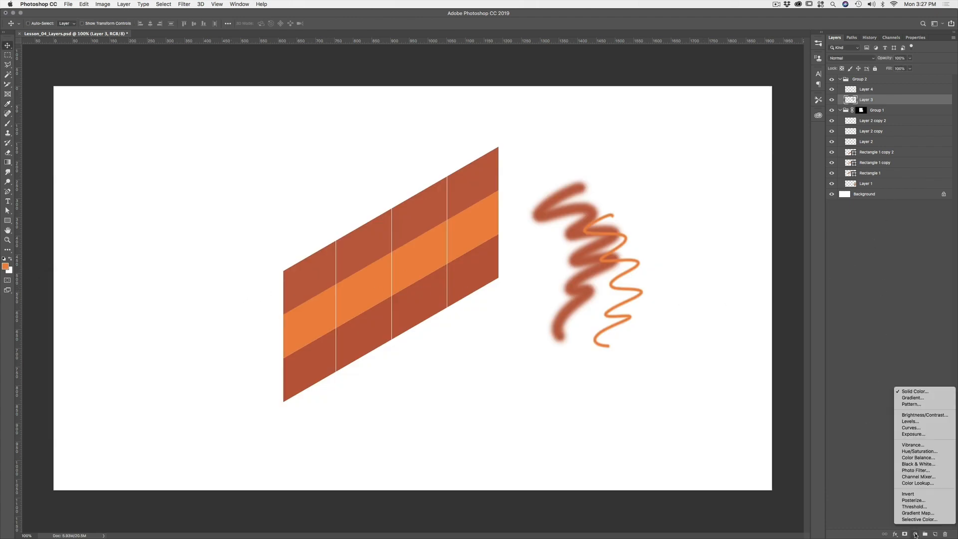
pyautogui.click(934, 398)
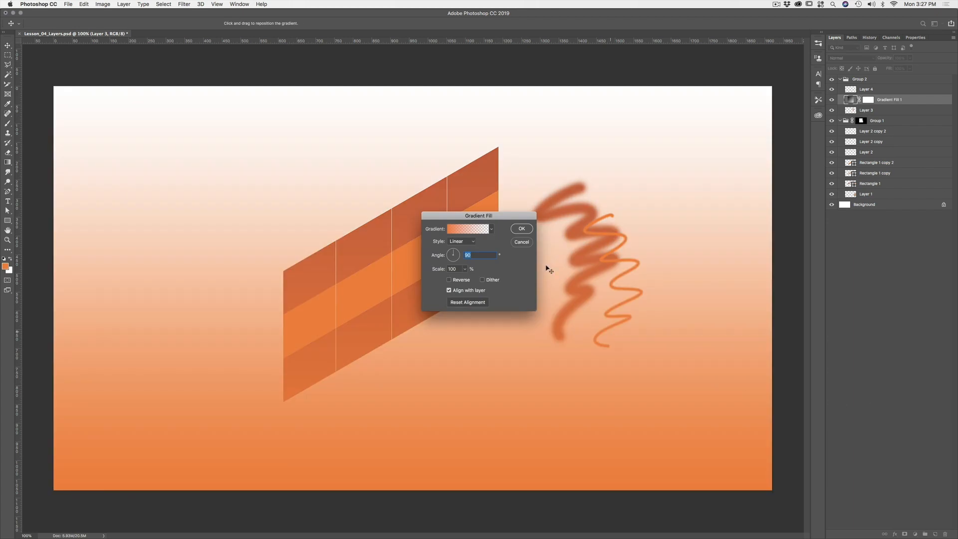
pyautogui.click(526, 232)
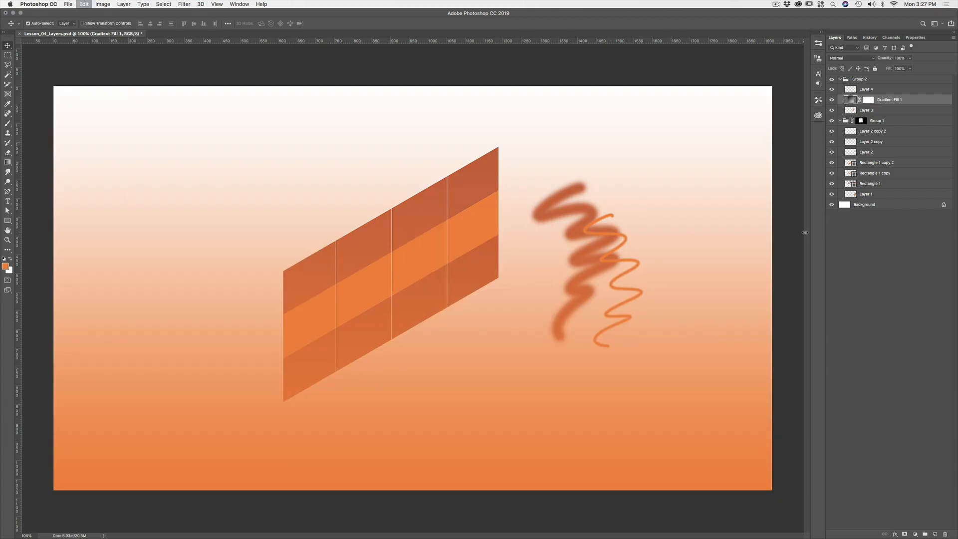
pyautogui.press('super+z')
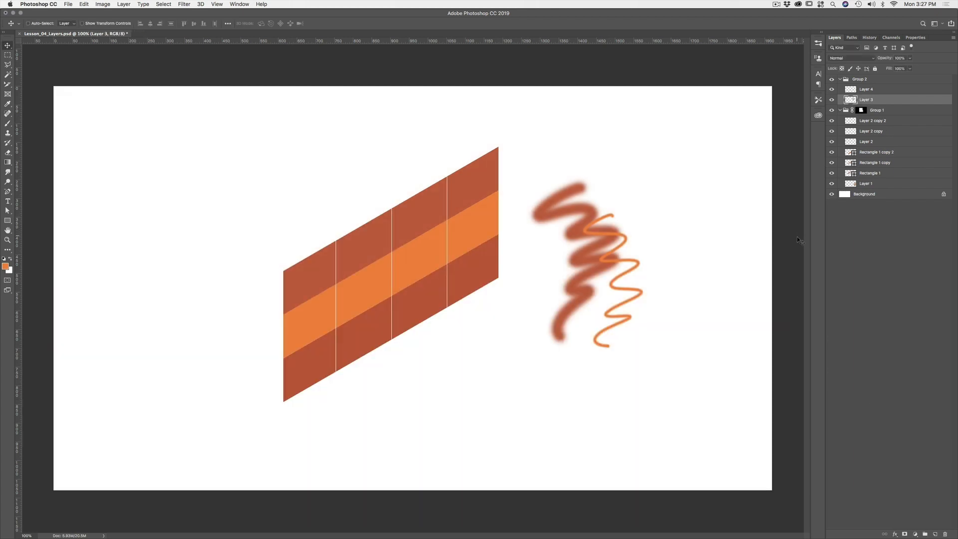
# - Add a Brightness/Contrast adjustment layer above Layer 3 with reduced brightness of about -33 and increased contrast
pyautogui.click(915, 533)
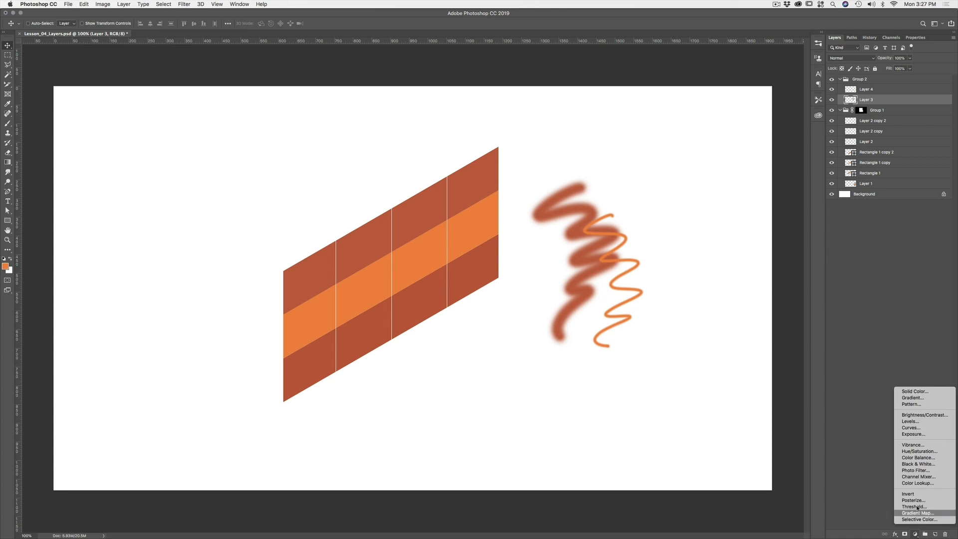
pyautogui.click(923, 415)
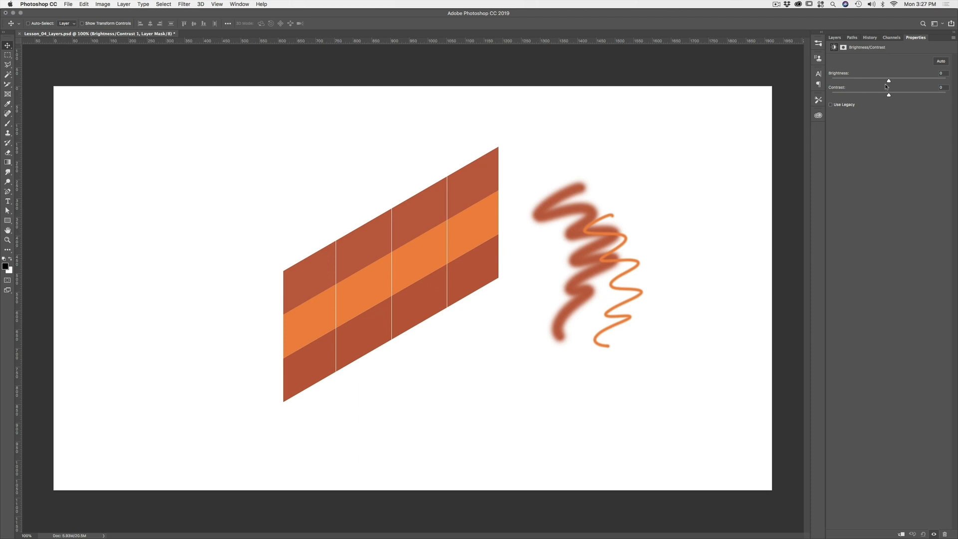
pyautogui.moveTo(889, 81)
pyautogui.mouseDown()
pyautogui.moveTo(847, 82)
pyautogui.moveTo(884, 82)
pyautogui.moveTo(856, 83)
pyautogui.moveTo(877, 82)
pyautogui.moveTo(893, 97)
pyautogui.mouseUp()
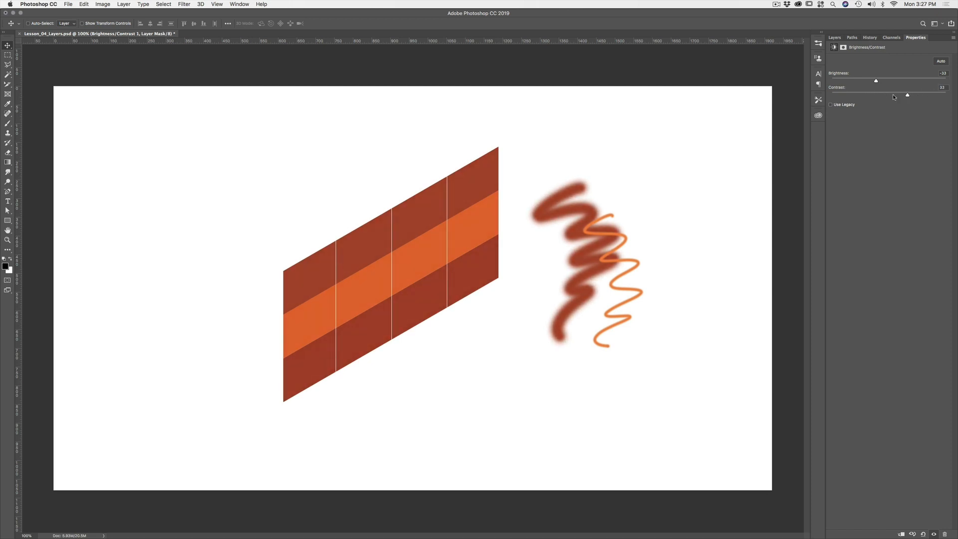
pyautogui.click(838, 40)
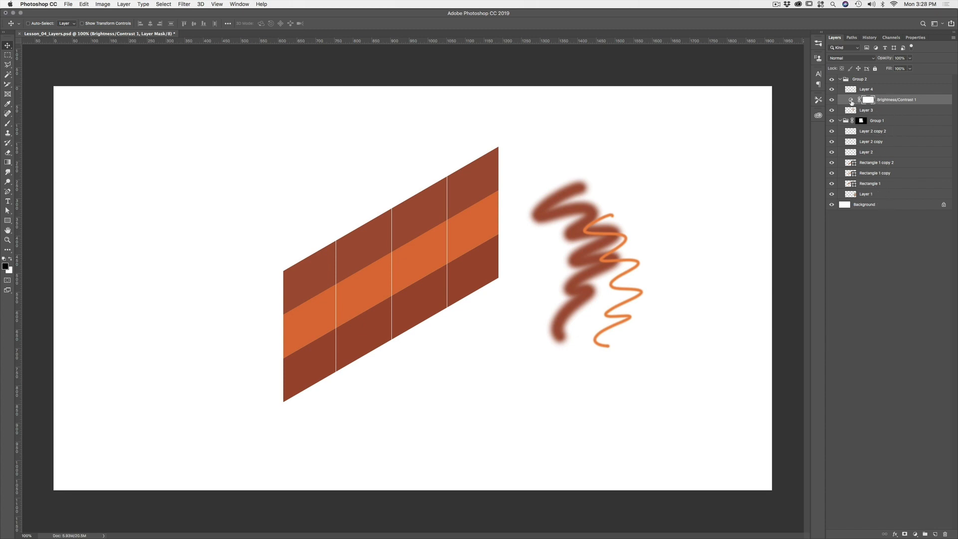
# - Reopen the Brightness/Contrast layer's settings and readjust its brightness
pyautogui.doubleClick(851, 101)
pyautogui.moveTo(875, 81)
pyautogui.mouseDown()
pyautogui.moveTo(856, 84)
pyautogui.moveTo(891, 83)
pyautogui.moveTo(866, 86)
pyautogui.mouseUp()
pyautogui.moveTo(858, 85); pyautogui.dragTo(885, 82)
pyautogui.click(842, 39)
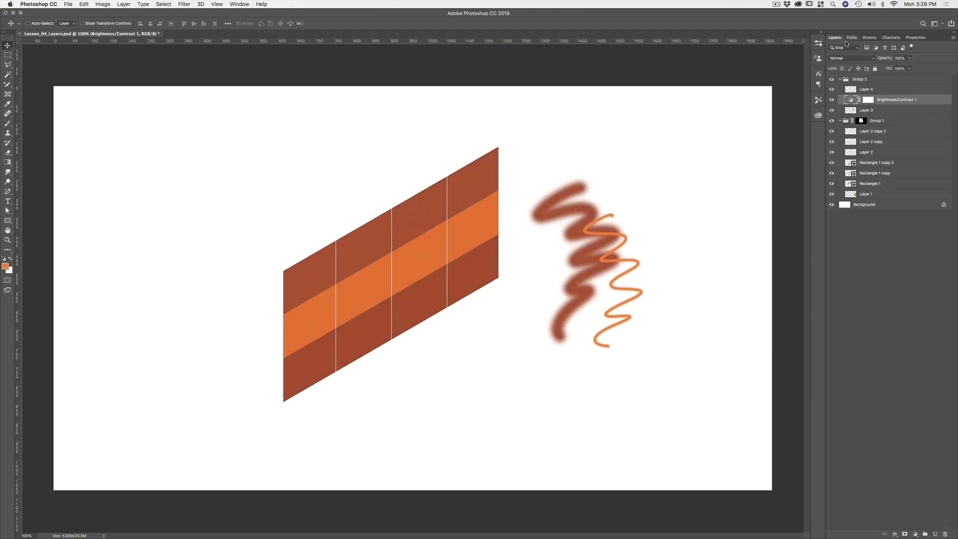
# - Move the Brightness/Contrast layer beneath Layer 3, and back up above Layer 4
pyautogui.moveTo(902, 99); pyautogui.dragTo(902, 114)
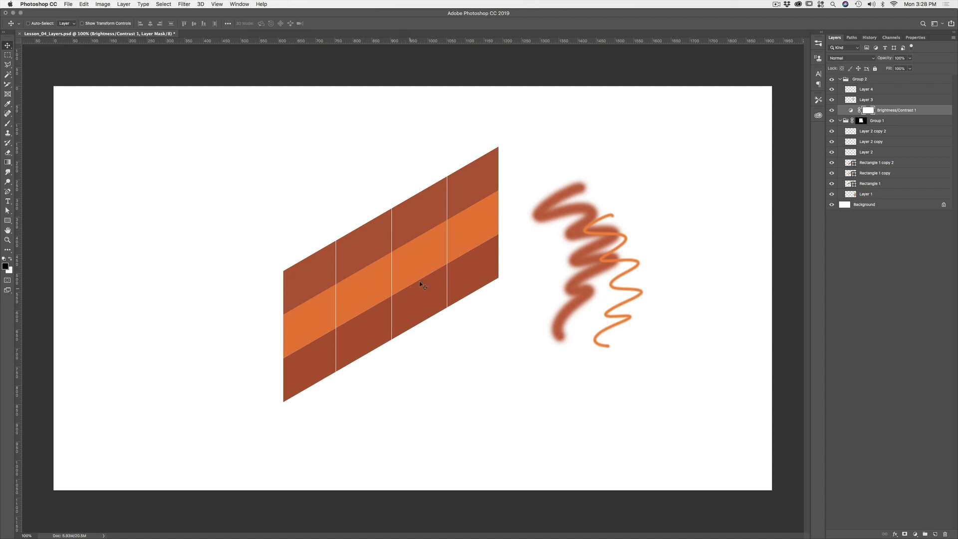
pyautogui.moveTo(894, 109); pyautogui.dragTo(886, 92)
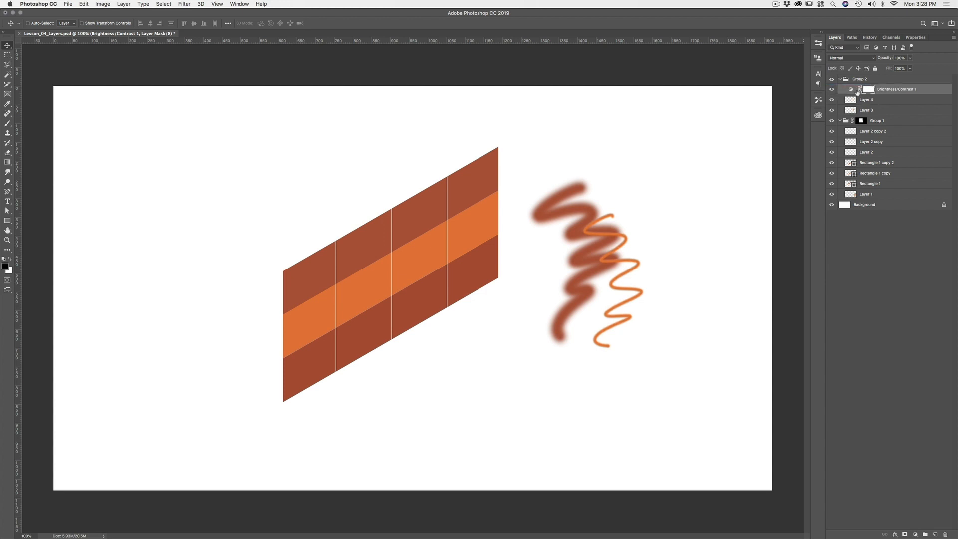
# - Undo all changes back to before the Brightness/Contrast layer was added
pyautogui.press('super+z')
pyautogui.press('super+z')
pyautogui.press('super+z')
pyautogui.press('super+z')
pyautogui.press('super+z')
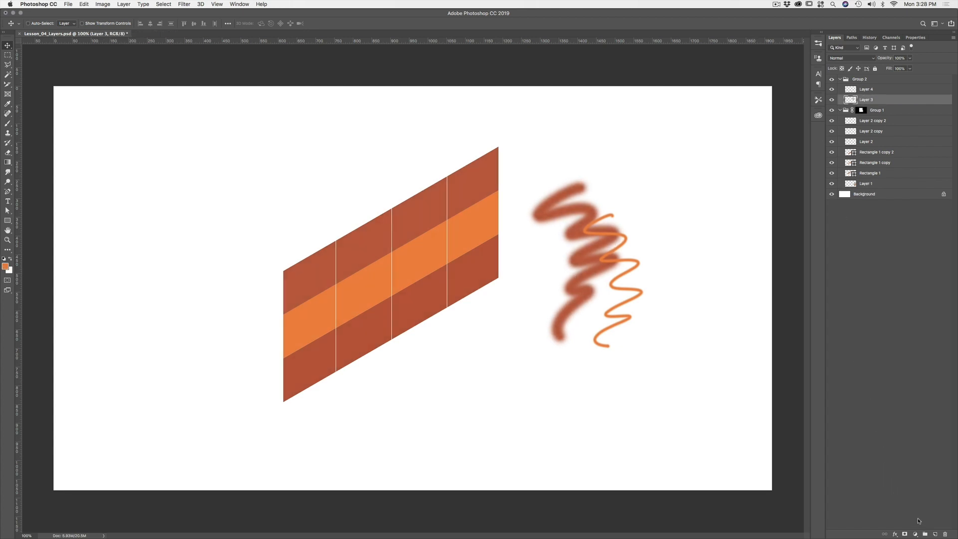
# - Add a Levels adjustment layer above Layer 3, with the black input at about 55 and the white input at 237
pyautogui.click(915, 534)
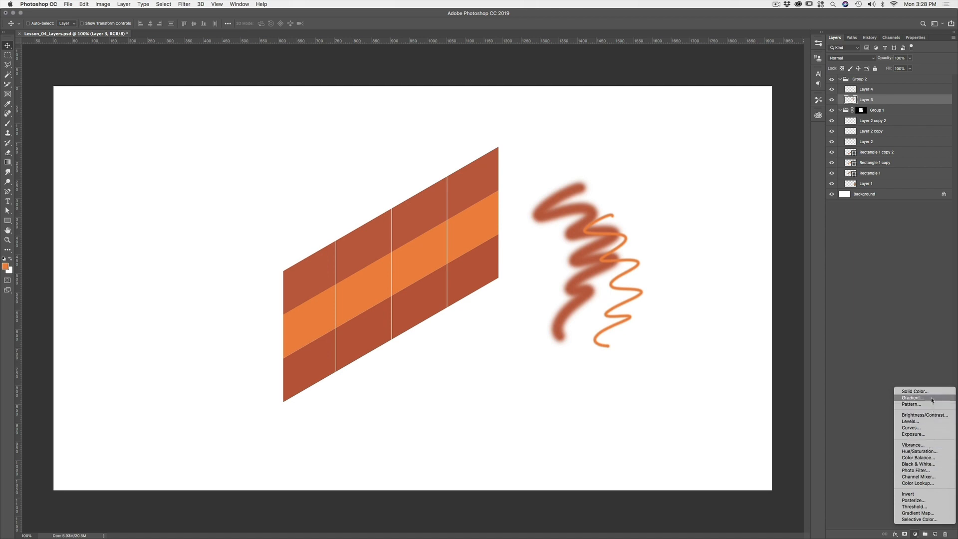
pyautogui.click(932, 424)
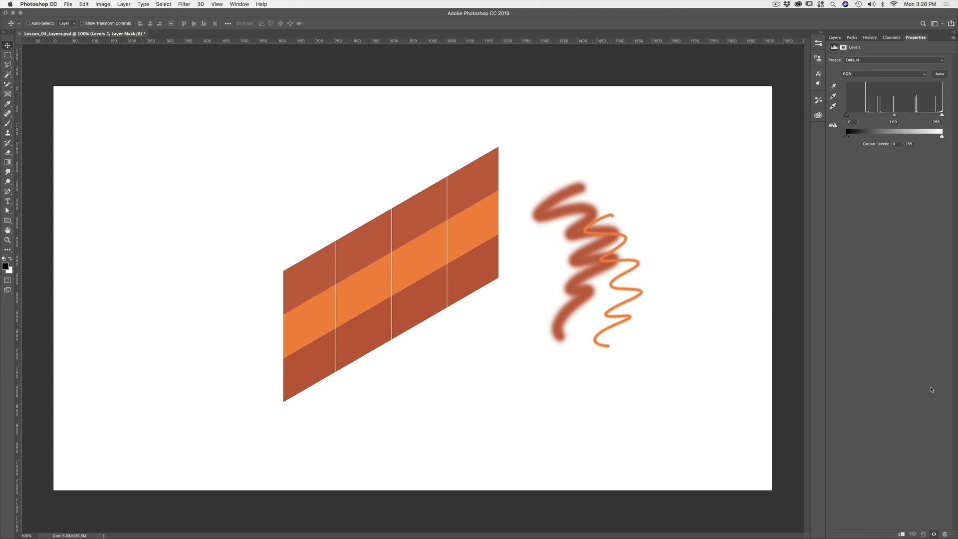
pyautogui.moveTo(848, 116); pyautogui.dragTo(867, 116)
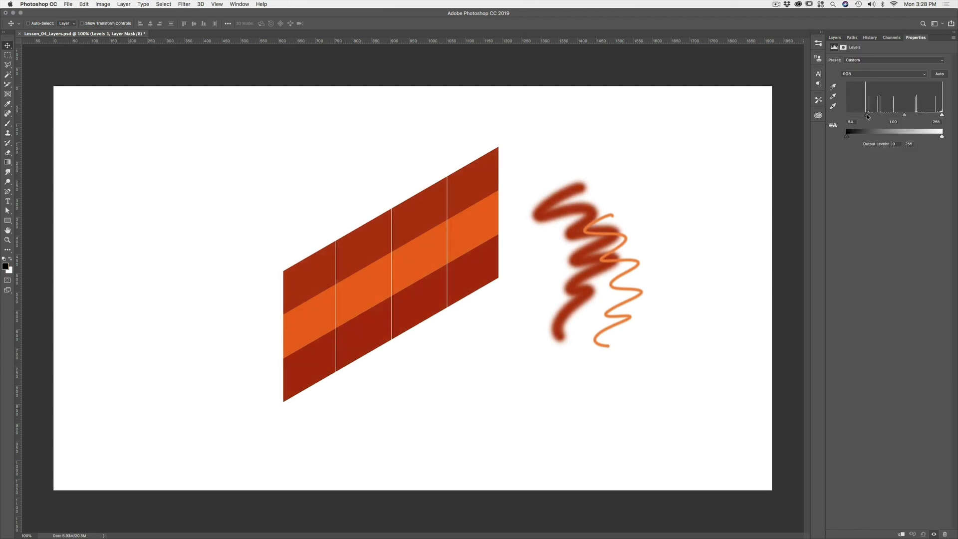
pyautogui.moveTo(942, 116); pyautogui.dragTo(936, 116)
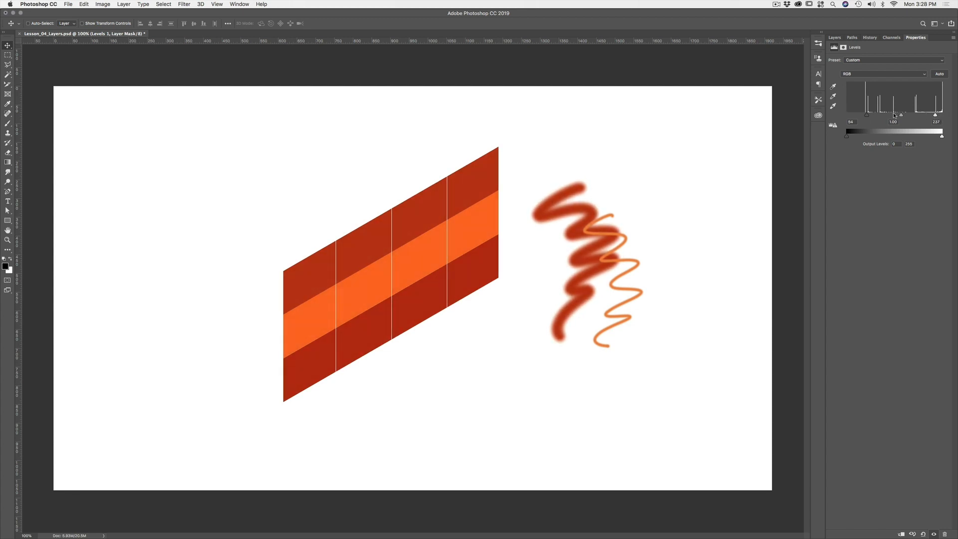
# - Return the Levels black and white inputs to 0 and 255, and undo adding the Levels layer
pyautogui.moveTo(863, 116); pyautogui.dragTo(868, 118)
pyautogui.moveTo(935, 116)
pyautogui.mouseDown()
pyautogui.moveTo(918, 116)
pyautogui.moveTo(951, 114)
pyautogui.mouseUp()
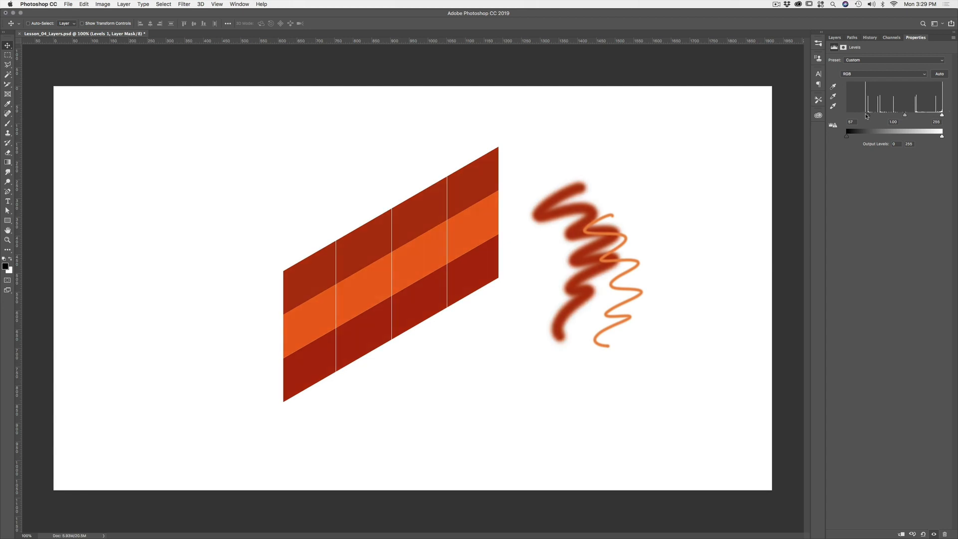
pyautogui.moveTo(866, 116); pyautogui.dragTo(848, 116)
pyautogui.click(834, 37)
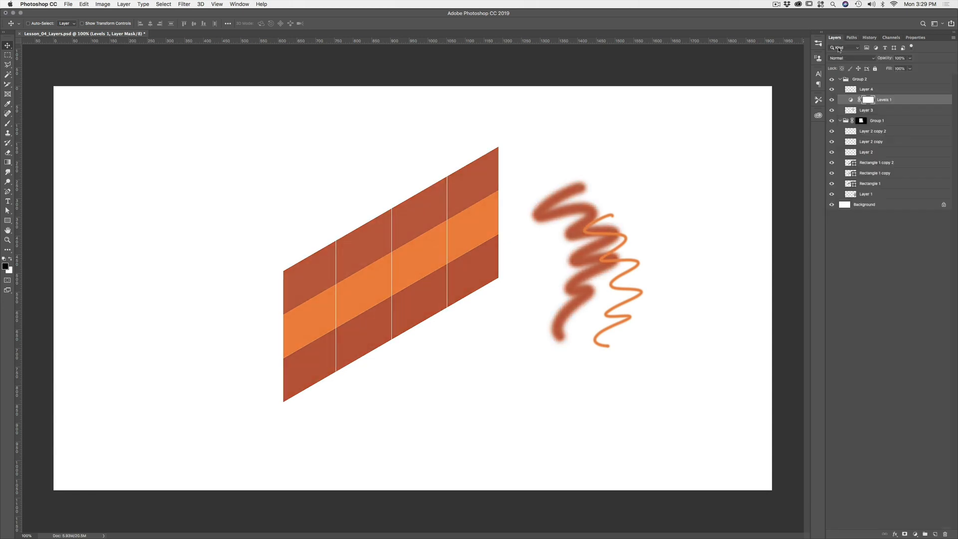
pyautogui.hotkey('ctrl', 'z')
pyautogui.hotkey('ctrl', 'z')
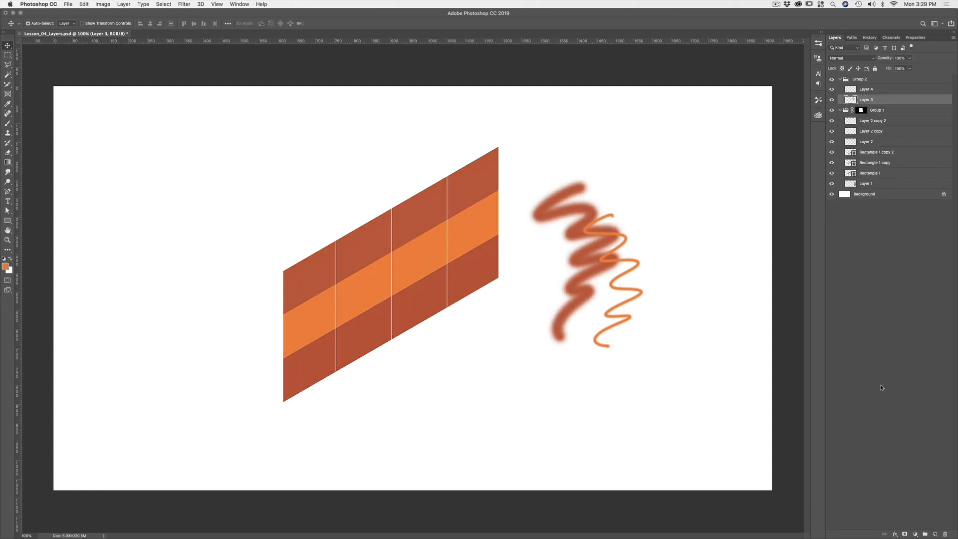
pyautogui.click(915, 533)
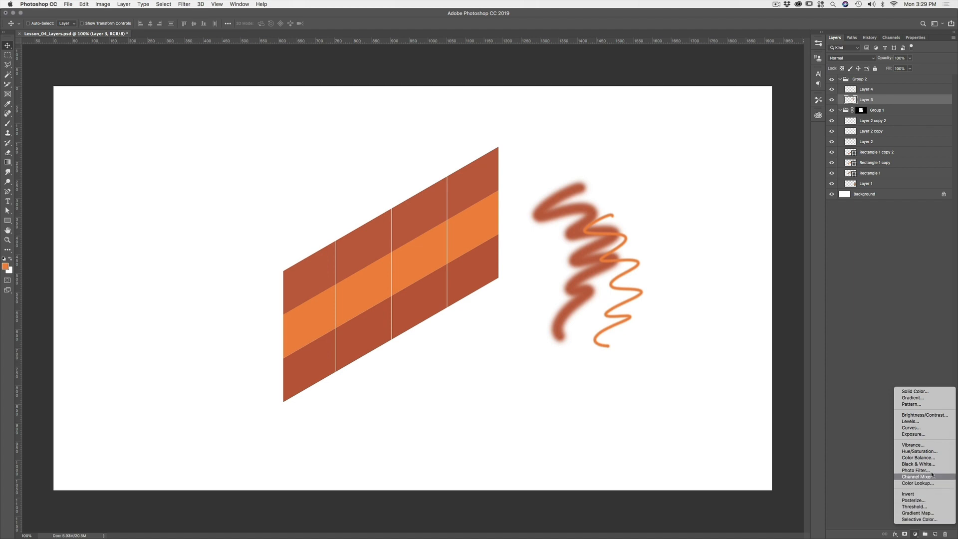
pyautogui.click(928, 363)
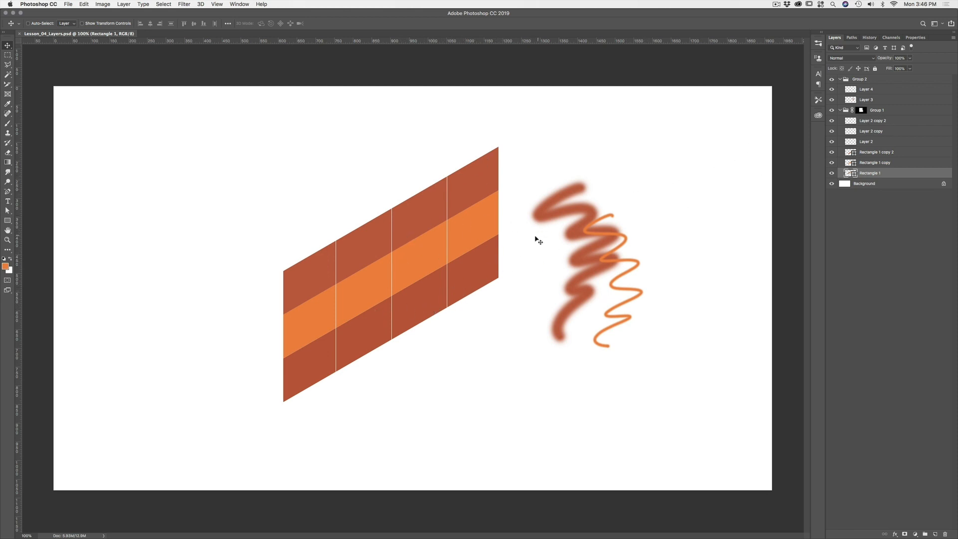
# - Disable the layer mask on Group 1
pyautogui.click(867, 111)
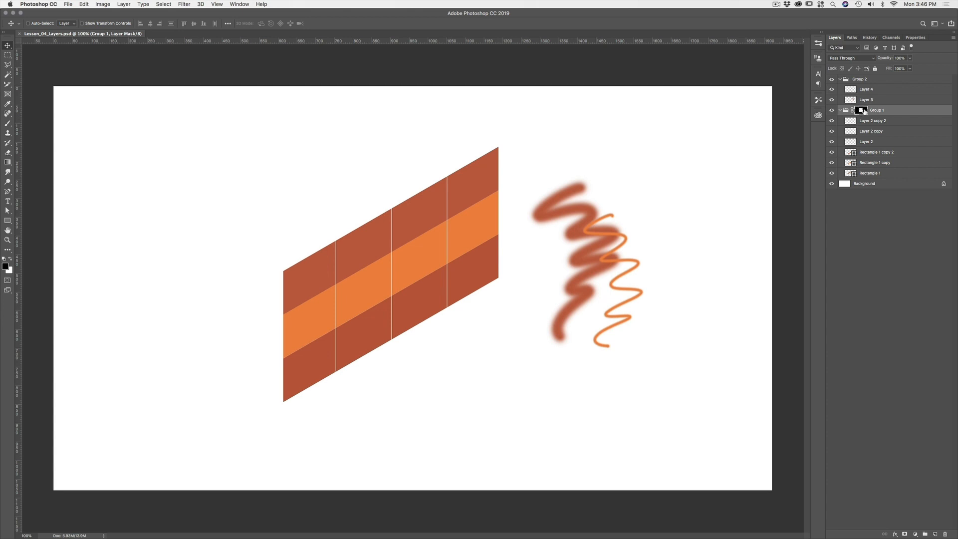
pyautogui.rightClick(861, 111)
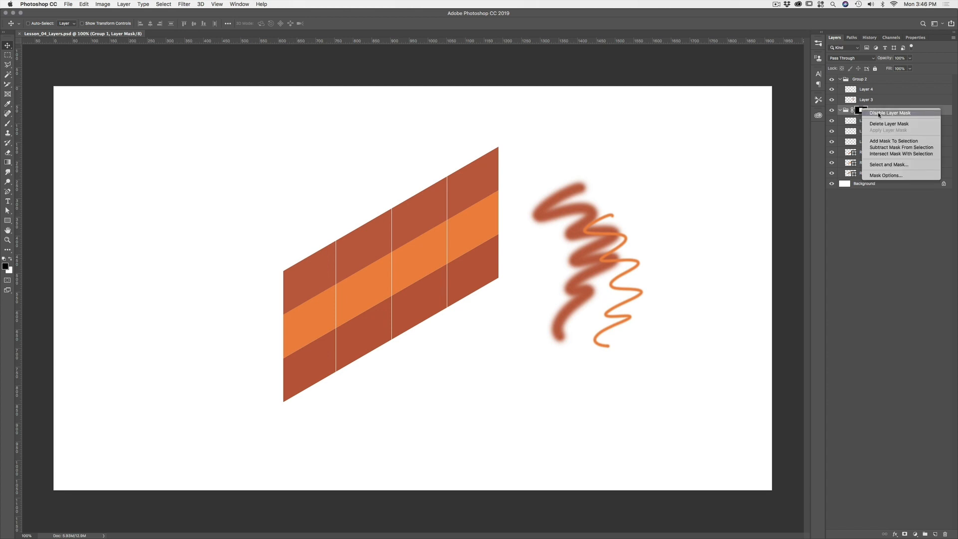
pyautogui.click(879, 113)
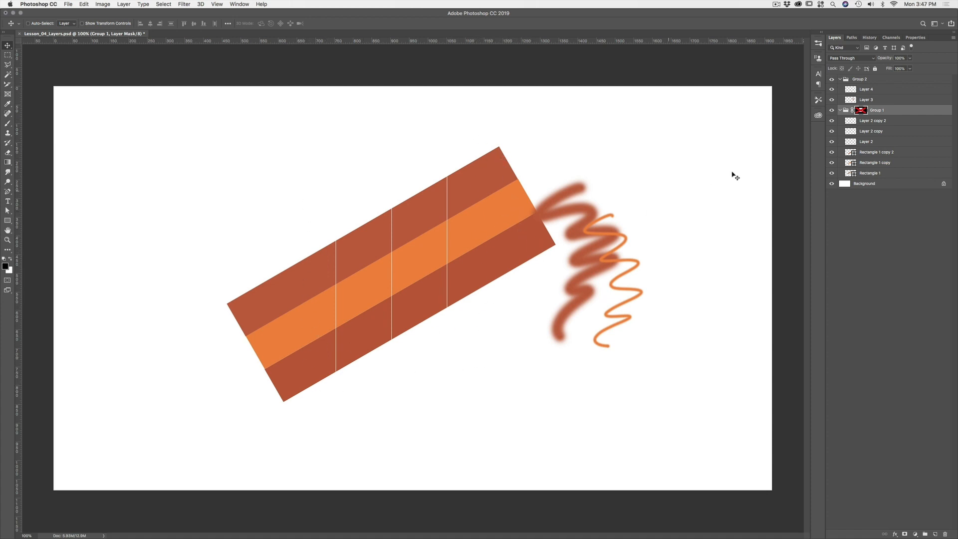
# - Toggle the visibility of the rectangle layers in Group 1 off and on to examine what each contains
pyautogui.click(832, 161)
pyautogui.click(831, 161)
pyautogui.click(832, 163)
pyautogui.click(831, 163)
pyautogui.click(832, 174)
pyautogui.click(831, 174)
# - Re-enable the layer mask on Group 1
pyautogui.rightClick(861, 111)
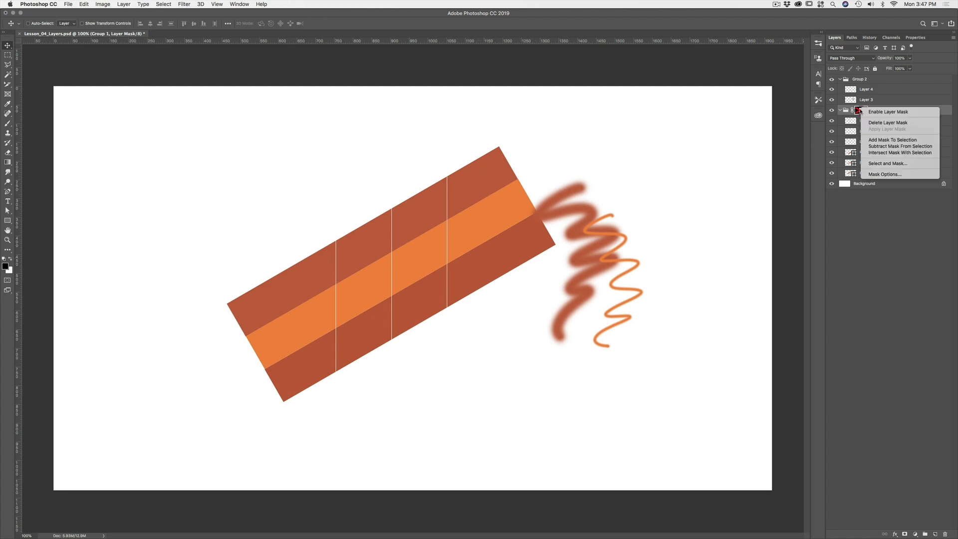
pyautogui.click(864, 113)
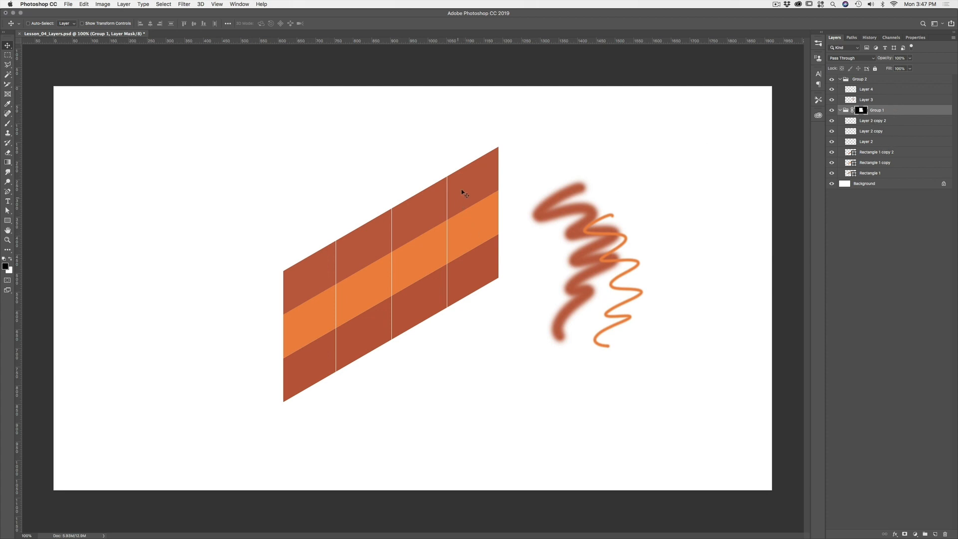
# - Delete the layer mask from Group 1
pyautogui.rightClick(862, 113)
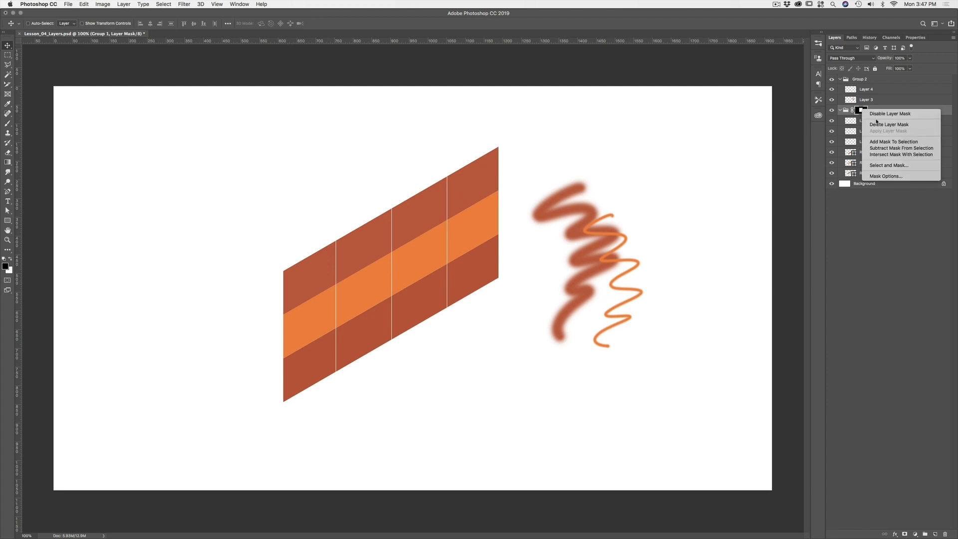
pyautogui.click(875, 125)
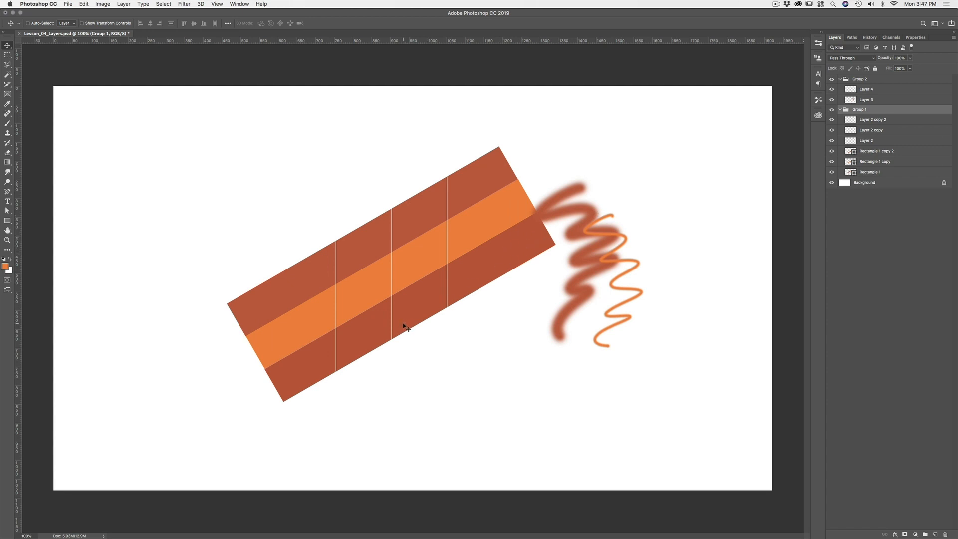
# - Mask Group 1 with a rectangular marquee selection that crops off both ends of the slanted striped rectangle
pyautogui.click(8, 56)
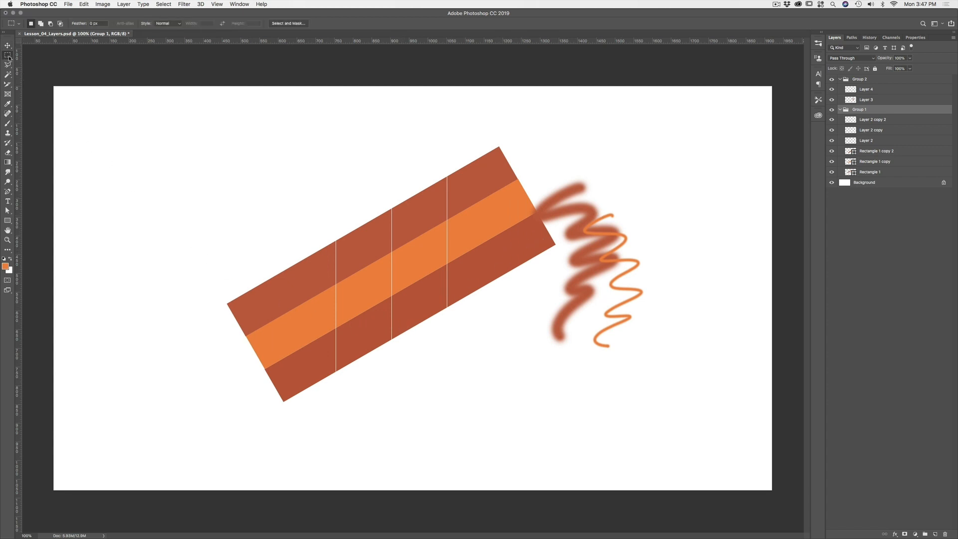
pyautogui.rightClick(9, 57)
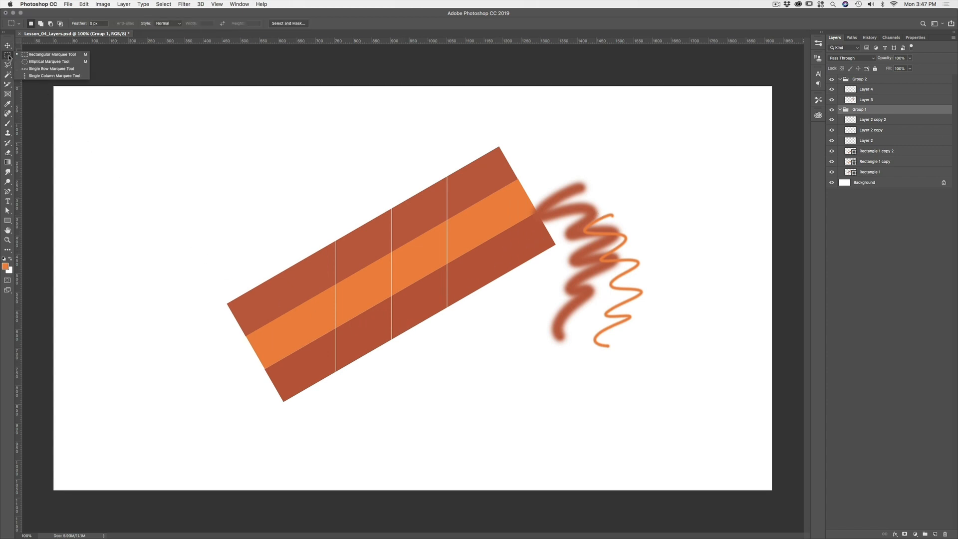
pyautogui.click(35, 55)
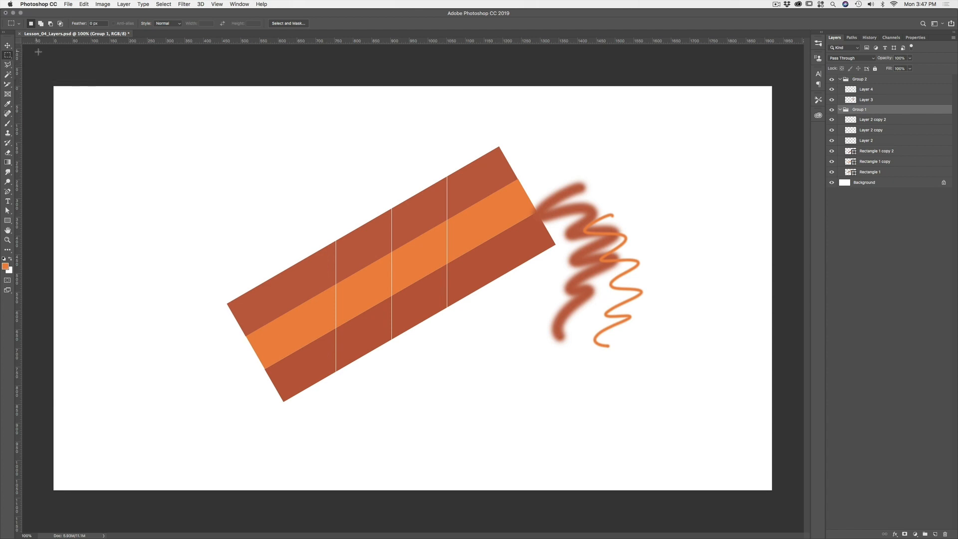
pyautogui.moveTo(288, 121); pyautogui.dragTo(462, 418)
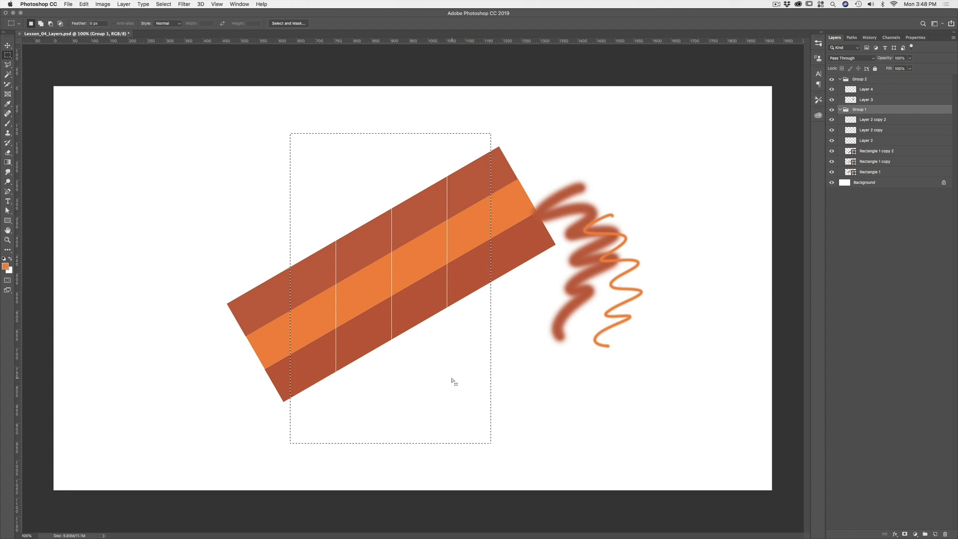
pyautogui.moveTo(446, 393); pyautogui.dragTo(448, 387)
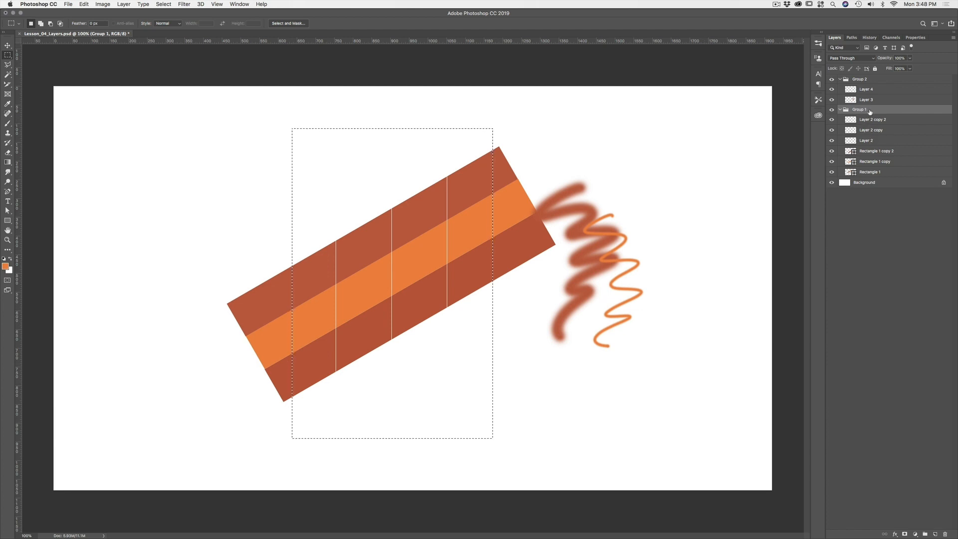
pyautogui.click(905, 534)
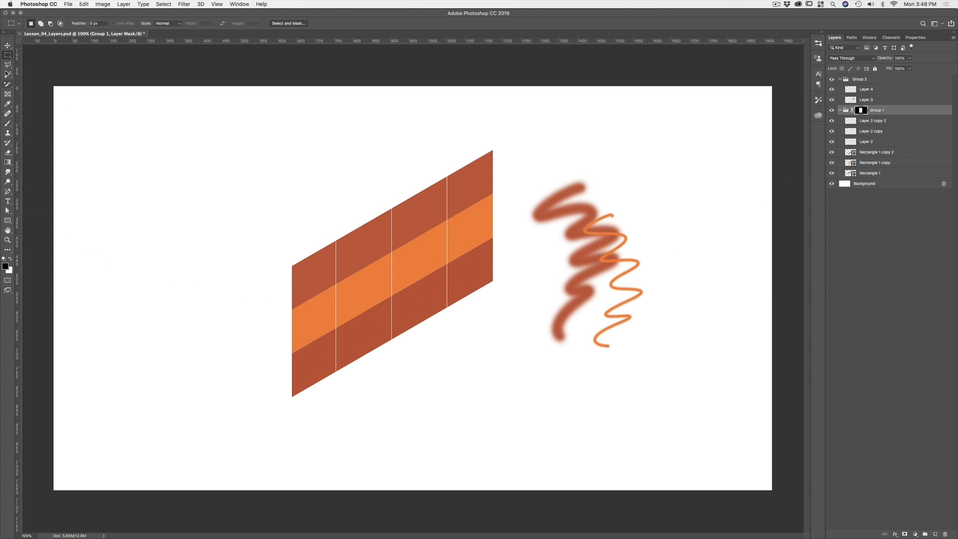
# - Add a new layer above Layer 4 in Group 2 and fill a rectangular selection beside the stripes with the orange foreground colour
pyautogui.click(888, 91)
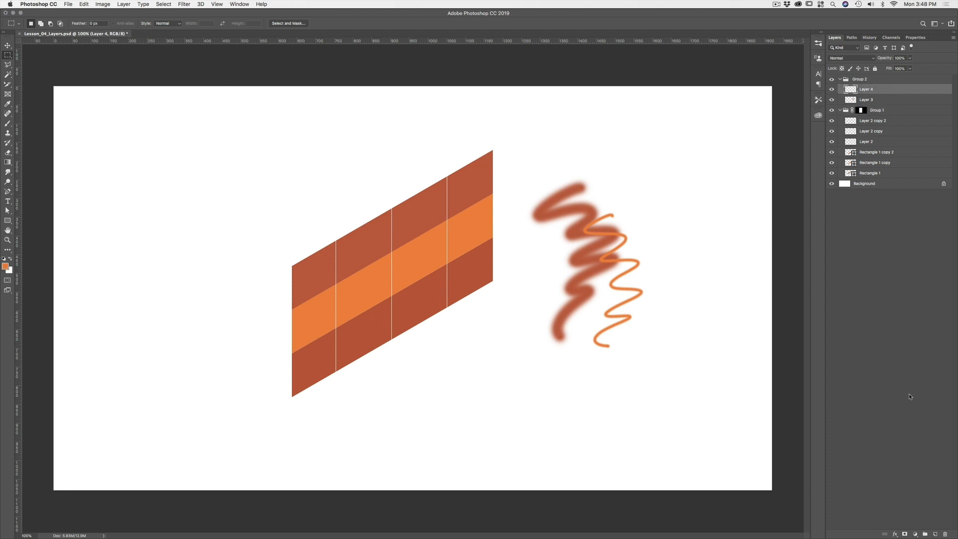
pyautogui.click(935, 532)
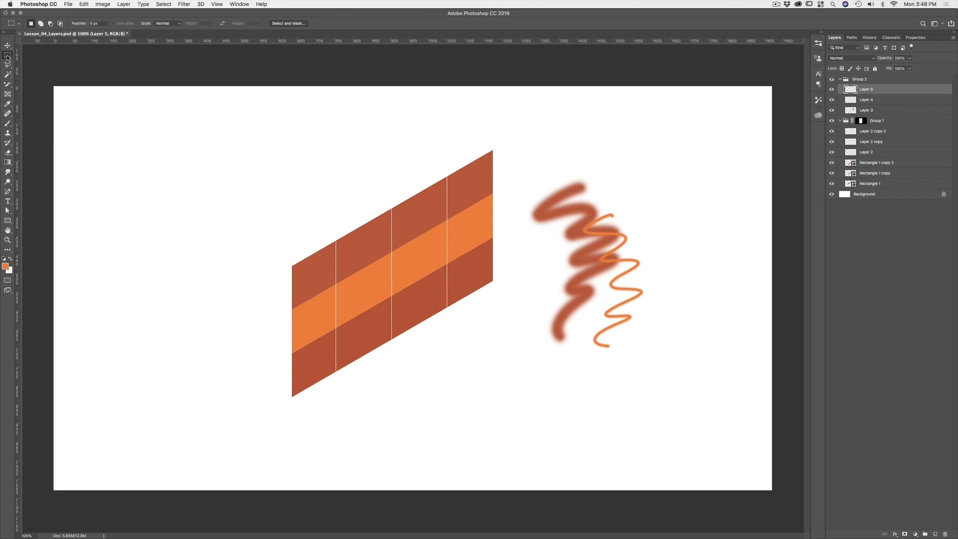
pyautogui.moveTo(100, 169); pyautogui.dragTo(243, 348)
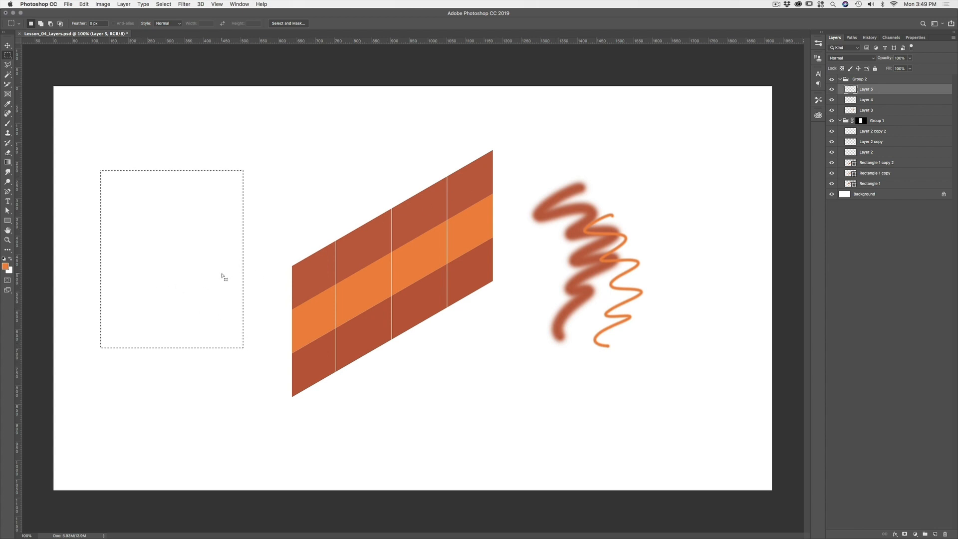
pyautogui.hotkey('alt', 'BackSpace')
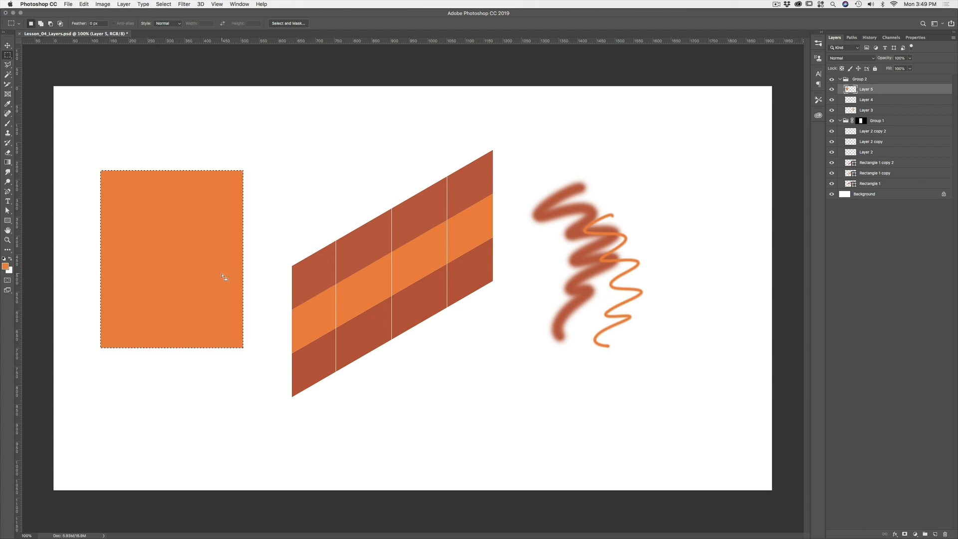
pyautogui.press('super+d')
# - Draw a freehand Lasso selection around the upper right corner of the new orange rectangle
pyautogui.click(8, 56)
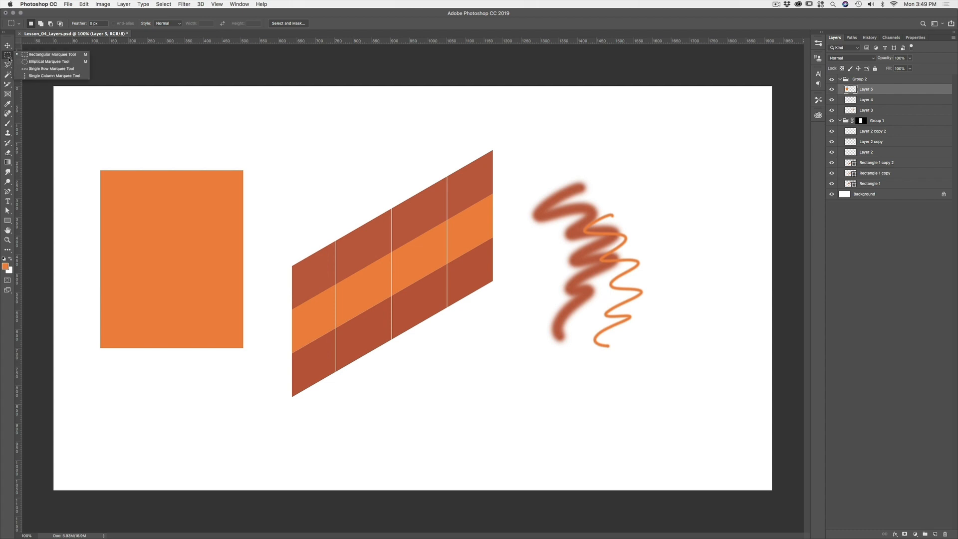
pyautogui.click(8, 64)
pyautogui.click(8, 64)
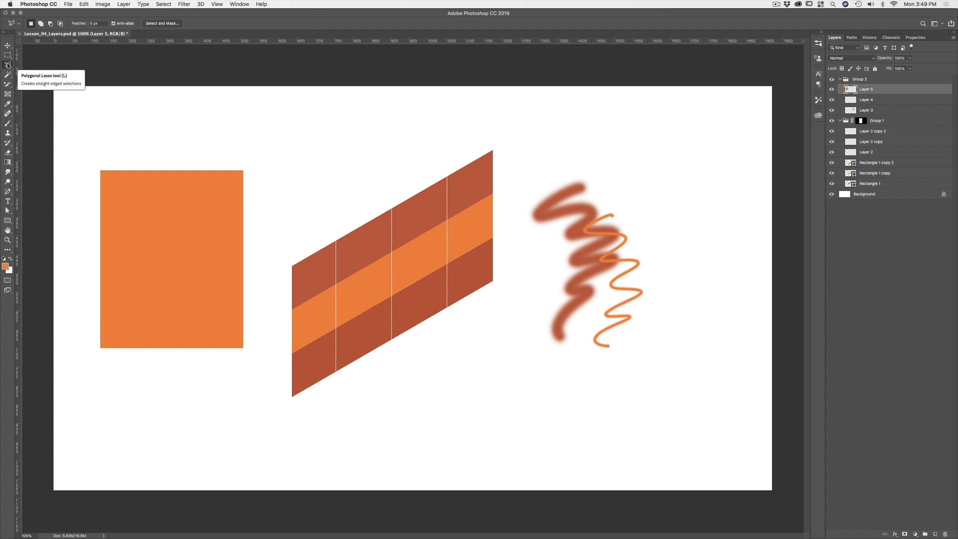
pyautogui.click(26, 64)
pyautogui.moveTo(192, 149); pyautogui.dragTo(165, 182)
pyautogui.moveTo(216, 237)
pyautogui.mouseDown()
pyautogui.moveTo(243, 222)
pyautogui.moveTo(262, 232)
pyautogui.moveTo(297, 189)
pyautogui.moveTo(273, 143)
pyautogui.moveTo(236, 133)
pyautogui.moveTo(194, 148)
pyautogui.mouseUp()
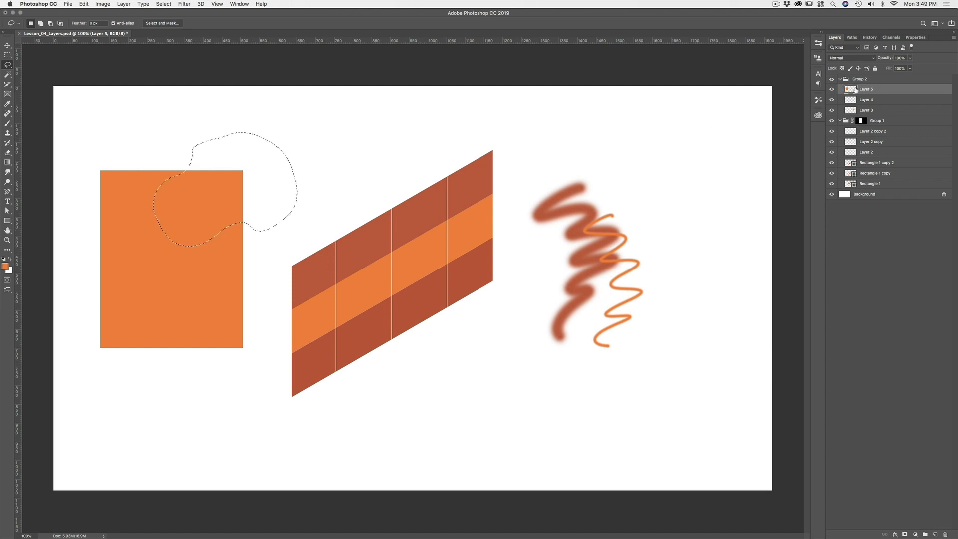
# - Add a layer mask to Layer 5 from the lasso selection and undo it
pyautogui.click(904, 534)
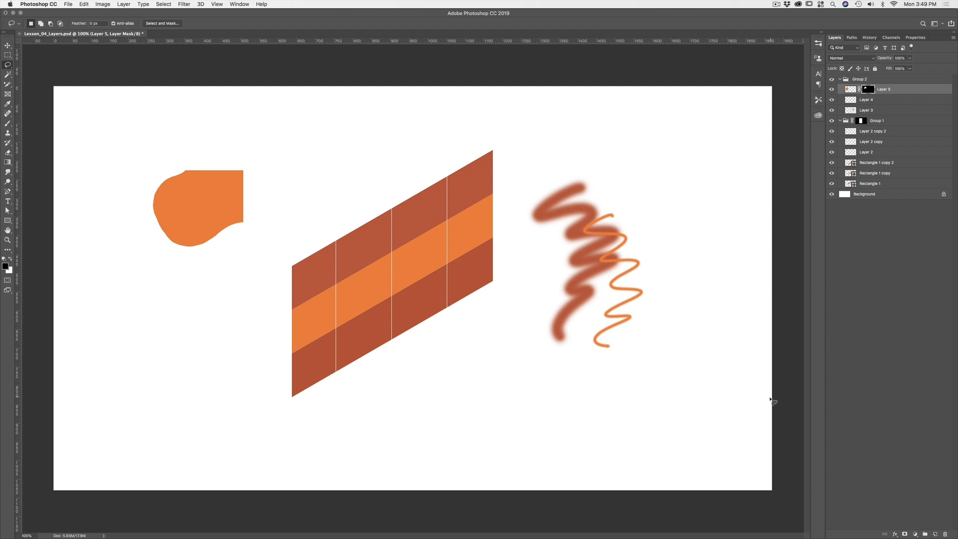
pyautogui.press('super+z')
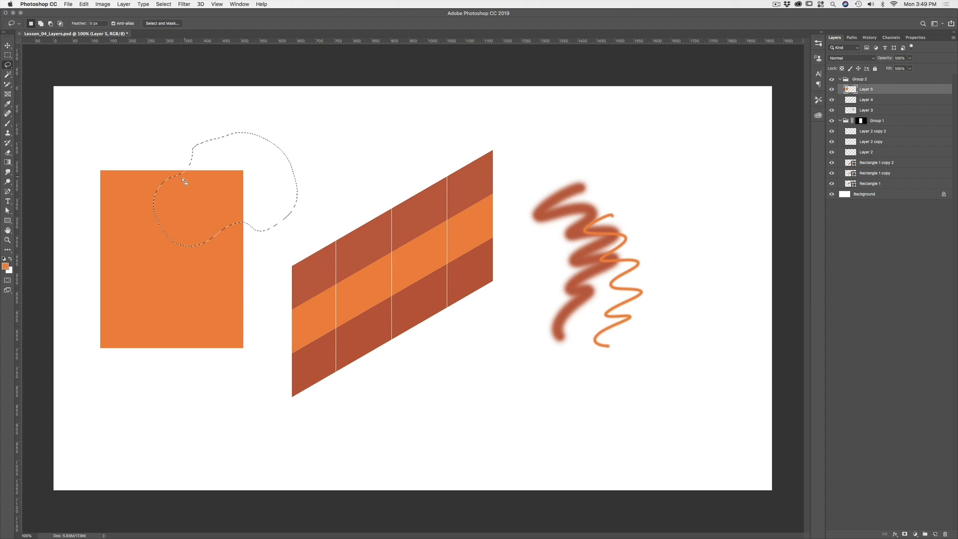
# - Invert the lasso selection and add it to Layer 5 as a layer mask
pyautogui.click(163, 4)
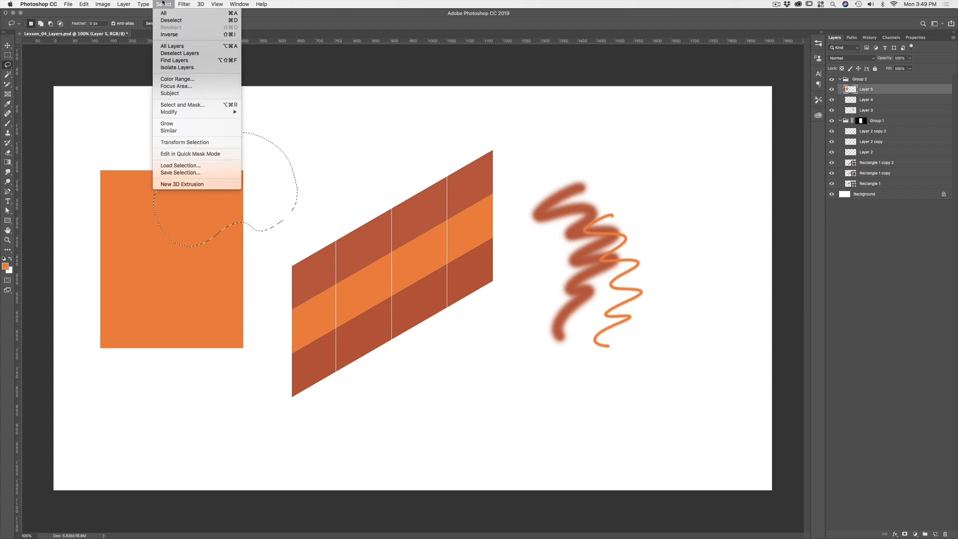
pyautogui.click(169, 35)
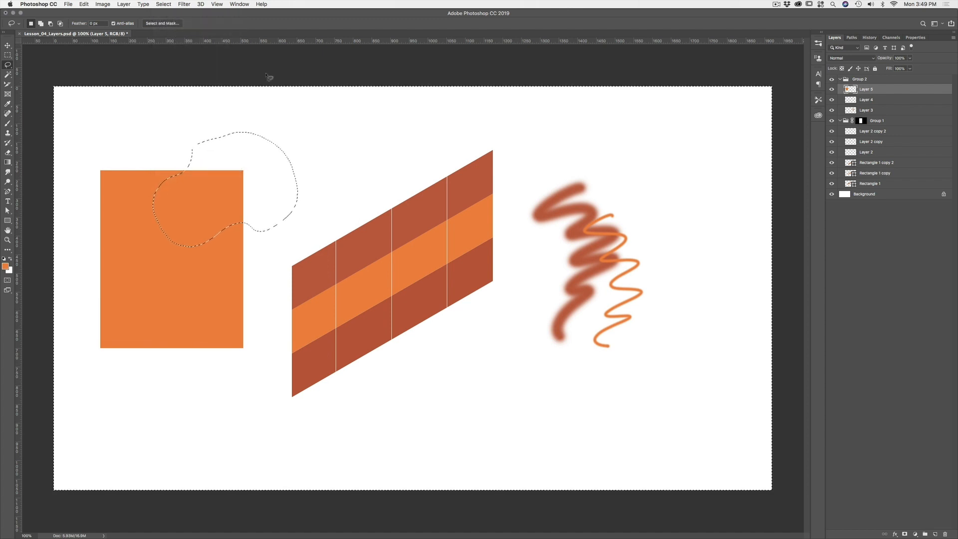
pyautogui.click(905, 534)
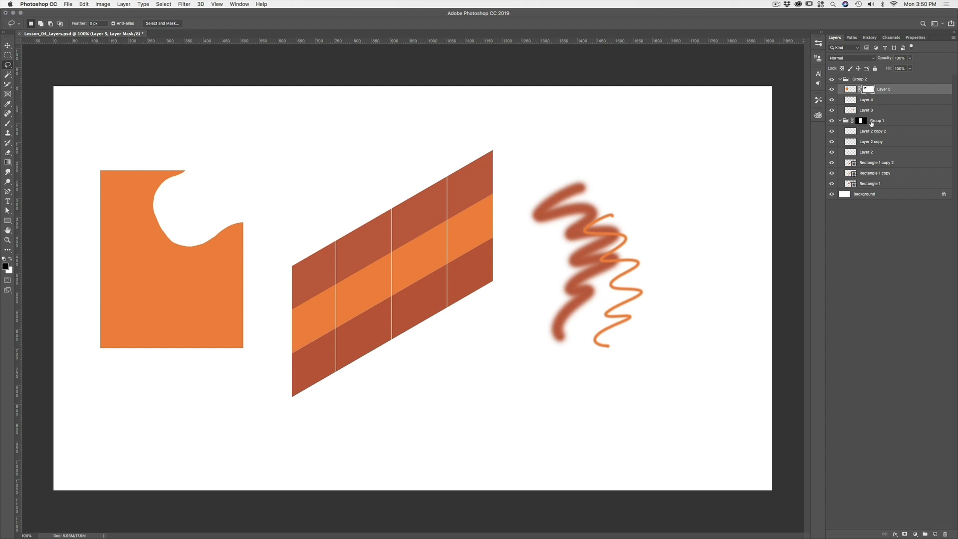
# - Move Layer 5's orange rectangle slightly right and up with its layer mask unlinked, leaving the mask in place
pyautogui.click(850, 89)
pyautogui.click(868, 89)
pyautogui.click(850, 90)
pyautogui.click(8, 46)
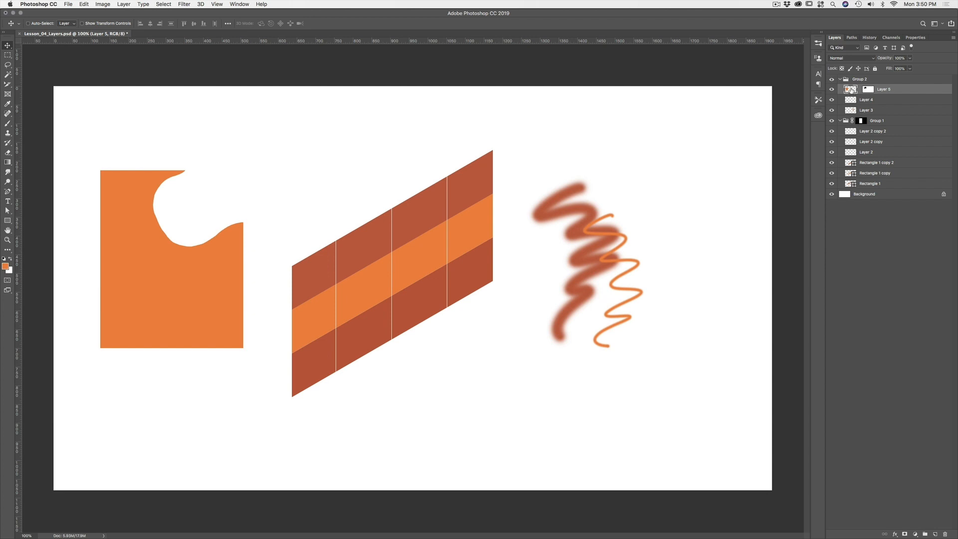
pyautogui.click(867, 91)
pyautogui.click(851, 91)
pyautogui.moveTo(190, 293)
pyautogui.mouseDown()
pyautogui.moveTo(200, 281)
pyautogui.moveTo(190, 279)
pyautogui.moveTo(188, 289)
pyautogui.moveTo(214, 288)
pyautogui.moveTo(239, 267)
pyautogui.moveTo(231, 251)
pyautogui.moveTo(223, 269)
pyautogui.moveTo(263, 252)
pyautogui.moveTo(235, 240)
pyautogui.moveTo(219, 247)
pyautogui.moveTo(227, 259)
pyautogui.moveTo(227, 235)
pyautogui.moveTo(210, 250)
pyautogui.moveTo(225, 262)
pyautogui.moveTo(225, 243)
pyautogui.moveTo(250, 234)
pyautogui.moveTo(238, 226)
pyautogui.moveTo(208, 294)
pyautogui.mouseUp()
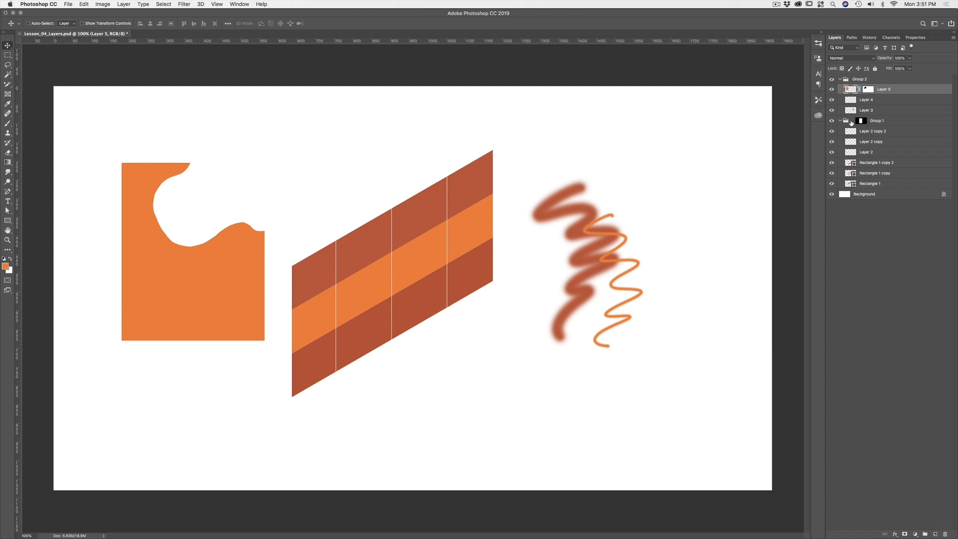
# - Try moving Group 1's contents independently of its unlinked mask, undo the move and relink the mask
pyautogui.click(860, 121)
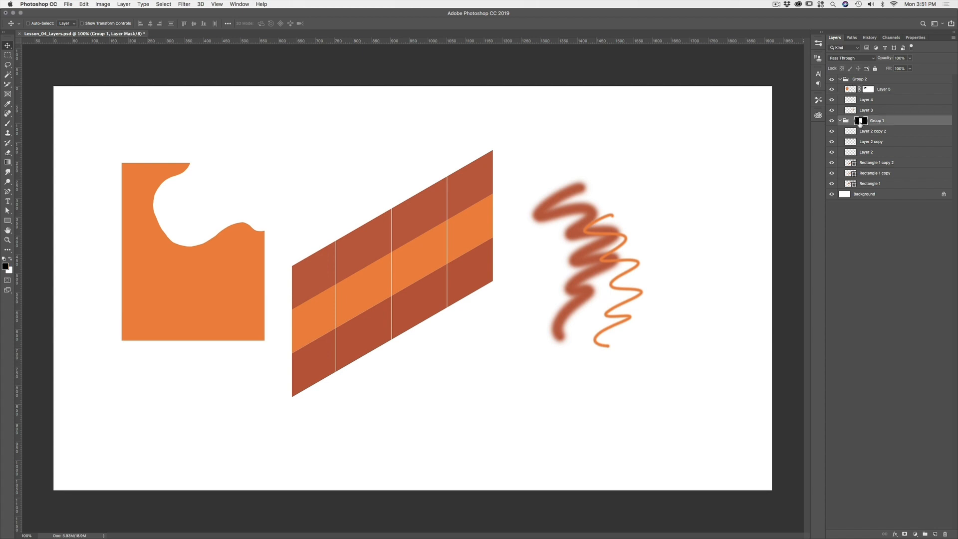
pyautogui.click(846, 122)
pyautogui.moveTo(341, 164)
pyautogui.mouseDown()
pyautogui.moveTo(329, 167)
pyautogui.moveTo(367, 164)
pyautogui.moveTo(359, 168)
pyautogui.mouseUp()
pyautogui.press('super+z')
pyautogui.click(853, 121)
# - Shift the Rectangle 1 copy 2 stripe slightly inside the masked Group 1
pyautogui.click(879, 162)
pyautogui.moveTo(429, 301)
pyautogui.mouseDown()
pyautogui.moveTo(440, 306)
pyautogui.moveTo(510, 253)
pyautogui.moveTo(395, 324)
pyautogui.moveTo(415, 309)
pyautogui.mouseUp()
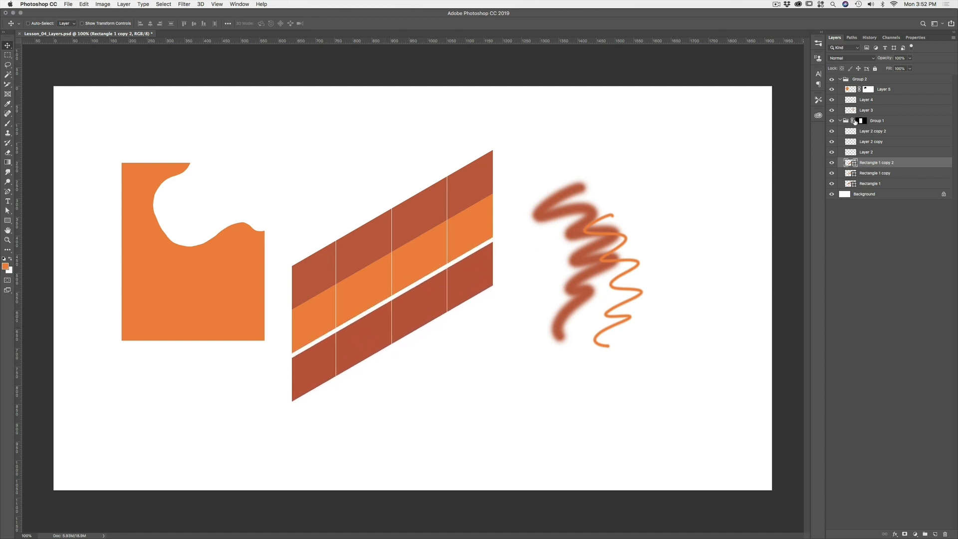
pyautogui.moveTo(410, 310)
pyautogui.mouseDown()
pyautogui.moveTo(370, 334)
pyautogui.moveTo(412, 304)
pyautogui.mouseUp()
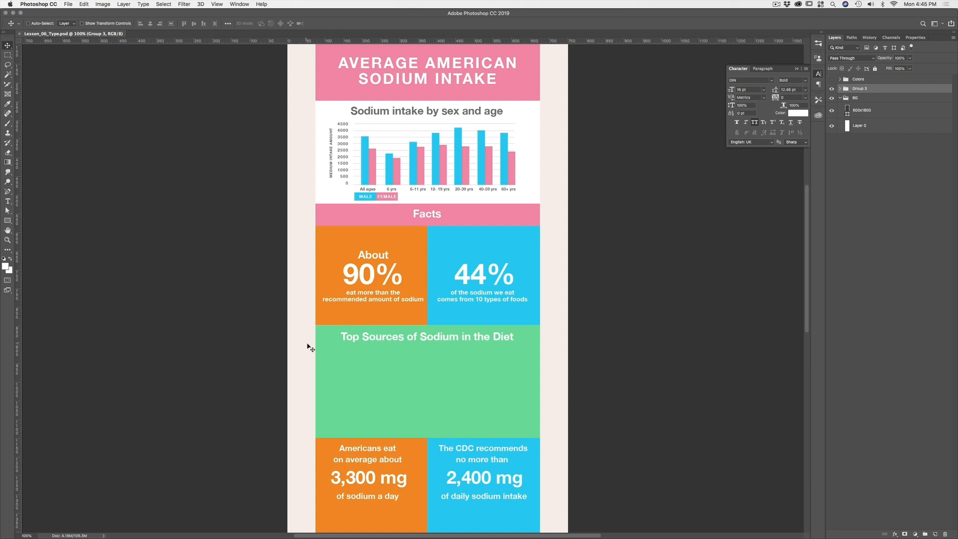
# - Add the point text "BACON" to the green section below "Top Sources of Sodium in the Diet" in Lesson_06_Type.psd
pyautogui.press('t')
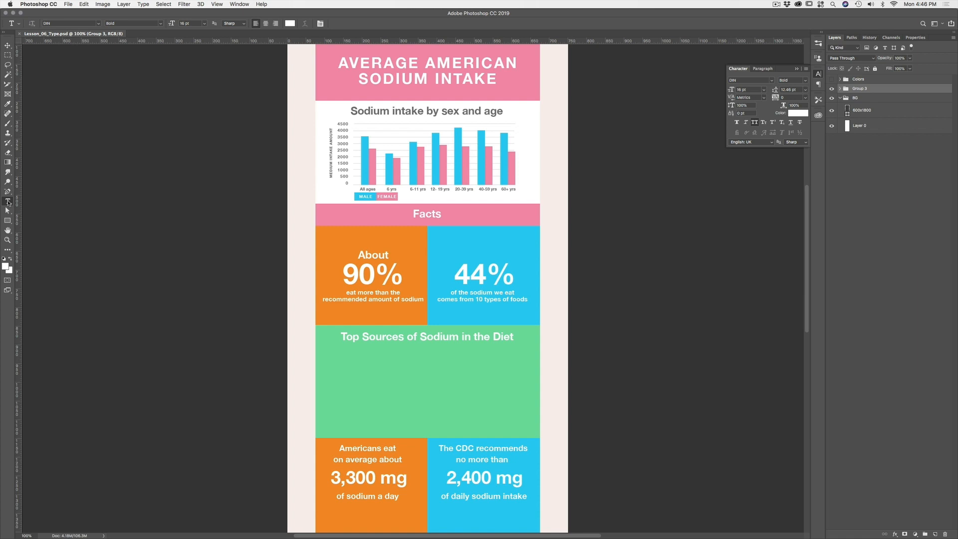
pyautogui.click(345, 361)
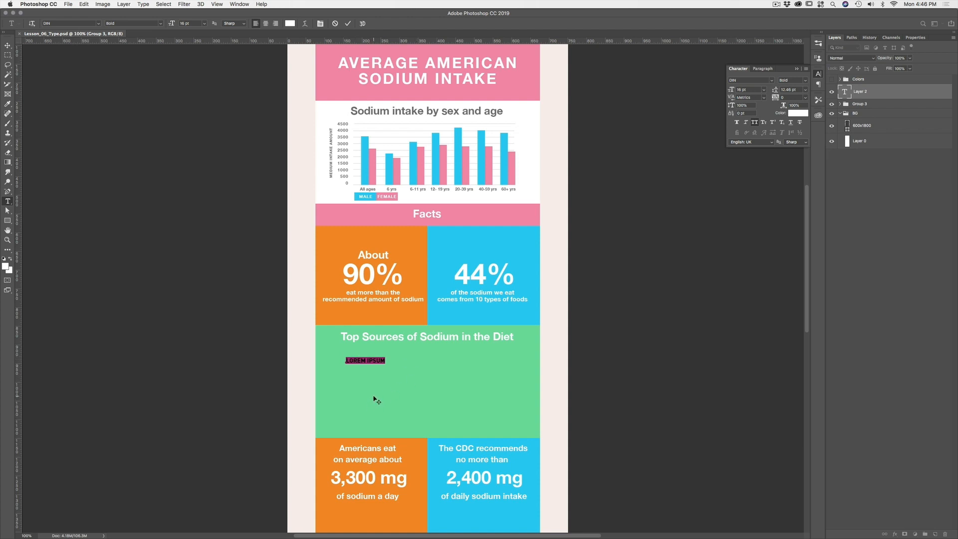
pyautogui.press('BackSpace')
pyautogui.write('BACON')
pyautogui.click(377, 401)
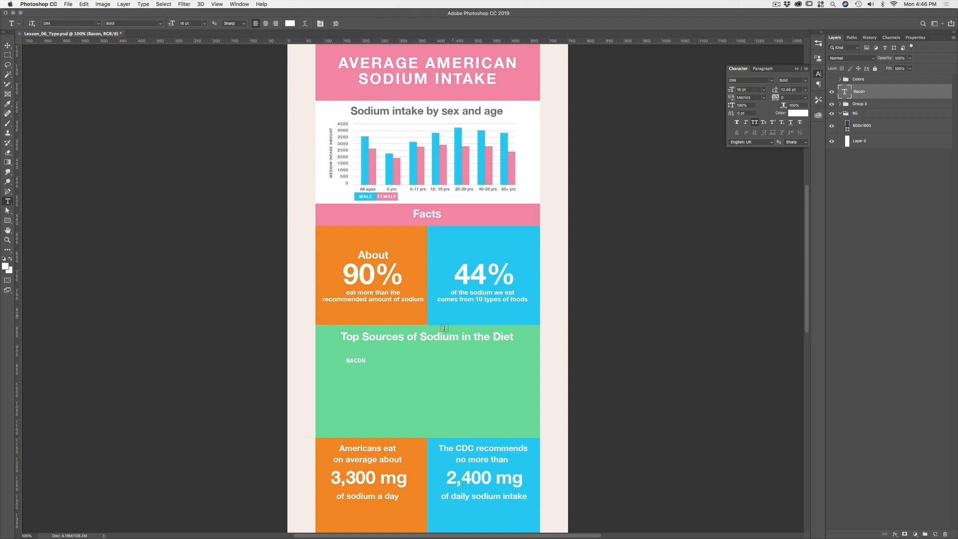
# - Delete the "BACON" point text layer
pyautogui.press('v')
pyautogui.moveTo(362, 362)
pyautogui.mouseDown()
pyautogui.moveTo(352, 355)
pyautogui.moveTo(359, 361)
pyautogui.mouseUp()
pyautogui.press('Delete')
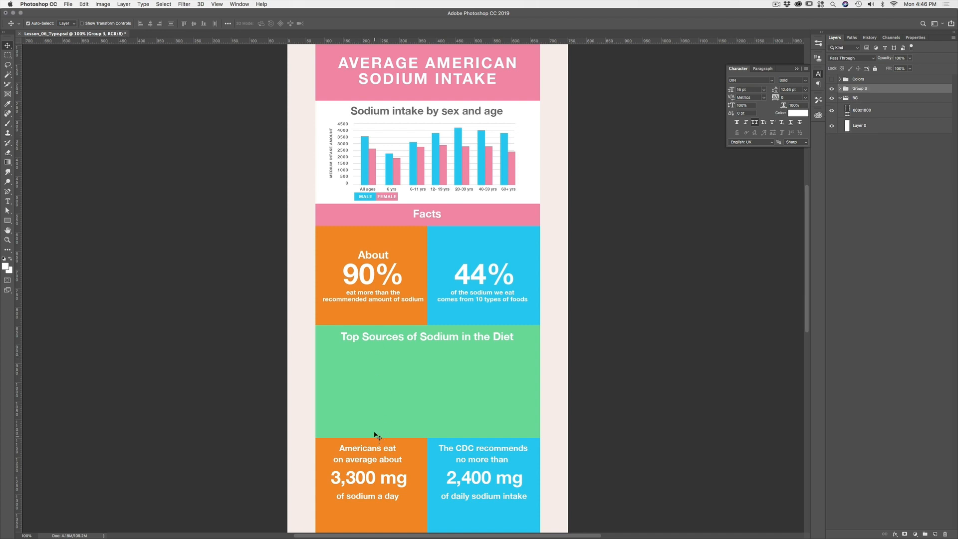
# - Draw a paragraph text box across the green section and enter BACON, TUNA, SODA and CHIPS on separate lines
pyautogui.click(8, 201)
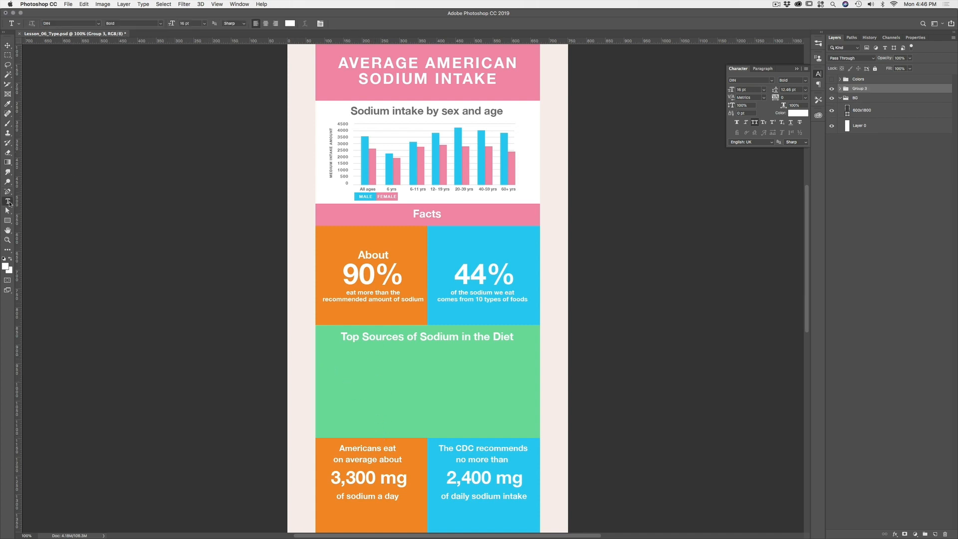
pyautogui.moveTo(337, 352); pyautogui.dragTo(515, 423)
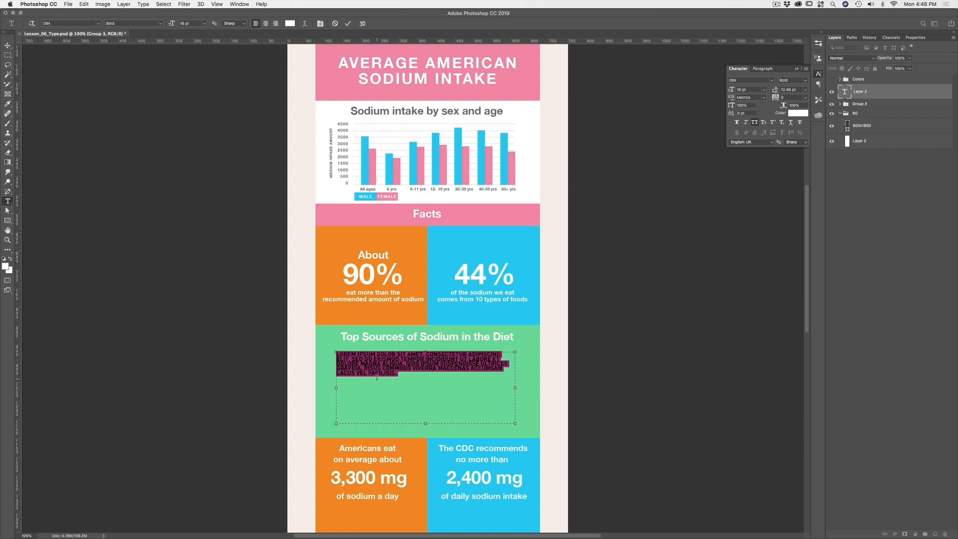
pyautogui.press('BackSpace')
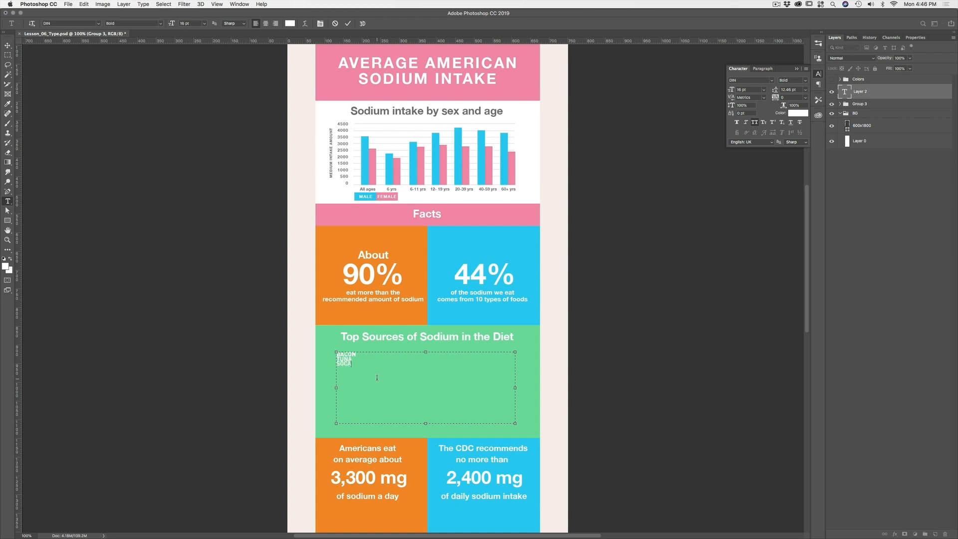
pyautogui.write('DA ')
pyautogui.write('CHIPS')
# - Set the font size of all four lines in the food list to 30 pt
pyautogui.moveTo(359, 373); pyautogui.dragTo(327, 352)
pyautogui.moveTo(360, 372); pyautogui.dragTo(328, 352)
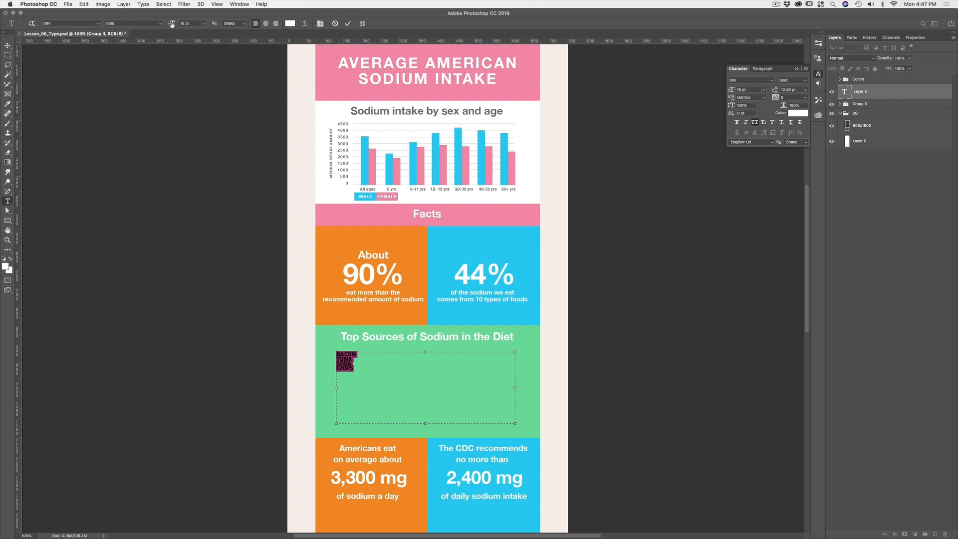
pyautogui.moveTo(172, 25); pyautogui.dragTo(179, 25)
pyautogui.press('Up')
pyautogui.press('Up')
pyautogui.press('Up')
pyautogui.press('Up')
pyautogui.press('Up')
pyautogui.press('Up')
pyautogui.press('Up')
pyautogui.press('Up')
pyautogui.press('Up')
pyautogui.press('Up')
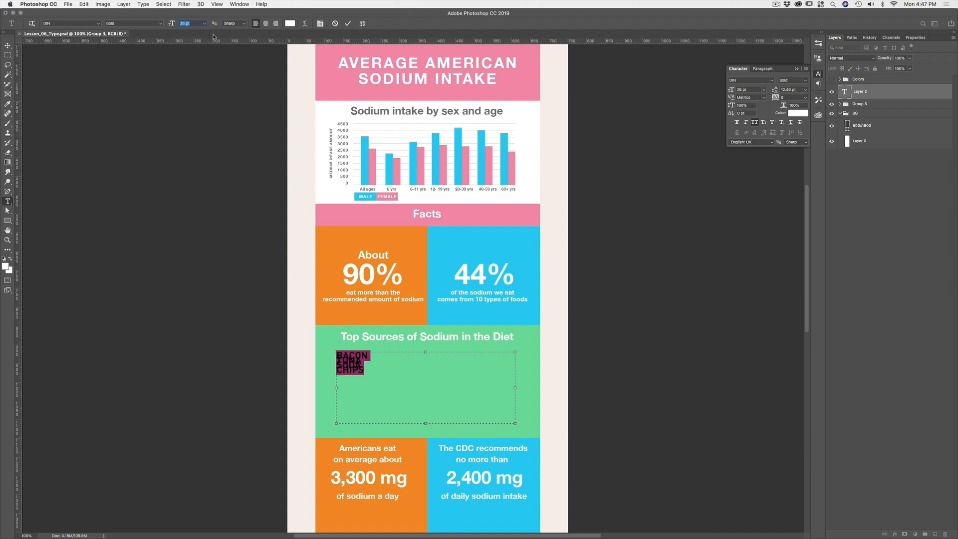
pyautogui.press('Up')
pyautogui.press('Up')
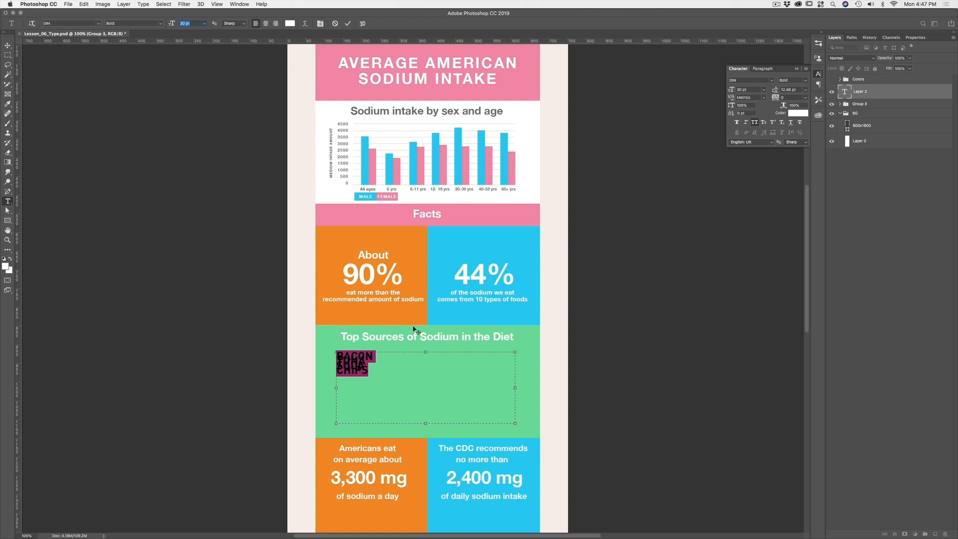
# - Set the leading of the four food list lines to 31 pt
pyautogui.click(818, 75)
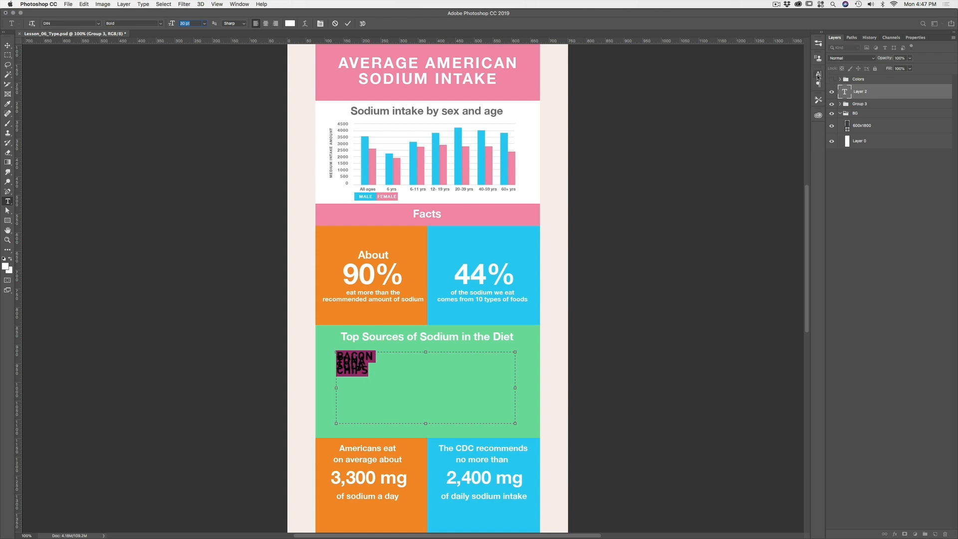
pyautogui.click(818, 75)
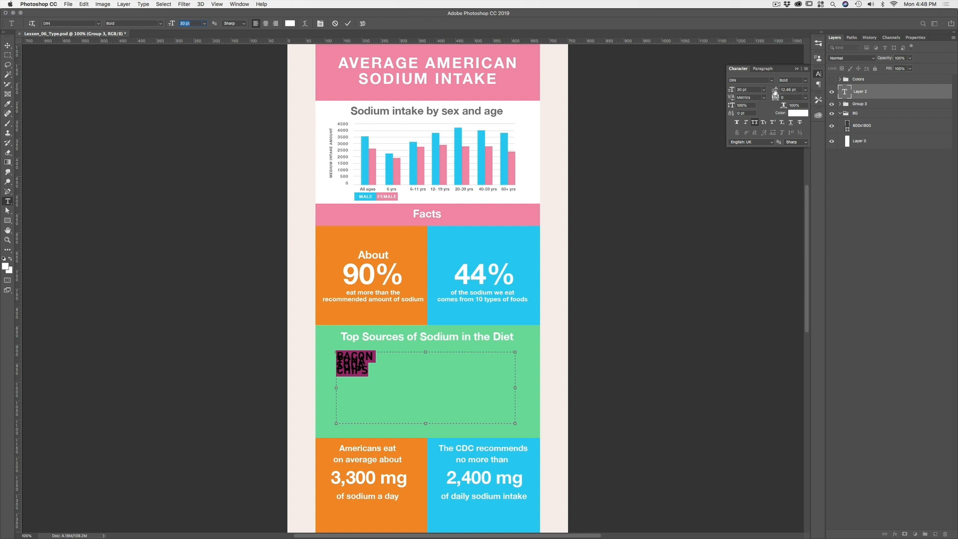
pyautogui.moveTo(775, 90); pyautogui.dragTo(782, 90)
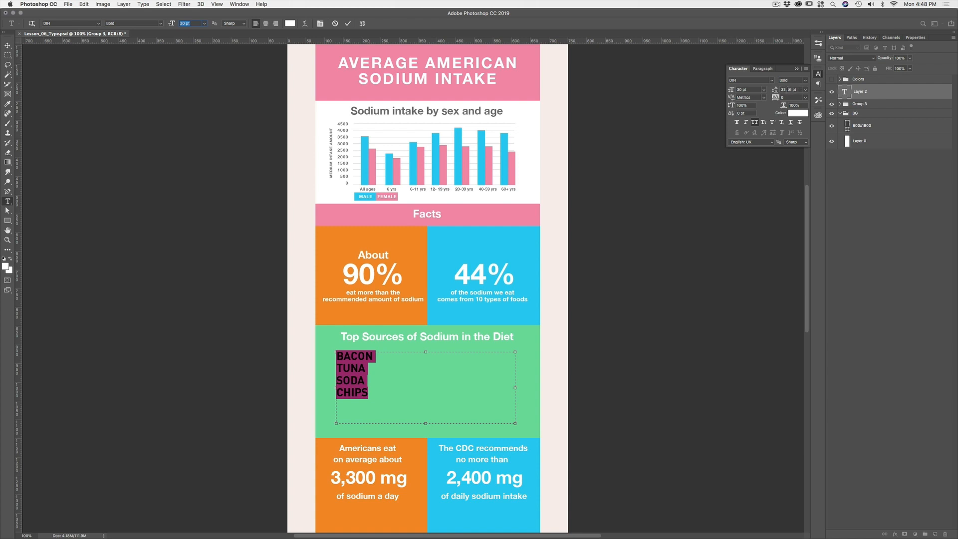
pyautogui.click(796, 89)
pyautogui.press('Up')
pyautogui.press('Down')
pyautogui.press('Down')
# - Center-align the four food list lines within their text box and commit the text
pyautogui.click(763, 69)
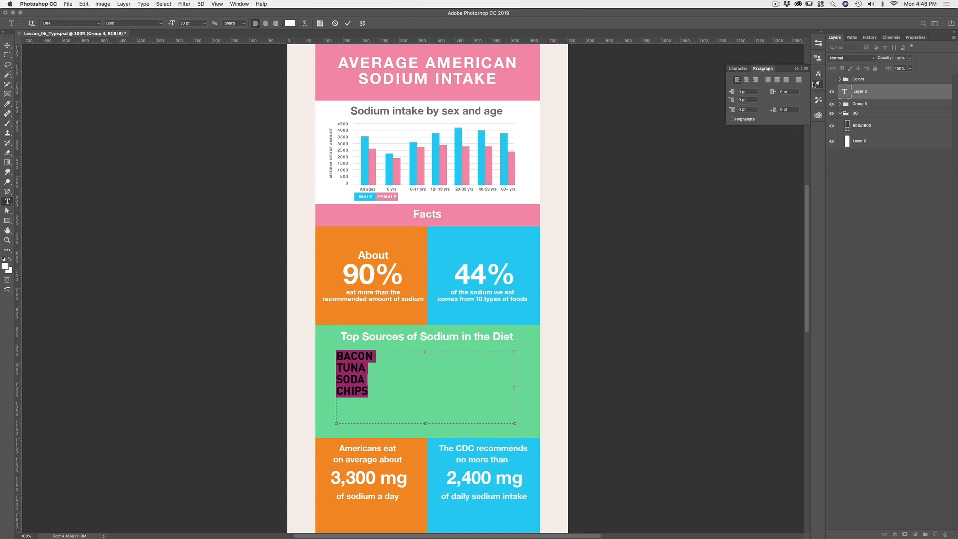
pyautogui.click(738, 69)
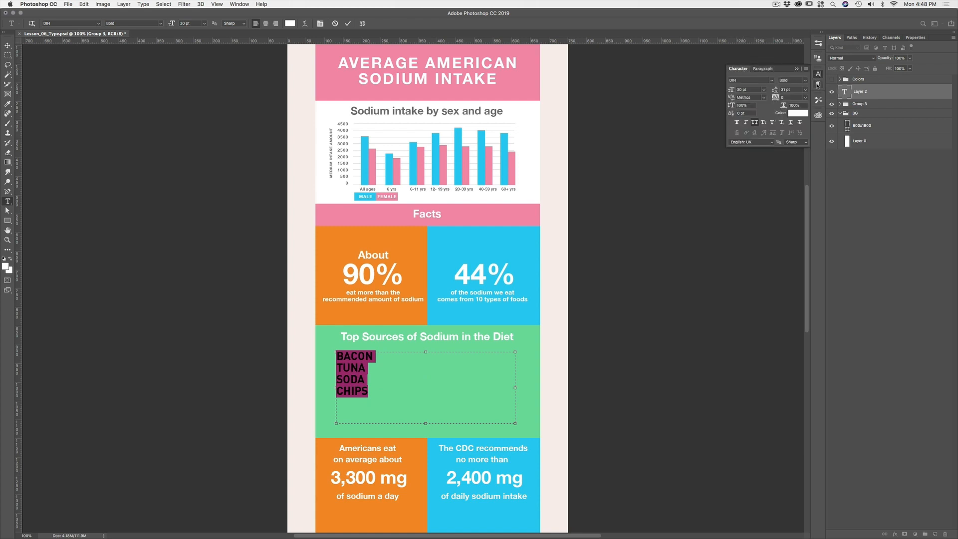
pyautogui.click(818, 84)
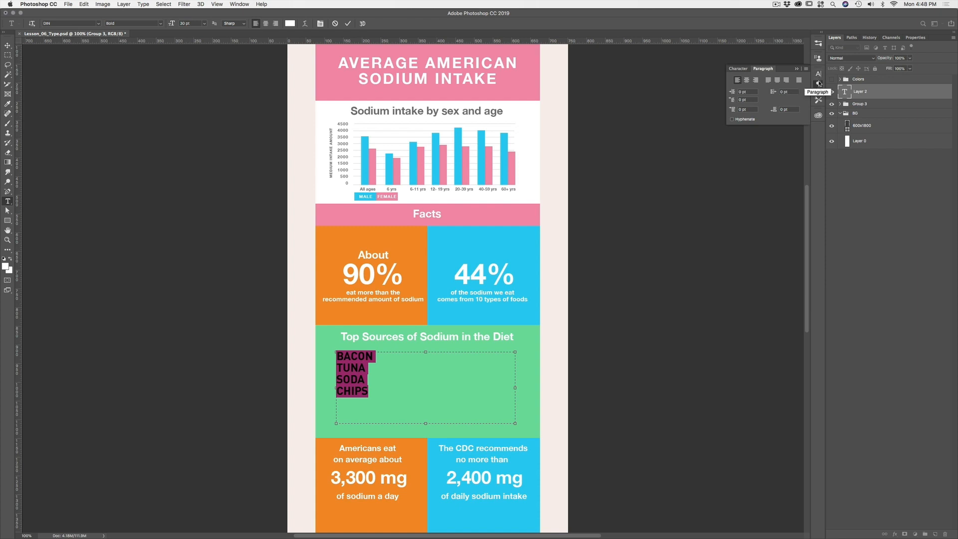
pyautogui.click(819, 84)
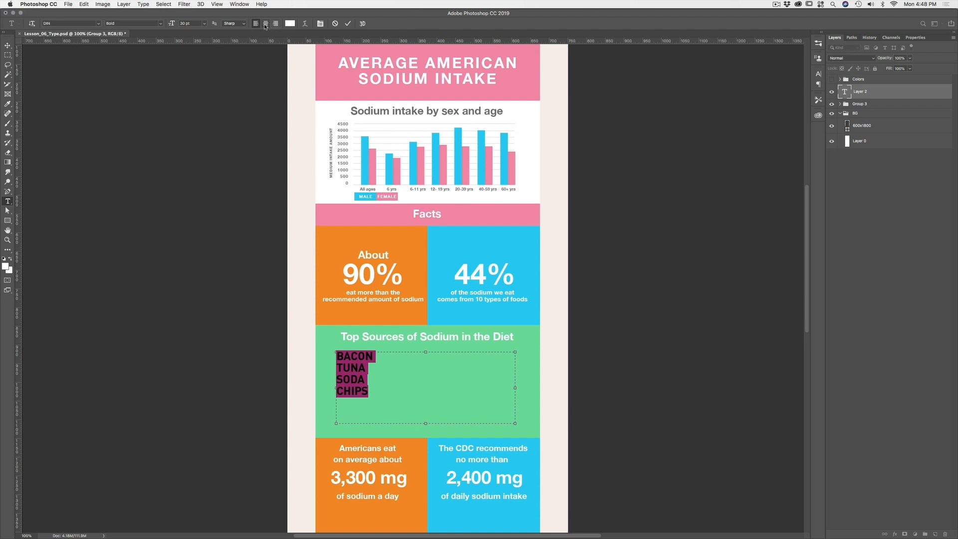
pyautogui.click(265, 25)
pyautogui.click(275, 24)
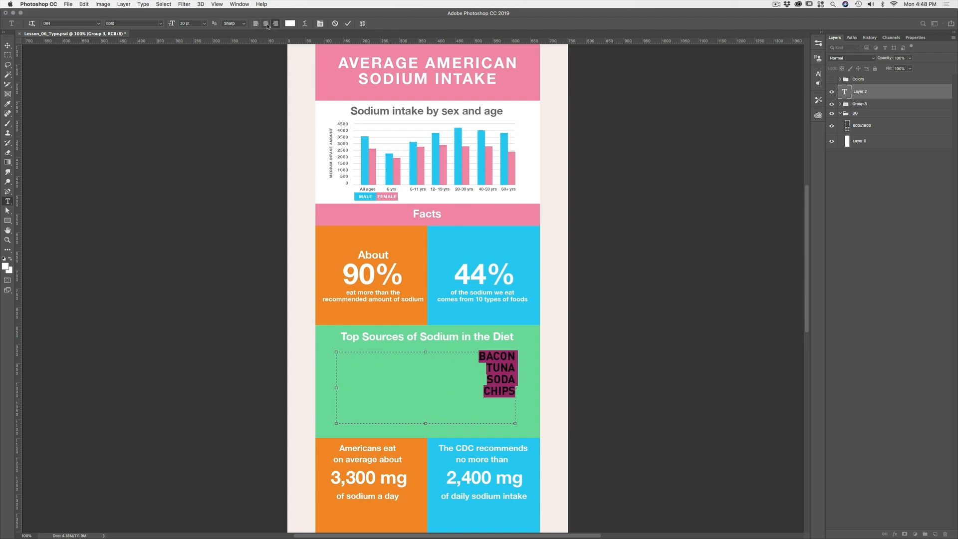
pyautogui.click(267, 24)
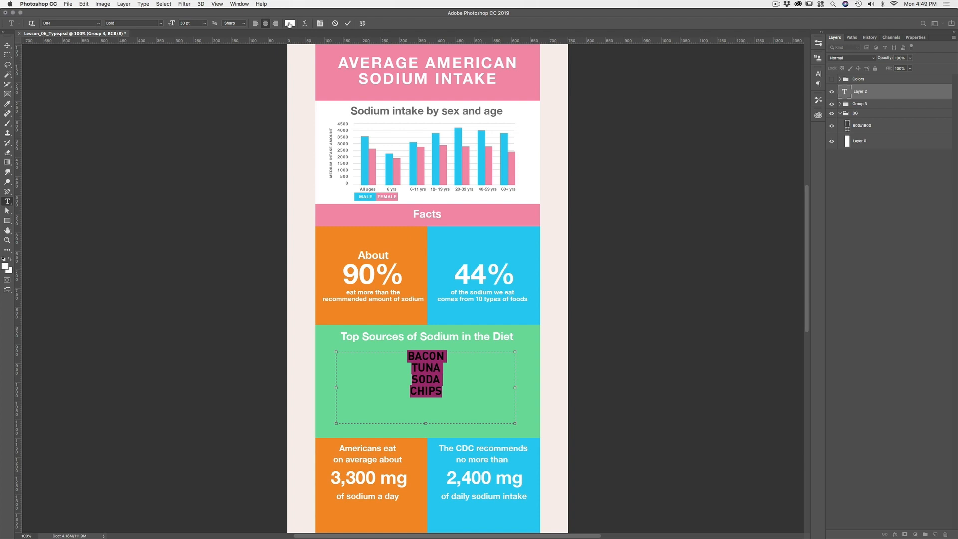
pyautogui.click(818, 74)
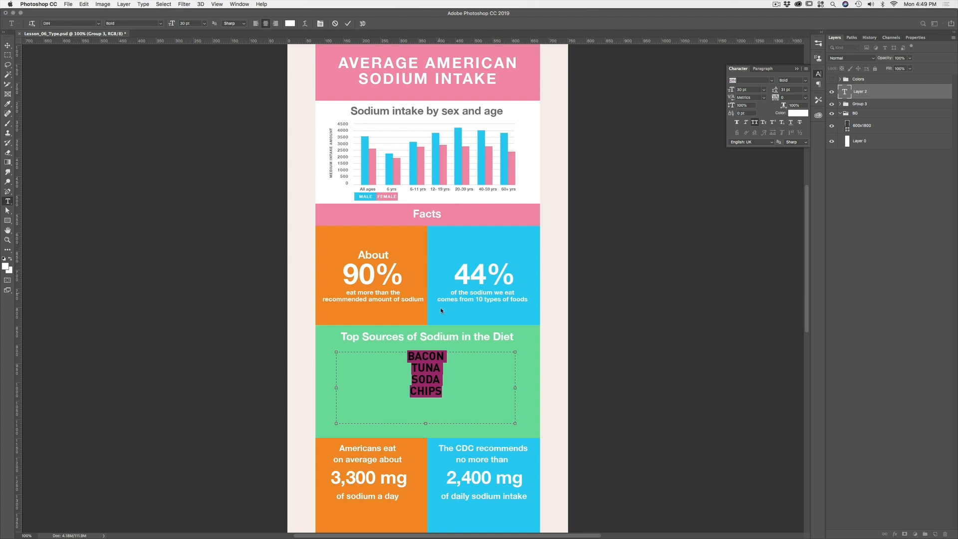
pyautogui.click(465, 371)
pyautogui.press('super+Return')
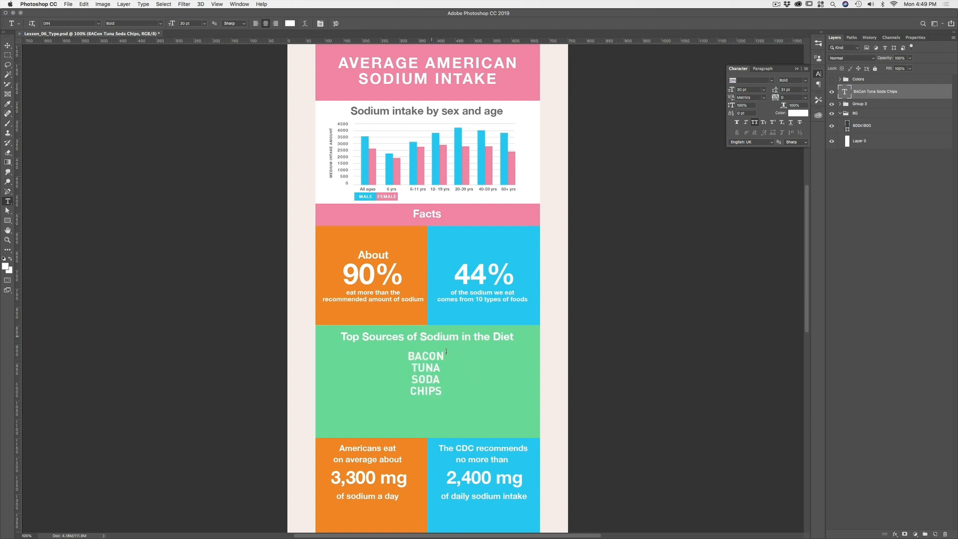
# - Enter and leave text editing of the food list, once from the canvas and once from its layer thumbnail
pyautogui.click(9, 47)
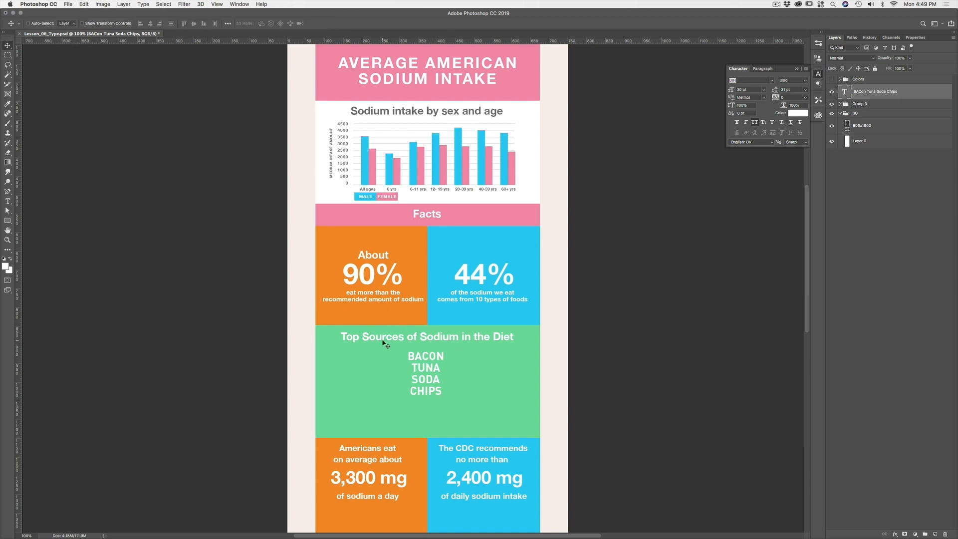
pyautogui.doubleClick(431, 366)
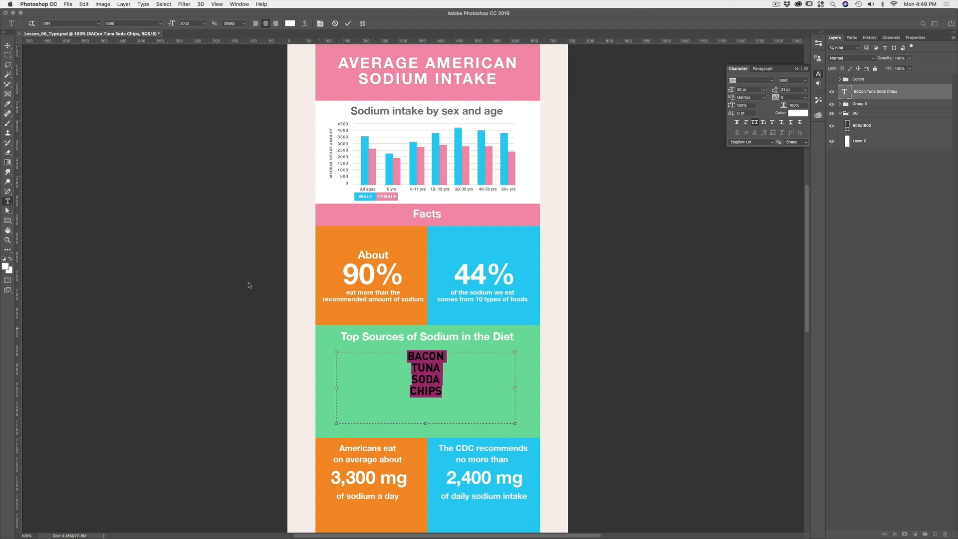
pyautogui.click(8, 46)
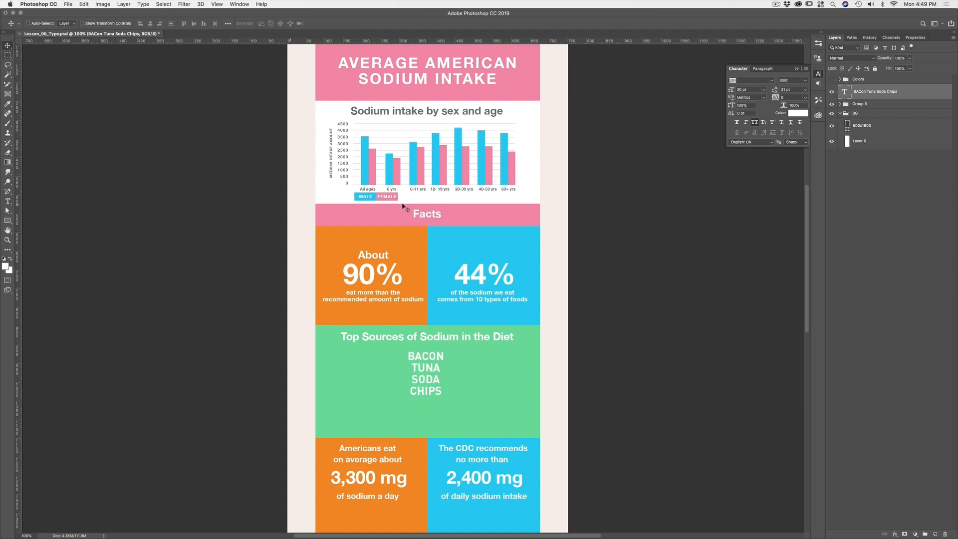
pyautogui.doubleClick(845, 92)
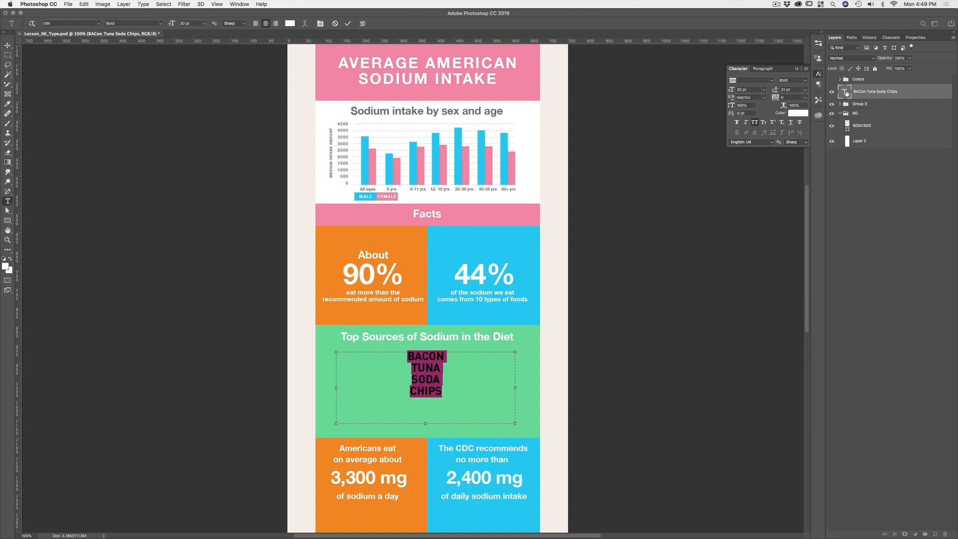
pyautogui.click(442, 390)
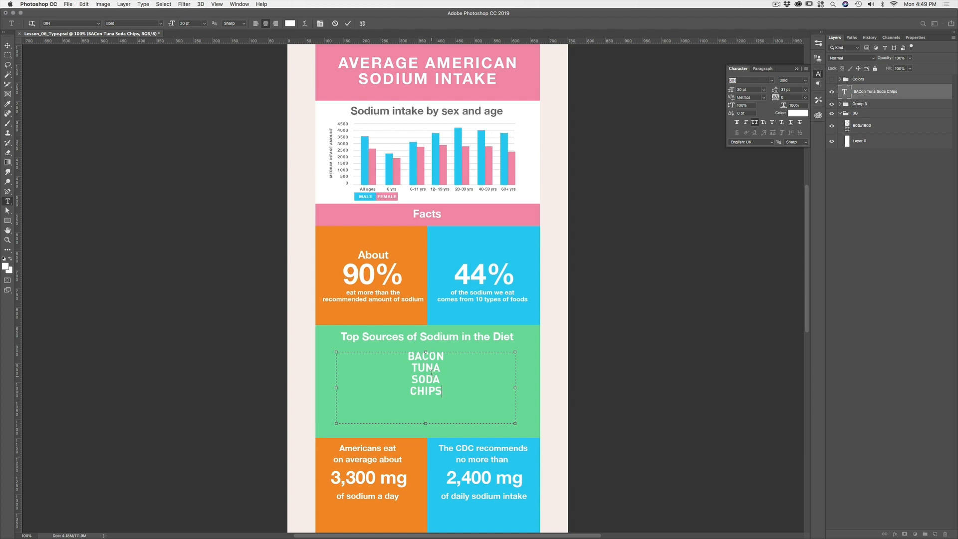
pyautogui.click(8, 46)
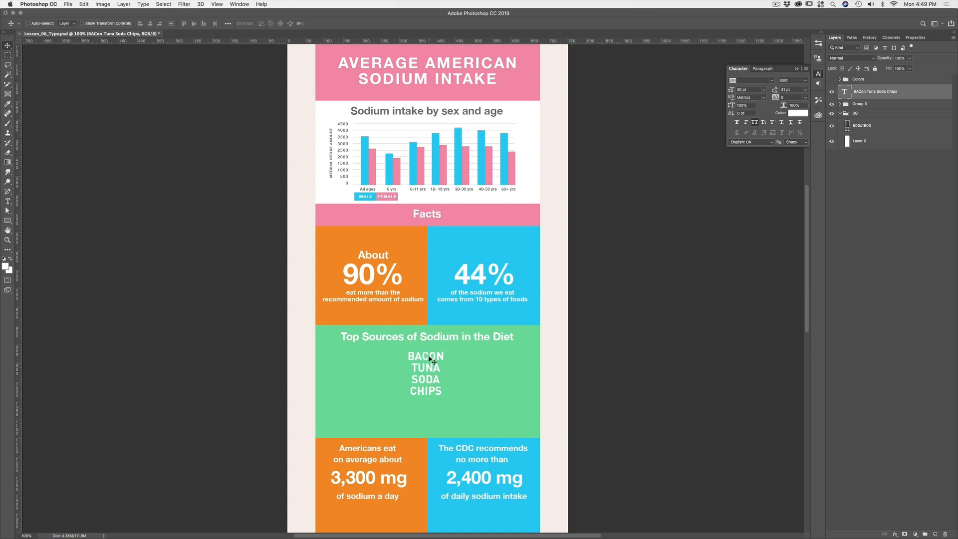
# - Move the food list slightly down in the green section and scale it up proportionally to about 43 pt text
pyautogui.moveTo(428, 363)
pyautogui.mouseDown()
pyautogui.moveTo(427, 387)
pyautogui.moveTo(431, 372)
pyautogui.mouseUp()
pyautogui.press('super+t')
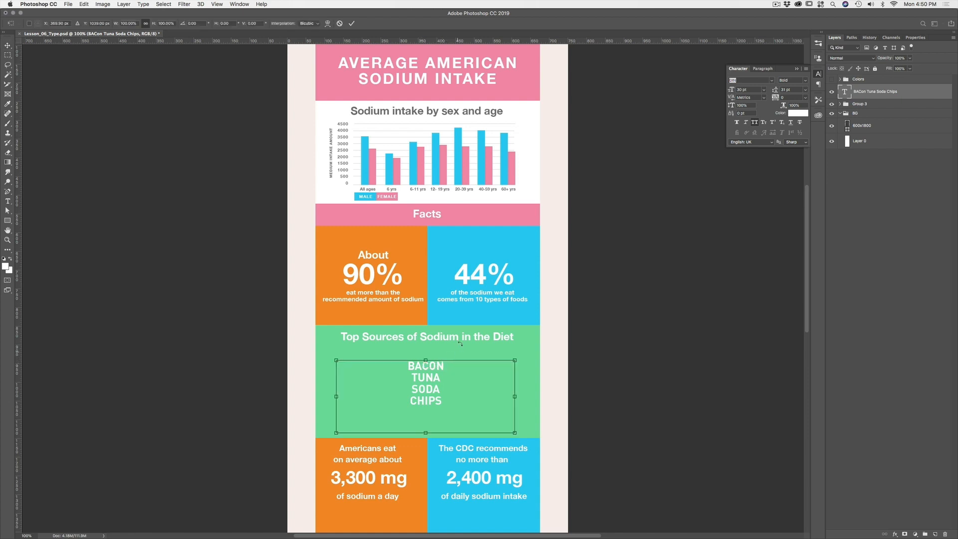
pyautogui.moveTo(516, 433); pyautogui.dragTo(559, 443)
pyautogui.moveTo(436, 403); pyautogui.dragTo(437, 412)
pyautogui.press('Return')
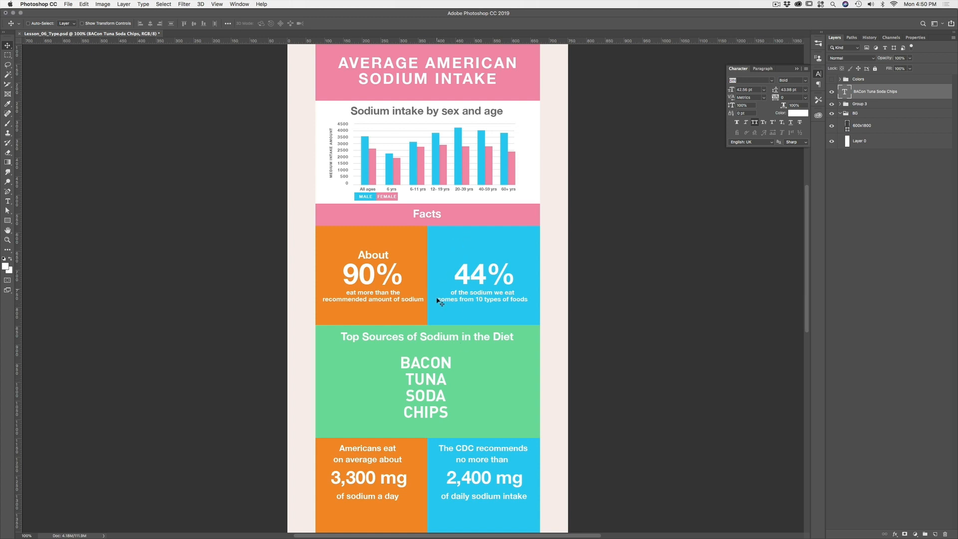
# - Add a Drop Shadow layer style to the food list text layer
pyautogui.moveTo(483, 261); pyautogui.dragTo(477, 317)
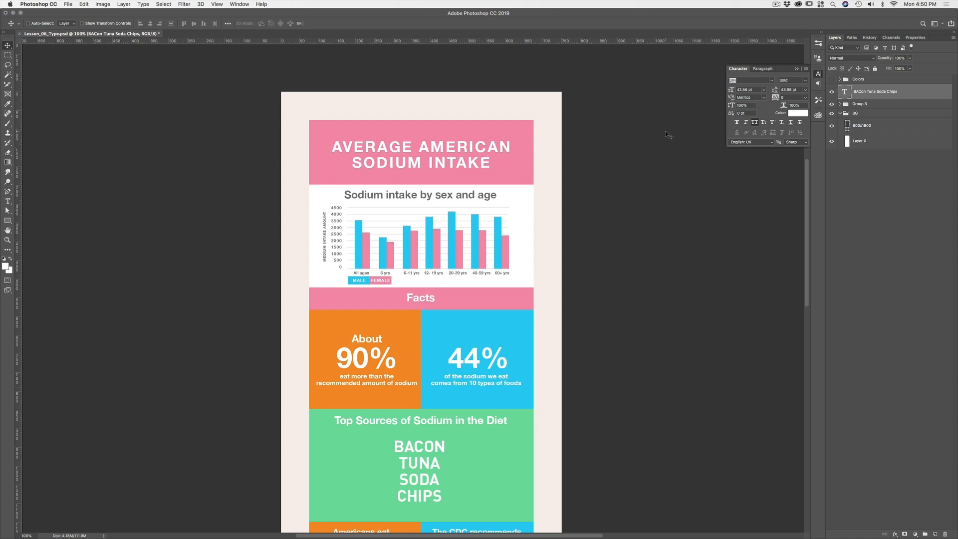
pyautogui.doubleClick(914, 92)
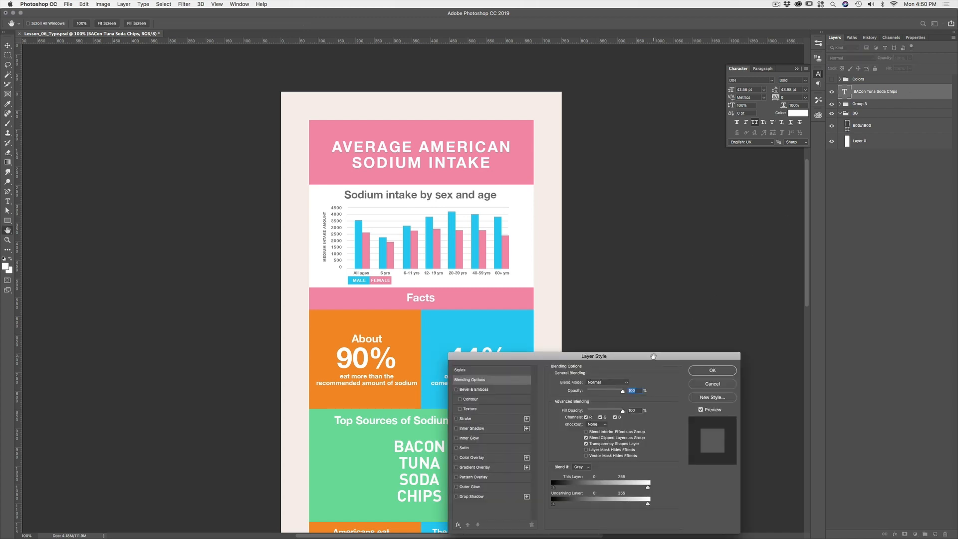
pyautogui.moveTo(653, 357); pyautogui.dragTo(770, 263)
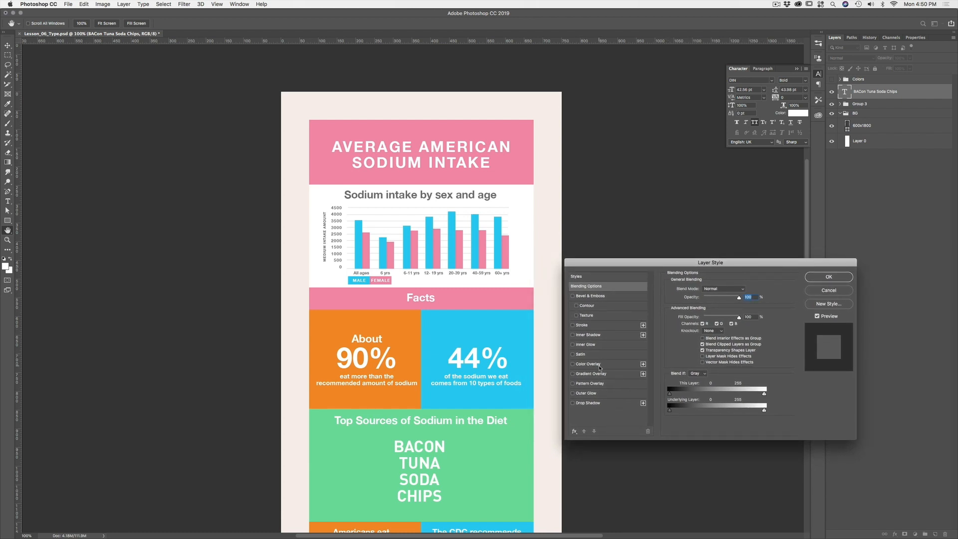
pyautogui.click(587, 403)
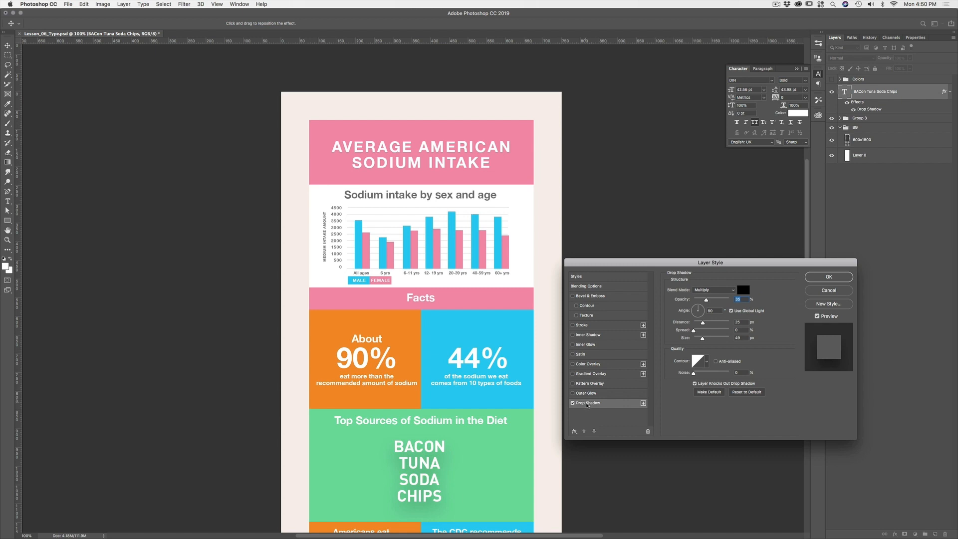
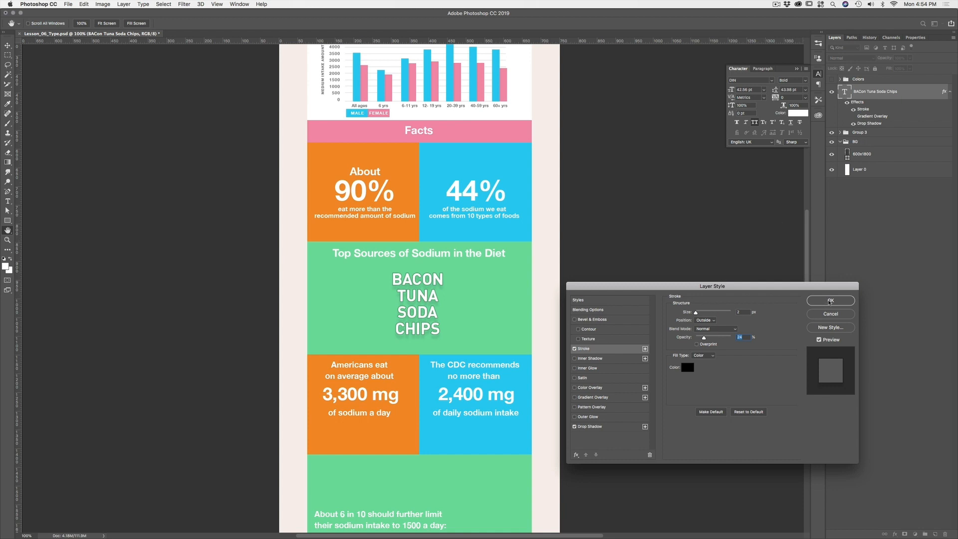
# - Apply the layer styles to the food list layer and save the document
pyautogui.click(829, 300)
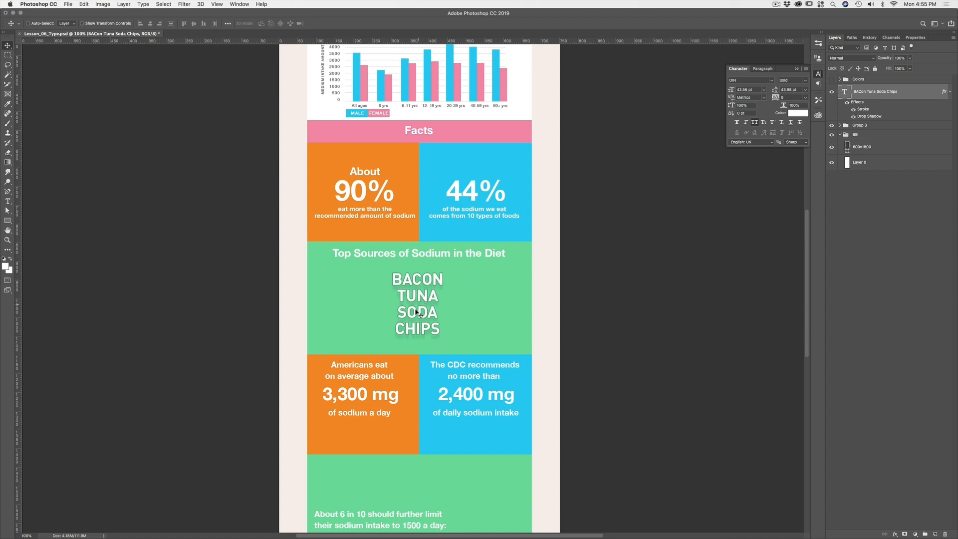
pyautogui.press('super+s')
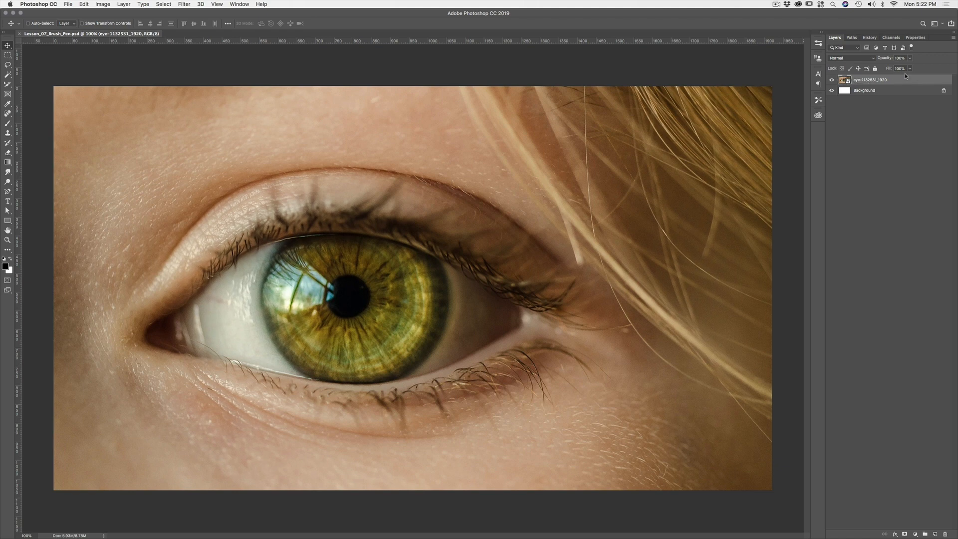
# - In Lesson_07_Brush_Pen.psd, lower the eye photo layer's opacity to 62% and lock all of its attributes
pyautogui.moveTo(886, 59); pyautogui.dragTo(871, 59)
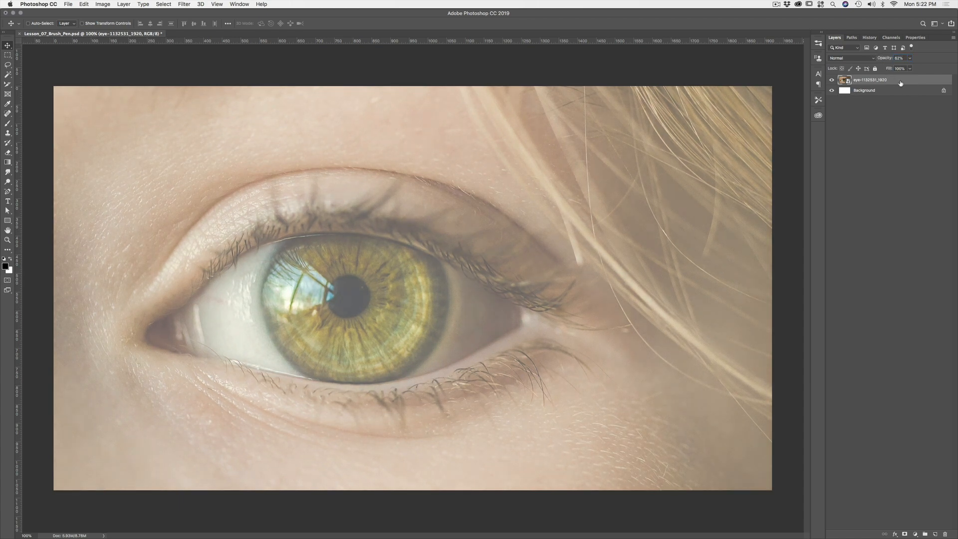
pyautogui.click(875, 69)
pyautogui.click(536, 208)
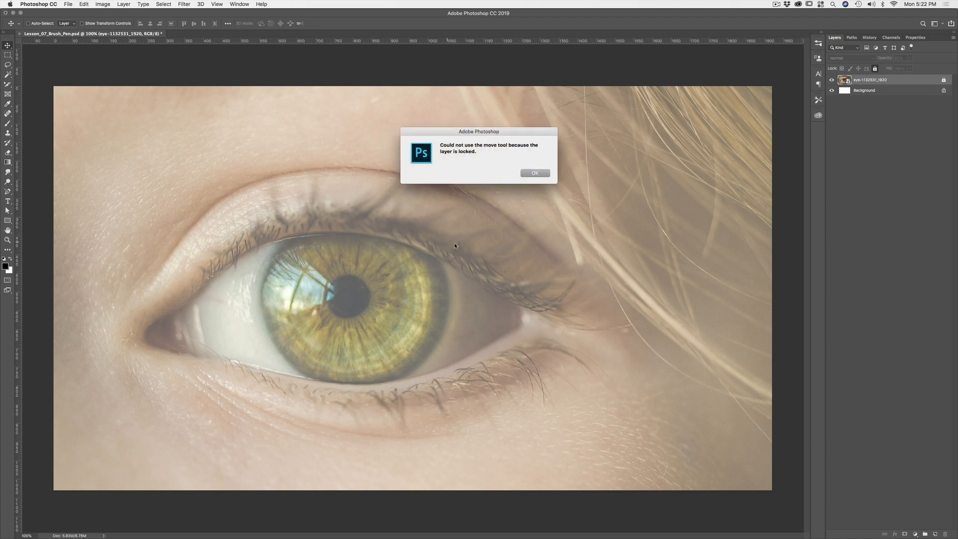
pyautogui.click(533, 173)
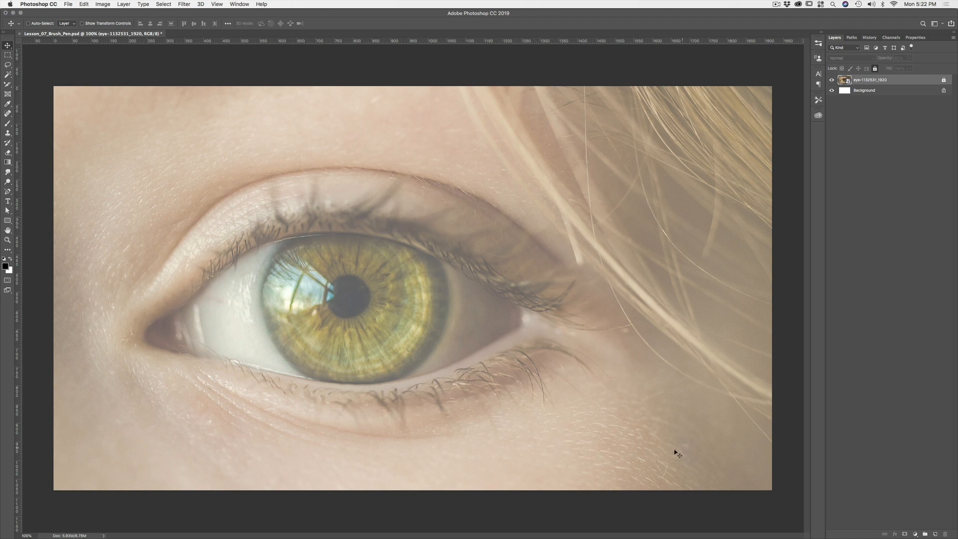
# - Create a new layer above the eye photo and name it Working
pyautogui.click(934, 534)
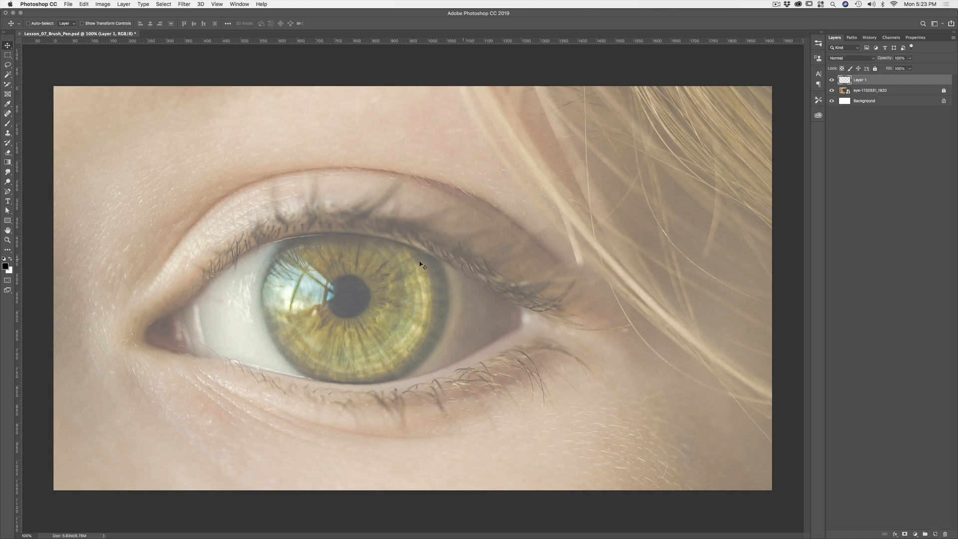
pyautogui.doubleClick(862, 84)
pyautogui.write('W')
pyautogui.press('Return')
# - Activate the Brush tool and display the Brush Settings beside the canvas
pyautogui.click(8, 123)
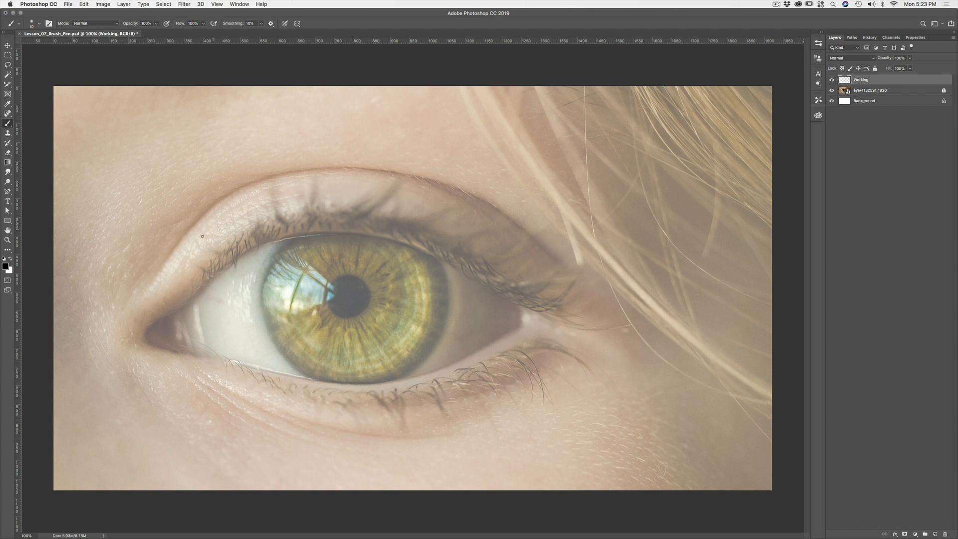
pyautogui.click(818, 44)
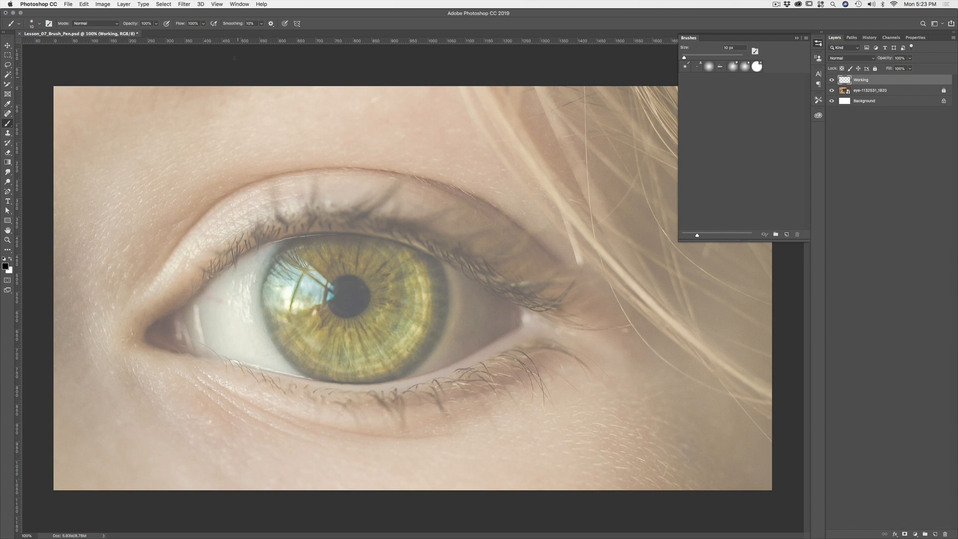
pyautogui.click(242, 5)
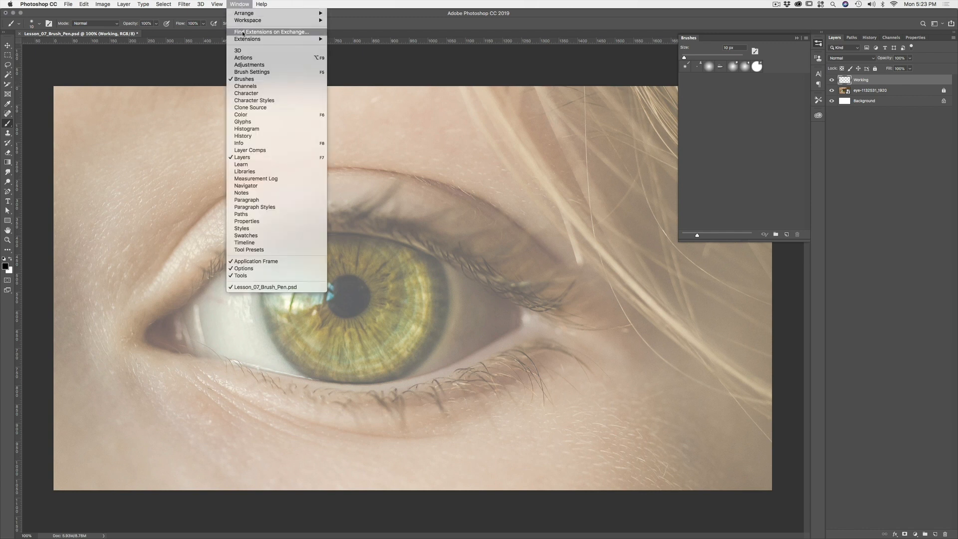
pyautogui.click(252, 72)
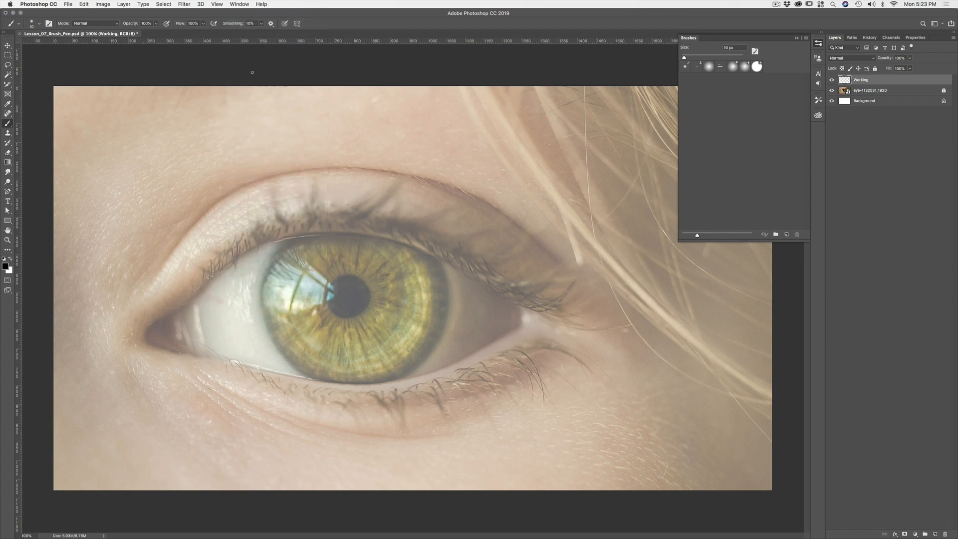
pyautogui.click(742, 43)
pyautogui.moveTo(742, 42)
pyautogui.mouseDown()
pyautogui.moveTo(666, 54)
pyautogui.moveTo(681, 50)
pyautogui.mouseUp()
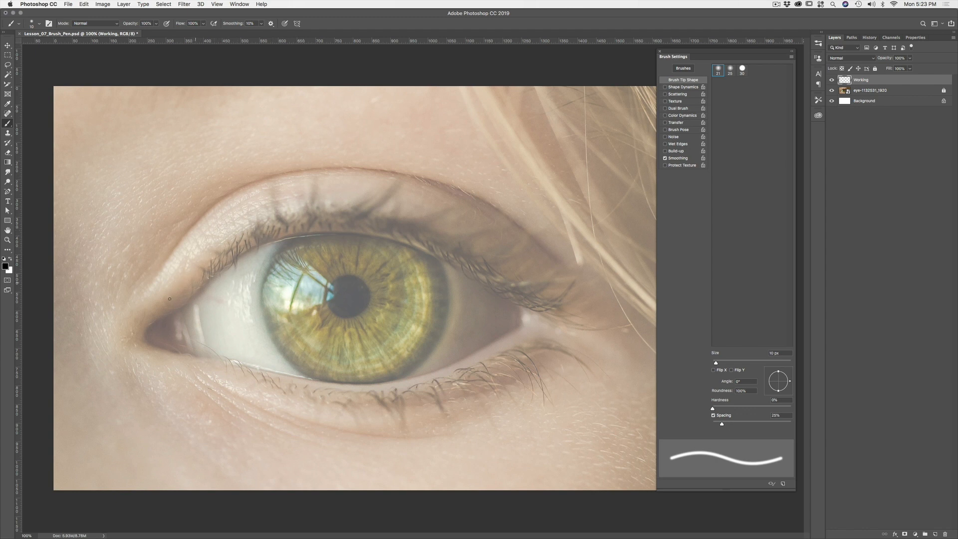
# - Trace the eye's outline in black, starting the upper lid at 10 px and completing the contour with a 20 px brush
pyautogui.moveTo(143, 325)
pyautogui.mouseDown()
pyautogui.moveTo(225, 258)
pyautogui.moveTo(270, 238)
pyautogui.moveTo(378, 229)
pyautogui.moveTo(439, 245)
pyautogui.moveTo(423, 245)
pyautogui.moveTo(524, 299)
pyautogui.moveTo(526, 327)
pyautogui.moveTo(493, 349)
pyautogui.mouseUp()
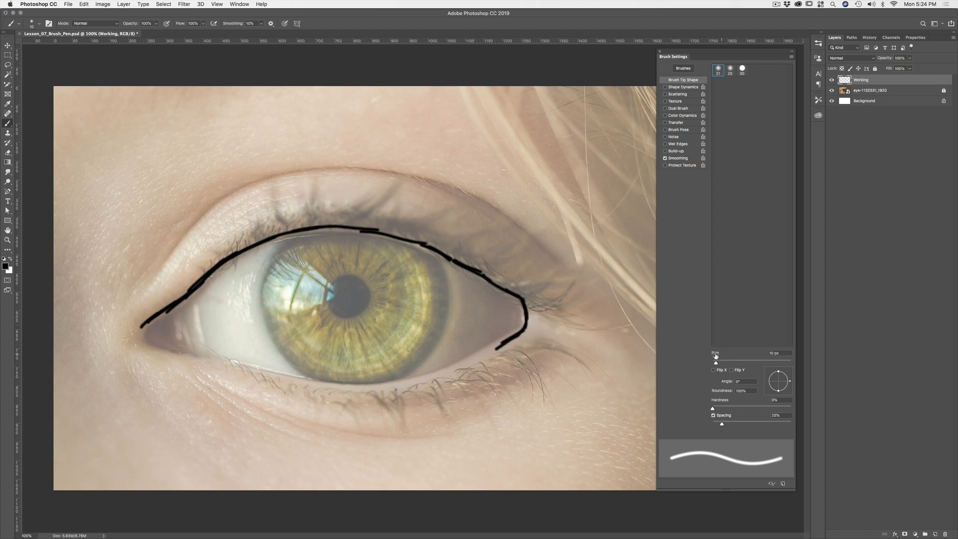
pyautogui.moveTo(714, 353); pyautogui.dragTo(719, 353)
pyautogui.moveTo(497, 345); pyautogui.dragTo(377, 384)
pyautogui.moveTo(153, 351)
pyautogui.mouseDown()
pyautogui.moveTo(295, 380)
pyautogui.moveTo(379, 383)
pyautogui.moveTo(341, 377)
pyautogui.mouseUp()
pyautogui.moveTo(150, 351)
pyautogui.mouseDown()
pyautogui.moveTo(133, 340)
pyautogui.moveTo(138, 327)
pyautogui.moveTo(135, 337)
pyautogui.mouseUp()
pyautogui.moveTo(163, 312)
pyautogui.mouseDown()
pyautogui.moveTo(253, 240)
pyautogui.moveTo(221, 259)
pyautogui.moveTo(276, 232)
pyautogui.moveTo(249, 243)
pyautogui.moveTo(290, 230)
pyautogui.moveTo(324, 228)
pyautogui.moveTo(282, 235)
pyautogui.moveTo(369, 229)
pyautogui.moveTo(407, 235)
pyautogui.moveTo(521, 287)
pyautogui.moveTo(503, 281)
pyautogui.moveTo(525, 316)
pyautogui.moveTo(500, 350)
pyautogui.moveTo(519, 314)
pyautogui.mouseUp()
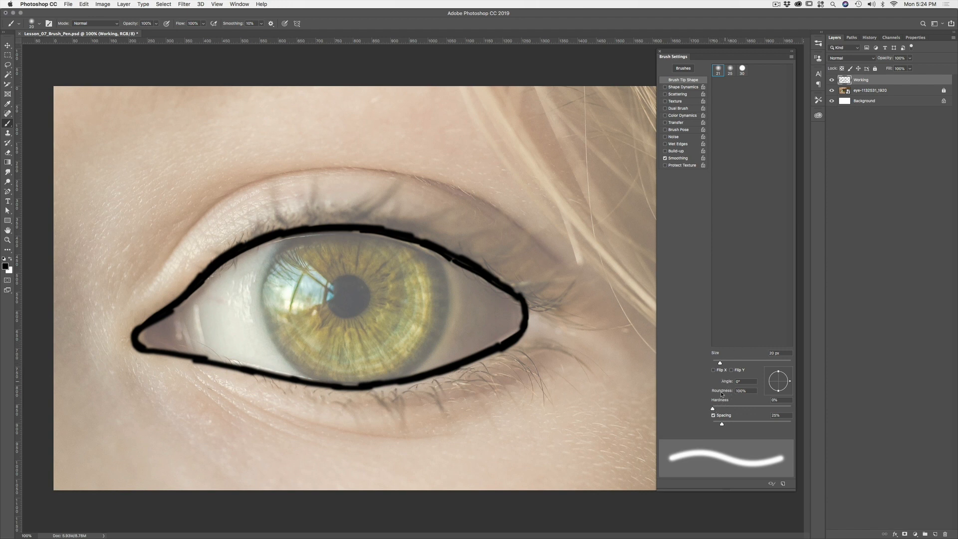
# - Thicken the outline around the eye's outer corner at 43% brush hardness, and along the outer upper lid at 70% spacing
pyautogui.moveTo(713, 408); pyautogui.dragTo(744, 408)
pyautogui.moveTo(508, 349)
pyautogui.mouseDown()
pyautogui.moveTo(471, 365)
pyautogui.moveTo(506, 349)
pyautogui.moveTo(422, 381)
pyautogui.moveTo(499, 358)
pyautogui.moveTo(524, 337)
pyautogui.moveTo(511, 355)
pyautogui.moveTo(530, 313)
pyautogui.moveTo(498, 280)
pyautogui.mouseUp()
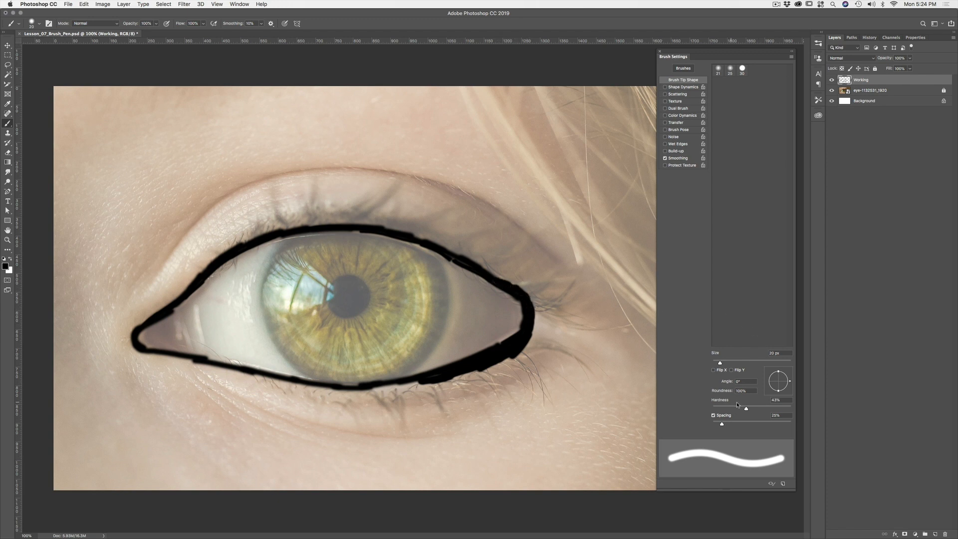
pyautogui.moveTo(721, 425); pyautogui.dragTo(744, 422)
pyautogui.moveTo(438, 233); pyautogui.dragTo(512, 283)
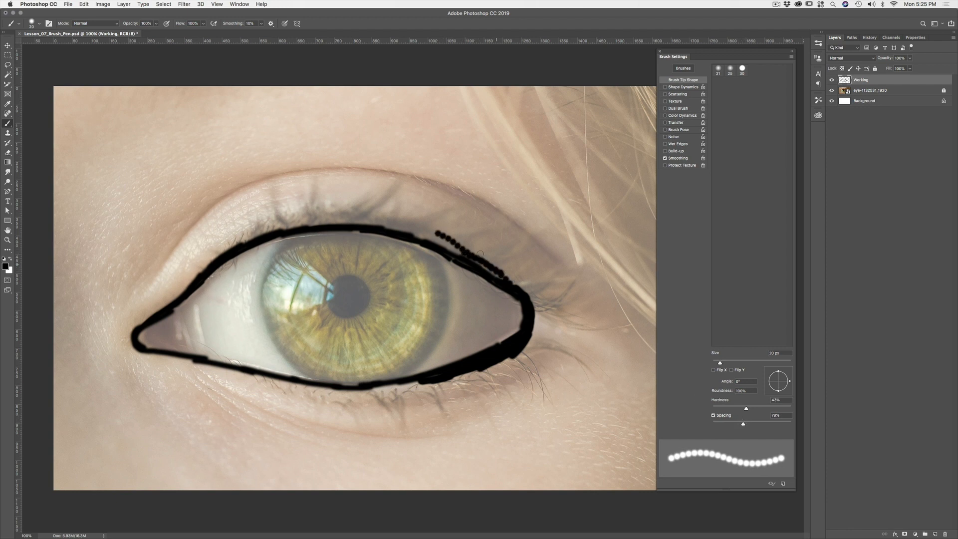
pyautogui.moveTo(433, 233); pyautogui.dragTo(468, 255)
pyautogui.moveTo(423, 234)
pyautogui.mouseDown()
pyautogui.moveTo(499, 279)
pyautogui.moveTo(422, 229)
pyautogui.moveTo(447, 238)
pyautogui.moveTo(474, 257)
pyautogui.moveTo(415, 229)
pyautogui.moveTo(521, 289)
pyautogui.mouseUp()
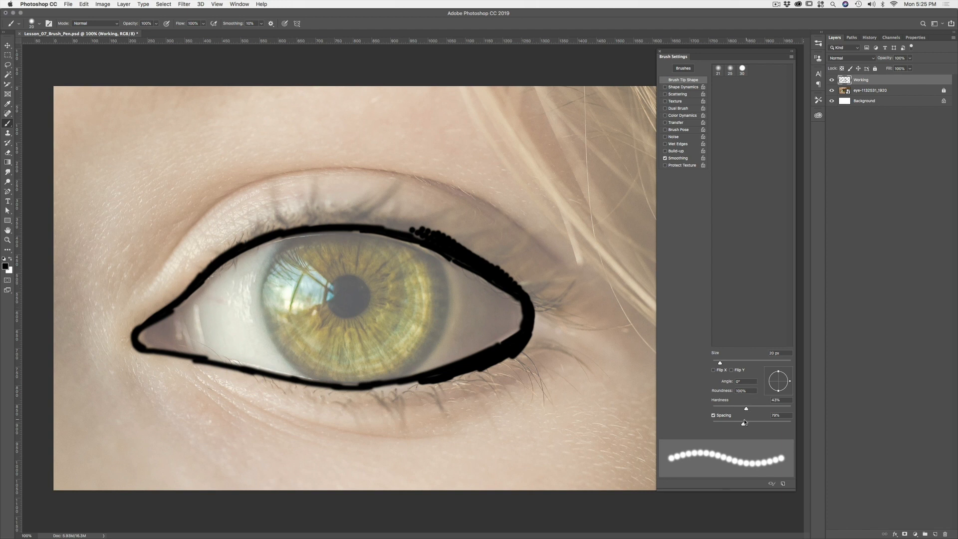
# - Try 174% brush spacing with two dotted curves beyond the eye's outer corner, undo both and reduce the spacing to 15%
pyautogui.moveTo(743, 426)
pyautogui.mouseDown()
pyautogui.moveTo(724, 428)
pyautogui.moveTo(766, 424)
pyautogui.mouseUp()
pyautogui.moveTo(405, 452)
pyautogui.mouseDown()
pyautogui.moveTo(446, 420)
pyautogui.moveTo(496, 423)
pyautogui.moveTo(574, 398)
pyautogui.moveTo(580, 330)
pyautogui.moveTo(552, 285)
pyautogui.mouseUp()
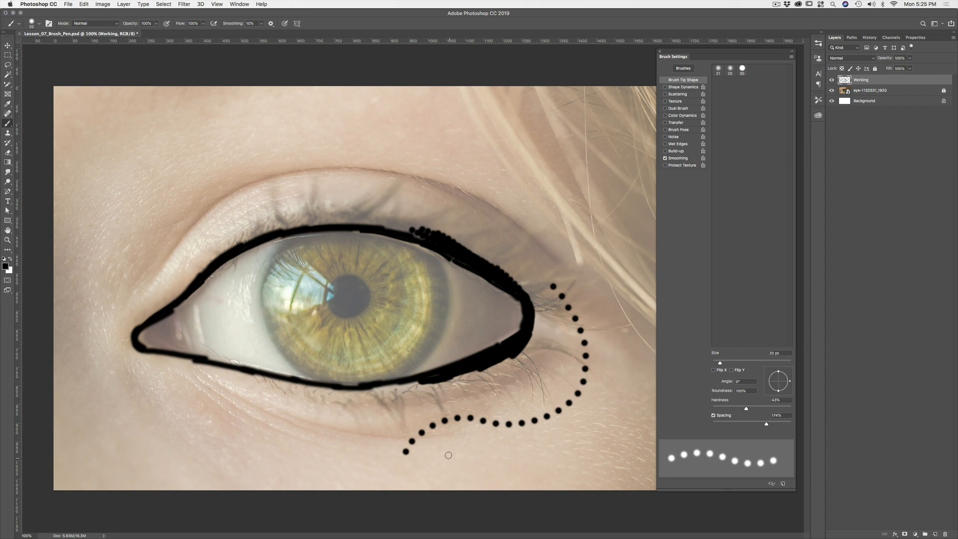
pyautogui.moveTo(445, 460)
pyautogui.mouseDown()
pyautogui.moveTo(547, 442)
pyautogui.moveTo(595, 414)
pyautogui.moveTo(608, 381)
pyautogui.moveTo(575, 281)
pyautogui.mouseUp()
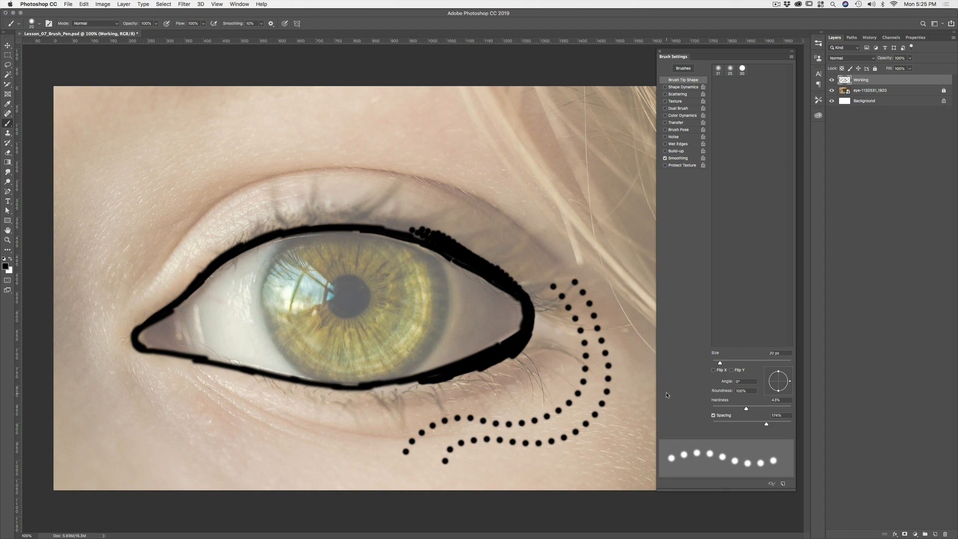
pyautogui.press('super+z')
pyautogui.press('super+z')
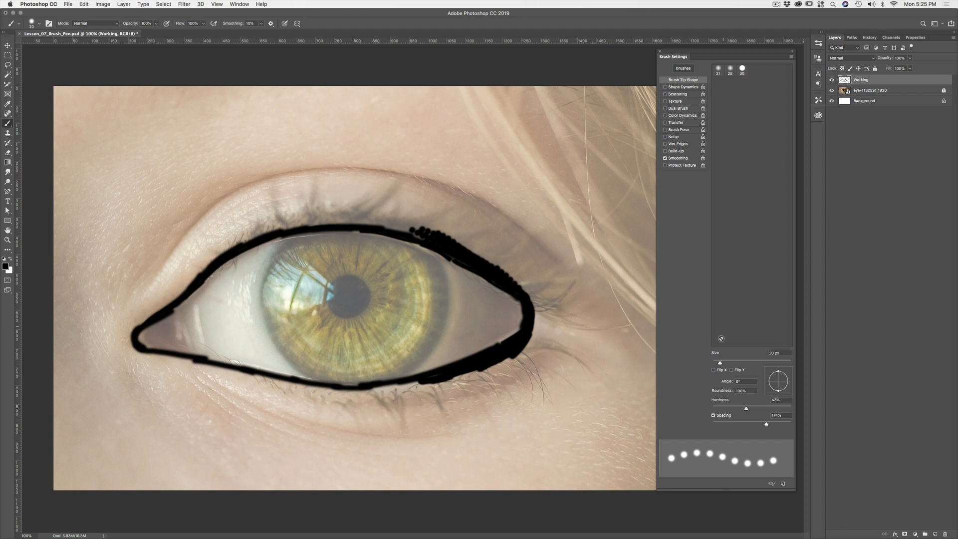
pyautogui.moveTo(764, 421); pyautogui.dragTo(720, 424)
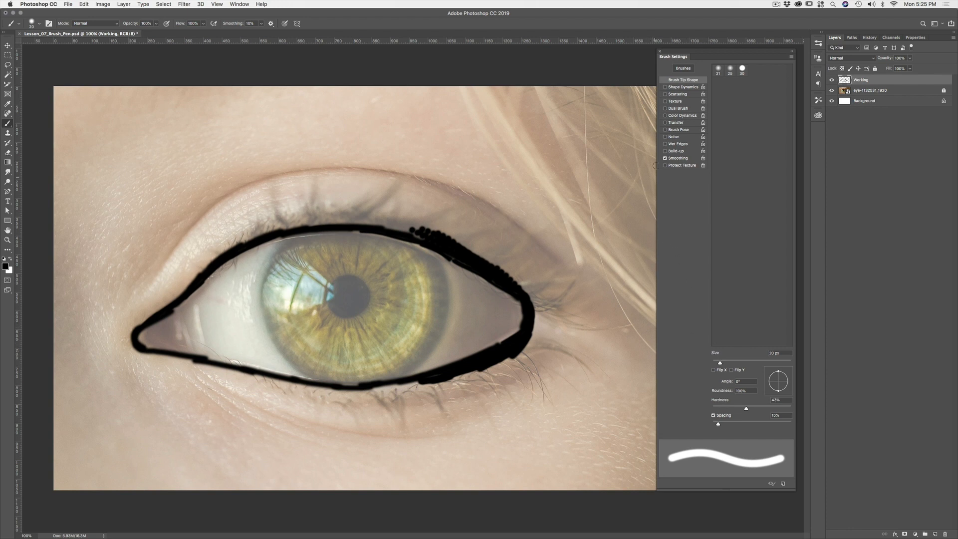
# - Restore the default brushes in the brush presets
pyautogui.click(39, 23)
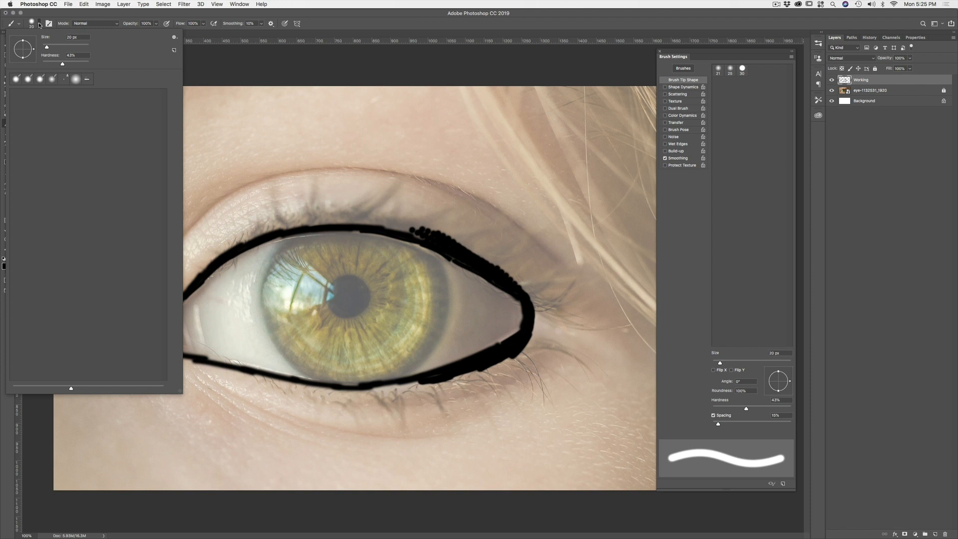
pyautogui.click(174, 37)
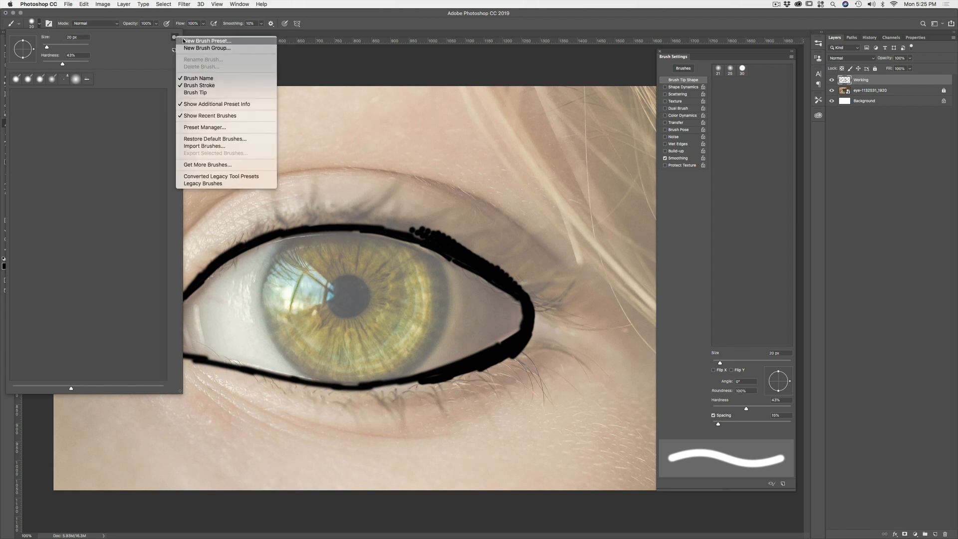
pyautogui.click(205, 127)
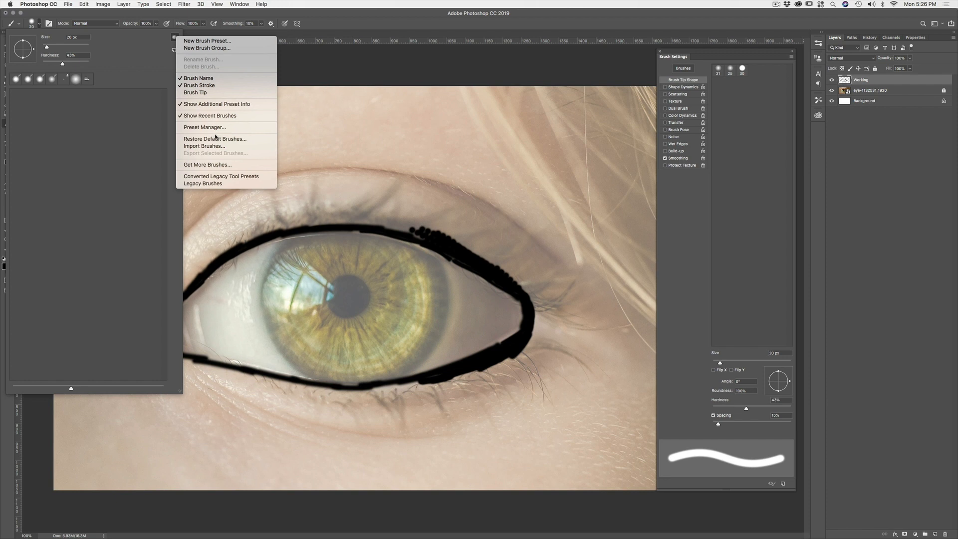
pyautogui.click(215, 139)
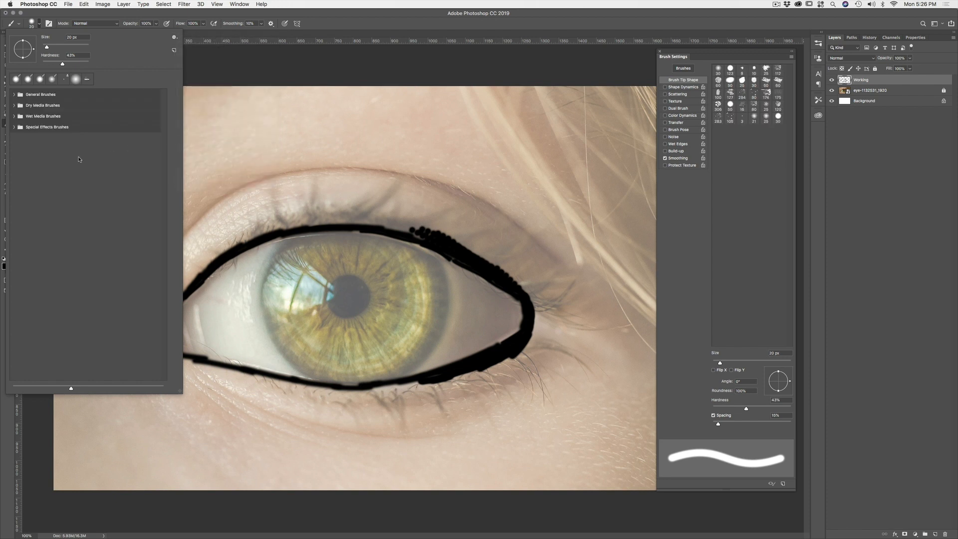
# - Choose the Soft Round brush from General Brushes and thicken the outline along the middle of the upper lid
pyautogui.click(14, 94)
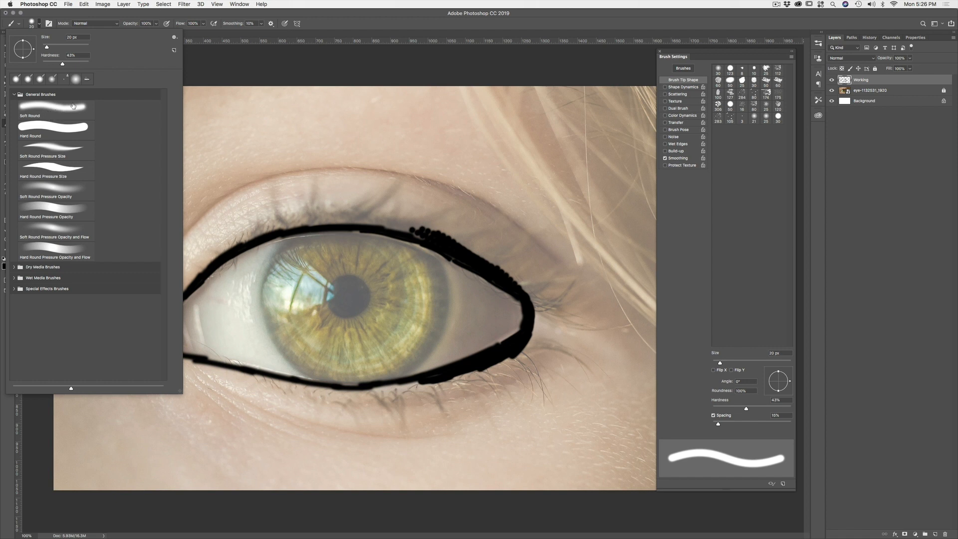
pyautogui.click(56, 109)
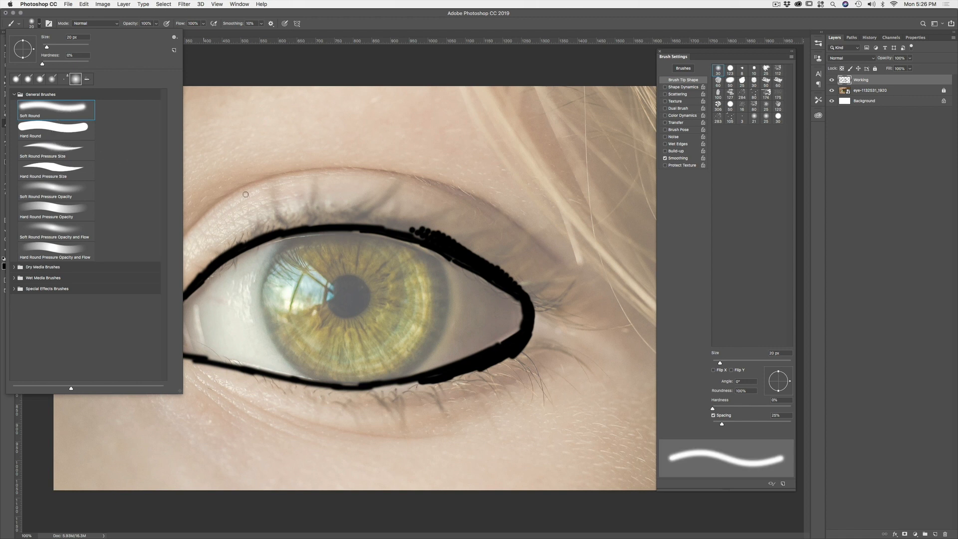
pyautogui.moveTo(301, 223)
pyautogui.mouseDown()
pyautogui.moveTo(372, 218)
pyautogui.moveTo(347, 220)
pyautogui.moveTo(412, 233)
pyautogui.moveTo(362, 216)
pyautogui.mouseUp()
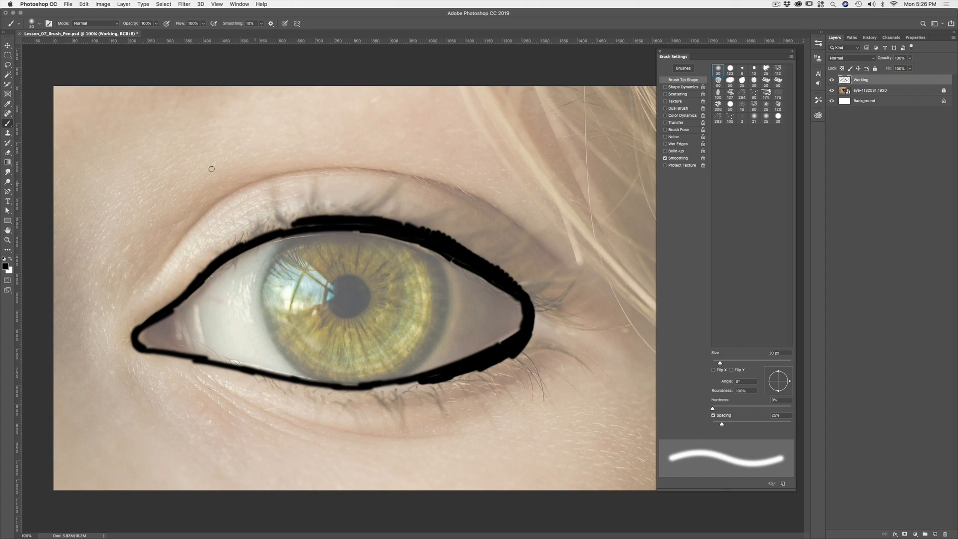
# - With the Soft Round Pressure Size brush, extend the thick line toward the inner upper lid and draw tapered lashes along it
pyautogui.click(38, 25)
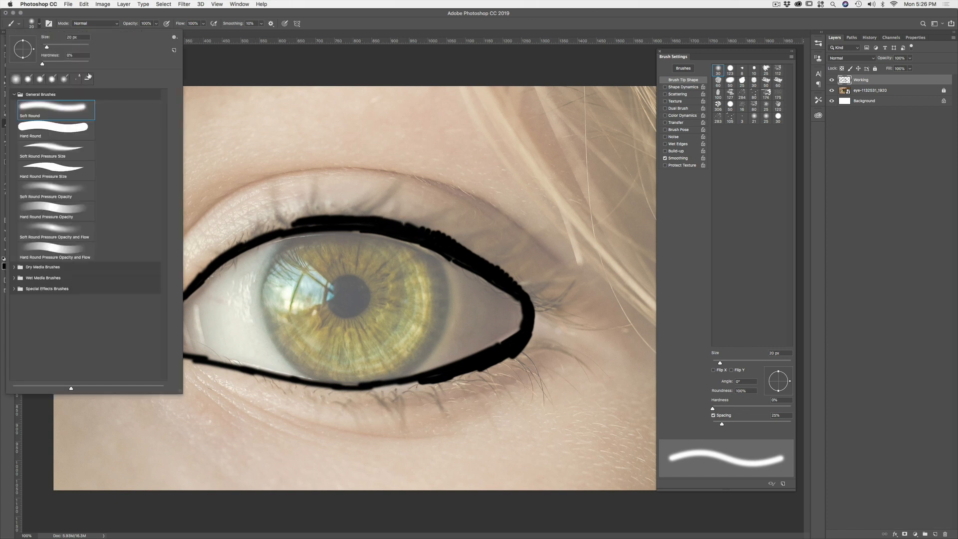
pyautogui.click(54, 149)
pyautogui.moveTo(252, 231)
pyautogui.mouseDown()
pyautogui.moveTo(303, 217)
pyautogui.moveTo(247, 236)
pyautogui.moveTo(315, 219)
pyautogui.mouseUp()
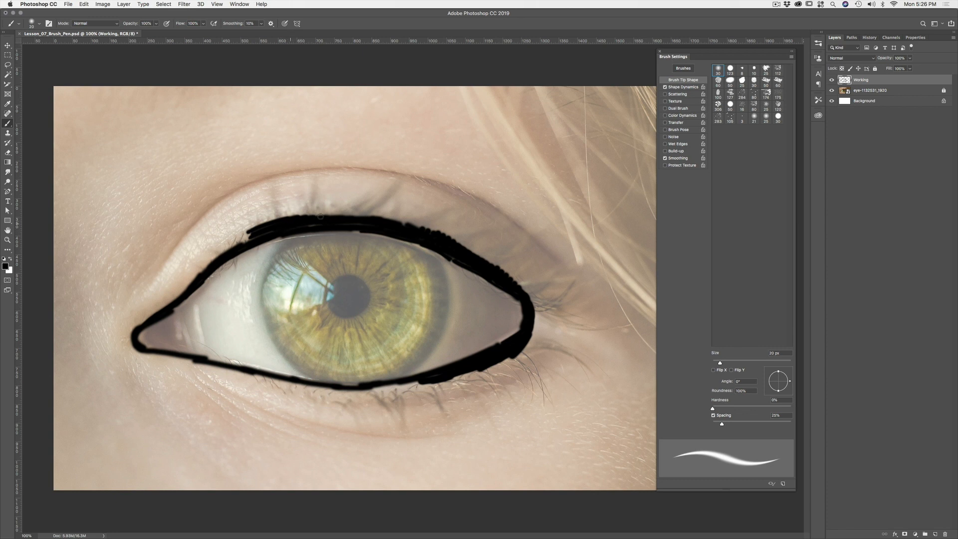
pyautogui.moveTo(214, 253)
pyautogui.mouseDown()
pyautogui.moveTo(264, 210)
pyautogui.moveTo(292, 208)
pyautogui.moveTo(314, 183)
pyautogui.mouseUp()
pyautogui.moveTo(330, 216)
pyautogui.mouseDown()
pyautogui.moveTo(318, 184)
pyautogui.moveTo(392, 186)
pyautogui.mouseUp()
pyautogui.moveTo(366, 219)
pyautogui.mouseDown()
pyautogui.moveTo(389, 192)
pyautogui.moveTo(420, 215)
pyautogui.moveTo(447, 206)
pyautogui.moveTo(442, 199)
pyautogui.moveTo(462, 221)
pyautogui.moveTo(483, 218)
pyautogui.mouseUp()
pyautogui.moveTo(438, 243)
pyautogui.mouseDown()
pyautogui.moveTo(502, 217)
pyautogui.moveTo(450, 250)
pyautogui.moveTo(507, 231)
pyautogui.moveTo(525, 263)
pyautogui.mouseUp()
pyautogui.moveTo(506, 274); pyautogui.dragTo(570, 282)
pyautogui.moveTo(199, 271)
pyautogui.mouseDown()
pyautogui.moveTo(210, 239)
pyautogui.moveTo(218, 245)
pyautogui.mouseUp()
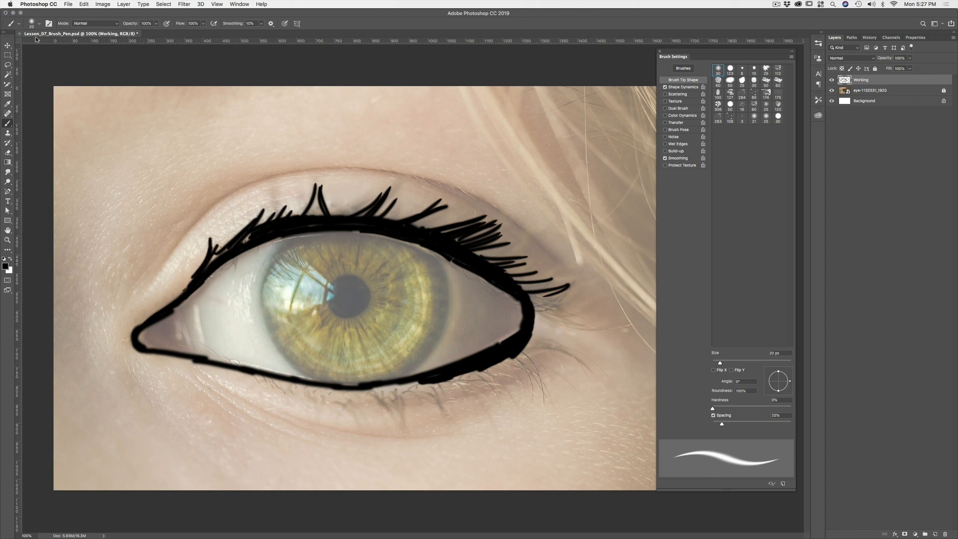
# - With the KYLE Ultimate Pencil Hard dry media brush, sketch fine lashes along the lower lid out to the outer corner
pyautogui.click(33, 25)
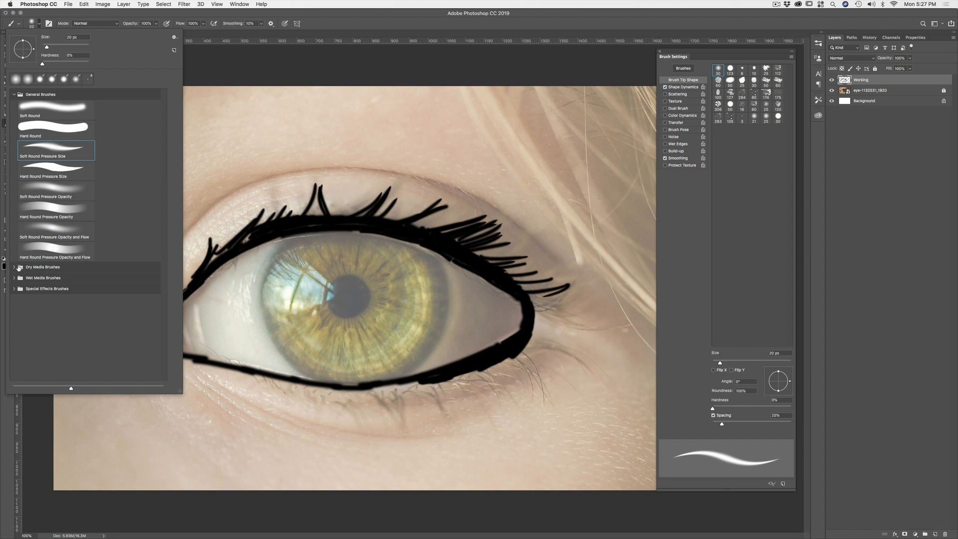
pyautogui.click(14, 266)
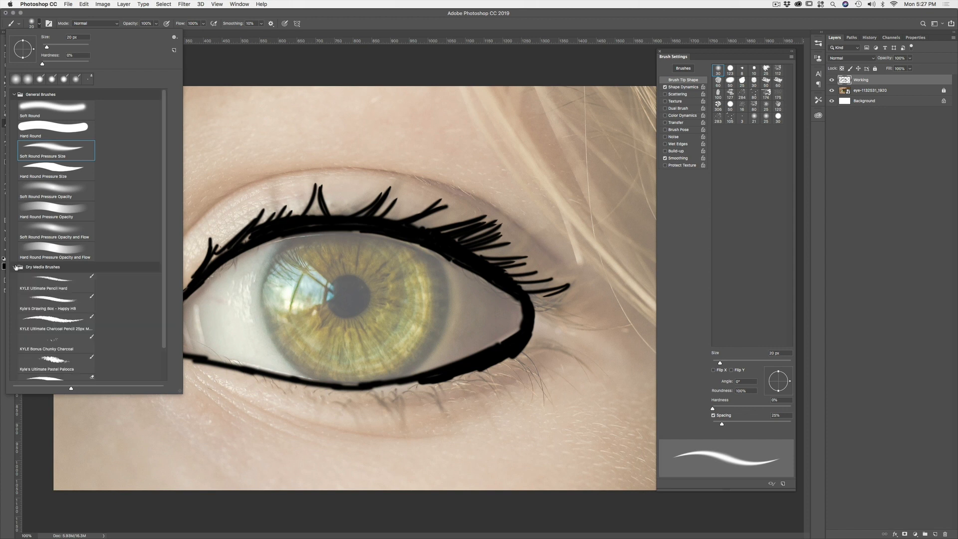
pyautogui.click(60, 281)
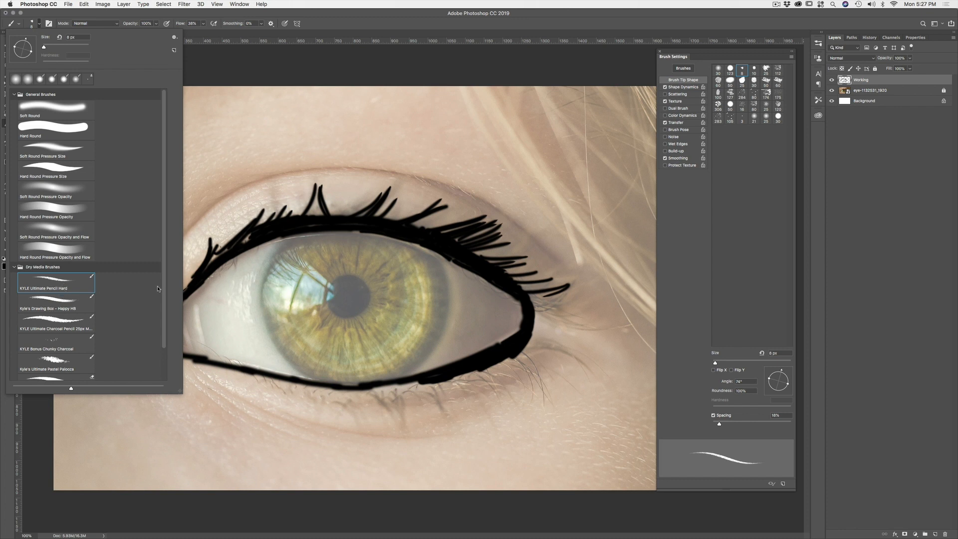
pyautogui.scroll(-3, 150, 309)
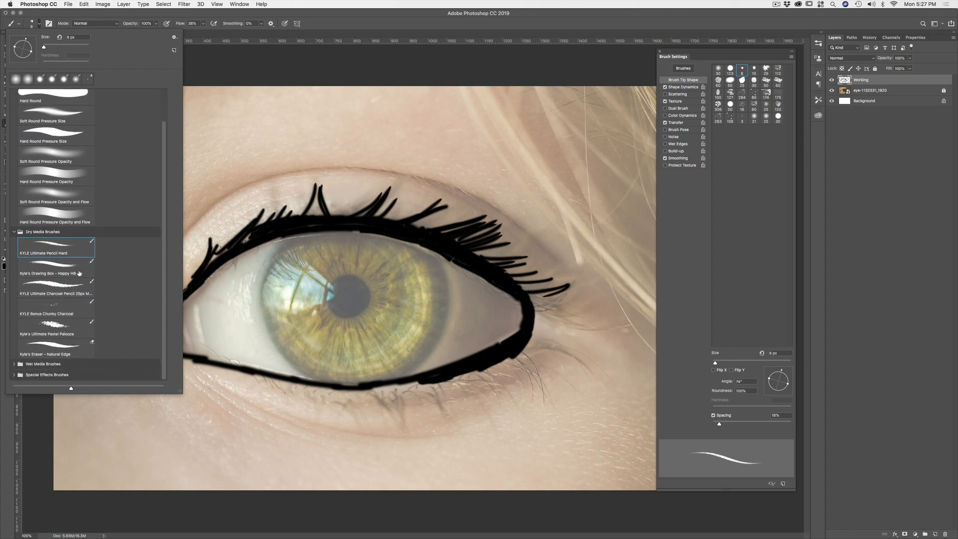
pyautogui.press('Return')
pyautogui.moveTo(228, 370)
pyautogui.mouseDown()
pyautogui.moveTo(269, 388)
pyautogui.moveTo(290, 382)
pyautogui.moveTo(364, 399)
pyautogui.mouseUp()
pyautogui.moveTo(335, 394)
pyautogui.mouseDown()
pyautogui.moveTo(376, 400)
pyautogui.moveTo(365, 394)
pyautogui.moveTo(395, 417)
pyautogui.moveTo(415, 405)
pyautogui.moveTo(443, 408)
pyautogui.moveTo(493, 380)
pyautogui.moveTo(509, 398)
pyautogui.mouseUp()
pyautogui.moveTo(468, 375); pyautogui.dragTo(555, 394)
pyautogui.moveTo(507, 364)
pyautogui.mouseDown()
pyautogui.moveTo(549, 375)
pyautogui.moveTo(572, 348)
pyautogui.moveTo(581, 362)
pyautogui.mouseUp()
# - Sketch the eyelid crease above the upper lashes with thin pencil strokes down toward the inner corner
pyautogui.moveTo(162, 266); pyautogui.dragTo(182, 228)
pyautogui.moveTo(169, 247)
pyautogui.mouseDown()
pyautogui.moveTo(275, 175)
pyautogui.moveTo(320, 168)
pyautogui.moveTo(435, 183)
pyautogui.moveTo(351, 174)
pyautogui.mouseUp()
pyautogui.moveTo(162, 264); pyautogui.dragTo(144, 286)
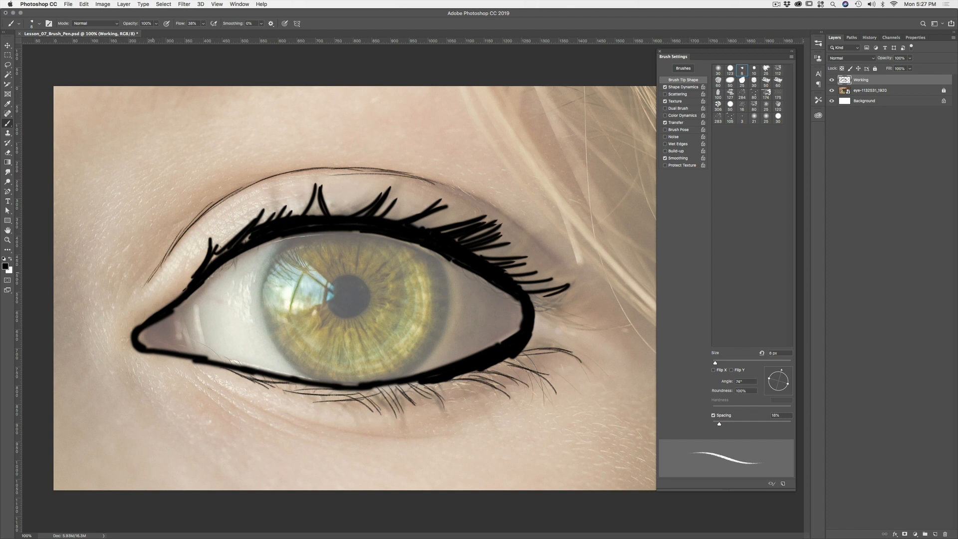
pyautogui.moveTo(160, 251); pyautogui.dragTo(138, 290)
# - Sketch long skin fold lines beneath the lower lid and short shading strokes under the lower lashes
pyautogui.moveTo(199, 388)
pyautogui.mouseDown()
pyautogui.moveTo(256, 419)
pyautogui.moveTo(460, 449)
pyautogui.mouseUp()
pyautogui.moveTo(359, 432); pyautogui.dragTo(468, 435)
pyautogui.moveTo(268, 411)
pyautogui.mouseDown()
pyautogui.moveTo(329, 434)
pyautogui.moveTo(299, 431)
pyautogui.mouseUp()
pyautogui.moveTo(238, 407)
pyautogui.mouseDown()
pyautogui.moveTo(280, 429)
pyautogui.moveTo(369, 428)
pyautogui.moveTo(329, 419)
pyautogui.mouseUp()
pyautogui.moveTo(421, 404); pyautogui.dragTo(362, 415)
pyautogui.moveTo(444, 392); pyautogui.dragTo(411, 401)
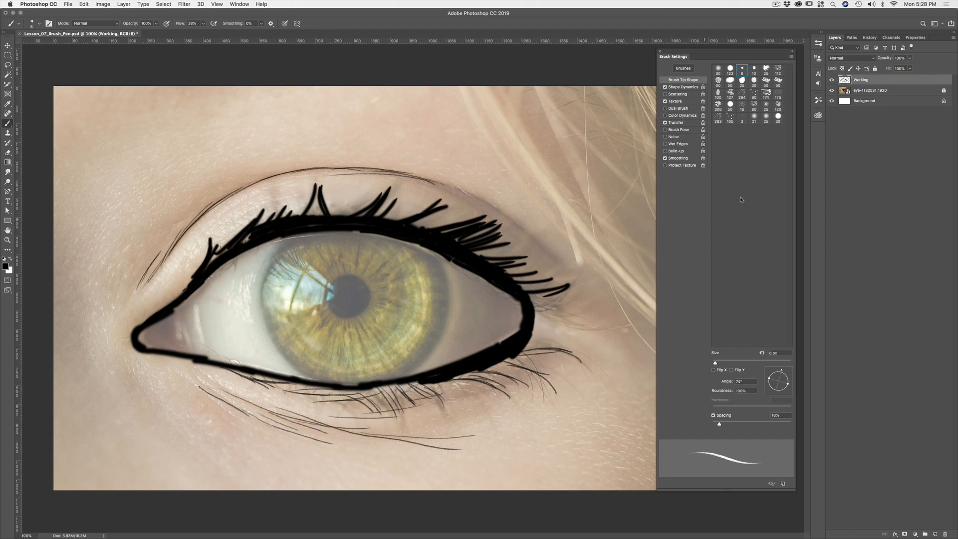
# - Compare the drawing with and without the eye photo by hiding and showing the photo layer
pyautogui.click(832, 90)
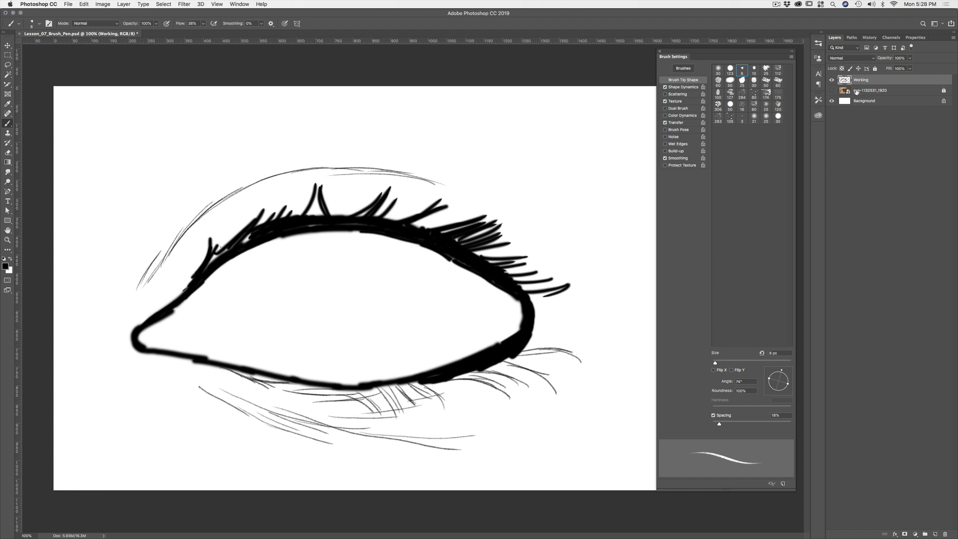
pyautogui.click(831, 90)
pyautogui.click(832, 91)
pyautogui.click(831, 90)
pyautogui.click(832, 90)
pyautogui.click(831, 91)
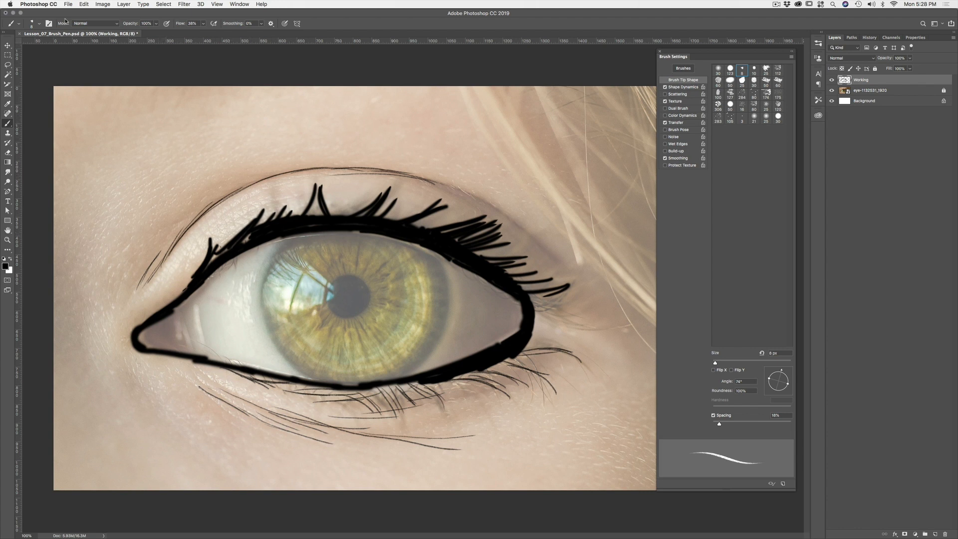
# - Browse the Wet Media Brushes and select Kyle's Paintbox - Wet Blender 50
pyautogui.click(39, 24)
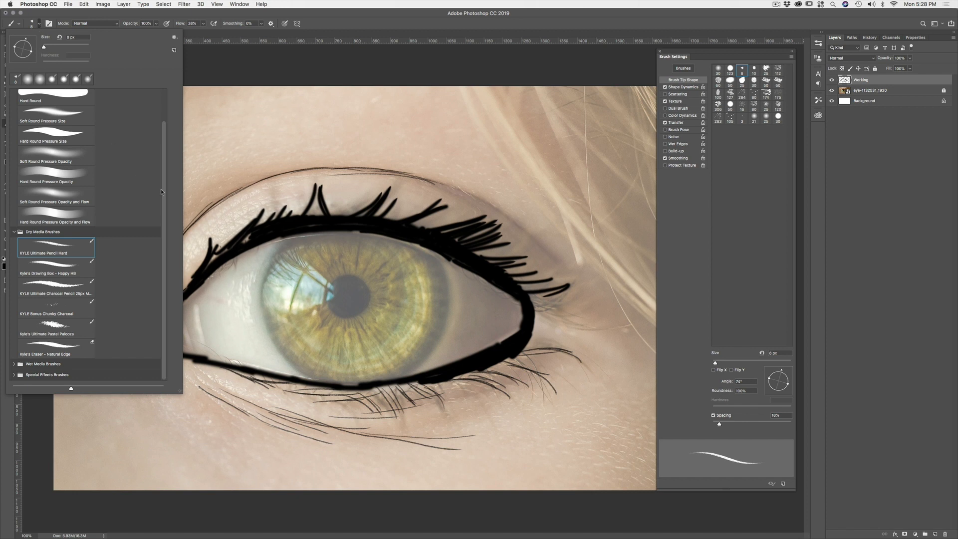
pyautogui.click(13, 365)
pyautogui.moveTo(162, 266); pyautogui.dragTo(160, 323)
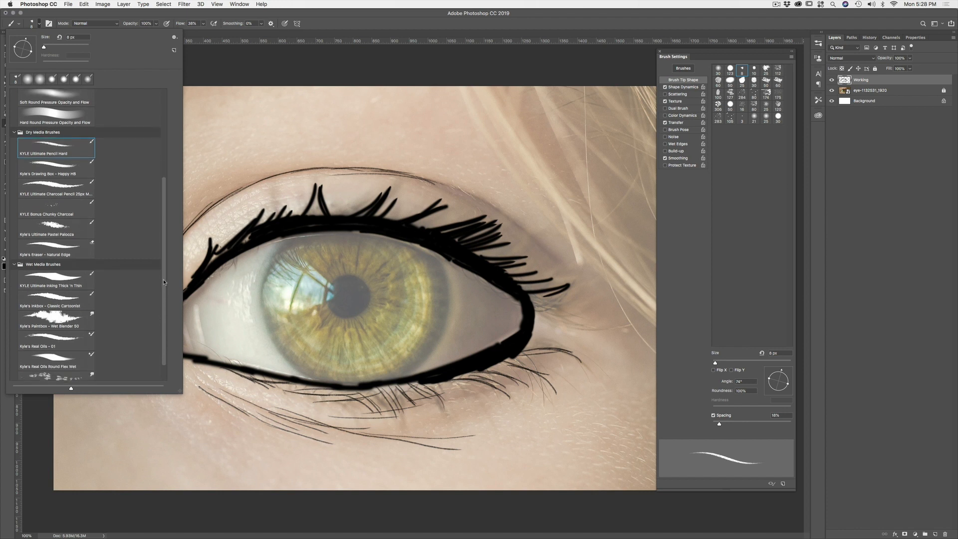
pyautogui.moveTo(165, 288); pyautogui.dragTo(164, 302)
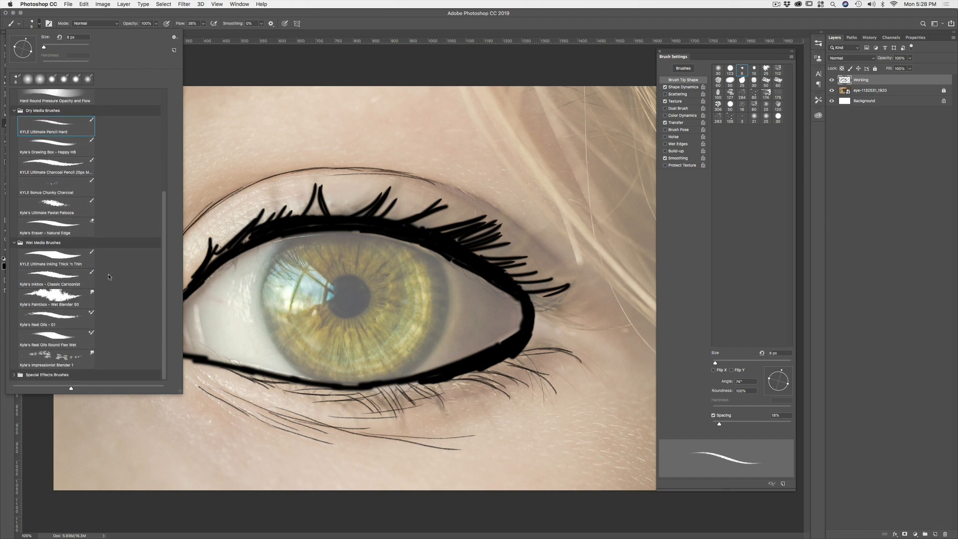
pyautogui.click(68, 301)
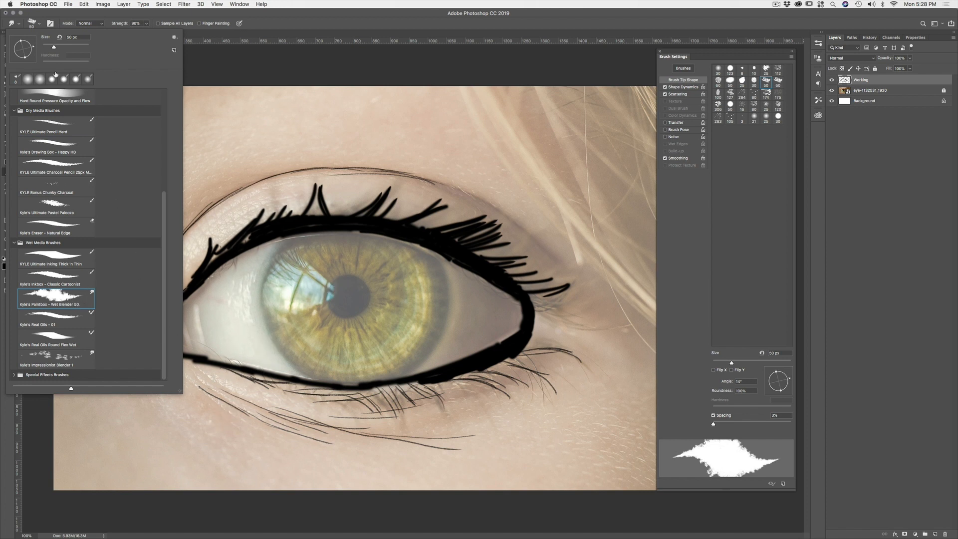
pyautogui.click(31, 21)
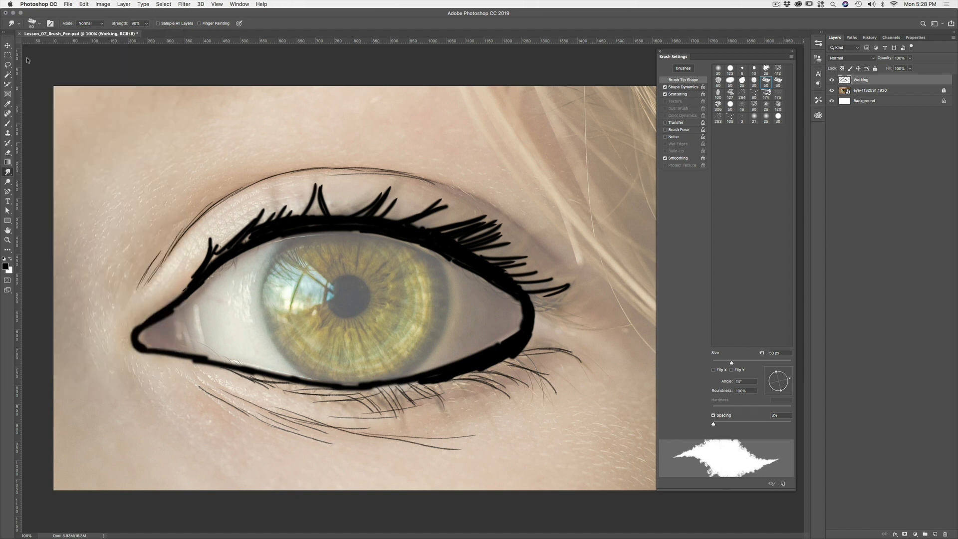
# - Set the foreground color to a skin tone sampled from the photo above the inner eye corner, and add a new layer above Working
pyautogui.click(6, 266)
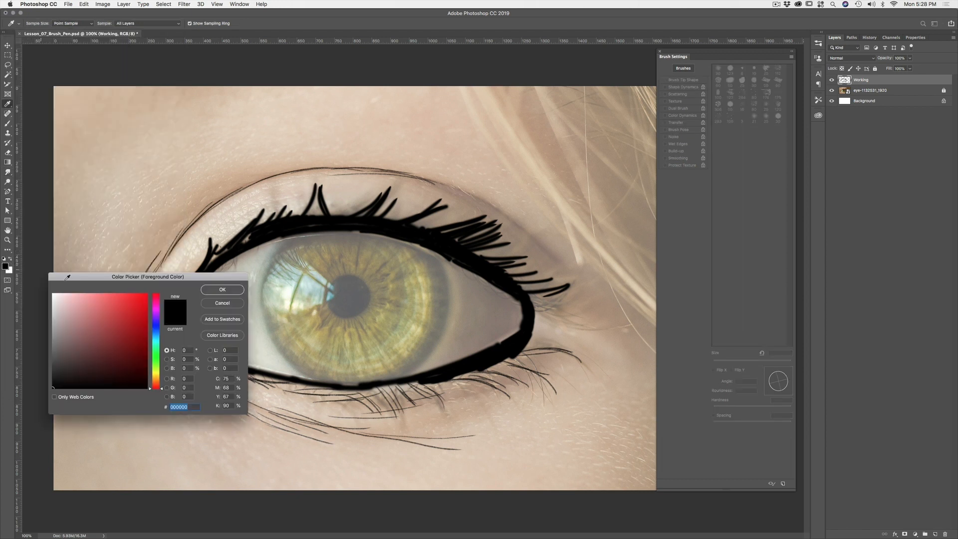
pyautogui.click(134, 232)
pyautogui.click(215, 290)
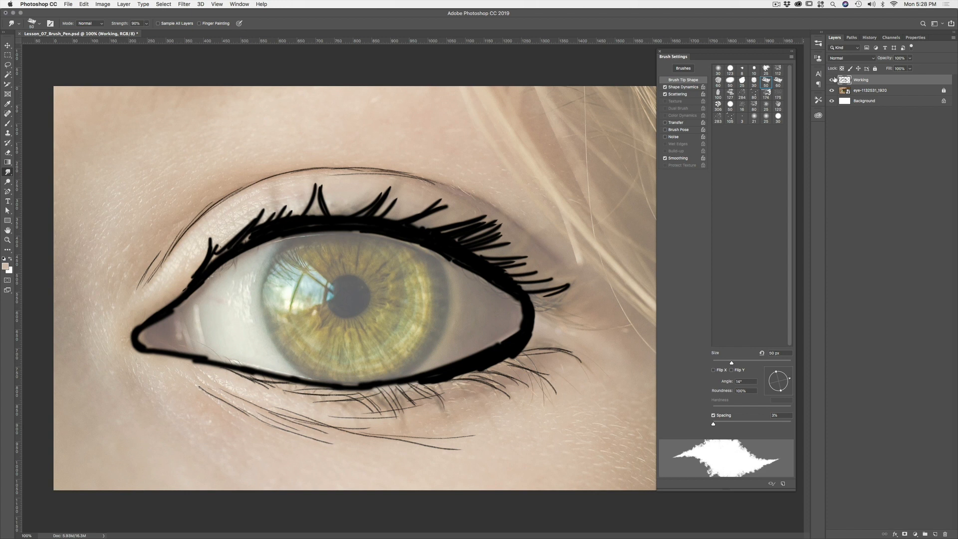
pyautogui.click(934, 533)
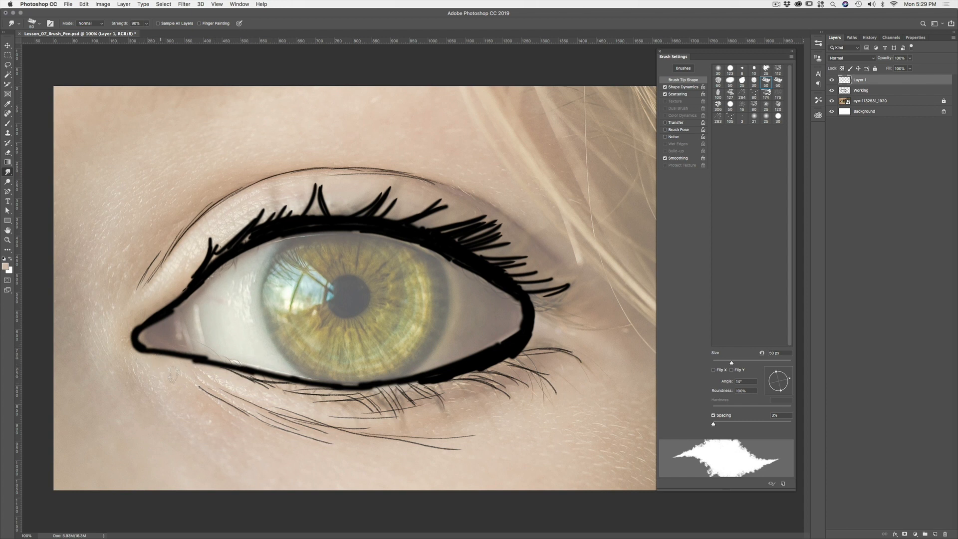
# - Hide the eye photo and paint a skin-tone patch below the inner eye corner on Layer 1 with Kyle's Real Oils - 01
pyautogui.click(832, 101)
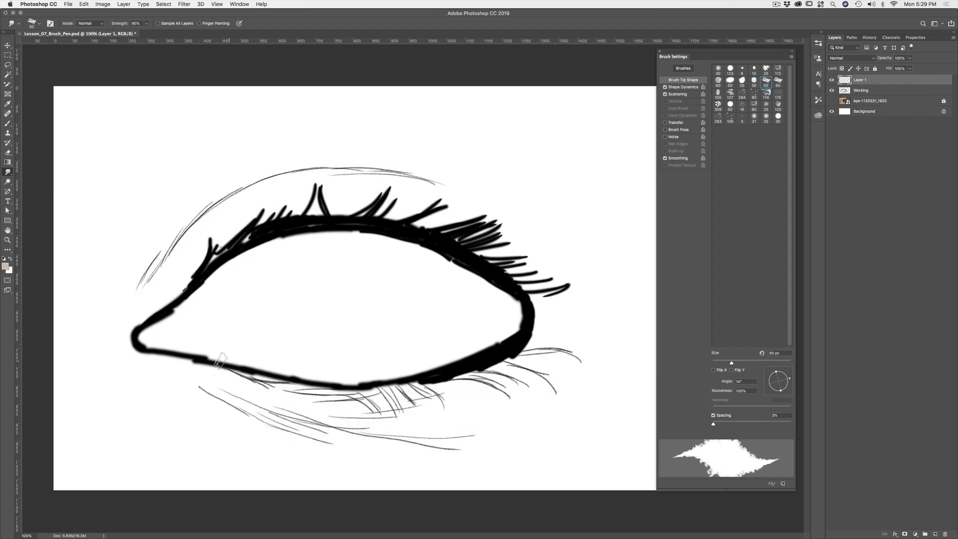
pyautogui.click(36, 23)
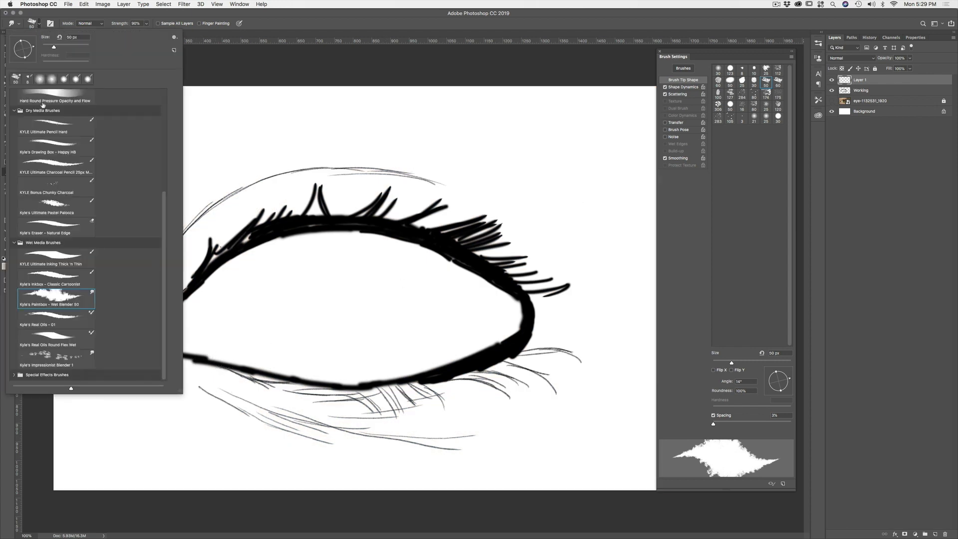
pyautogui.click(72, 319)
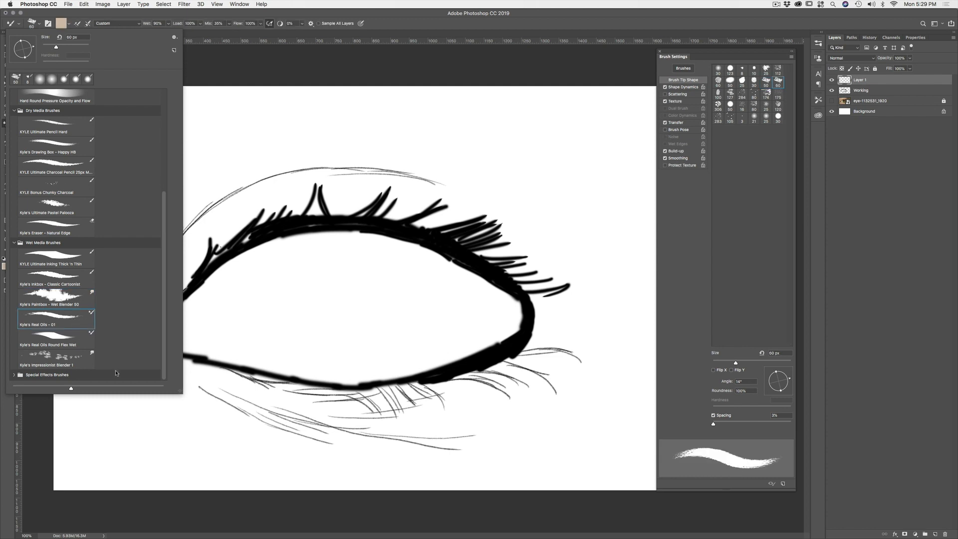
pyautogui.moveTo(203, 398)
pyautogui.mouseDown()
pyautogui.moveTo(224, 394)
pyautogui.moveTo(189, 390)
pyautogui.moveTo(225, 391)
pyautogui.moveTo(171, 386)
pyautogui.moveTo(224, 384)
pyautogui.moveTo(174, 378)
pyautogui.moveTo(240, 381)
pyautogui.mouseUp()
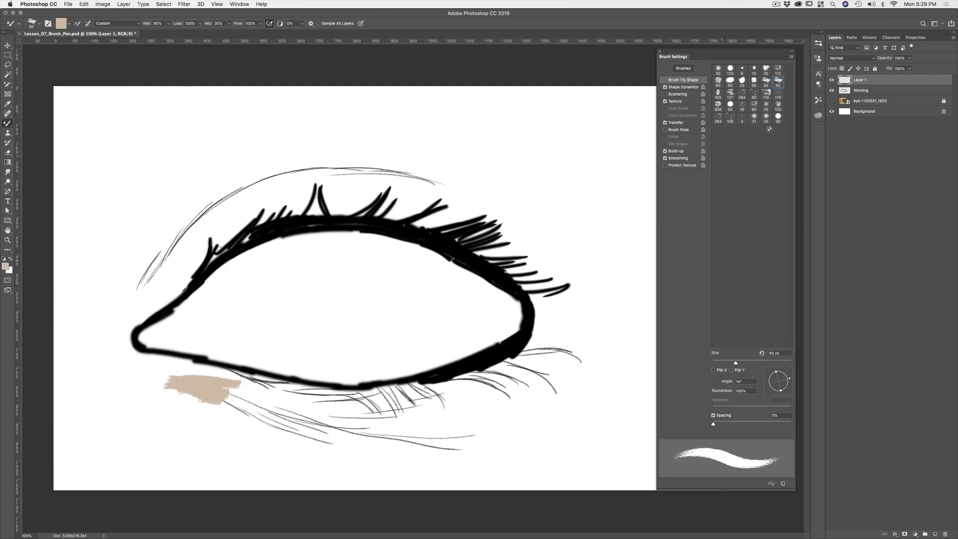
# - Show the photo, paint skin tone around the inner corner and across the upper lid, and move Layer 1 beneath Working
pyautogui.click(831, 100)
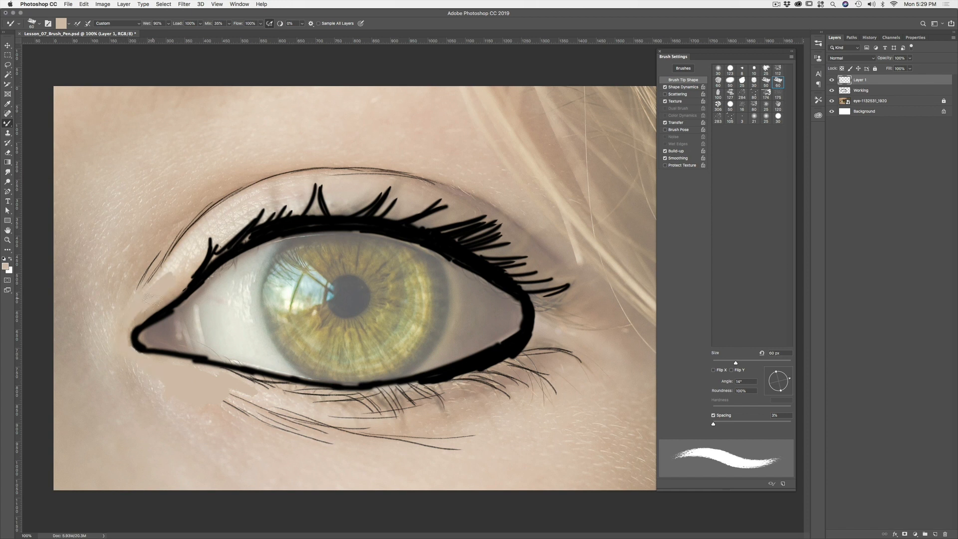
pyautogui.moveTo(170, 279)
pyautogui.mouseDown()
pyautogui.moveTo(187, 259)
pyautogui.moveTo(169, 292)
pyautogui.mouseUp()
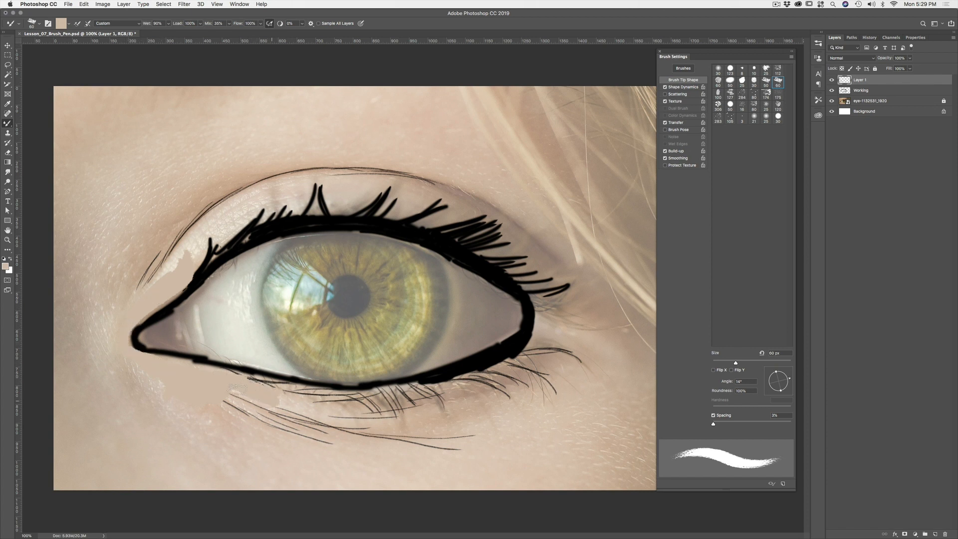
pyautogui.moveTo(871, 83); pyautogui.dragTo(870, 96)
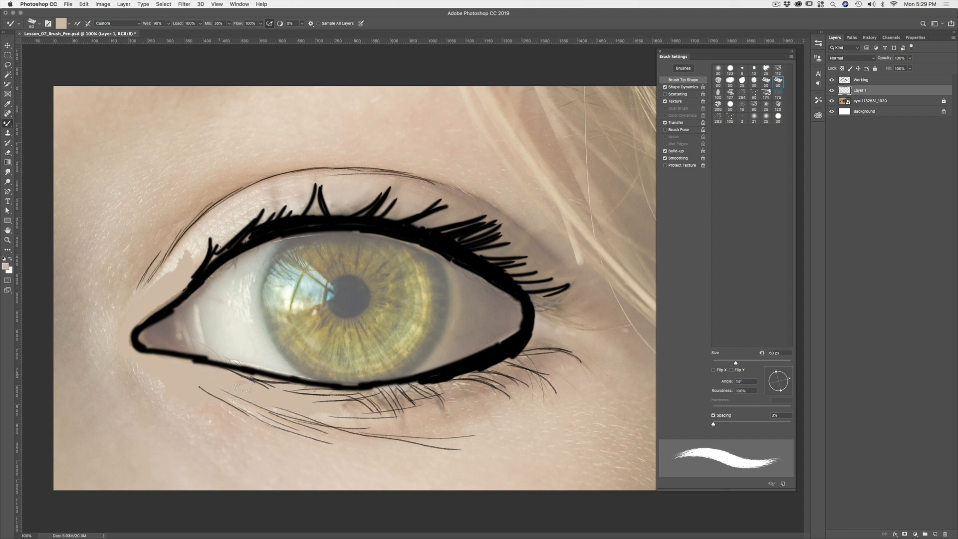
pyautogui.moveTo(210, 225)
pyautogui.mouseDown()
pyautogui.moveTo(149, 279)
pyautogui.moveTo(178, 247)
pyautogui.moveTo(153, 282)
pyautogui.moveTo(203, 235)
pyautogui.moveTo(220, 233)
pyautogui.moveTo(181, 269)
pyautogui.moveTo(226, 235)
pyautogui.moveTo(193, 267)
pyautogui.moveTo(244, 214)
pyautogui.moveTo(209, 223)
pyautogui.moveTo(259, 194)
pyautogui.moveTo(232, 221)
pyautogui.moveTo(280, 204)
pyautogui.moveTo(250, 222)
pyautogui.moveTo(305, 207)
pyautogui.moveTo(237, 213)
pyautogui.moveTo(304, 192)
pyautogui.moveTo(236, 204)
pyautogui.moveTo(293, 182)
pyautogui.mouseUp()
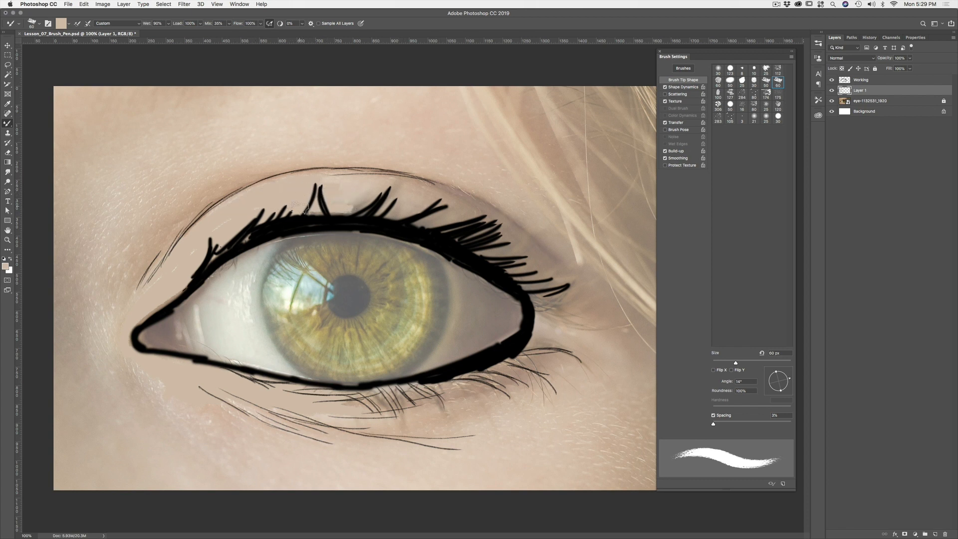
pyautogui.moveTo(327, 192)
pyautogui.mouseDown()
pyautogui.moveTo(376, 191)
pyautogui.moveTo(316, 183)
pyautogui.moveTo(364, 180)
pyautogui.moveTo(342, 179)
pyautogui.moveTo(394, 192)
pyautogui.mouseUp()
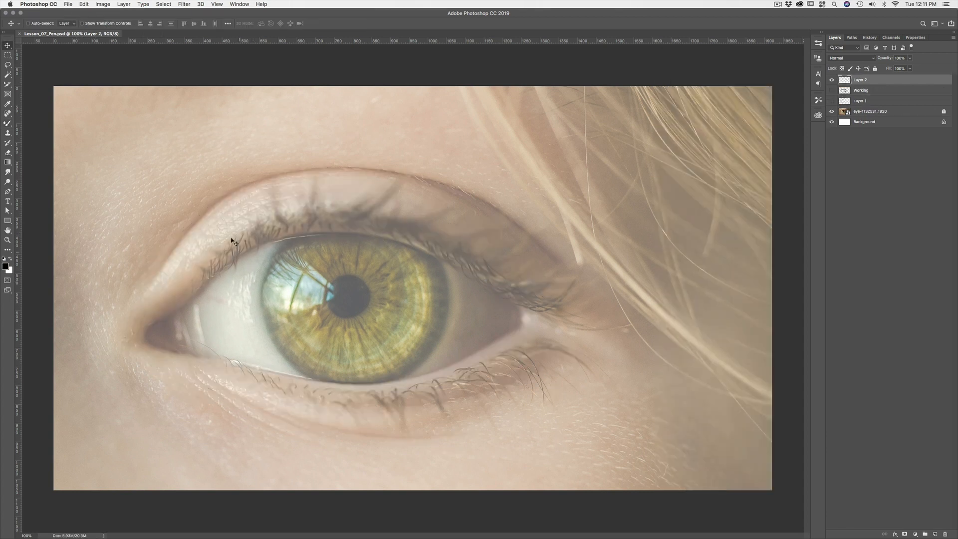
# - In Lesson_07_Pen.psd, draw a closed four-point diamond shape over the upper eye with the Pen Tool and set its fill to 1%
pyautogui.click(10, 192)
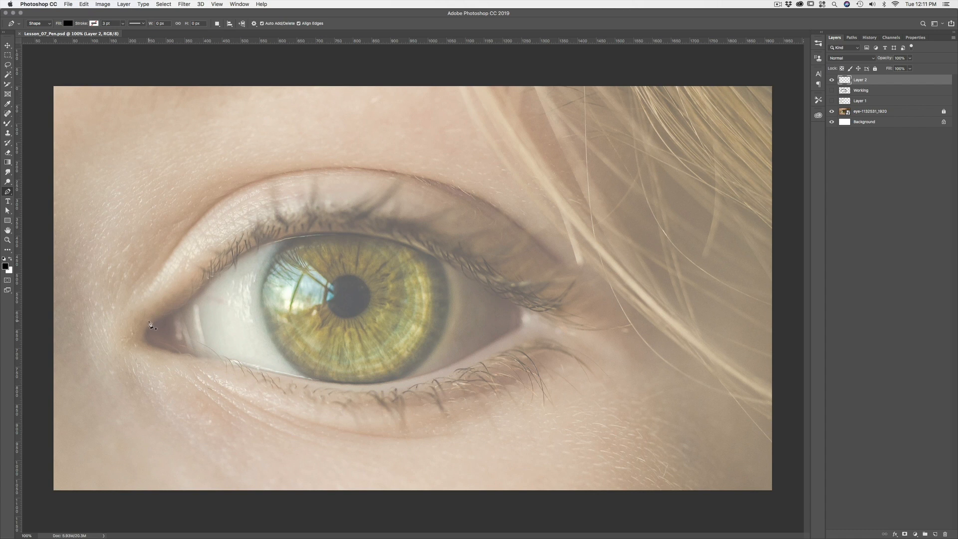
pyautogui.click(377, 164)
pyautogui.click(444, 220)
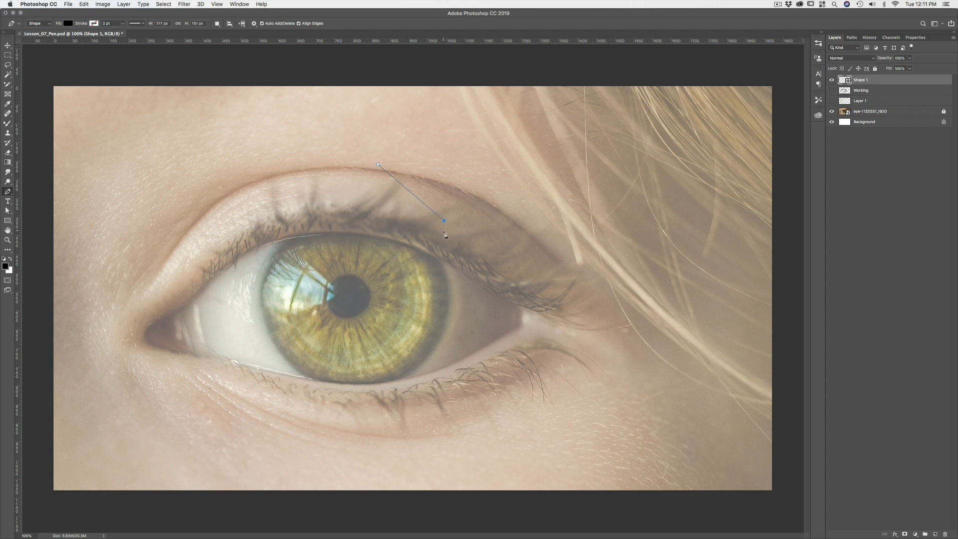
pyautogui.click(347, 282)
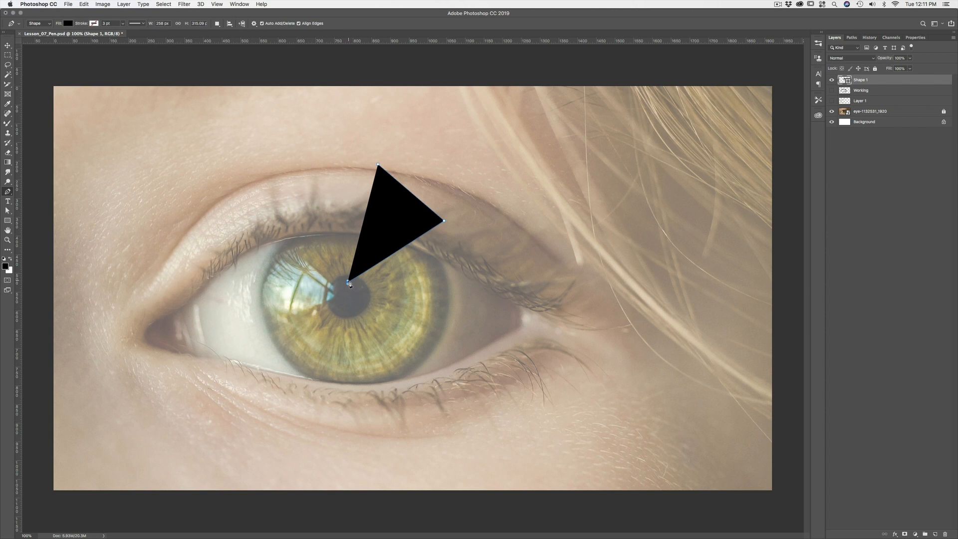
pyautogui.click(275, 237)
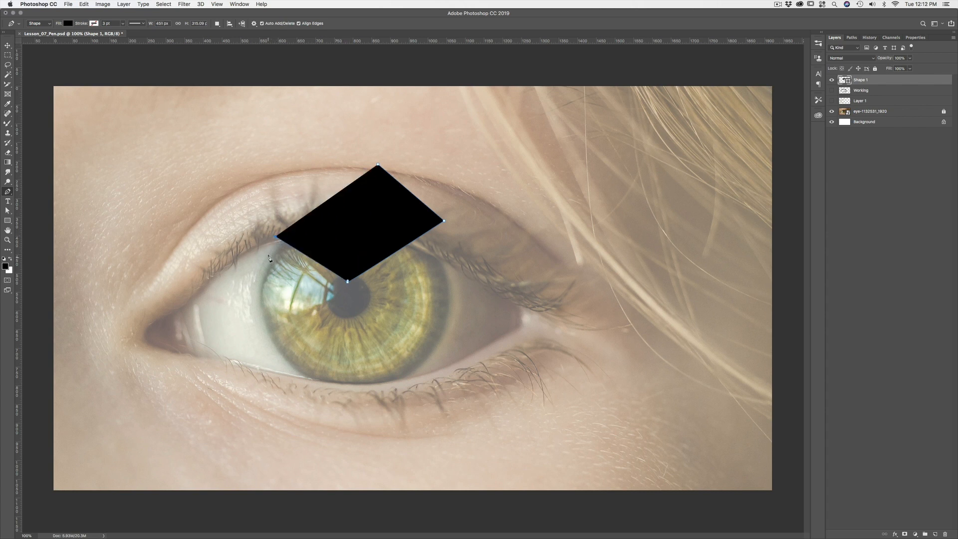
pyautogui.click(377, 165)
pyautogui.moveTo(887, 70); pyautogui.dragTo(860, 72)
pyautogui.moveTo(887, 70); pyautogui.dragTo(867, 70)
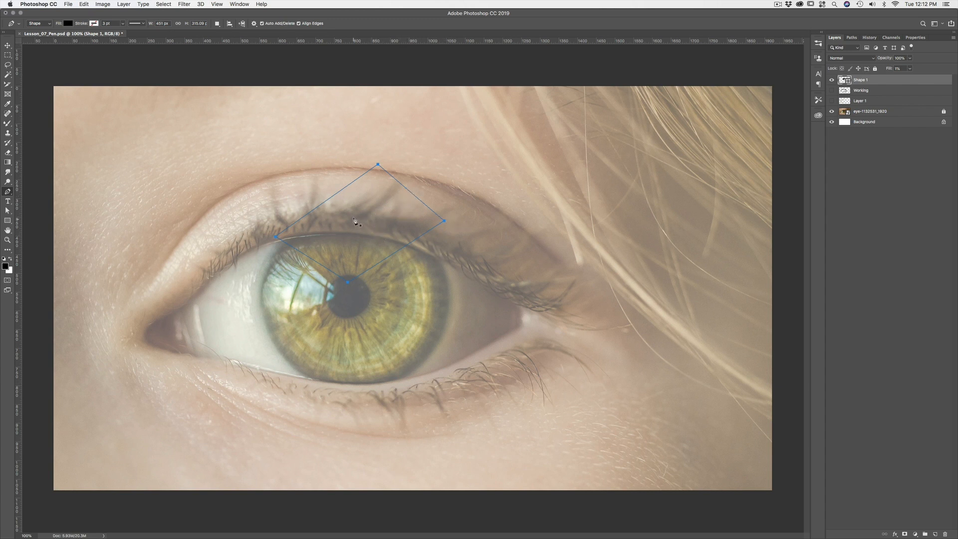
# - Add anchor points with the Pen Tool along both upper edges and the lower edge nearest the outer iris of the diamond
pyautogui.click(341, 190)
pyautogui.click(337, 193)
pyautogui.click(410, 192)
pyautogui.click(403, 248)
# - Remove the extra anchor points from the diamond's edges with the Delete Anchor Point Tool
pyautogui.click(8, 192)
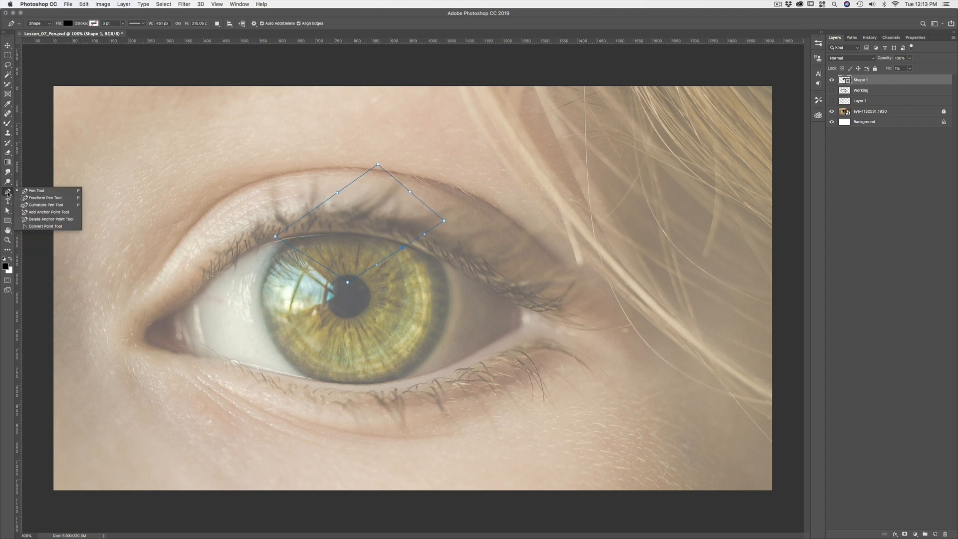
pyautogui.click(47, 221)
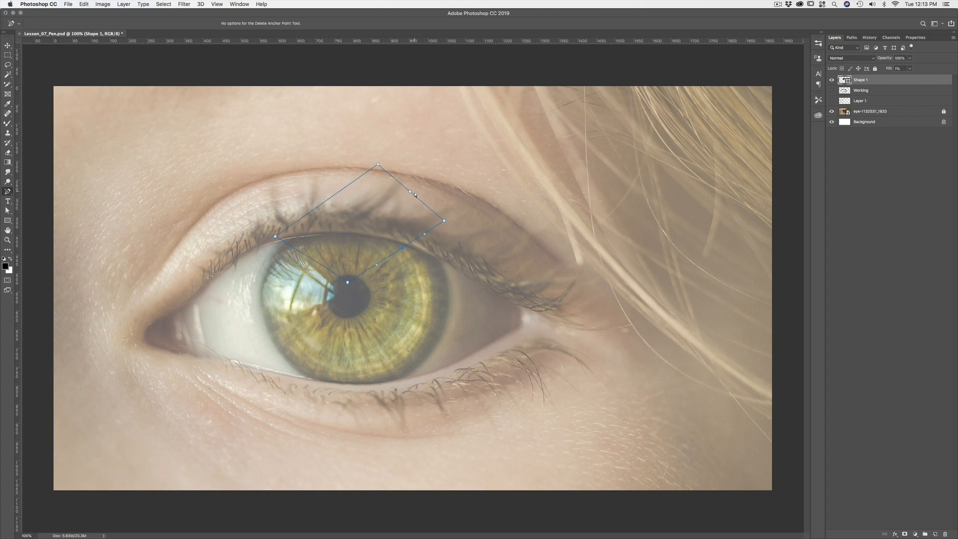
pyautogui.click(404, 248)
# - Add one anchor point near the middle of each of the diamond's four edges with the Add Anchor Point Tool
pyautogui.rightClick(8, 191)
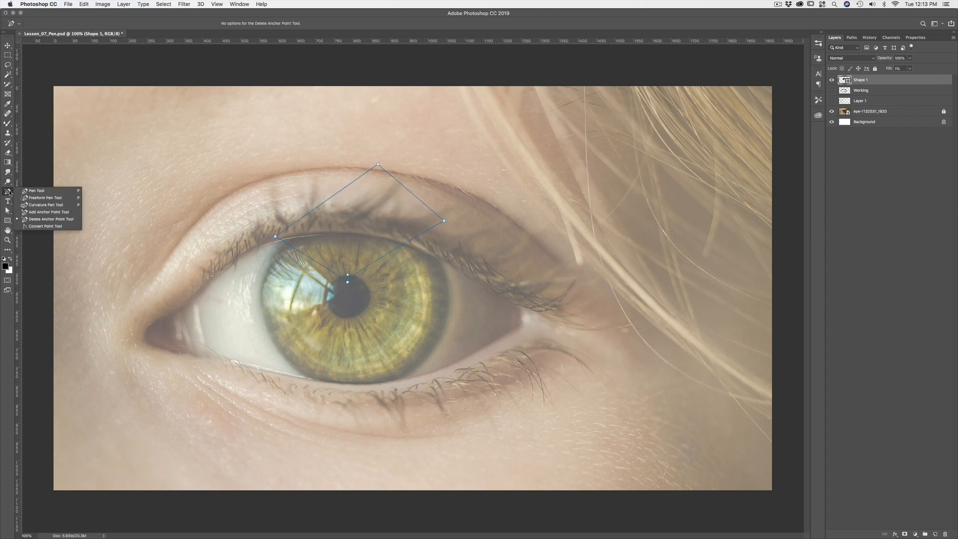
pyautogui.click(30, 212)
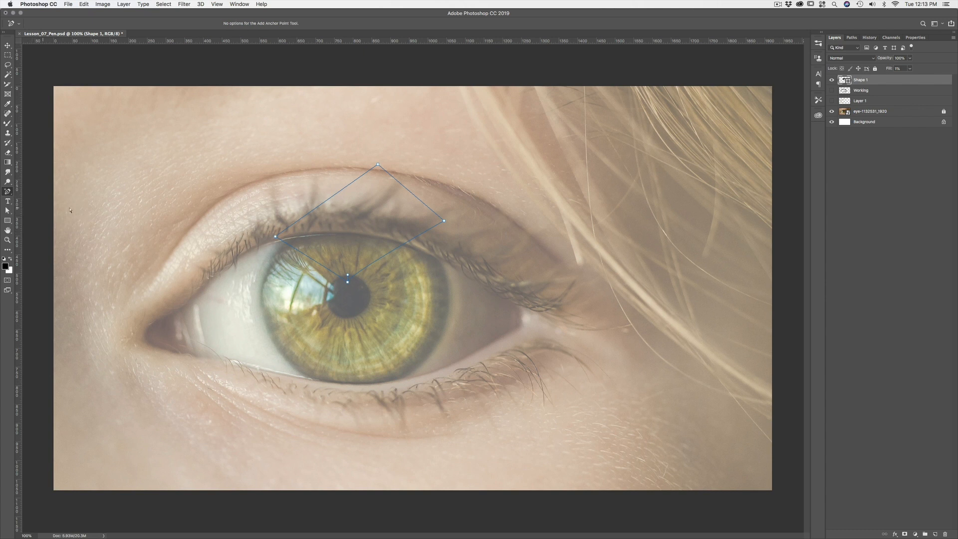
pyautogui.click(329, 198)
pyautogui.click(408, 190)
pyautogui.click(408, 241)
pyautogui.click(309, 258)
# - Use the Direct Selection Tool to pull the diamond's topmost anchor point and both upper-edge midpoints outward individually
pyautogui.click(8, 211)
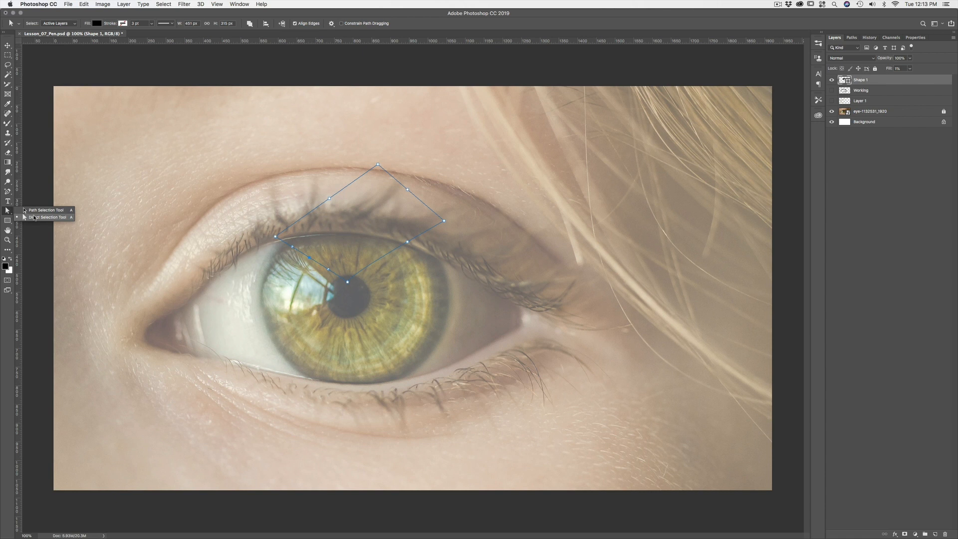
pyautogui.click(34, 217)
pyautogui.click(9, 210)
pyautogui.click(53, 217)
pyautogui.click(276, 238)
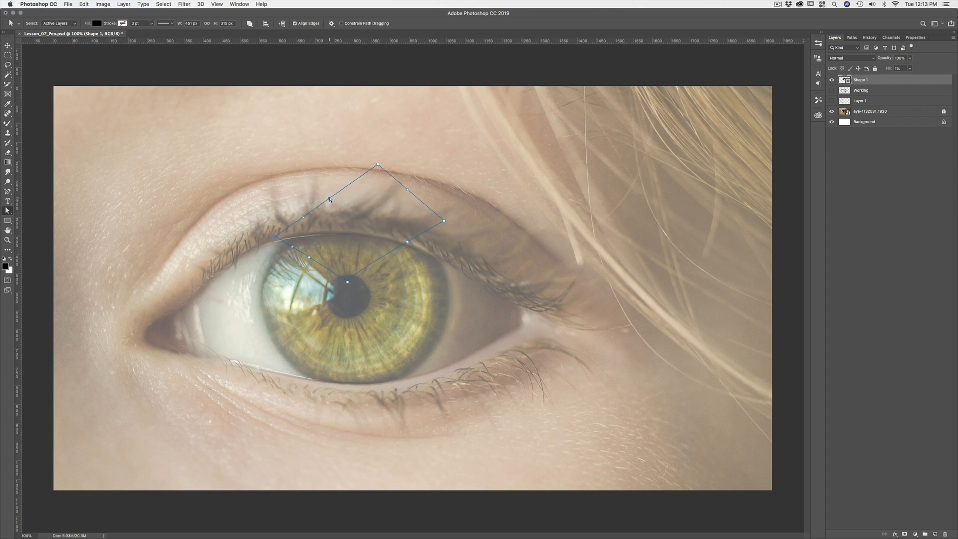
pyautogui.moveTo(331, 199); pyautogui.dragTo(328, 183)
pyautogui.moveTo(379, 163); pyautogui.dragTo(396, 148)
pyautogui.moveTo(408, 190); pyautogui.dragTo(438, 178)
# - Move the whole path with the Path Selection Tool, and delete its shape layer
pyautogui.click(6, 211)
pyautogui.click(29, 210)
pyautogui.moveTo(319, 184)
pyautogui.mouseDown()
pyautogui.moveTo(298, 187)
pyautogui.moveTo(281, 217)
pyautogui.moveTo(362, 237)
pyautogui.moveTo(360, 181)
pyautogui.moveTo(278, 156)
pyautogui.moveTo(248, 186)
pyautogui.moveTo(305, 225)
pyautogui.moveTo(362, 190)
pyautogui.moveTo(305, 183)
pyautogui.mouseUp()
pyautogui.moveTo(315, 190); pyautogui.dragTo(315, 196)
pyautogui.click(944, 534)
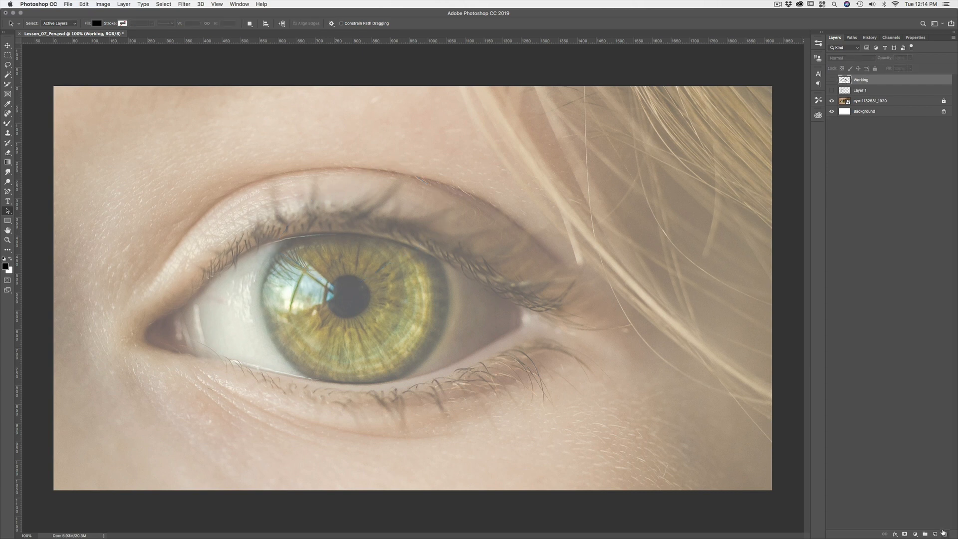
# - Add a new layer above Working and trace the upper lid edge from the inner corner with four curved Pen Tool anchor points
pyautogui.click(935, 534)
pyautogui.click(9, 192)
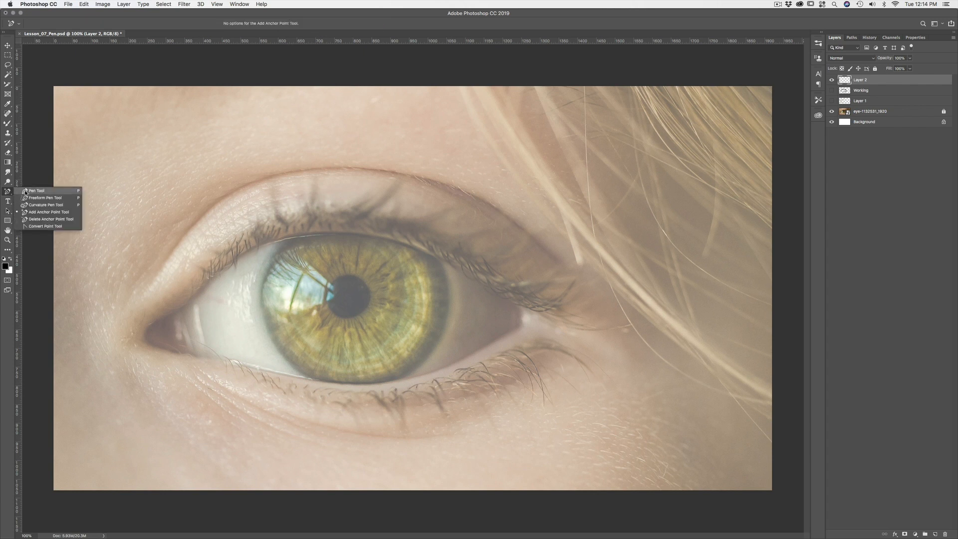
pyautogui.click(30, 191)
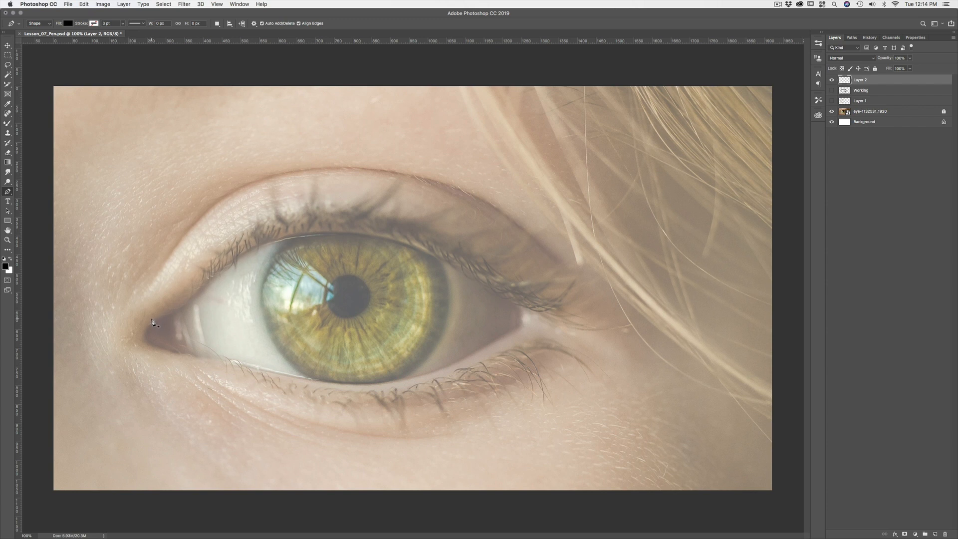
pyautogui.moveTo(151, 320); pyautogui.dragTo(177, 304)
pyautogui.moveTo(239, 250); pyautogui.dragTo(263, 236)
pyautogui.moveTo(348, 230); pyautogui.dragTo(378, 234)
pyautogui.moveTo(449, 258); pyautogui.dragTo(470, 266)
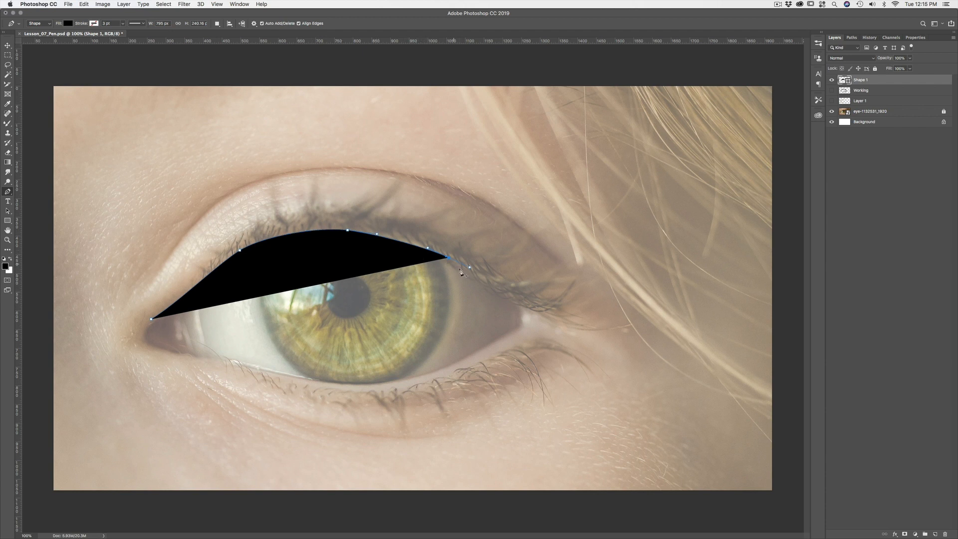
# - Set the shape's fill to 0% and continue the curved path around the outer corner and along the lower lid
pyautogui.moveTo(889, 70); pyautogui.dragTo(862, 69)
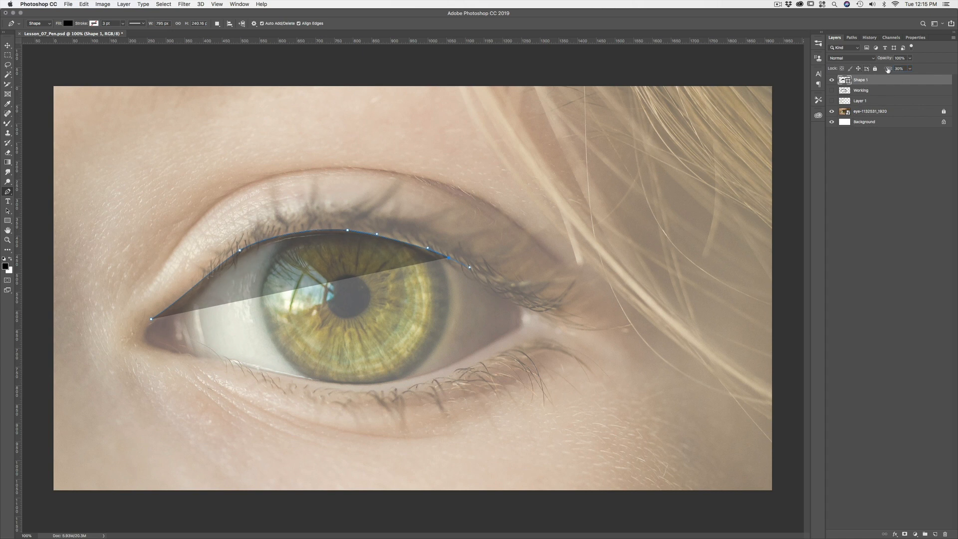
pyautogui.moveTo(888, 68); pyautogui.dragTo(866, 69)
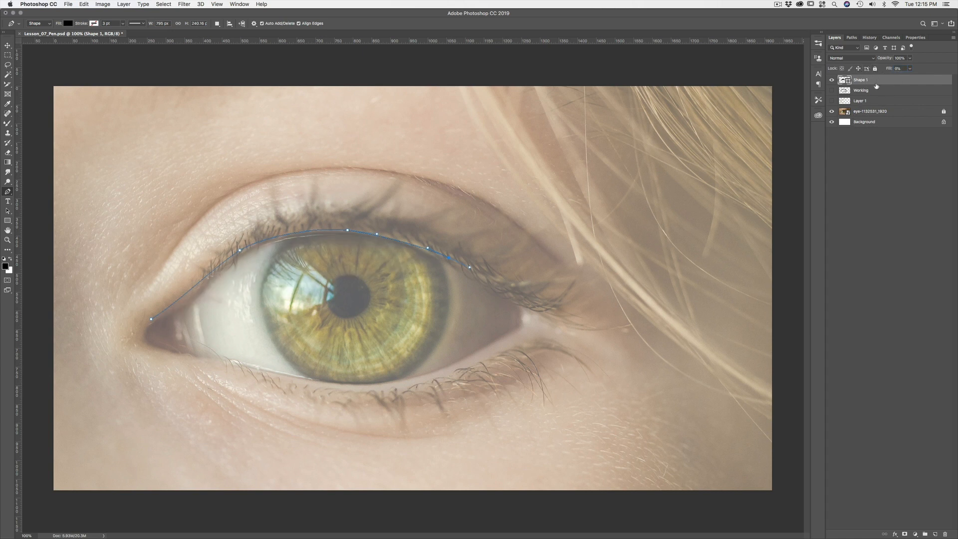
pyautogui.moveTo(507, 294); pyautogui.dragTo(487, 348)
pyautogui.moveTo(303, 380); pyautogui.dragTo(191, 355)
pyautogui.click(161, 351)
pyautogui.moveTo(162, 352); pyautogui.dragTo(155, 350)
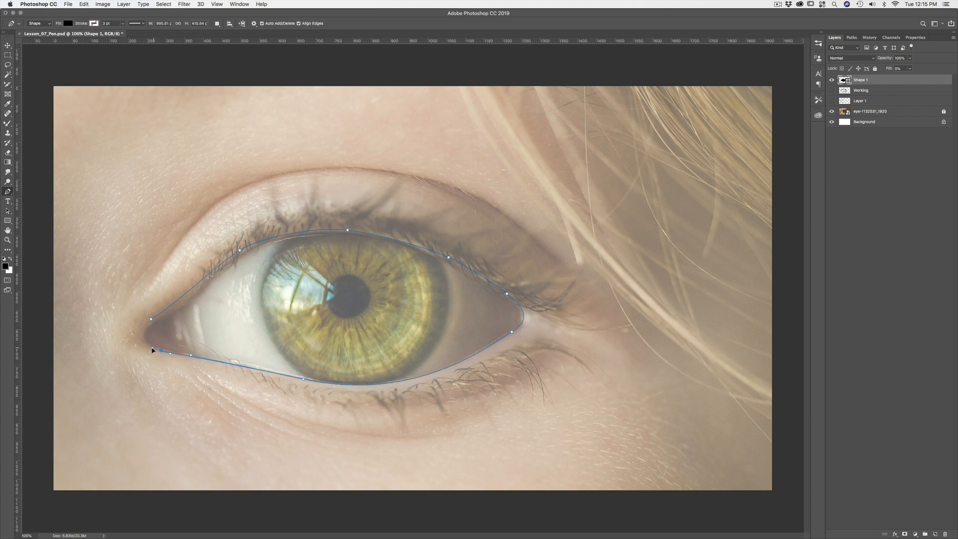
# - Close the eye outline with a curve at the inner corner and set the shape's fill to 100%
pyautogui.click(153, 318)
pyautogui.moveTo(154, 318); pyautogui.dragTo(159, 314)
pyautogui.press('super+z')
pyautogui.click(151, 320)
pyautogui.moveTo(173, 298)
pyautogui.mouseDown()
pyautogui.moveTo(168, 307)
pyautogui.moveTo(195, 275)
pyautogui.moveTo(167, 305)
pyautogui.moveTo(161, 295)
pyautogui.moveTo(169, 327)
pyautogui.moveTo(165, 308)
pyautogui.moveTo(172, 312)
pyautogui.mouseUp()
pyautogui.click(396, 241)
pyautogui.click(371, 235)
pyautogui.moveTo(888, 70); pyautogui.dragTo(943, 65)
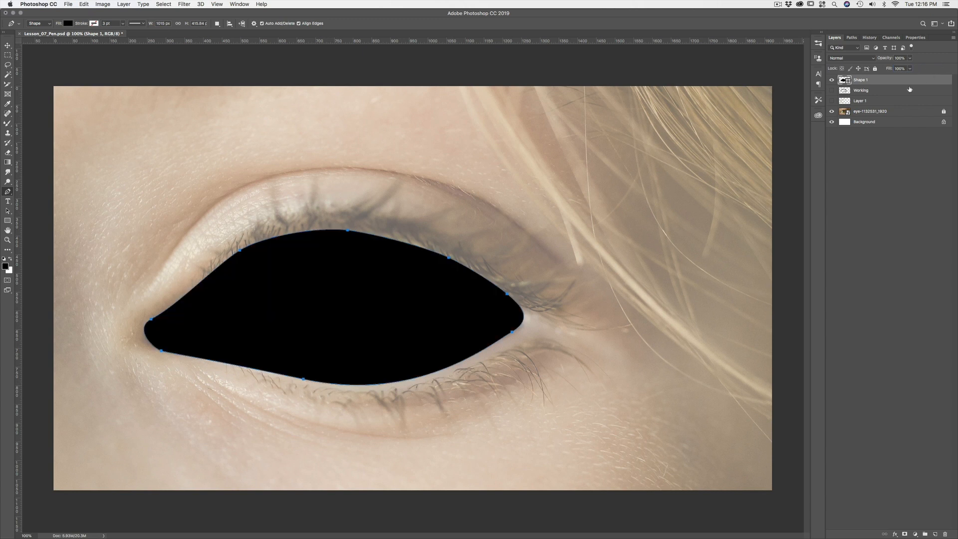
# - Hide the Shape 1 layer and add a new empty layer directly above Working
pyautogui.click(880, 92)
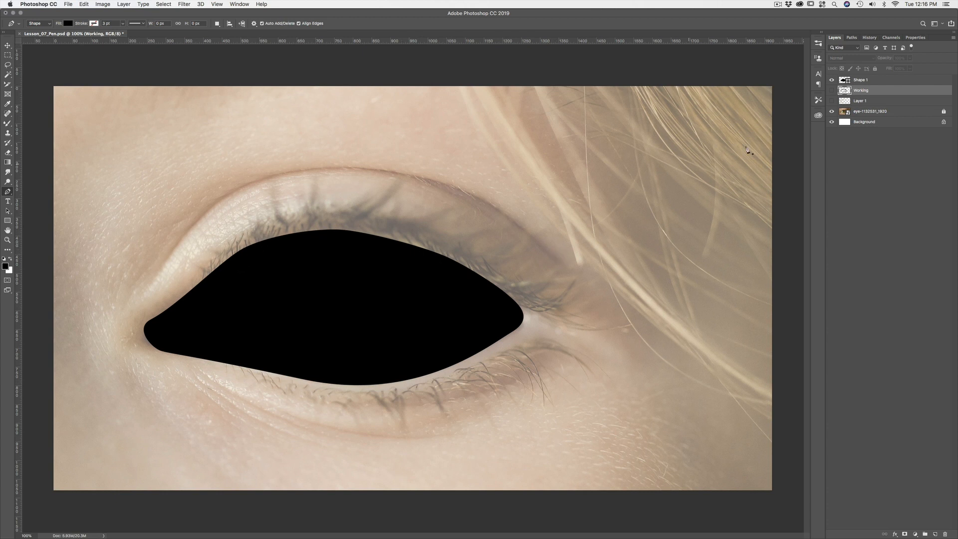
pyautogui.click(831, 80)
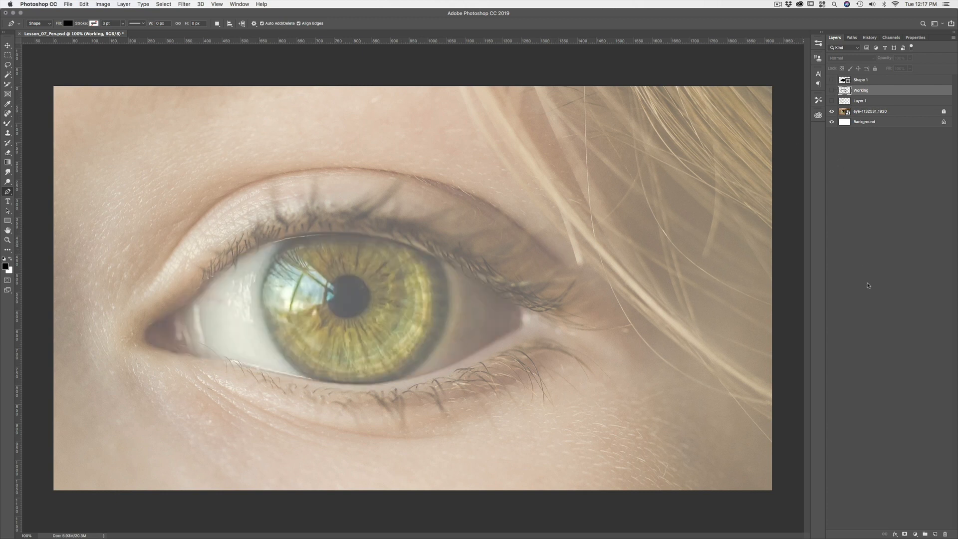
pyautogui.click(935, 534)
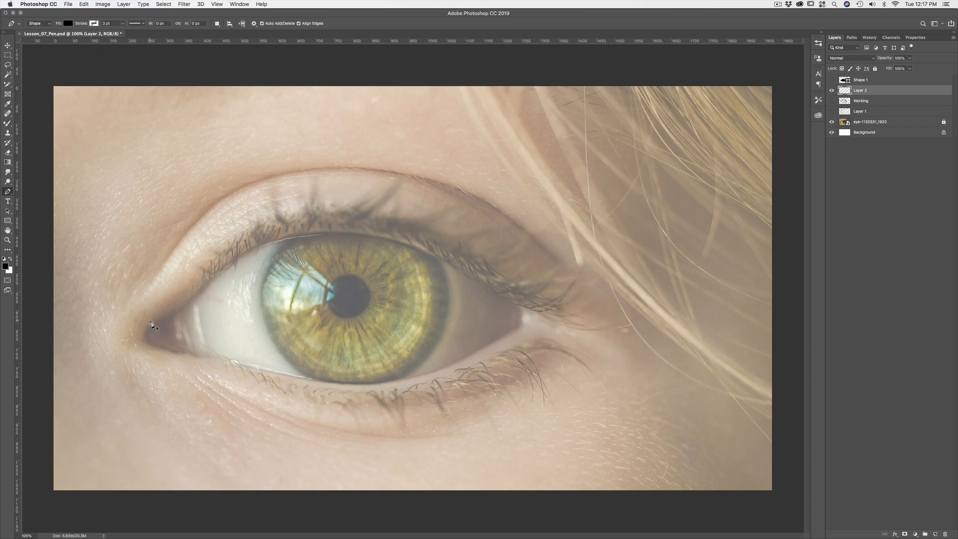
# - Trace a new curved Pen path along the upper lid from inner to outer corner, with the shape's fill at 0%
pyautogui.moveTo(151, 321); pyautogui.dragTo(169, 312)
pyautogui.moveTo(283, 238); pyautogui.dragTo(338, 225)
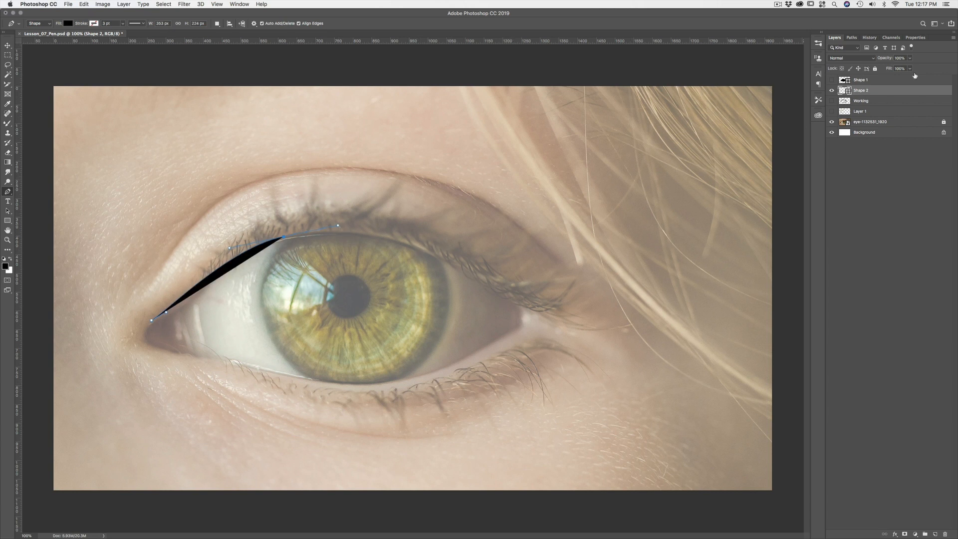
pyautogui.moveTo(888, 69); pyautogui.dragTo(828, 71)
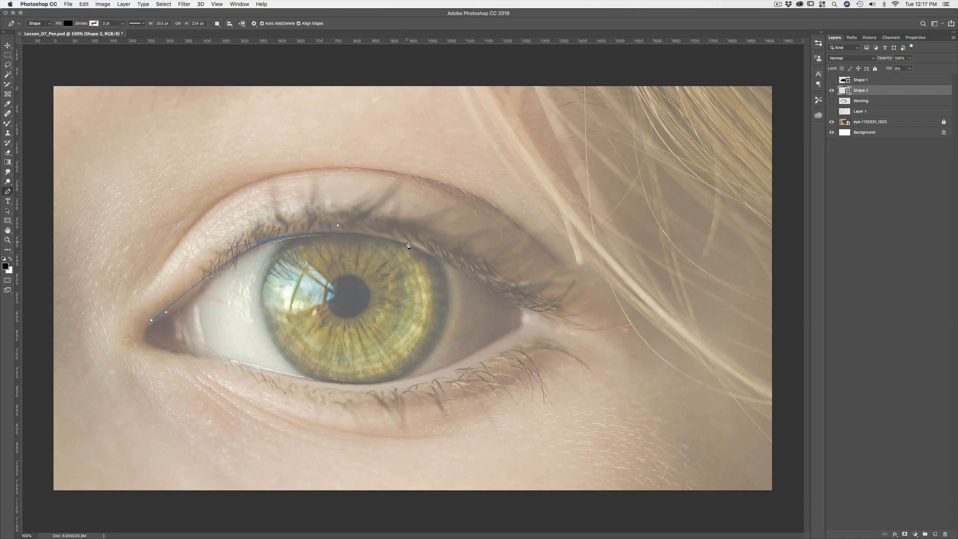
pyautogui.moveTo(409, 245); pyautogui.dragTo(441, 257)
pyautogui.moveTo(523, 318); pyautogui.dragTo(519, 330)
# - Continue the curved path from the outer corner along the lower lid and close it at the inner corner
pyautogui.click(514, 333)
pyautogui.moveTo(505, 339); pyautogui.dragTo(503, 341)
pyautogui.moveTo(430, 373); pyautogui.dragTo(412, 380)
pyautogui.moveTo(297, 375); pyautogui.dragTo(238, 363)
pyautogui.moveTo(159, 350); pyautogui.dragTo(146, 347)
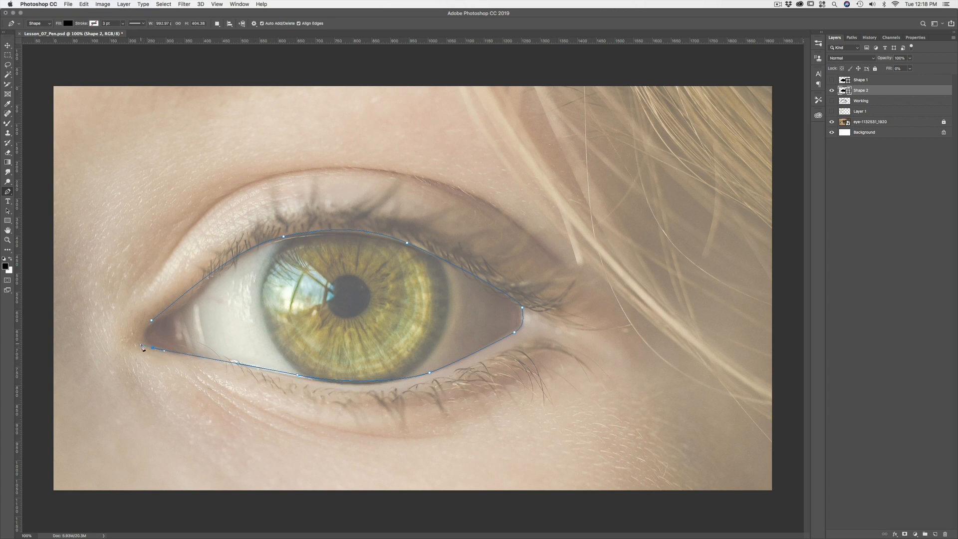
pyautogui.moveTo(151, 319); pyautogui.dragTo(168, 309)
# - Adjust the upper-lid anchor points and curve handles of the Shape 2 path with the Direct Selection Tool to fit the lid edge
pyautogui.click(329, 231)
pyautogui.click(8, 211)
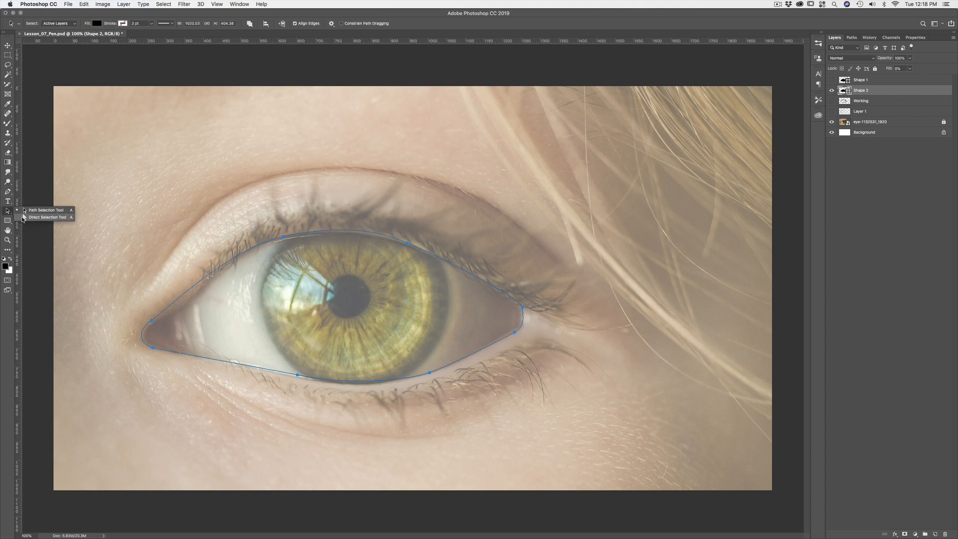
pyautogui.click(284, 237)
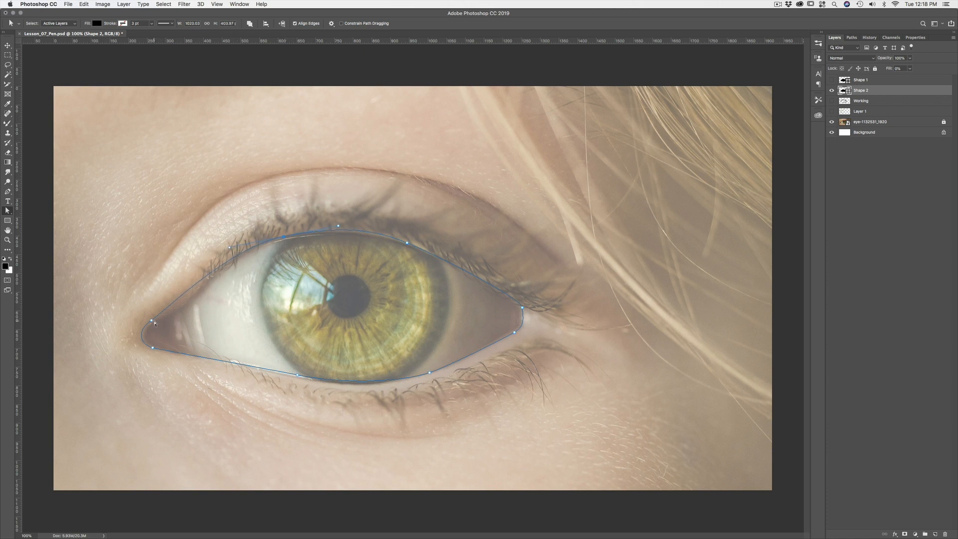
pyautogui.moveTo(166, 310); pyautogui.dragTo(174, 307)
pyautogui.click(408, 244)
pyautogui.click(278, 239)
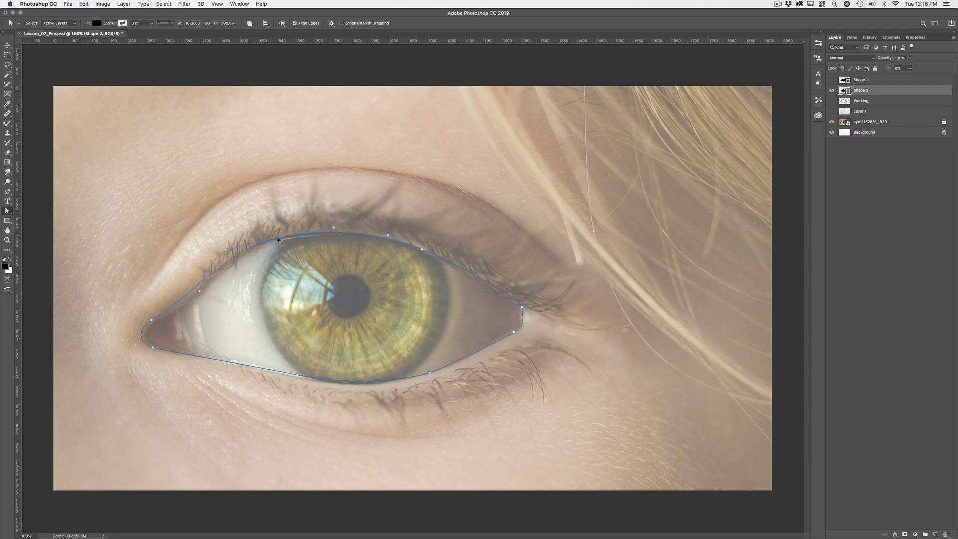
pyautogui.click(227, 252)
# - Examine the Shape 2 Shape Path by deselecting and reselecting it in the list of paths, and return to the layers
pyautogui.click(852, 38)
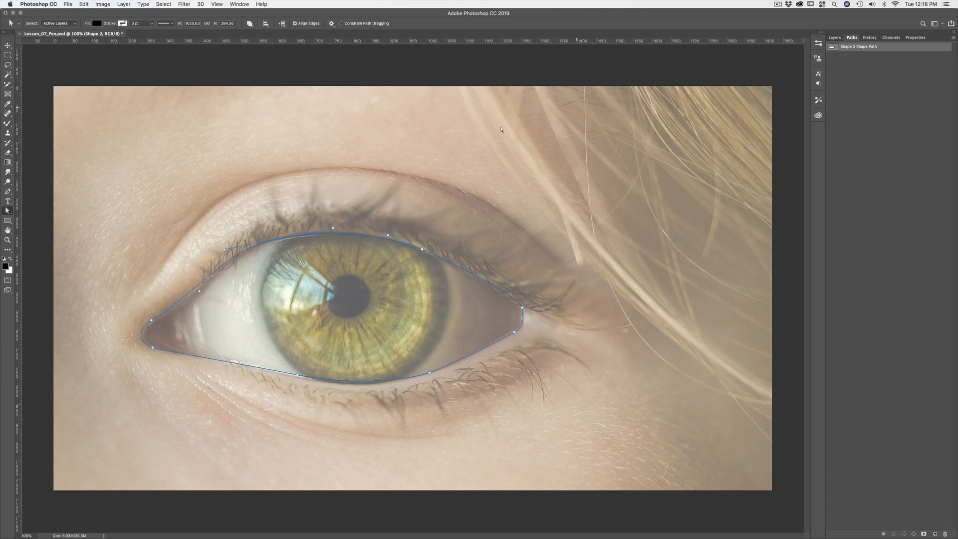
pyautogui.click(453, 153)
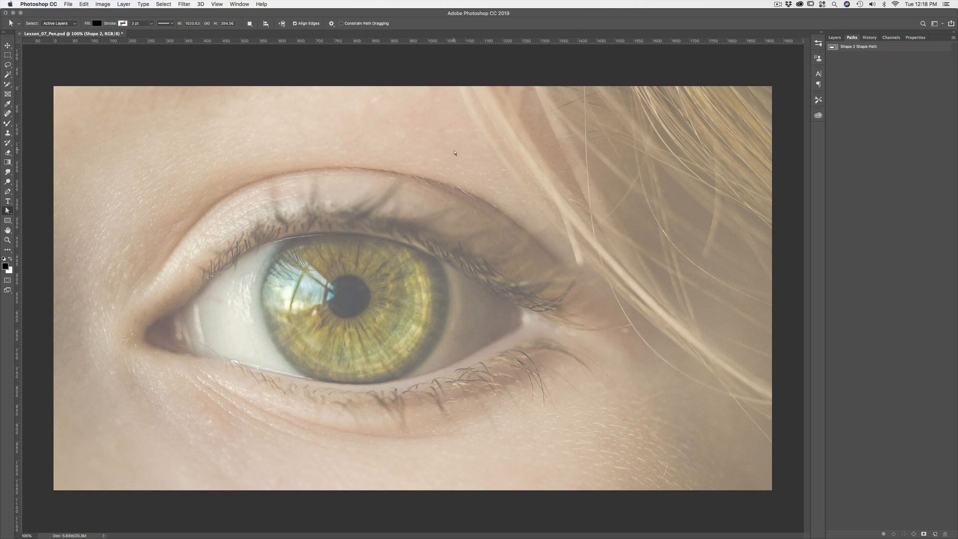
pyautogui.click(830, 48)
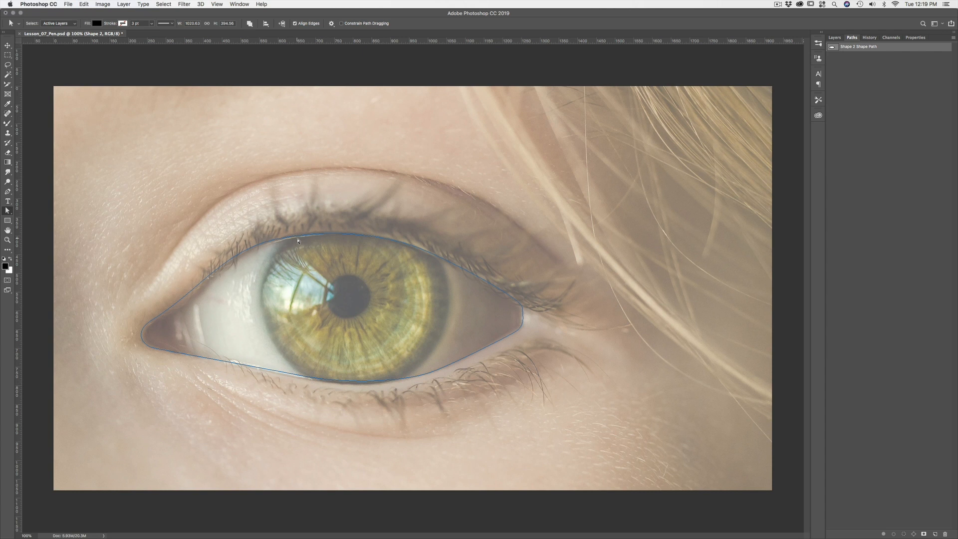
pyautogui.click(388, 195)
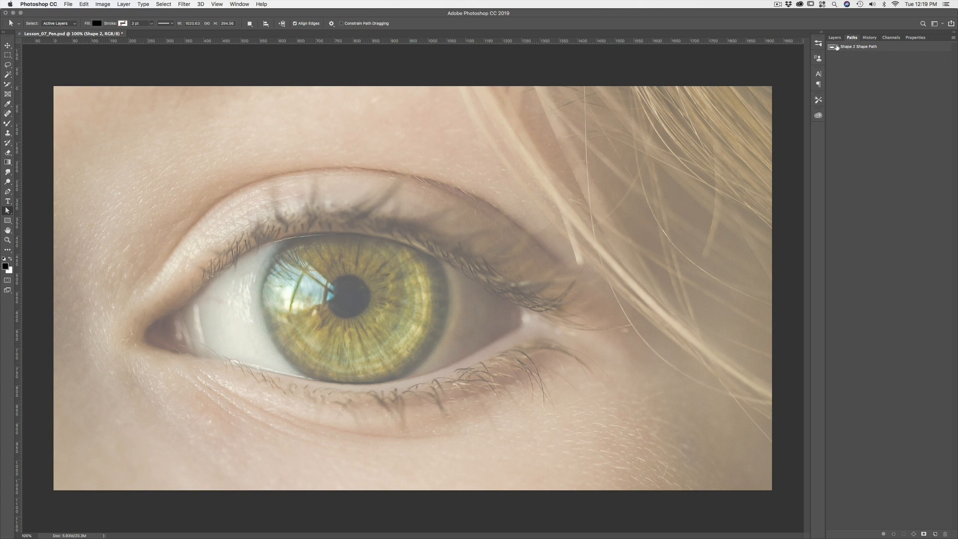
pyautogui.click(882, 48)
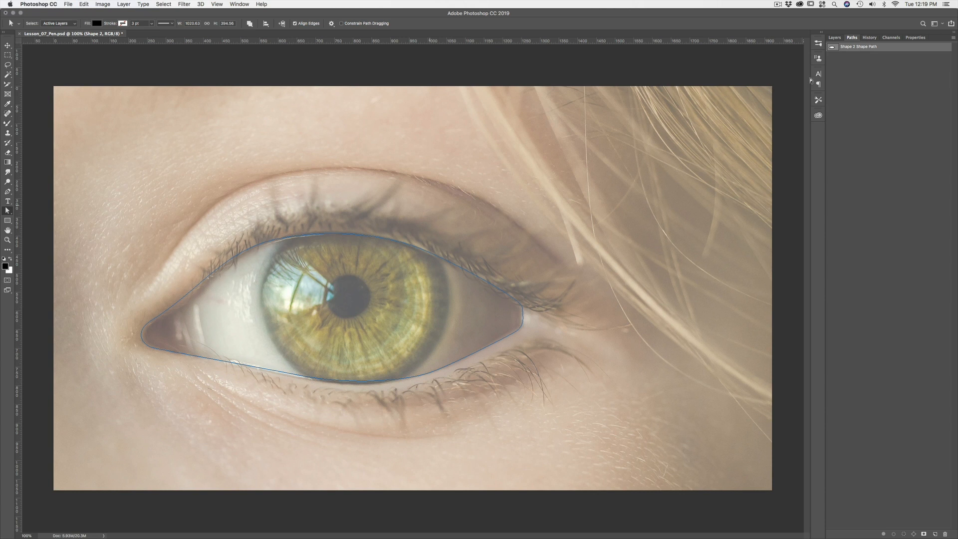
pyautogui.click(834, 38)
# - Fine-tune the two anchor points at the outer corner of the Shape 2 eye outline to follow the eye's edge
pyautogui.click(282, 242)
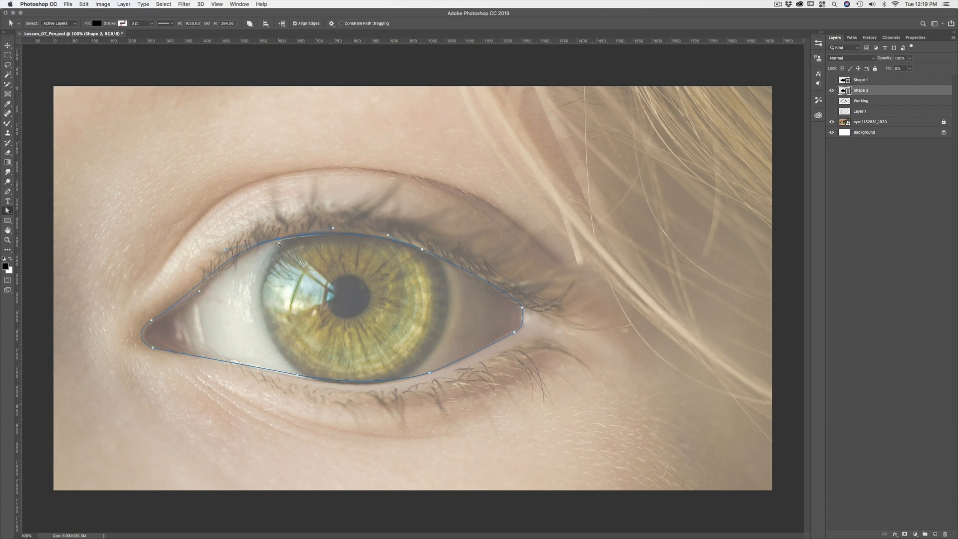
pyautogui.click(422, 249)
pyautogui.click(522, 306)
pyautogui.moveTo(523, 301); pyautogui.dragTo(513, 296)
pyautogui.click(514, 334)
pyautogui.moveTo(512, 333); pyautogui.dragTo(512, 333)
# - Move the lower-lid anchor points of Shape 2 slightly downward and adjust their handles to follow the lid
pyautogui.moveTo(430, 373); pyautogui.dragTo(430, 375)
pyautogui.moveTo(298, 375); pyautogui.dragTo(296, 379)
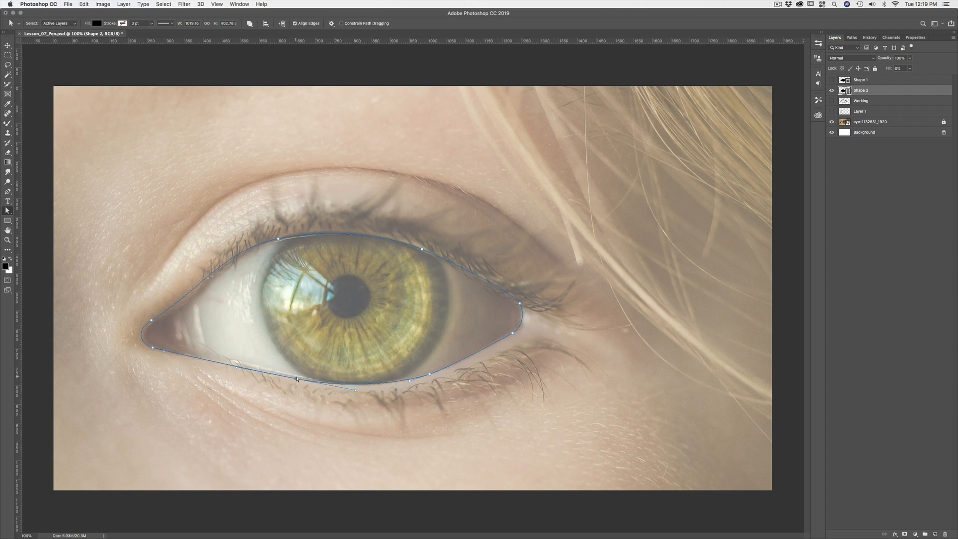
pyautogui.moveTo(235, 368); pyautogui.dragTo(232, 364)
pyautogui.moveTo(429, 374); pyautogui.dragTo(453, 369)
# - Try the Convert Point Tool on the upper inner-corner anchor of the Shape 2 path and undo the change
pyautogui.click(9, 192)
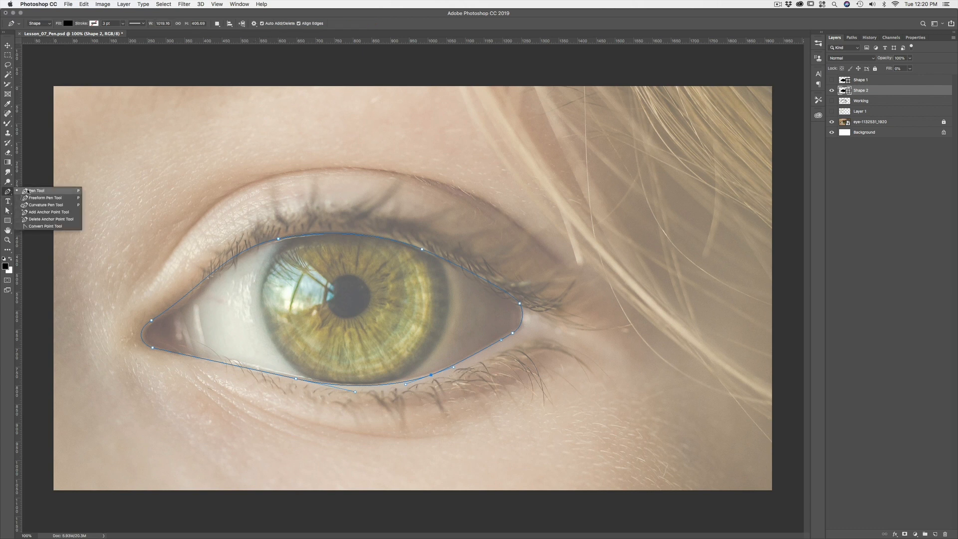
pyautogui.click(59, 226)
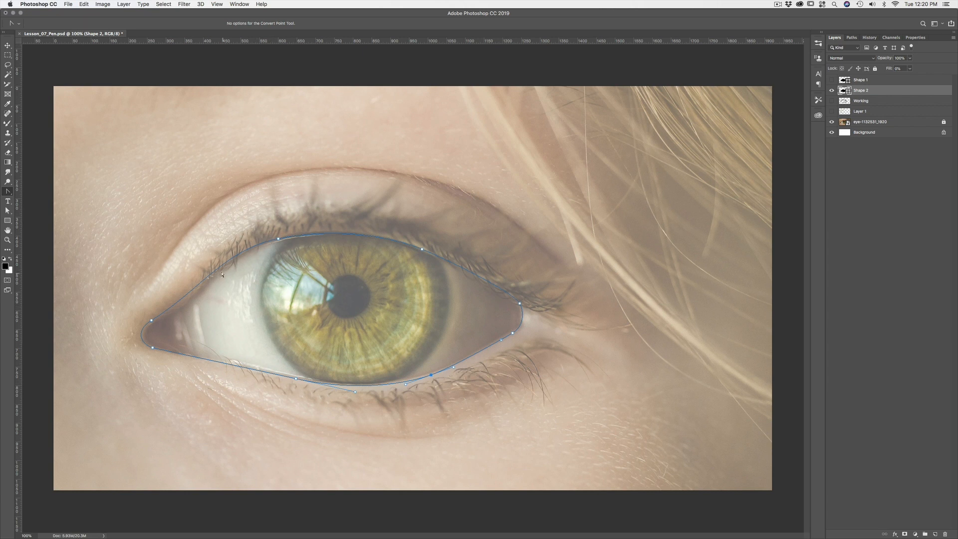
pyautogui.click(152, 320)
pyautogui.press('super+z')
pyautogui.press('super+z')
# - Set the Shape 2 layer's fill to 100% and change the shape's colour to white (ffffff)
pyautogui.moveTo(887, 70); pyautogui.dragTo(930, 70)
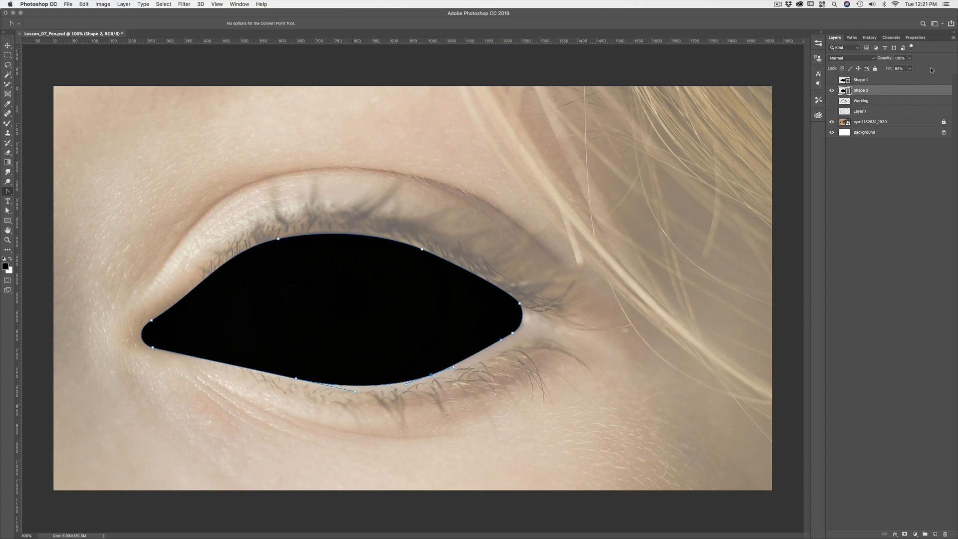
pyautogui.moveTo(888, 69); pyautogui.dragTo(898, 68)
pyautogui.doubleClick(843, 91)
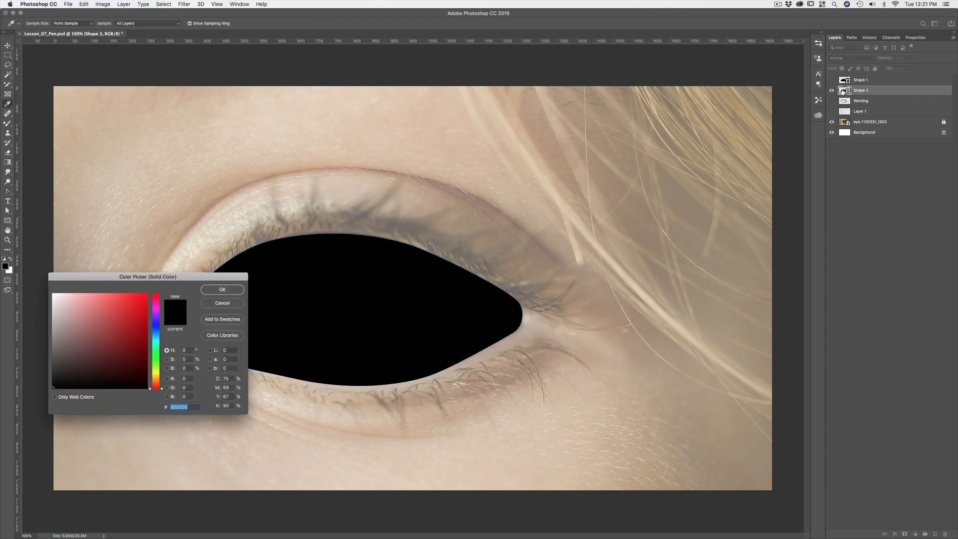
pyautogui.click(58, 298)
pyautogui.moveTo(57, 298); pyautogui.dragTo(53, 294)
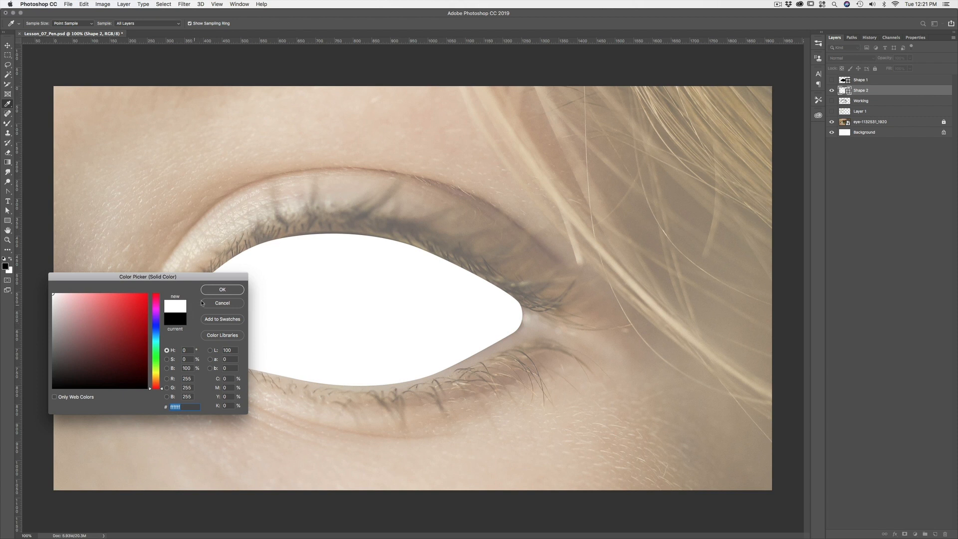
pyautogui.click(215, 292)
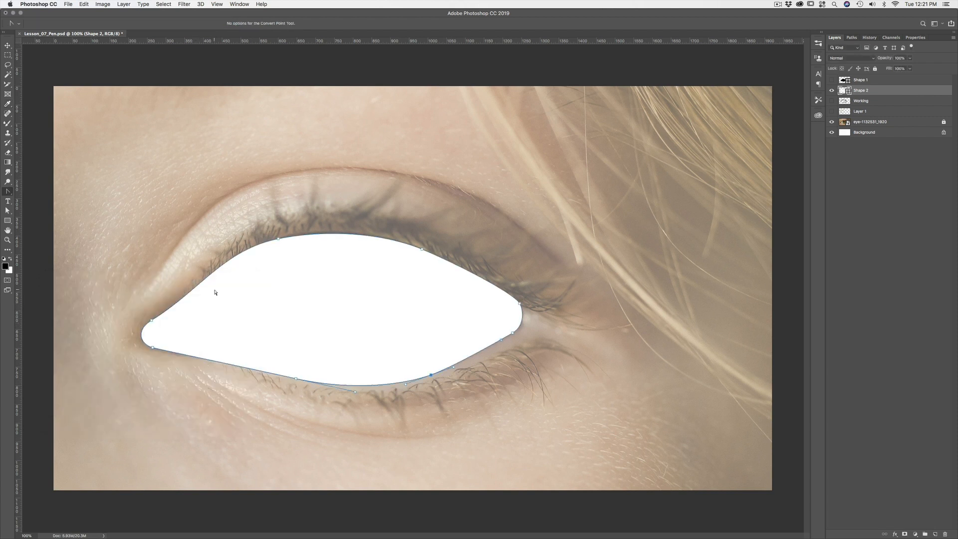
# - Try a Gradient Overlay layer style on Shape 2 and switch it off again
pyautogui.doubleClick(885, 90)
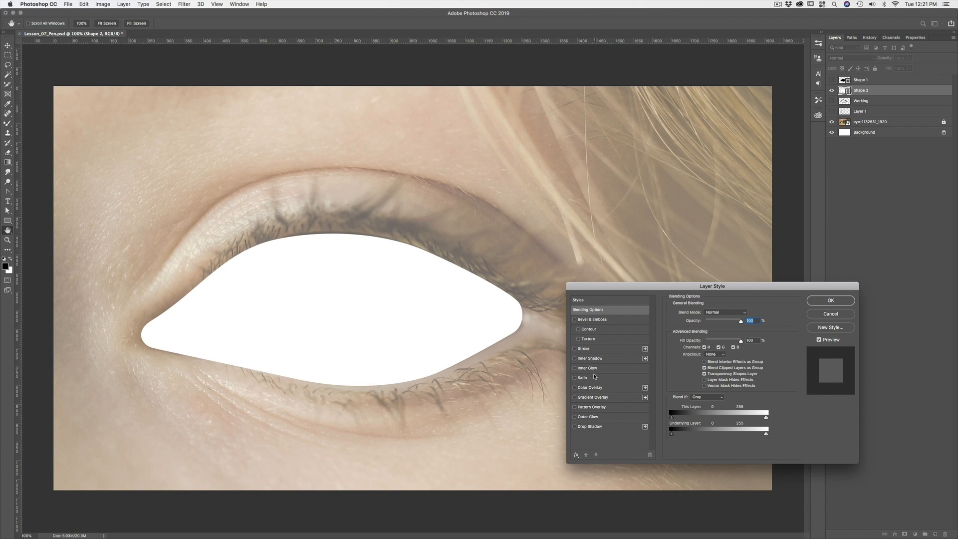
pyautogui.click(602, 398)
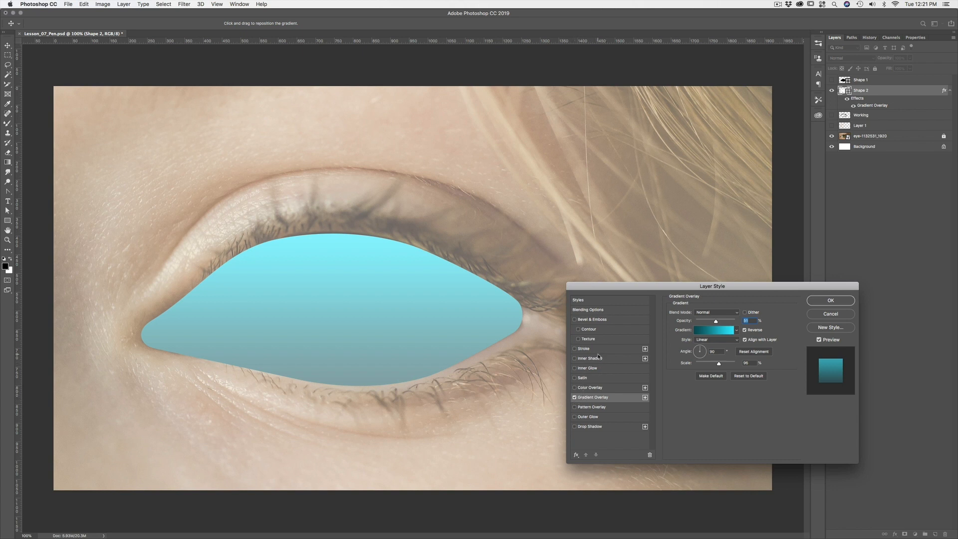
pyautogui.click(574, 397)
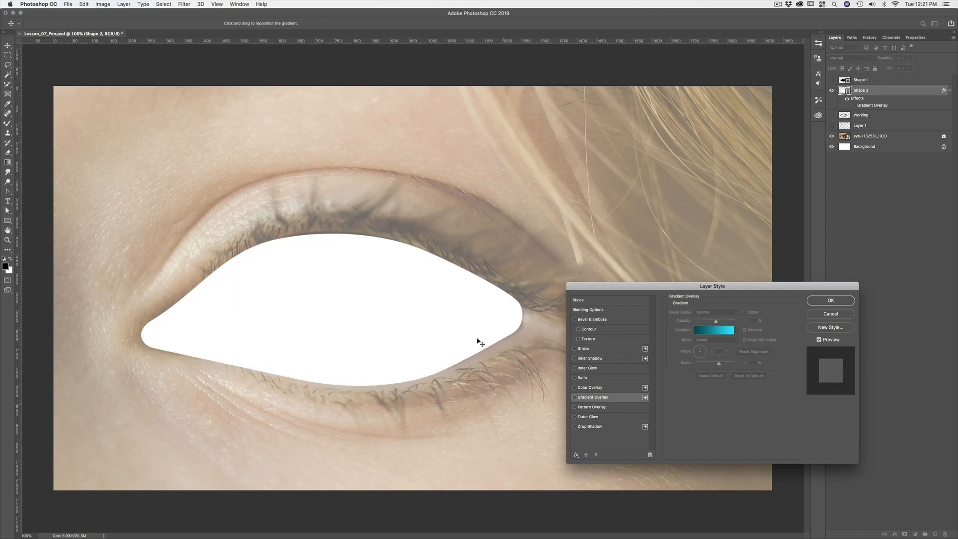
pyautogui.click(819, 300)
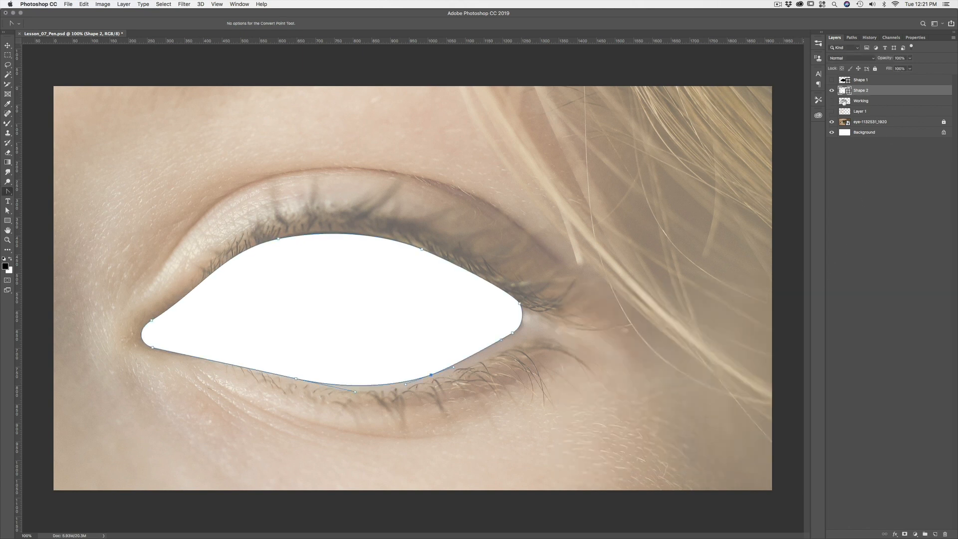
# - Place the Working line-art layer, made visible, directly above Shape 2 with Shape 1 hidden, and save the document
pyautogui.moveTo(858, 101); pyautogui.dragTo(867, 91)
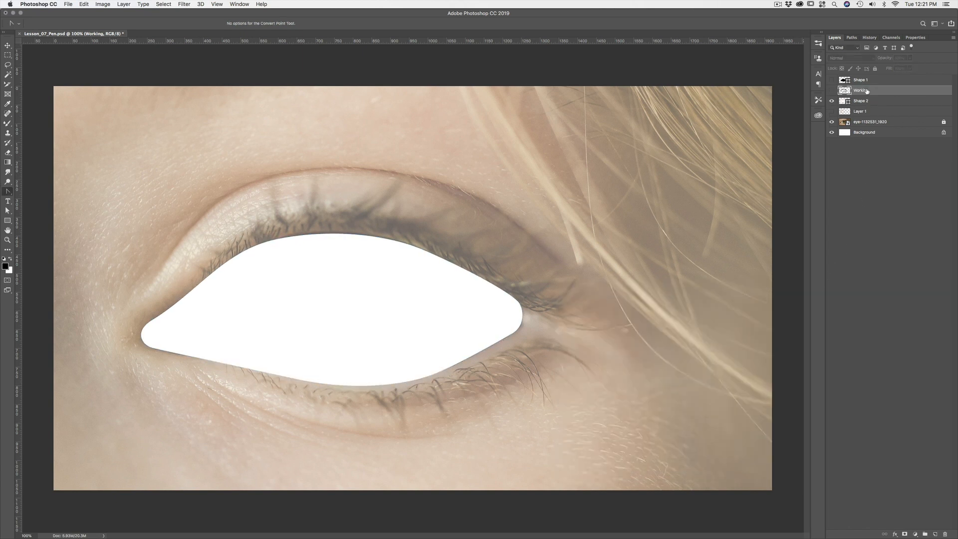
pyautogui.click(831, 90)
pyautogui.click(831, 80)
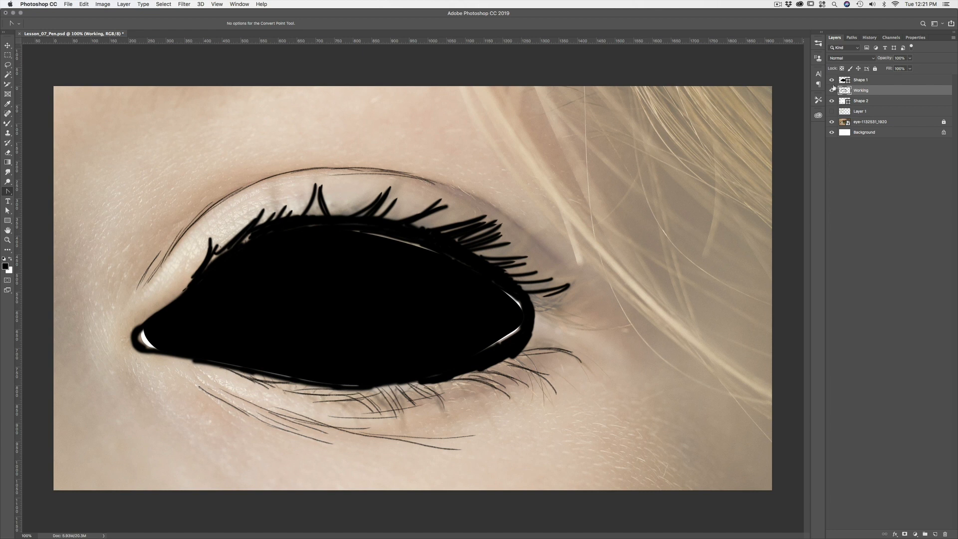
pyautogui.click(832, 80)
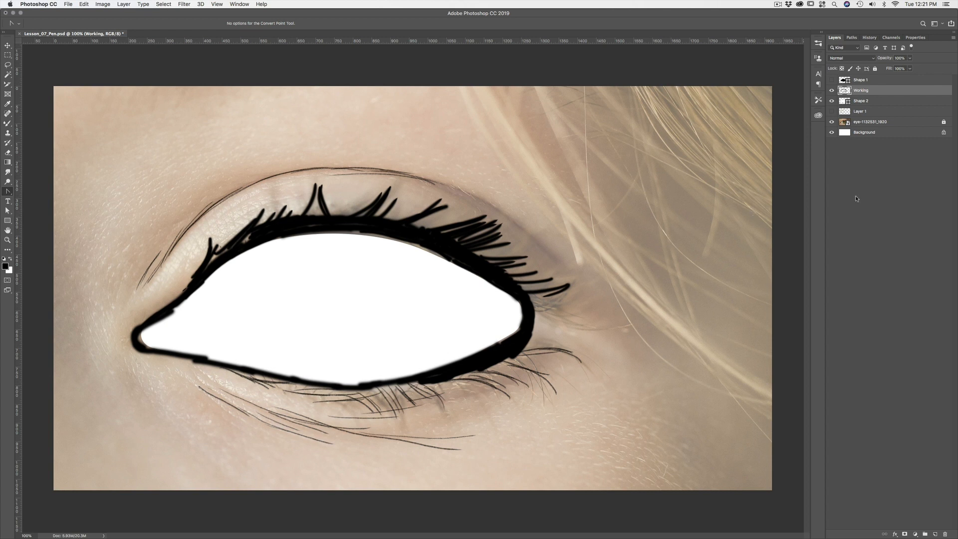
pyautogui.press('super+s')
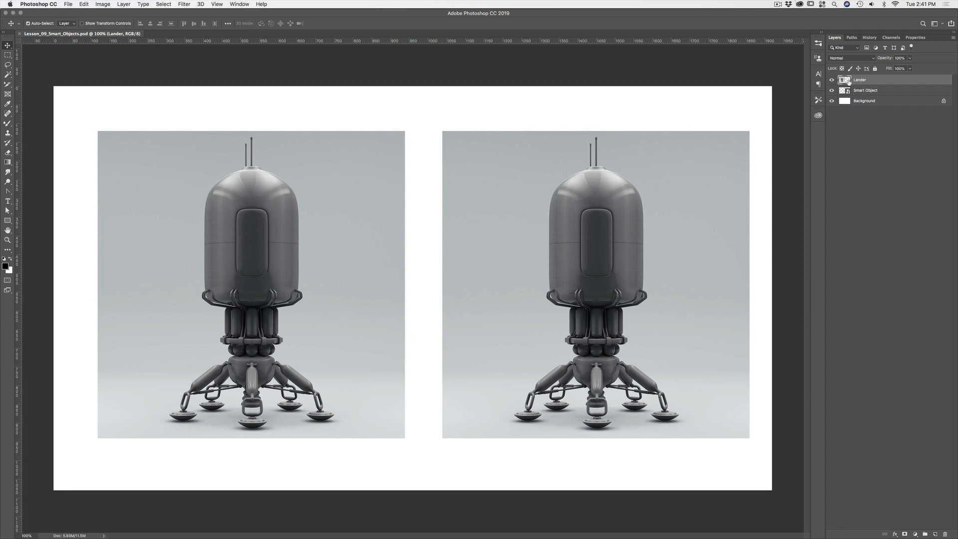
# - Compare the Lander and Smart Object layers in Lesson_09_Smart_Objects.psd by toggling the visibility of each
pyautogui.click(831, 80)
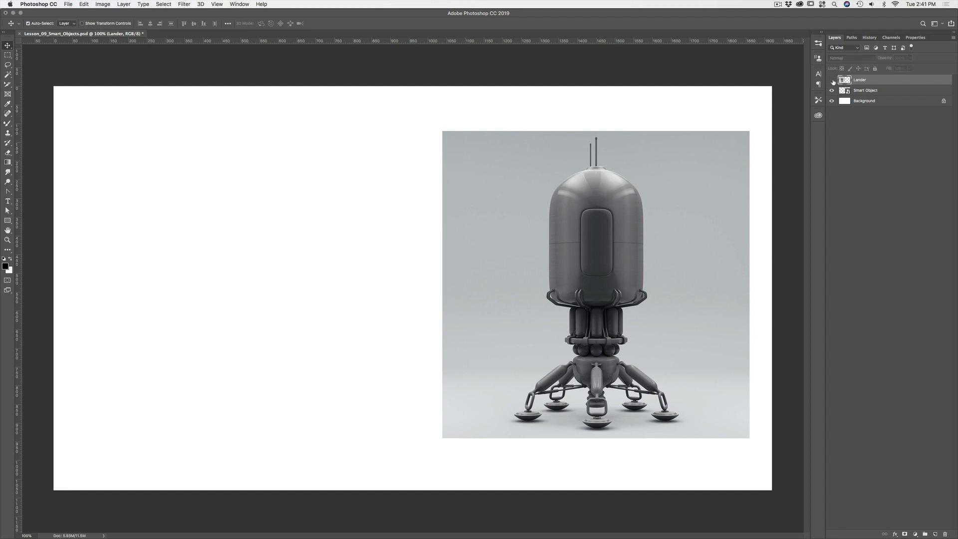
pyautogui.click(831, 81)
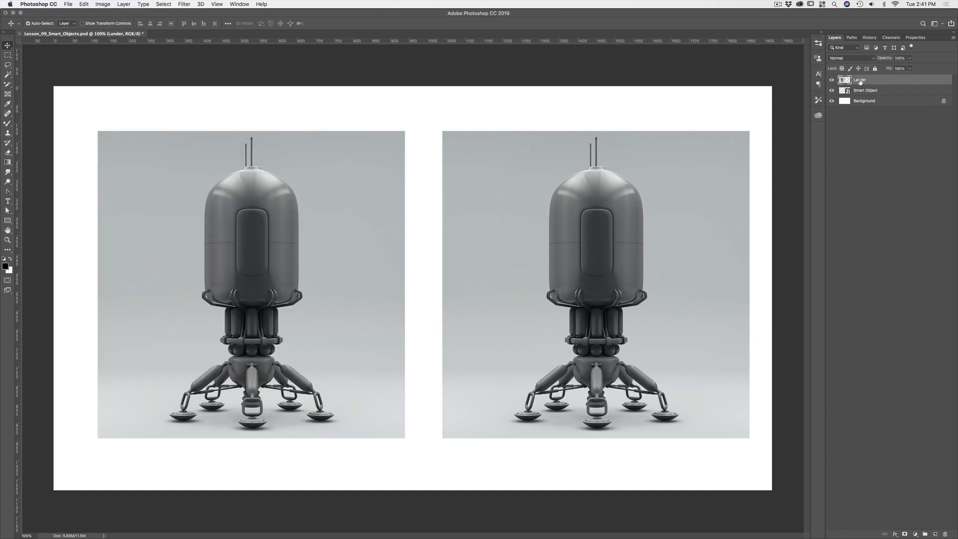
pyautogui.click(831, 80)
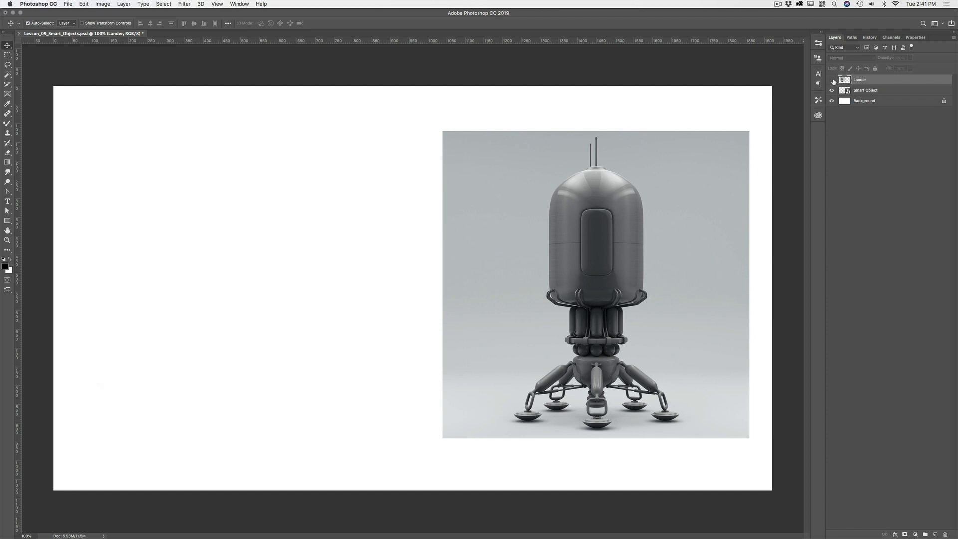
pyautogui.click(832, 80)
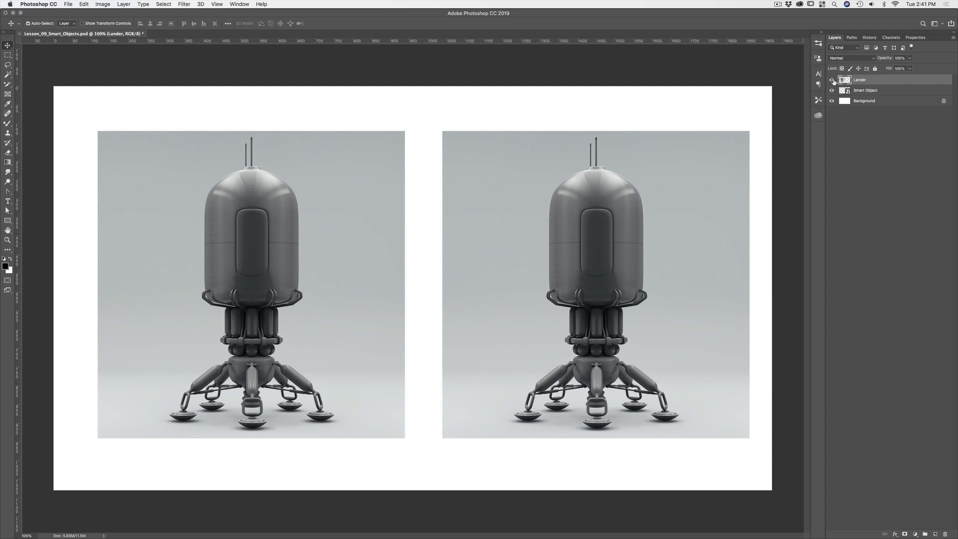
pyautogui.click(866, 91)
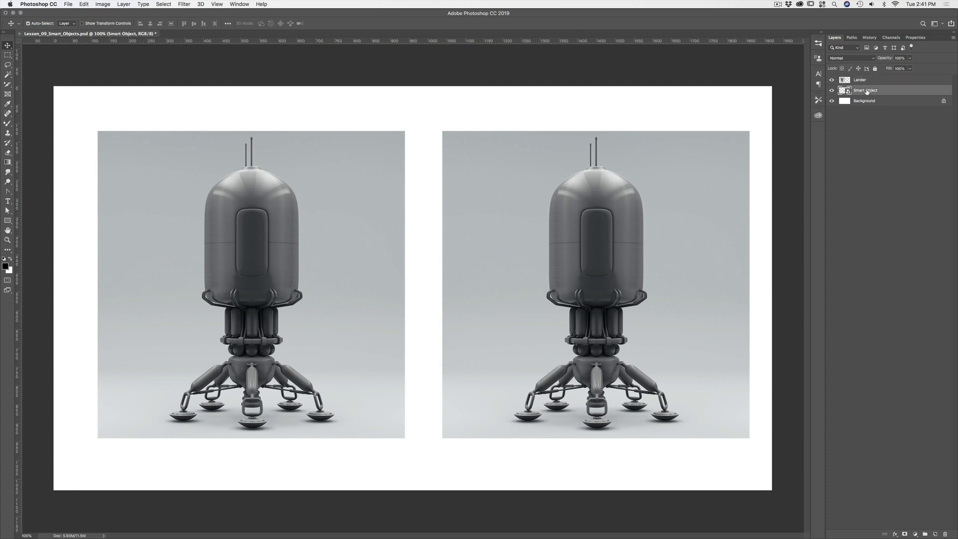
pyautogui.click(832, 91)
pyautogui.click(832, 91)
# - Scale the Lander layer down proportionally to less than half size, keeping its lower-left corner anchored, and nudge it slightly upward
pyautogui.click(340, 191)
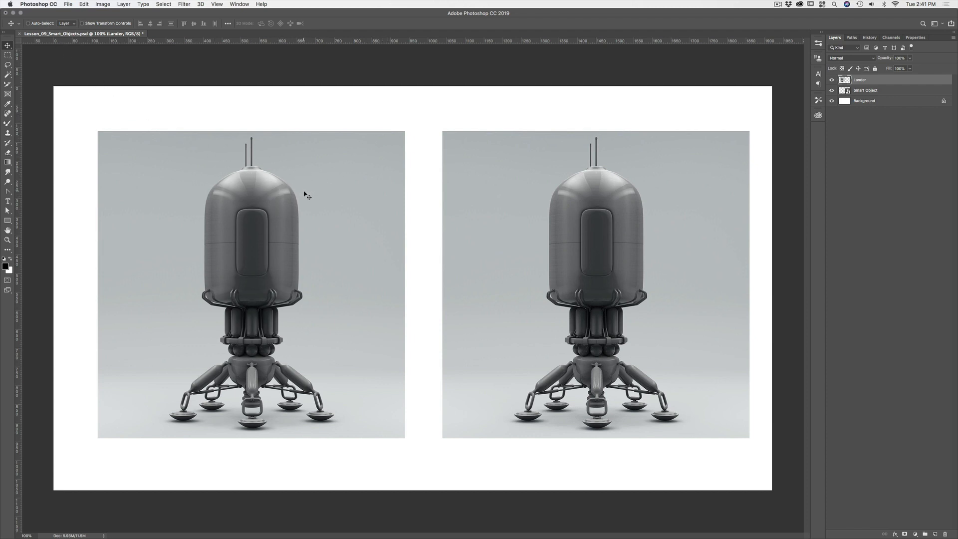
pyautogui.hotkey('ctrl', 't')
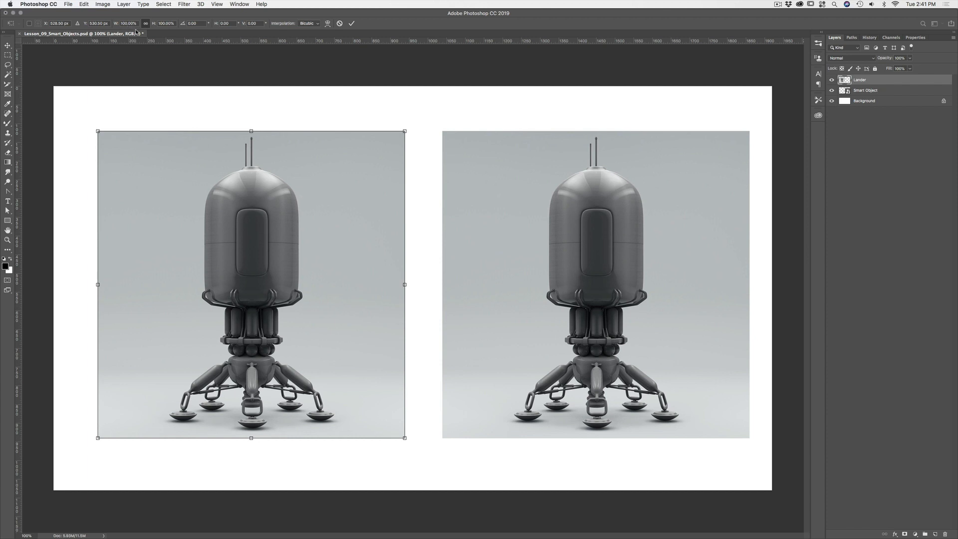
pyautogui.moveTo(405, 130); pyautogui.dragTo(171, 238)
pyautogui.press('Return')
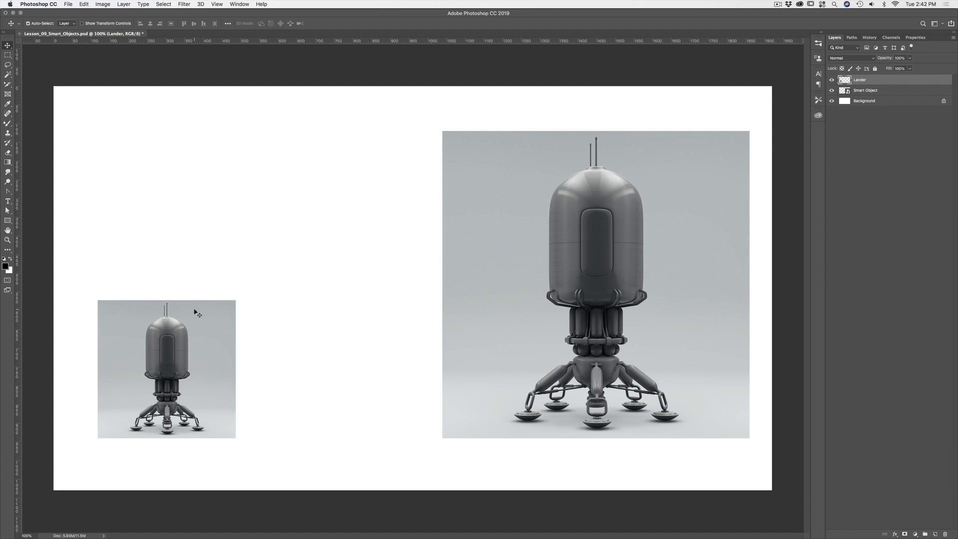
pyautogui.moveTo(200, 334); pyautogui.dragTo(201, 329)
# - Scale the Smart Object layer down proportionally toward its lower-left corner to match the reduced Lander image
pyautogui.click(509, 224)
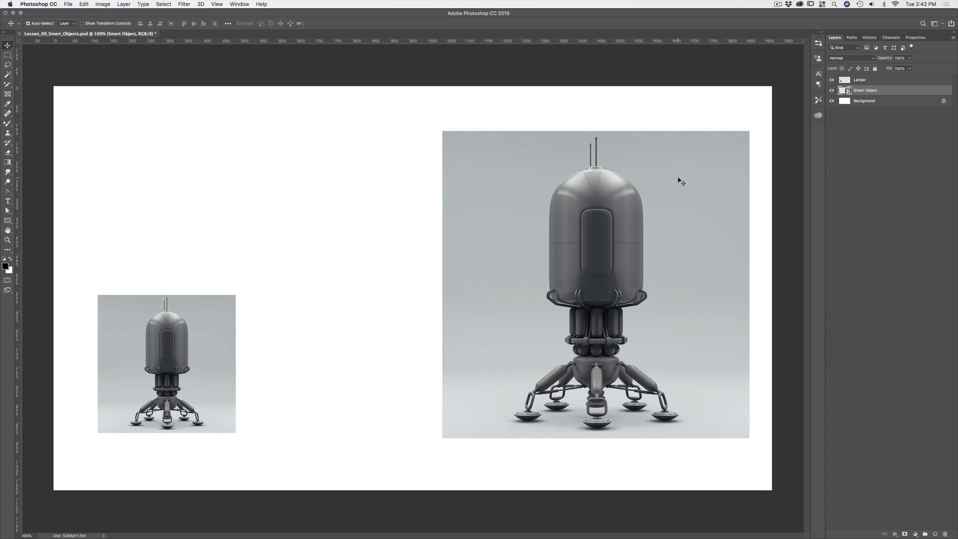
pyautogui.press('super+t')
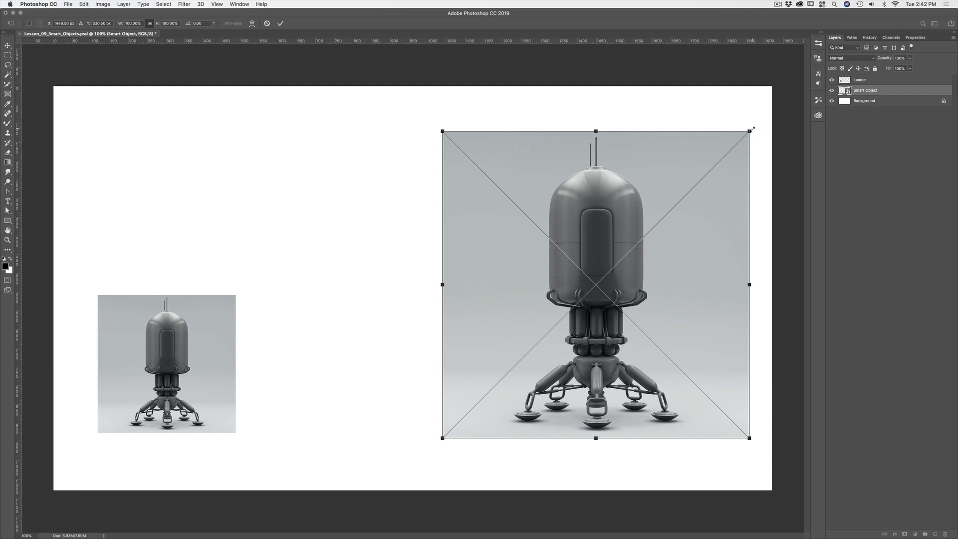
pyautogui.moveTo(750, 130); pyautogui.dragTo(525, 251)
pyautogui.press('Return')
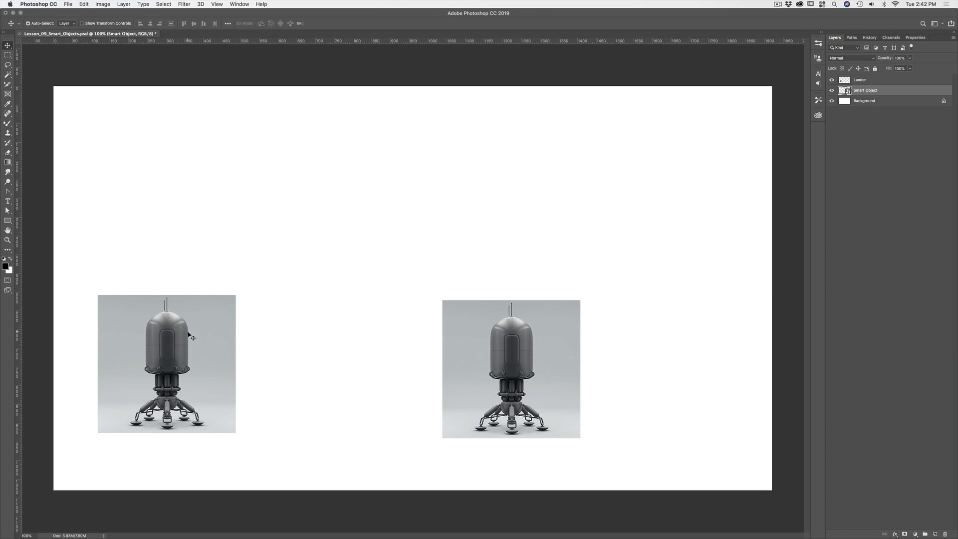
# - Scale the small Lander layer back up proportionally to roughly its original size, keeping its lower-left corner anchored
pyautogui.click(170, 342)
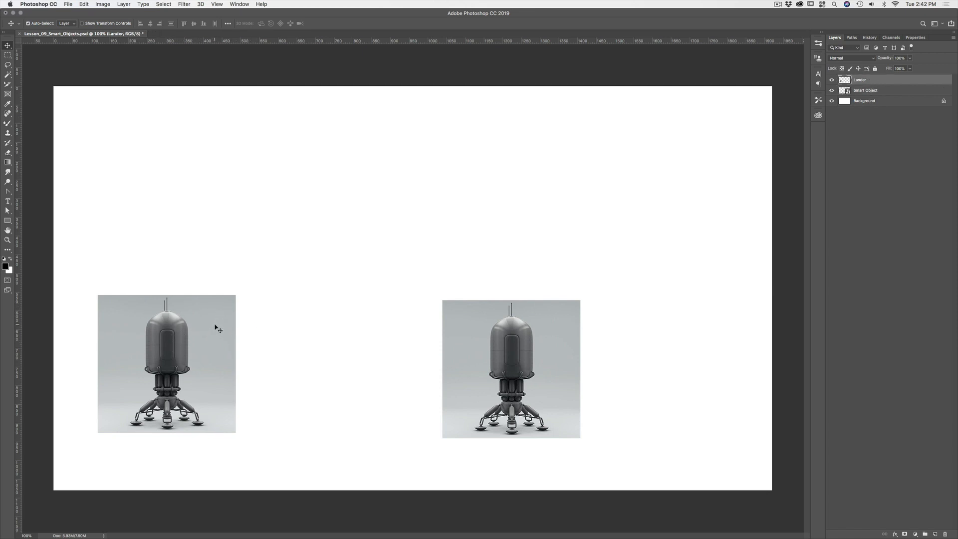
pyautogui.press('super+t')
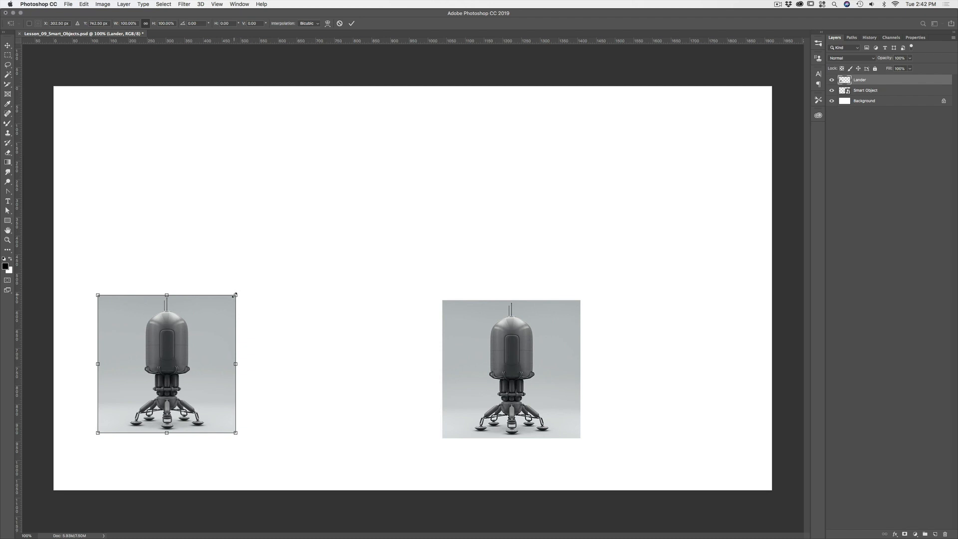
pyautogui.moveTo(236, 295); pyautogui.dragTo(433, 162)
pyautogui.press('Return')
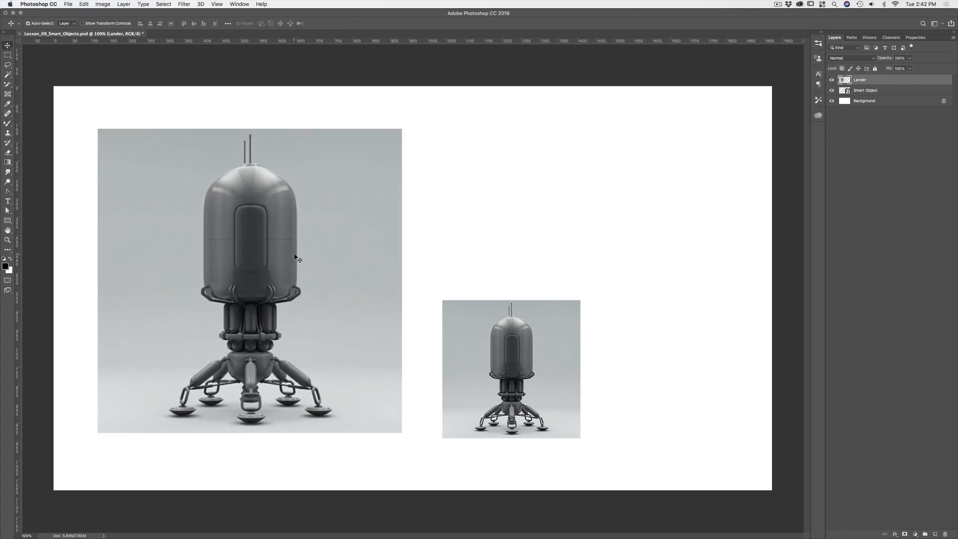
# - Scale the Smart Object layer back up to 100% and nudge it upward to line up with the top of the Lander image
pyautogui.click(525, 332)
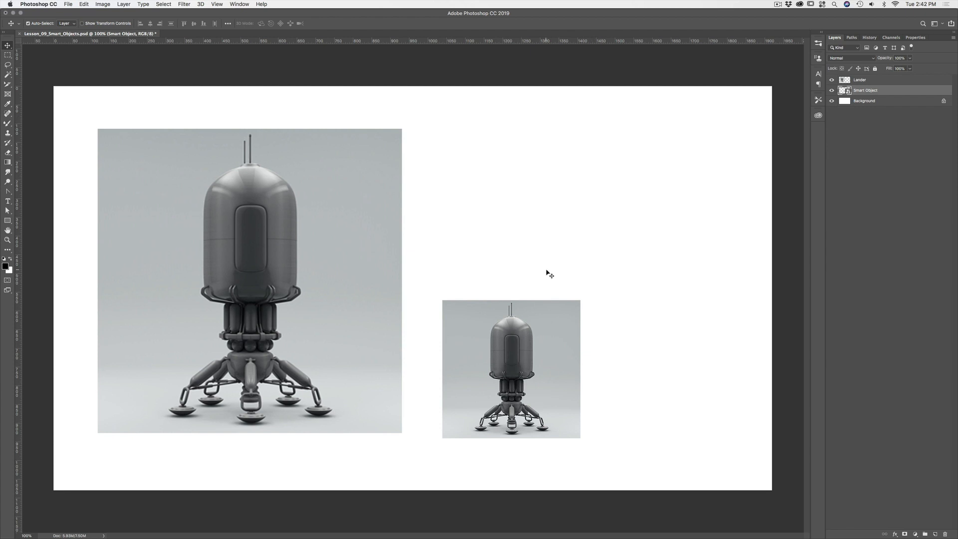
pyautogui.press('super+t')
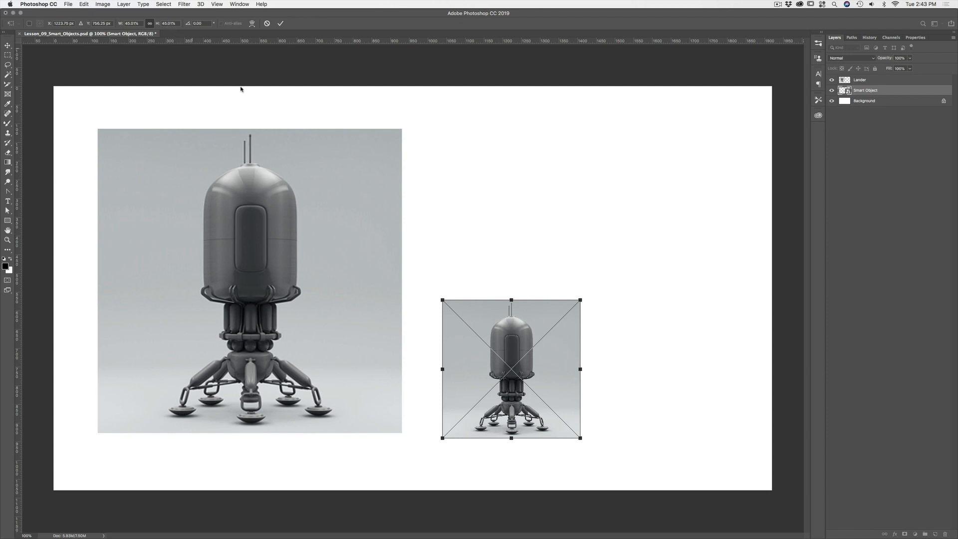
pyautogui.moveTo(580, 300); pyautogui.dragTo(732, 124)
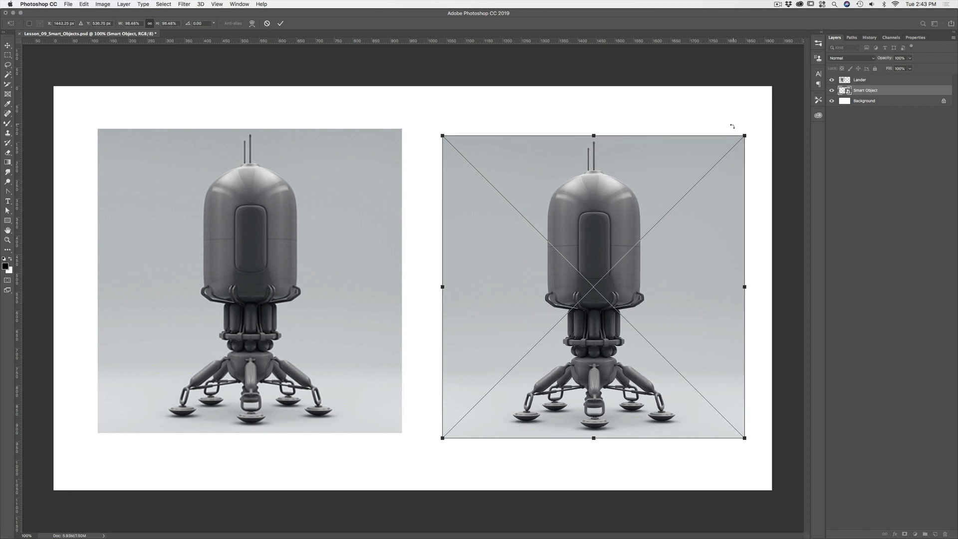
pyautogui.click(128, 22)
pyautogui.write('100%')
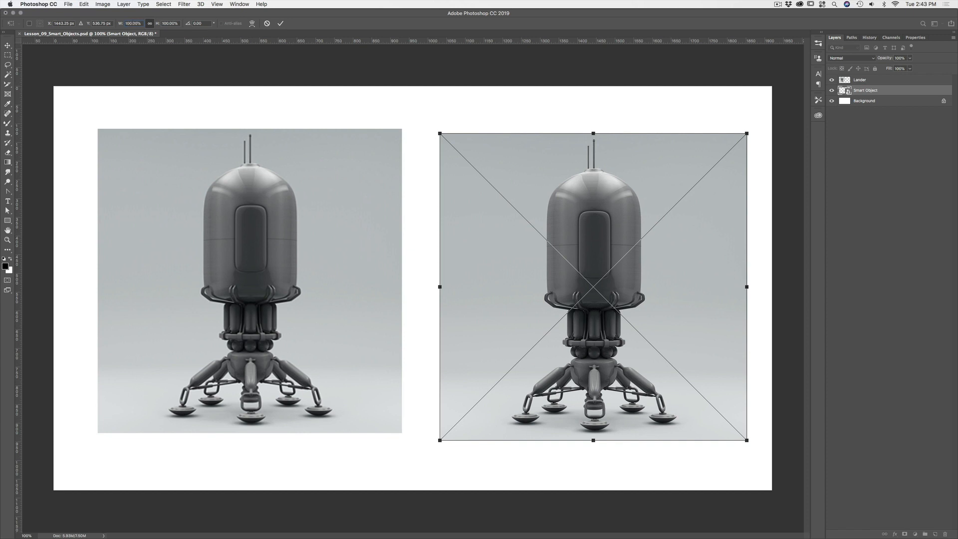
pyautogui.press('Return')
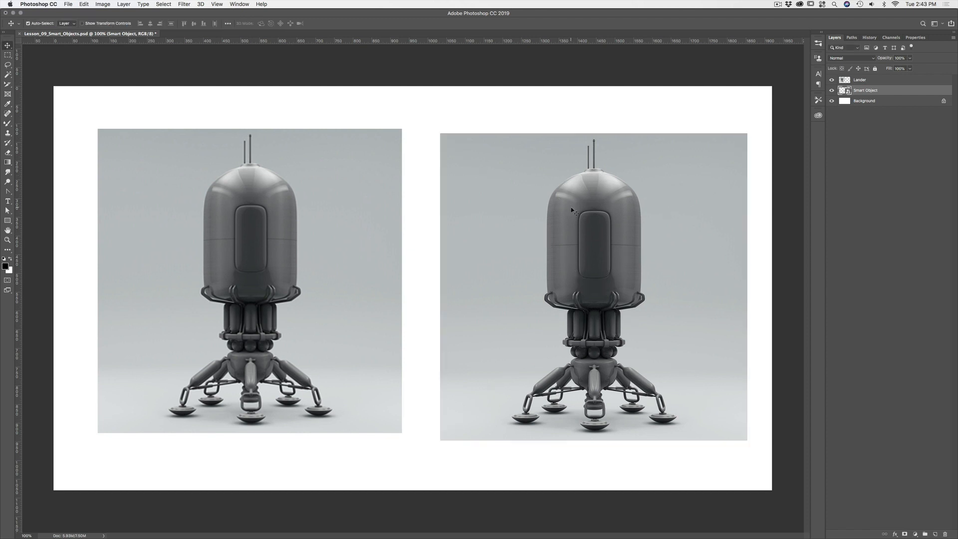
pyautogui.moveTo(560, 205); pyautogui.dragTo(561, 201)
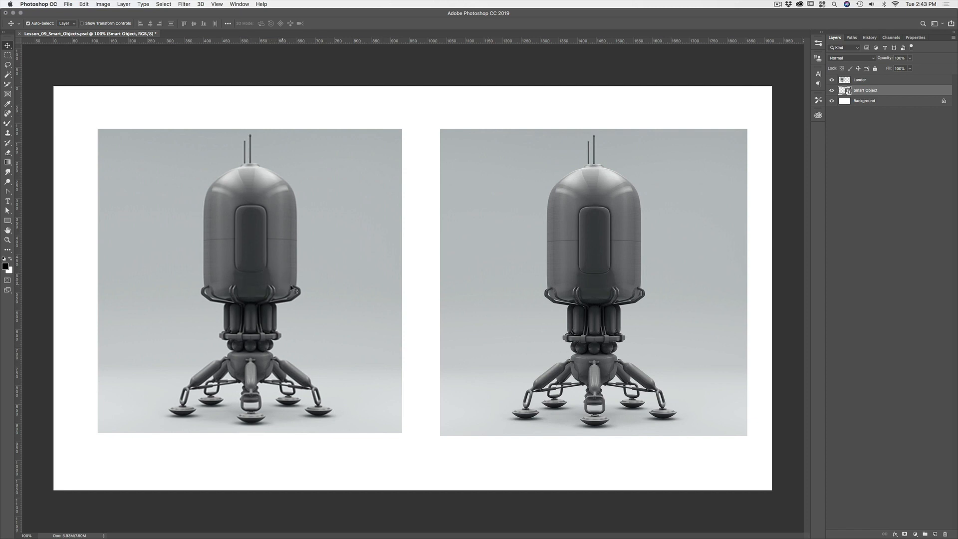
# - Compare the enlarged Lander and Smart Object images up close, examining the sharpness of the hull, struts and landing legs
pyautogui.press('z')
pyautogui.moveTo(287, 283); pyautogui.dragTo(355, 269)
pyautogui.press('v')
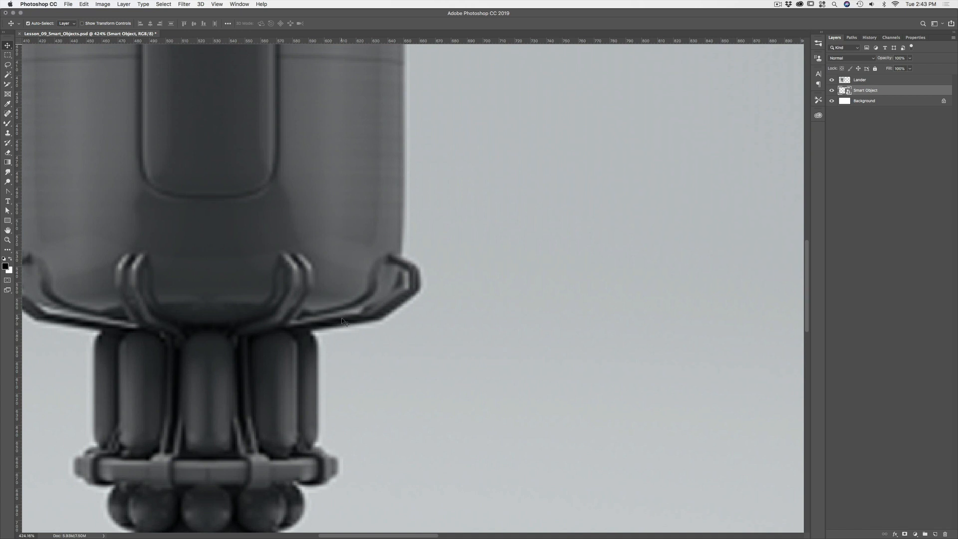
pyautogui.moveTo(456, 275); pyautogui.dragTo(279, 267)
pyautogui.moveTo(532, 255); pyautogui.dragTo(285, 265)
pyautogui.moveTo(547, 252); pyautogui.dragTo(319, 252)
pyautogui.moveTo(489, 257); pyautogui.dragTo(427, 255)
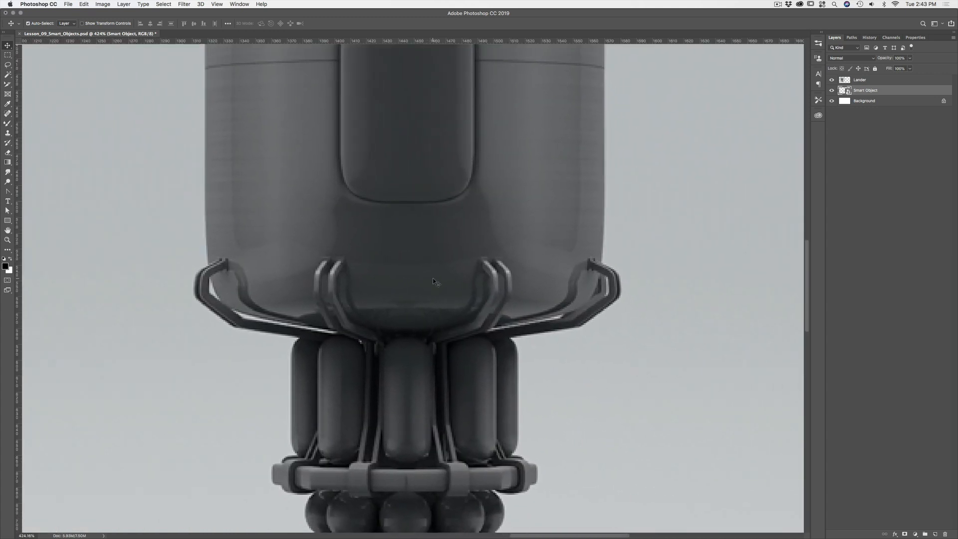
pyautogui.moveTo(432, 292); pyautogui.dragTo(429, 211)
pyautogui.moveTo(430, 349); pyautogui.dragTo(409, 271)
pyautogui.scroll(-5, 410, 272)
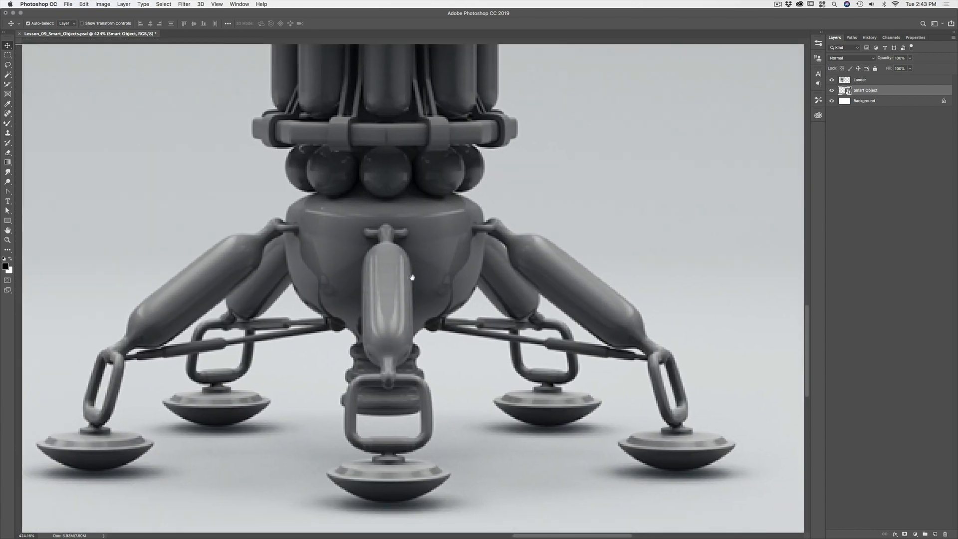
pyautogui.moveTo(406, 286); pyautogui.dragTo(417, 316)
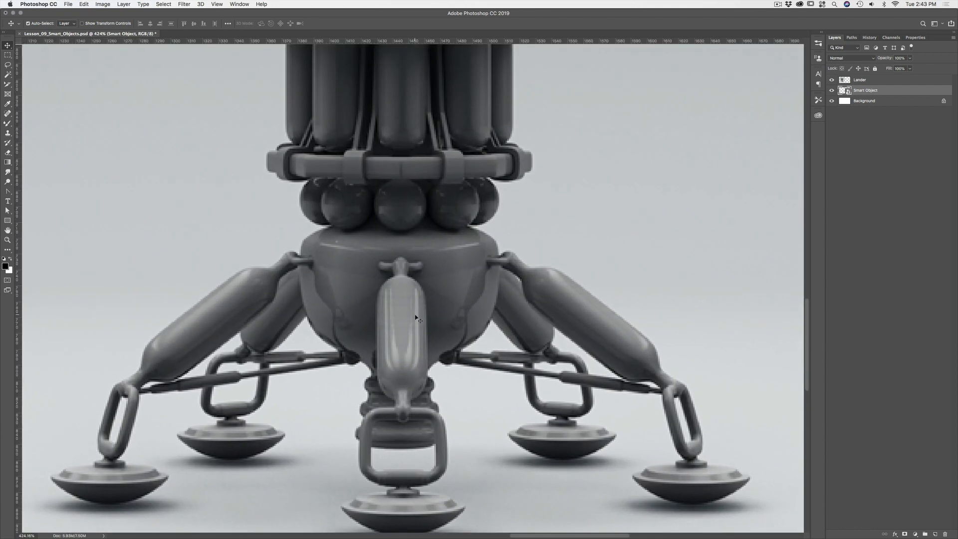
pyautogui.press('super+1')
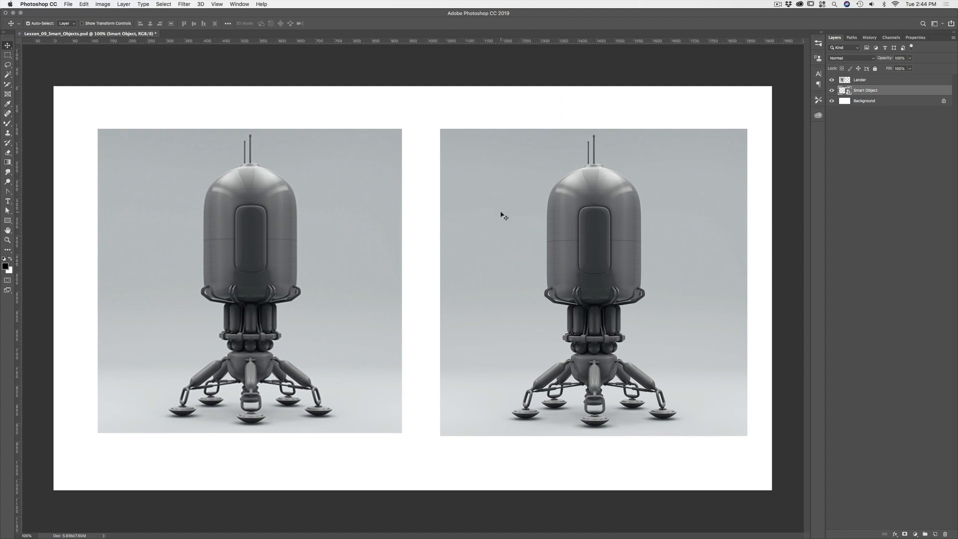
# - Move the Smart Object image closer to the Lander image, with the lower edges of both aligned
pyautogui.moveTo(584, 206); pyautogui.dragTo(532, 212)
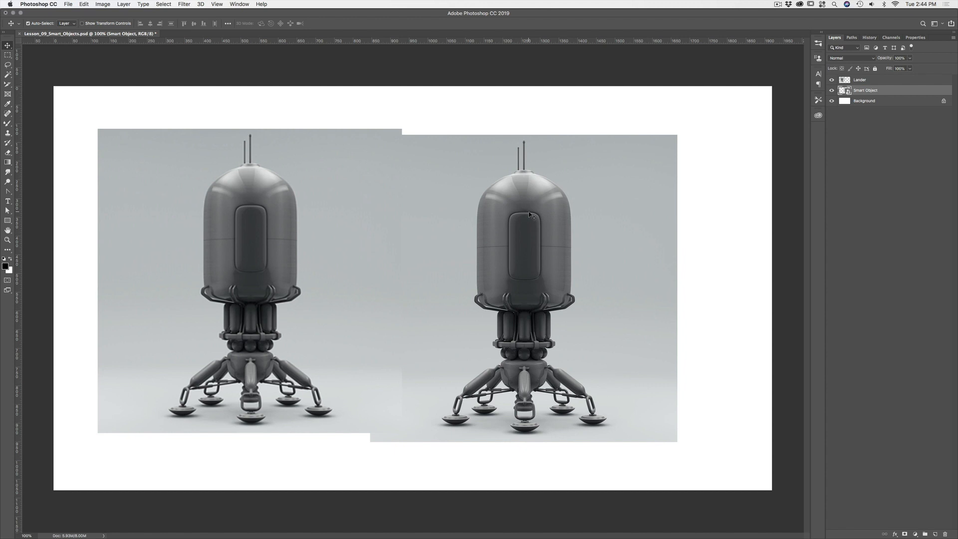
pyautogui.moveTo(494, 219); pyautogui.dragTo(544, 215)
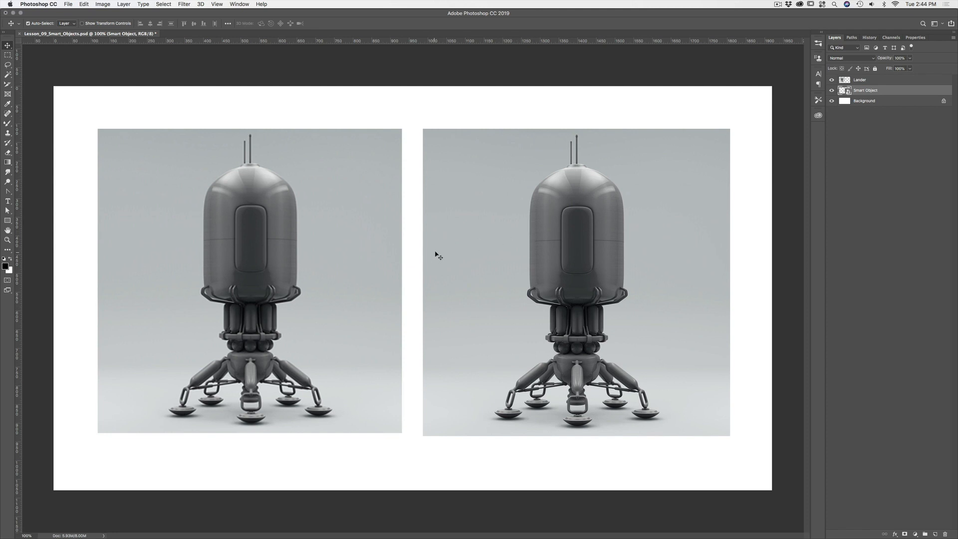
pyautogui.moveTo(553, 239); pyautogui.dragTo(554, 234)
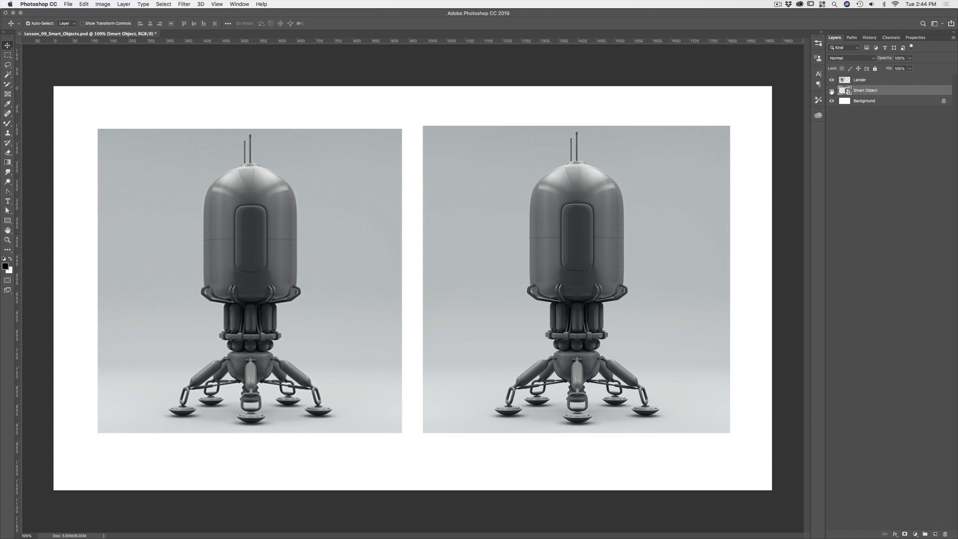
# - Hide the Lander and Smart Object layers and marquee a square about 400 px wide on a new top layer
pyautogui.moveTo(831, 87); pyautogui.dragTo(831, 80)
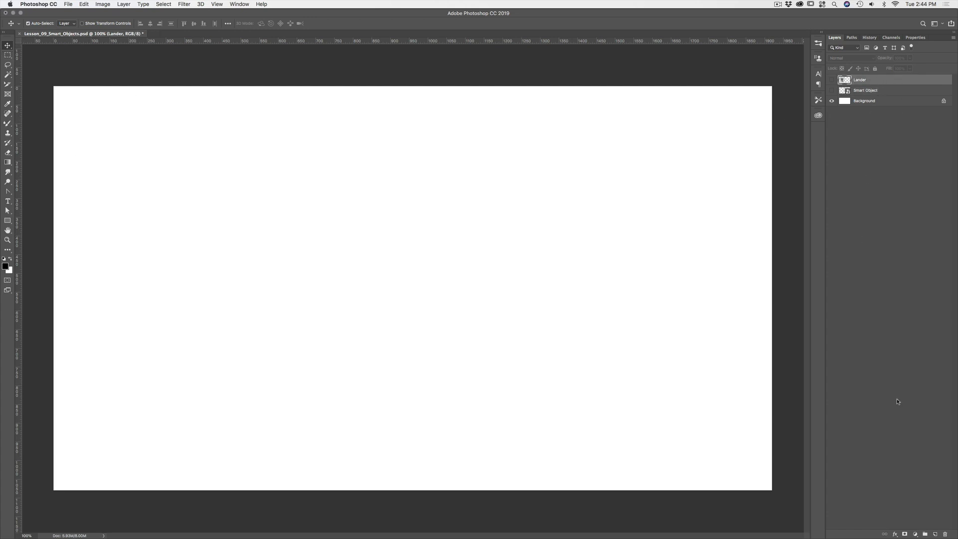
pyautogui.click(934, 533)
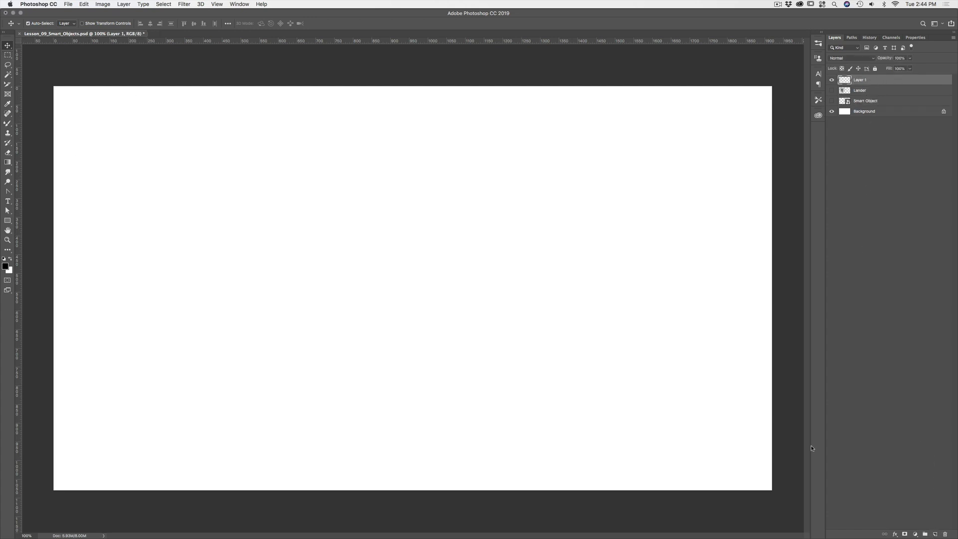
pyautogui.click(8, 56)
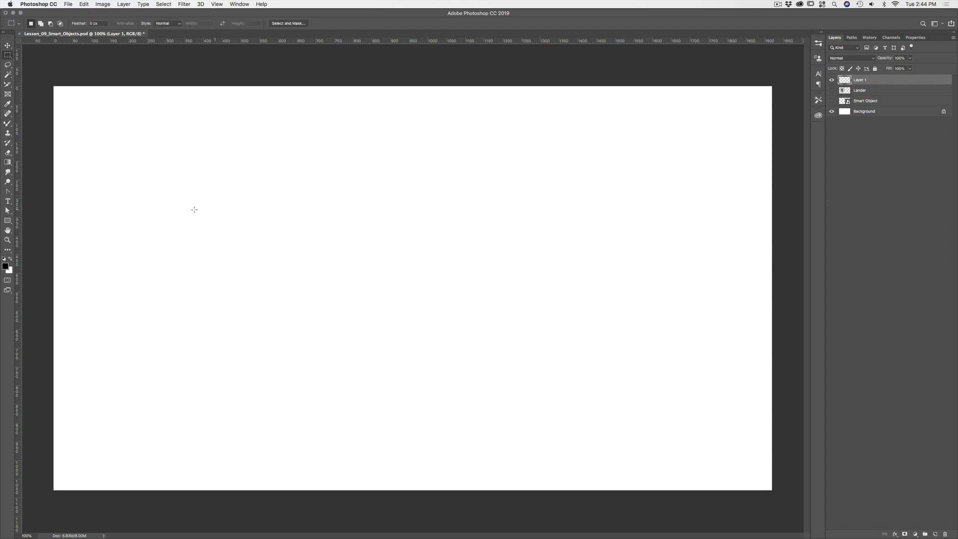
pyautogui.moveTo(200, 194); pyautogui.dragTo(379, 343)
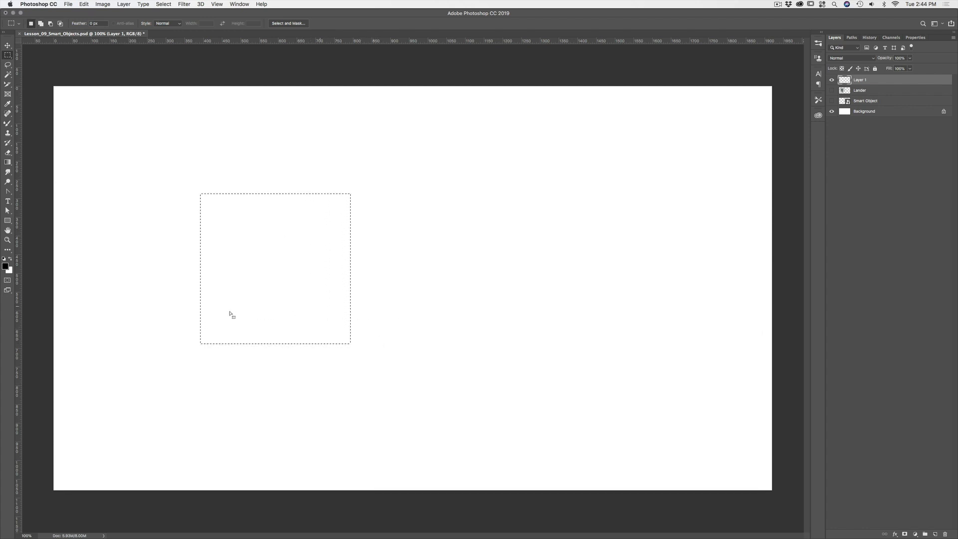
# - Set the foreground color to a bright orange
pyautogui.click(6, 266)
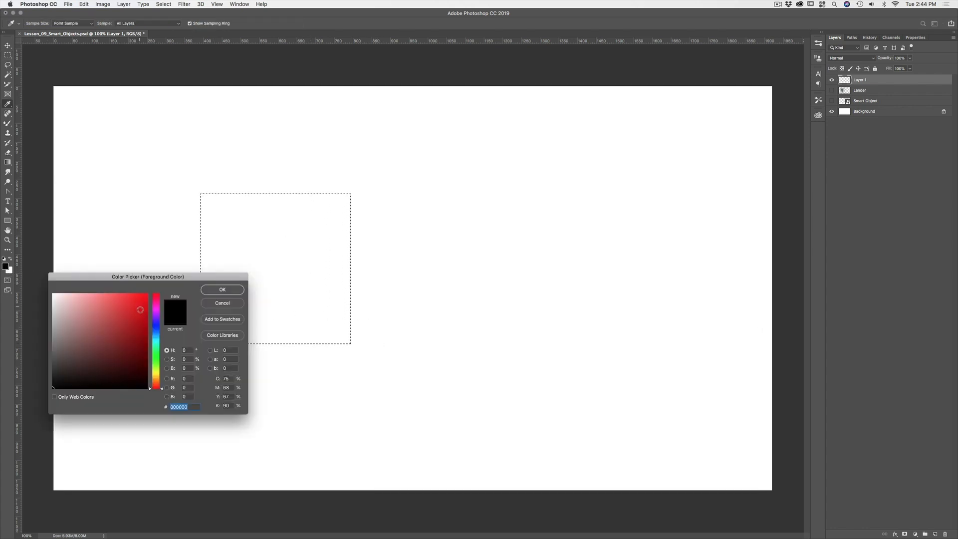
pyautogui.moveTo(155, 381); pyautogui.dragTo(155, 380)
pyautogui.moveTo(137, 323); pyautogui.dragTo(145, 297)
pyautogui.click(208, 290)
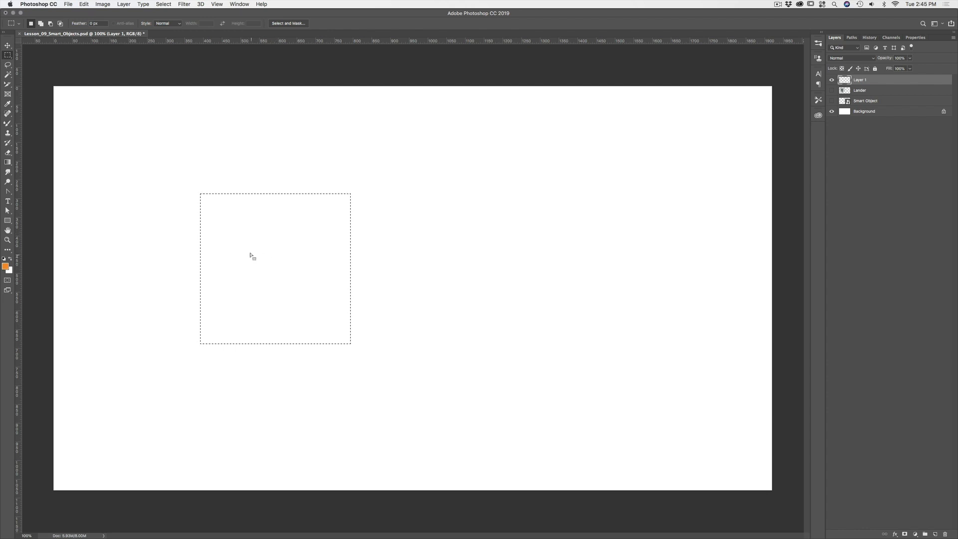
# - Fill the square selection with the orange foreground color, then deselect and shift the square slightly to the right
pyautogui.press('alt')
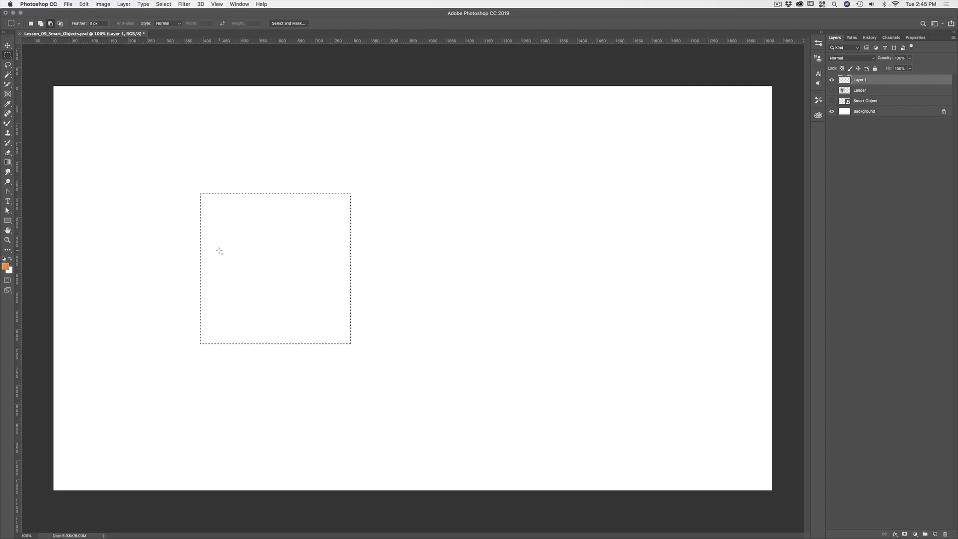
pyautogui.hotkey('alt', 'BackSpace')
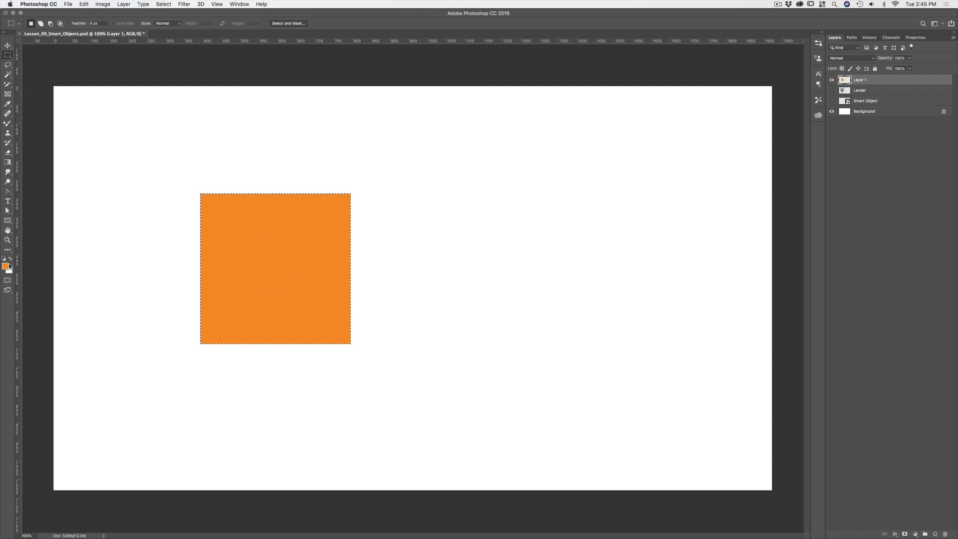
pyautogui.press('super+d')
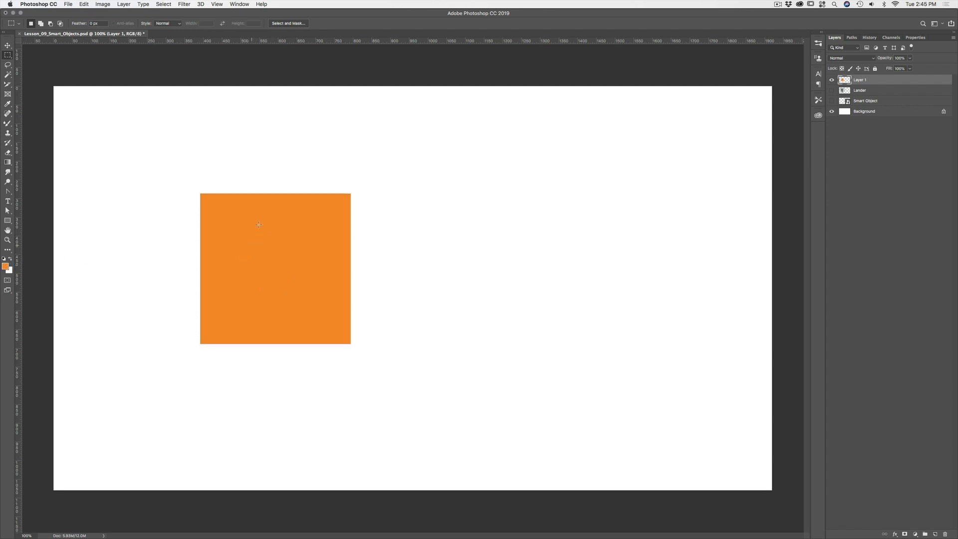
pyautogui.press('v')
pyautogui.moveTo(292, 253); pyautogui.dragTo(303, 254)
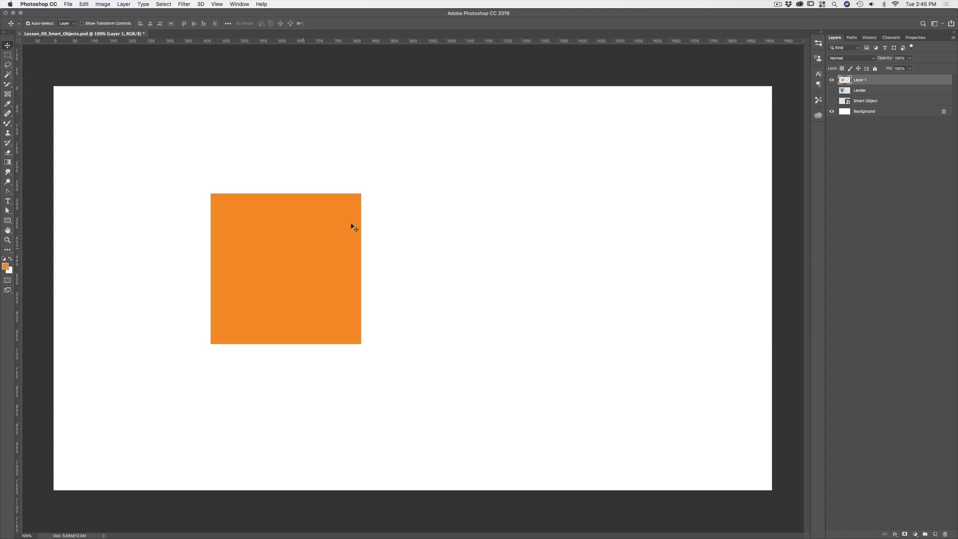
# - Convert the orange square's layer, Layer 1, to a smart object and deselect it
pyautogui.rightClick(876, 82)
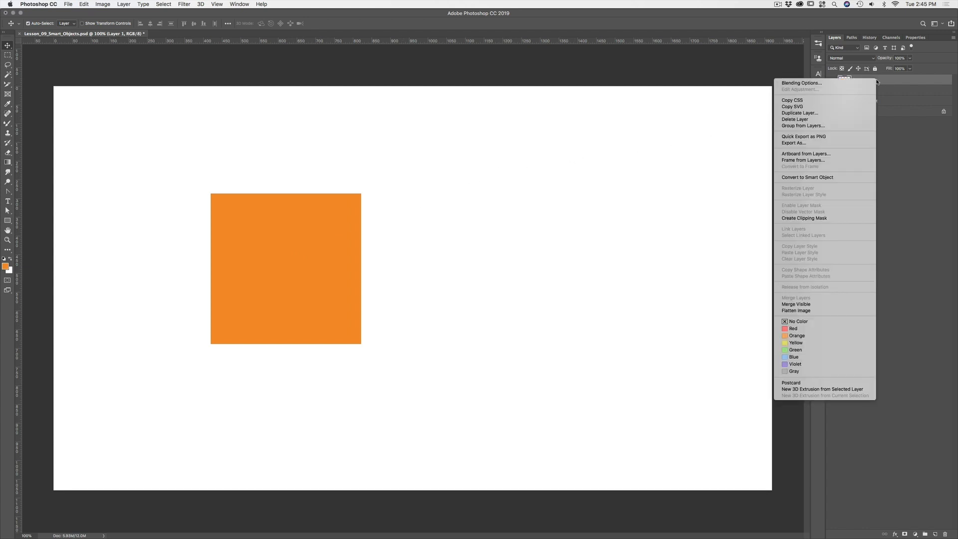
pyautogui.click(826, 178)
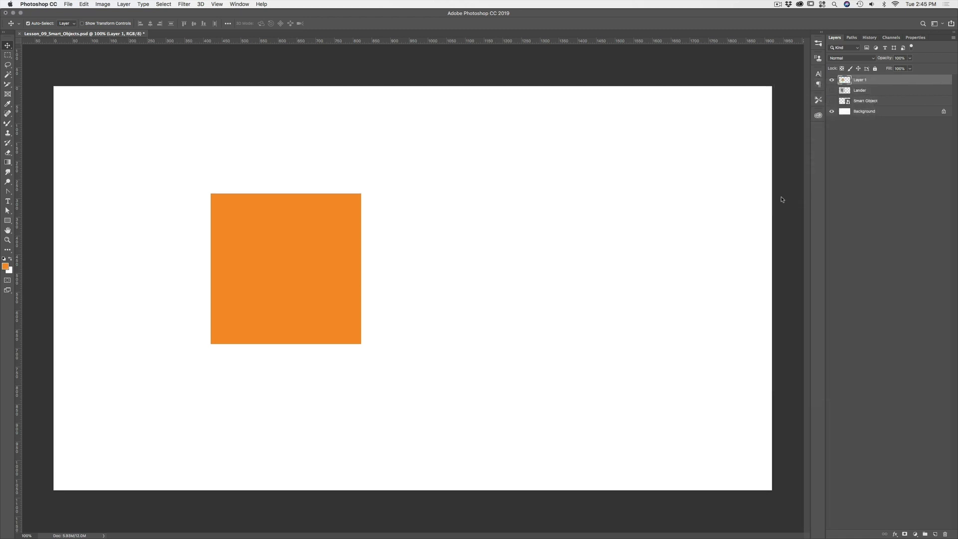
pyautogui.click(577, 199)
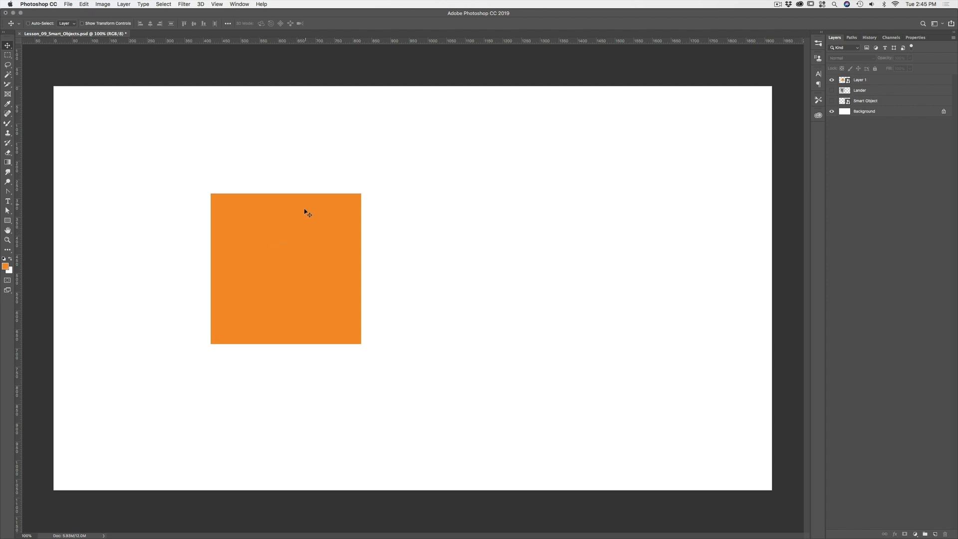
# - Scale the orange square smart object down proportionally to about 66%, keeping its lower-left corner anchored
pyautogui.keyDown('super'); pyautogui.click(344, 211); pyautogui.keyUp('super')
pyautogui.press('super+t')
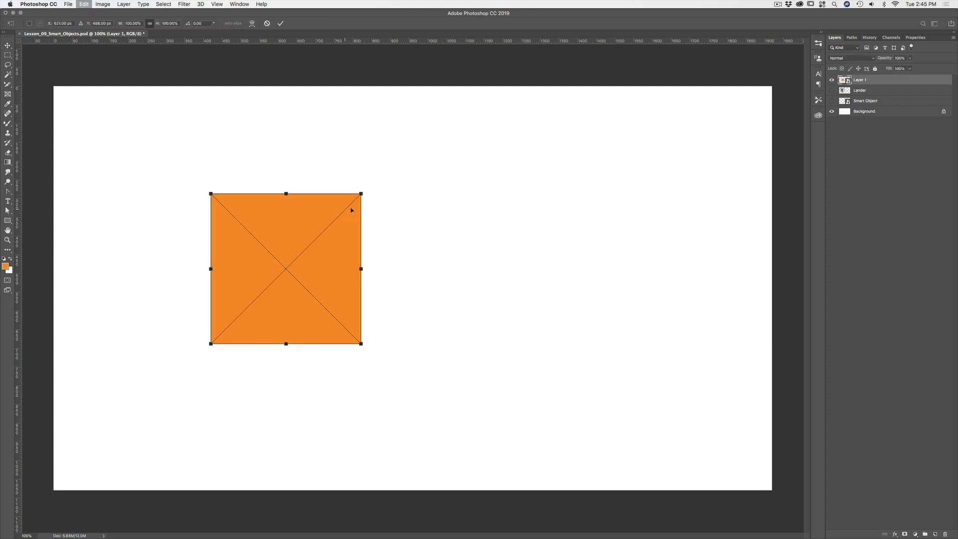
pyautogui.moveTo(361, 193); pyautogui.dragTo(302, 238)
pyautogui.press('Return')
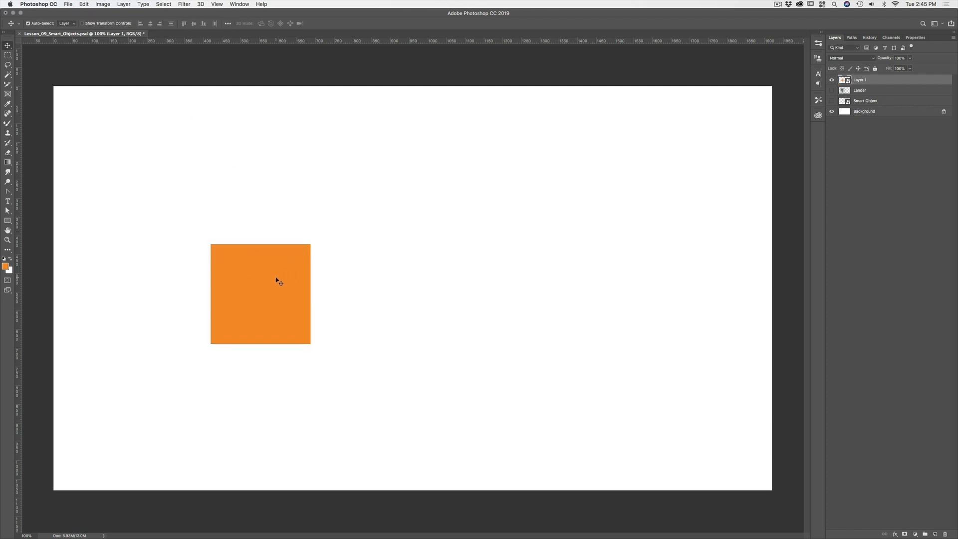
pyautogui.press('super+t')
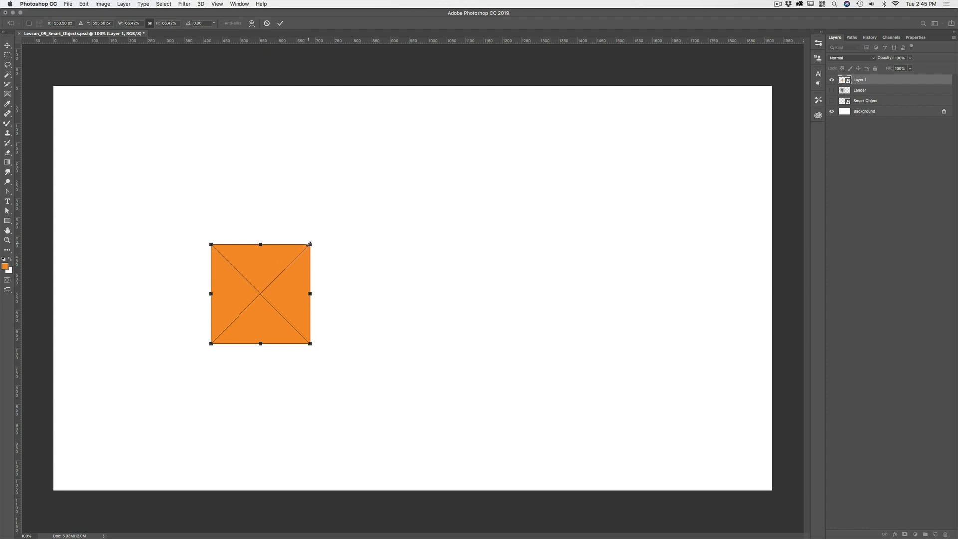
pyautogui.moveTo(310, 243); pyautogui.dragTo(369, 186)
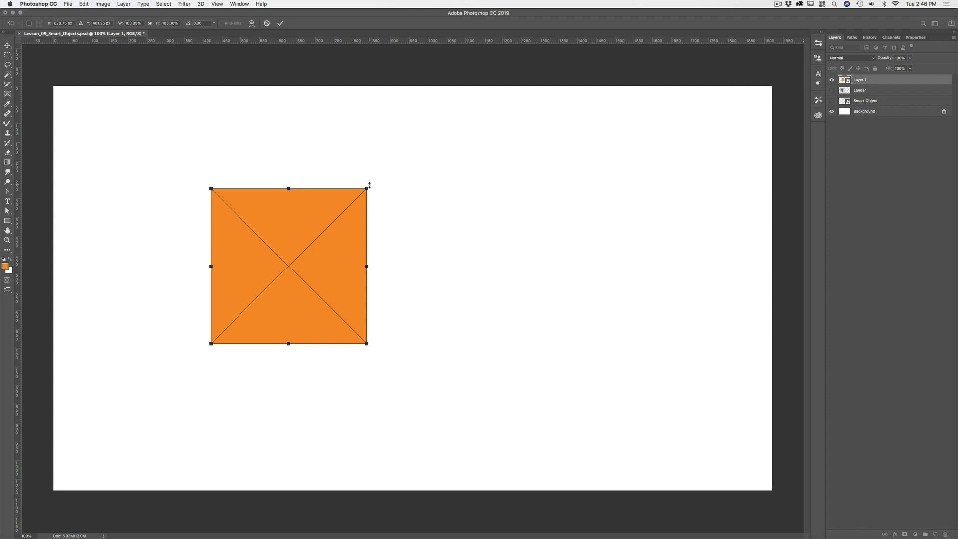
pyautogui.press('super+z')
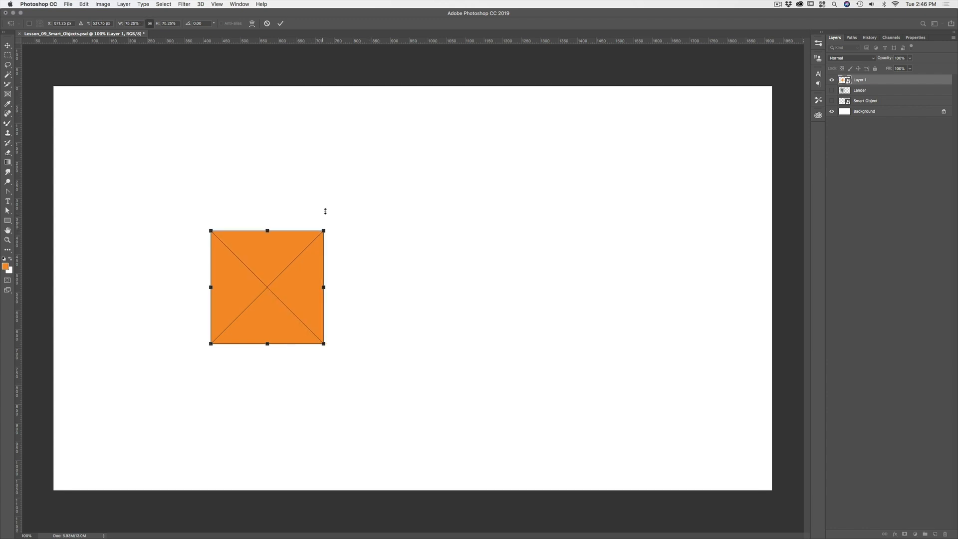
pyautogui.moveTo(324, 231)
pyautogui.mouseDown()
pyautogui.moveTo(347, 214)
pyautogui.moveTo(332, 218)
pyautogui.moveTo(339, 219)
pyautogui.mouseUp()
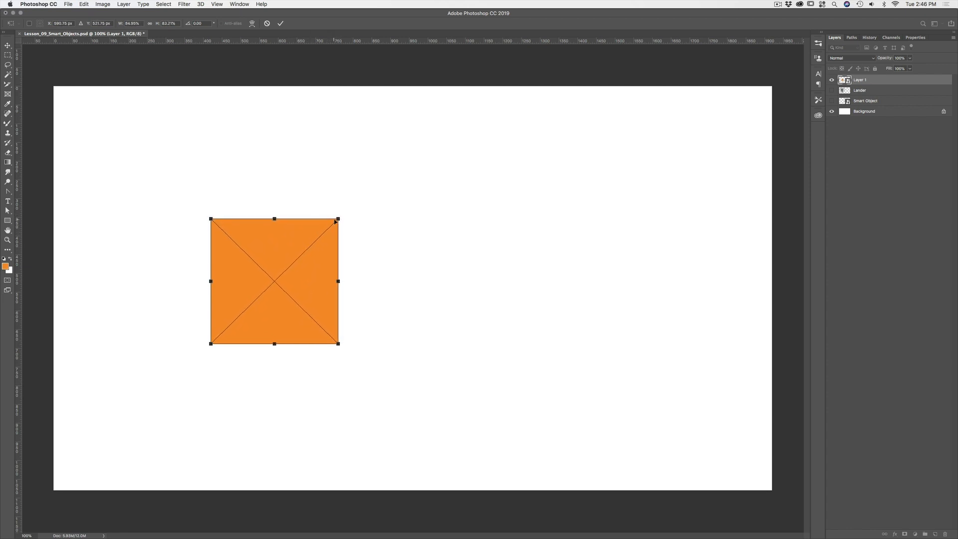
pyautogui.click(128, 23)
pyautogui.write('1000')
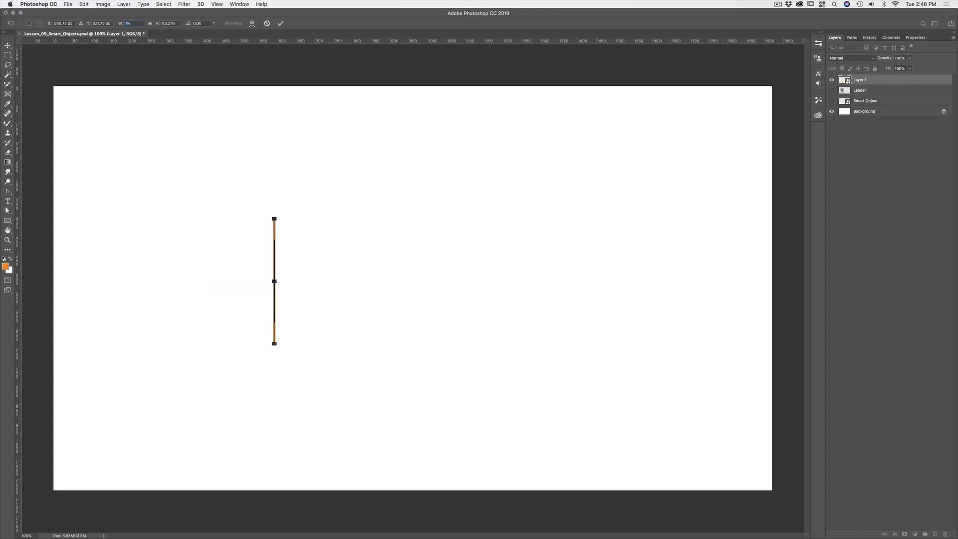
pyautogui.press('BackSpace')
pyautogui.press('Return')
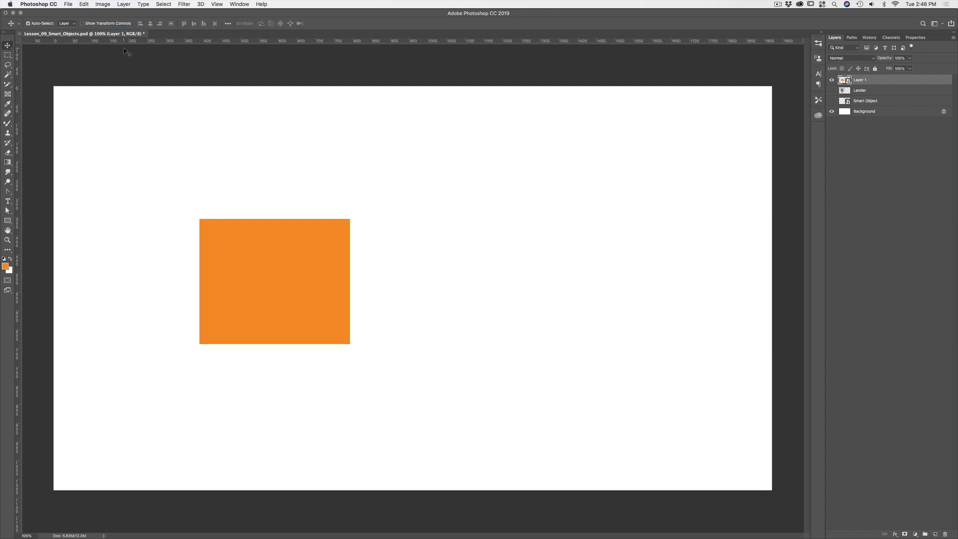
pyautogui.moveTo(267, 292); pyautogui.dragTo(306, 287)
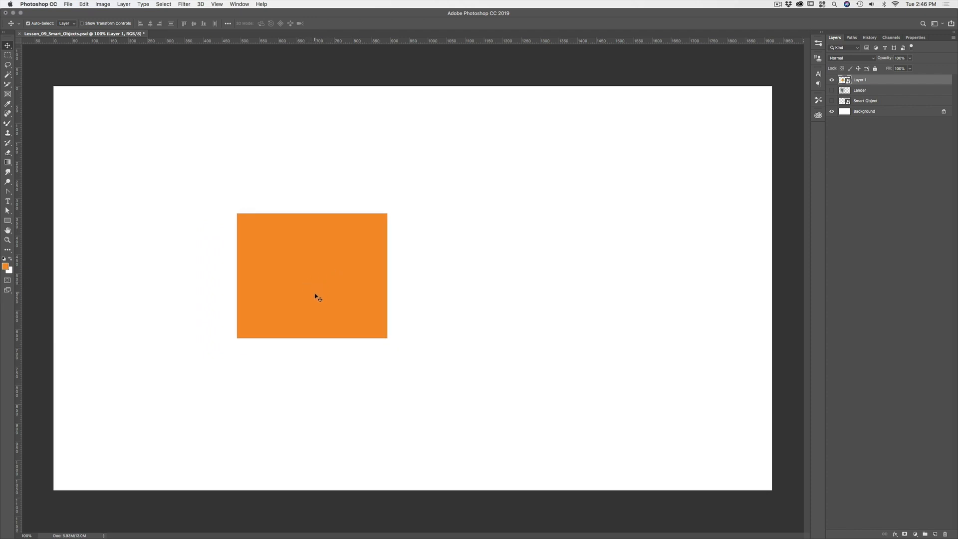
pyautogui.press('super+z')
pyautogui.press('super+z')
# - Restore the orange square smart object to its original size by setting its linked width and height scale to 100%
pyautogui.press('super+t')
pyautogui.moveTo(311, 244); pyautogui.dragTo(316, 238)
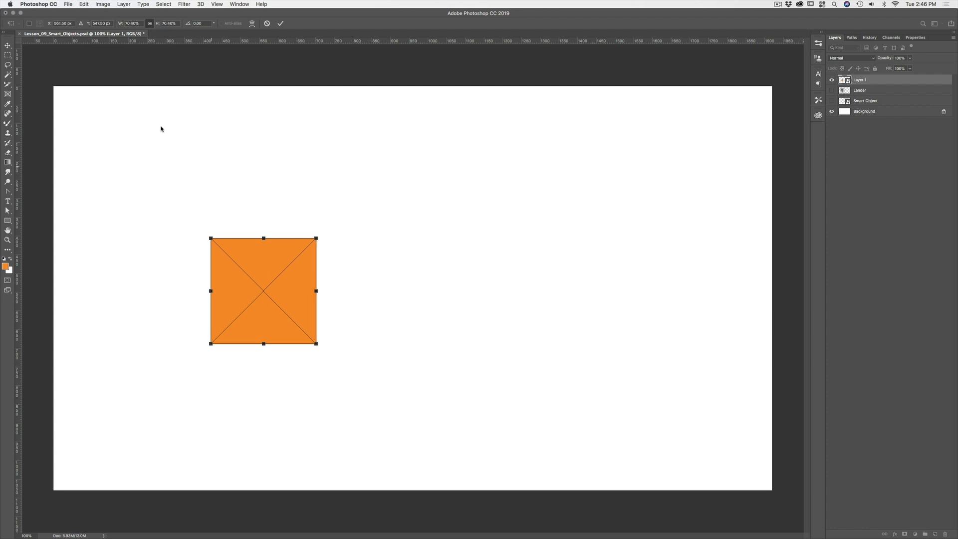
pyautogui.click(131, 23)
pyautogui.write('100')
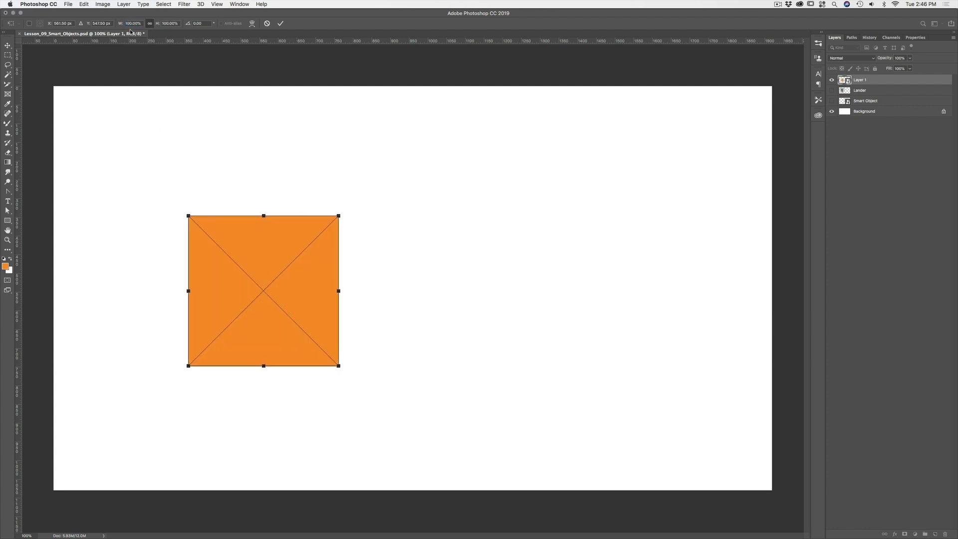
pyautogui.press('Return')
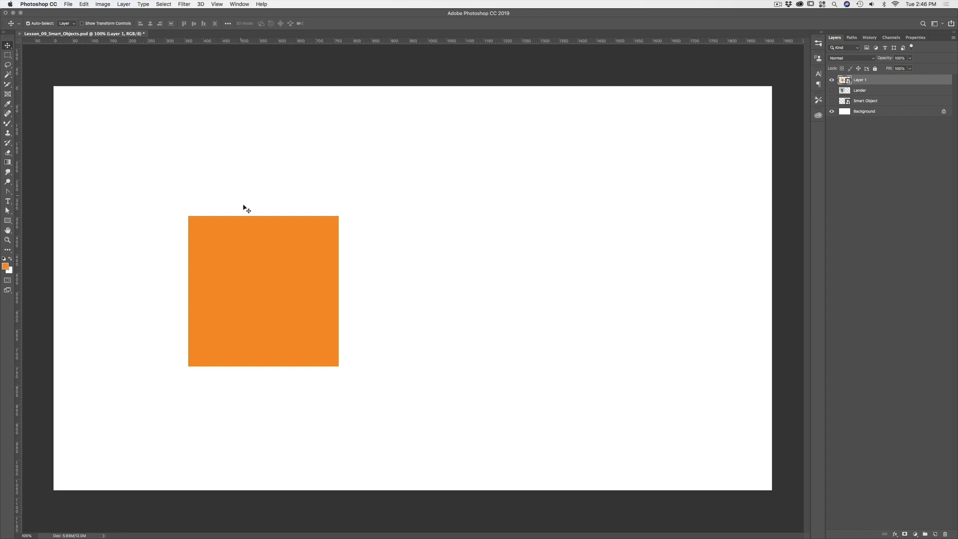
# - Select a second square area to the right of the orange square and fill it with the orange foreground color on a new layer
pyautogui.press('z')
pyautogui.moveTo(242, 208); pyautogui.dragTo(282, 204)
pyautogui.moveTo(184, 236)
pyautogui.mouseDown()
pyautogui.moveTo(199, 233)
pyautogui.moveTo(149, 238)
pyautogui.moveTo(168, 236)
pyautogui.mouseUp()
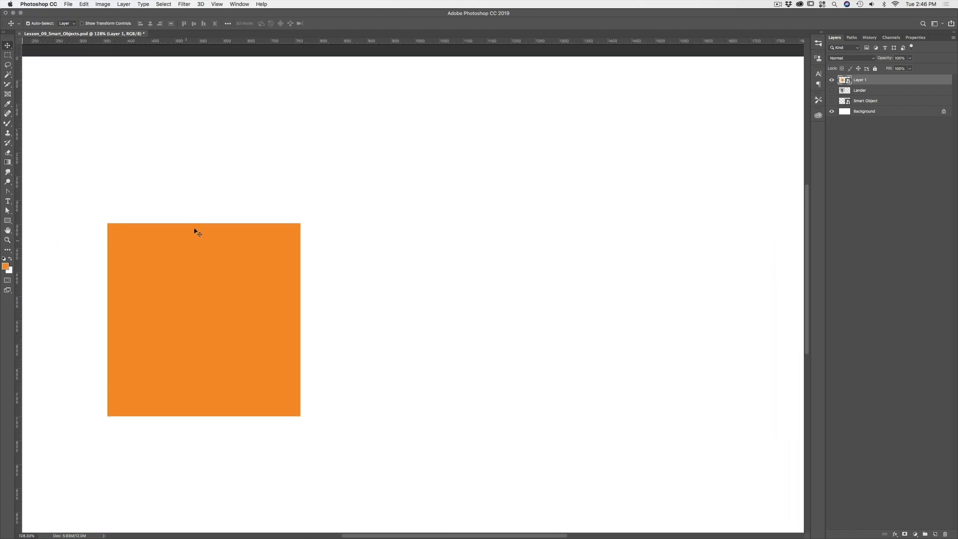
pyautogui.click(8, 55)
pyautogui.moveTo(386, 224); pyautogui.dragTo(554, 391)
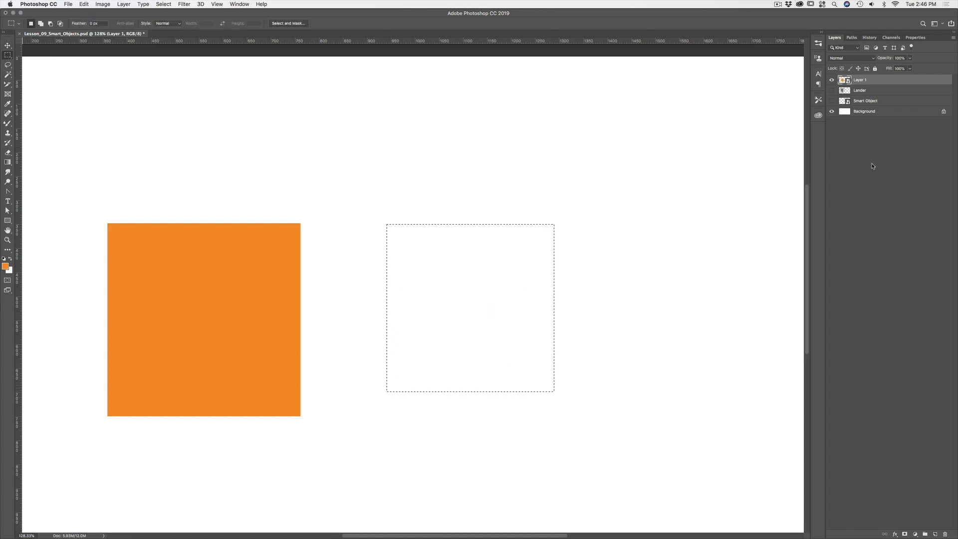
pyautogui.click(938, 533)
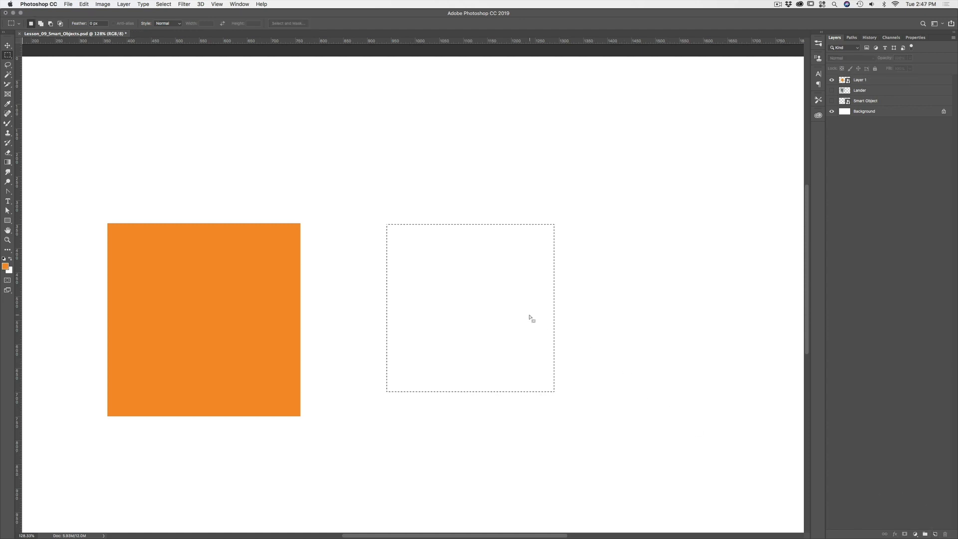
pyautogui.click(898, 84)
pyautogui.click(935, 533)
pyautogui.hotkey('alt', 'BackSpace')
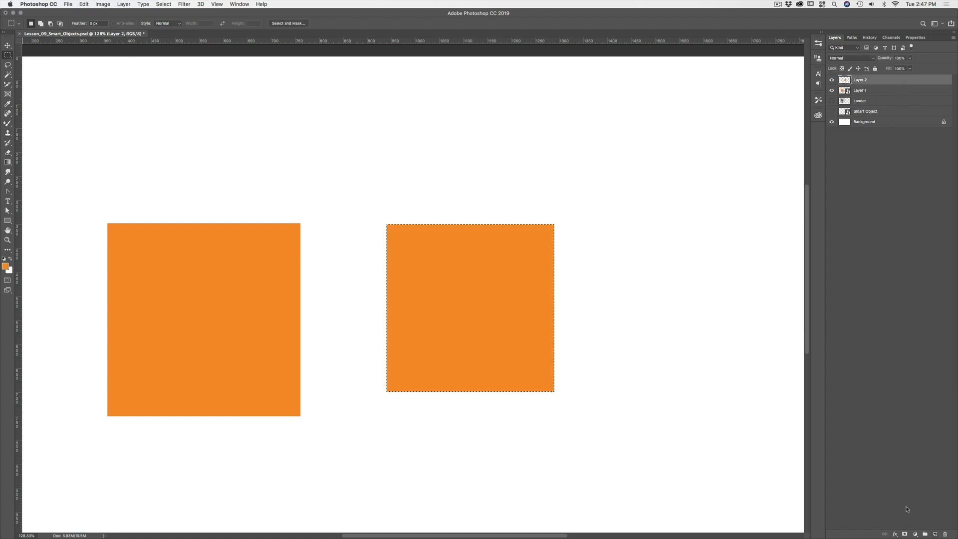
# - Deselect and scale the new square on Layer 2 down slightly, keeping its lower-left corner anchored
pyautogui.press('super+d')
pyautogui.press('super+t')
pyautogui.moveTo(554, 224)
pyautogui.mouseDown()
pyautogui.moveTo(418, 326)
pyautogui.moveTo(423, 353)
pyautogui.moveTo(537, 228)
pyautogui.mouseUp()
pyautogui.press('Return')
pyautogui.press('super+t')
pyautogui.press('Return')
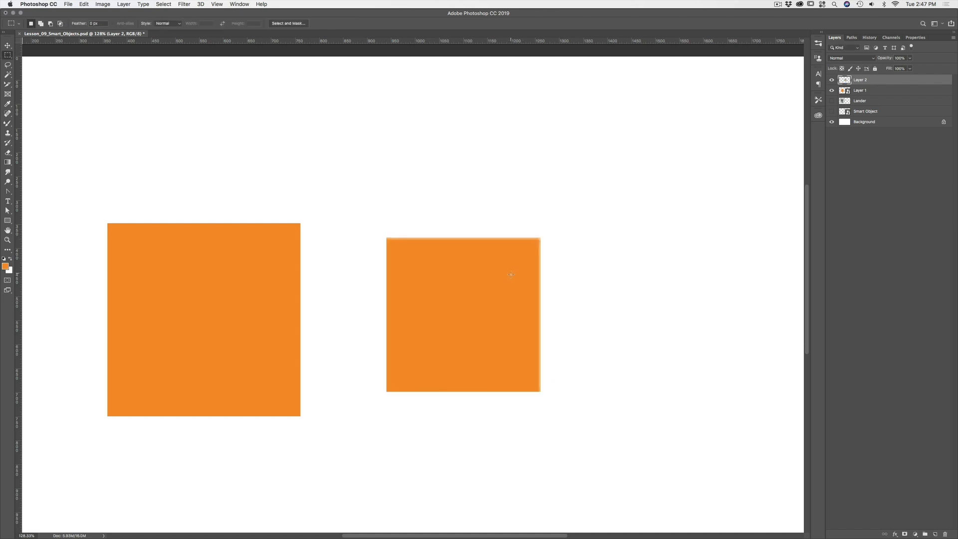
# - Examine the edges of the scaled regular square up close and compare them with the smart object square's edges
pyautogui.press('z')
pyautogui.moveTo(516, 241); pyautogui.dragTo(620, 220)
pyautogui.press('m')
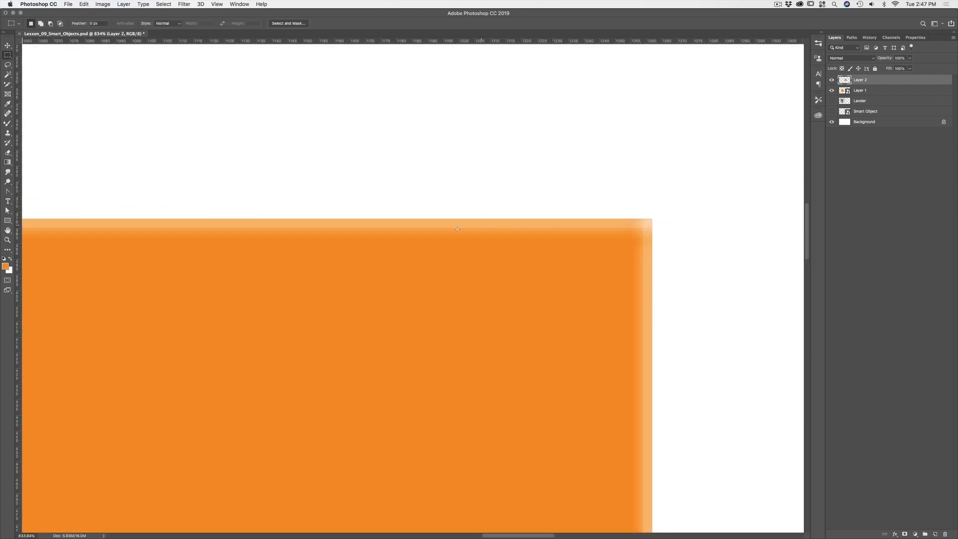
pyautogui.moveTo(350, 246); pyautogui.dragTo(511, 233)
pyautogui.moveTo(380, 244); pyautogui.dragTo(544, 240)
pyautogui.moveTo(217, 250); pyautogui.dragTo(586, 283)
pyautogui.moveTo(414, 261); pyautogui.dragTo(444, 262)
pyautogui.press('z')
pyautogui.press('m')
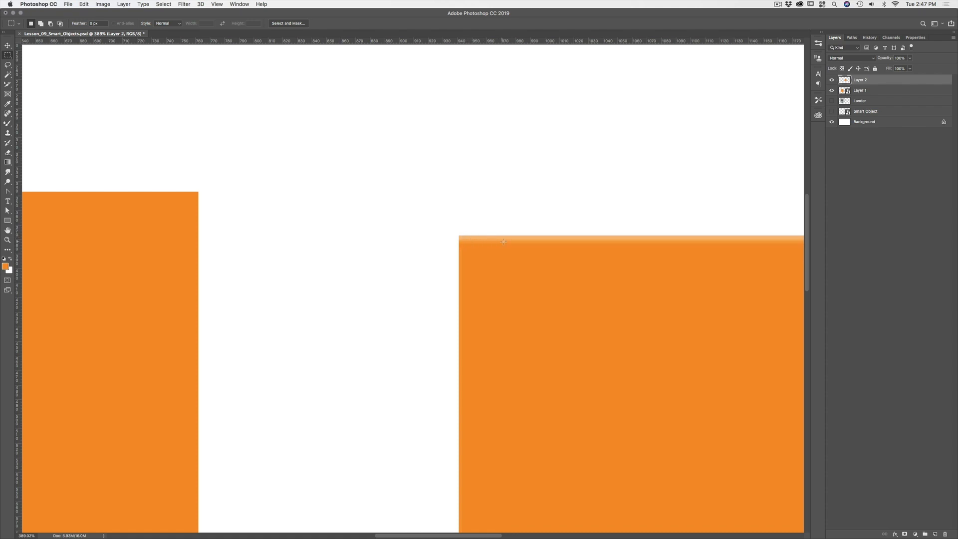
pyautogui.press('super+1')
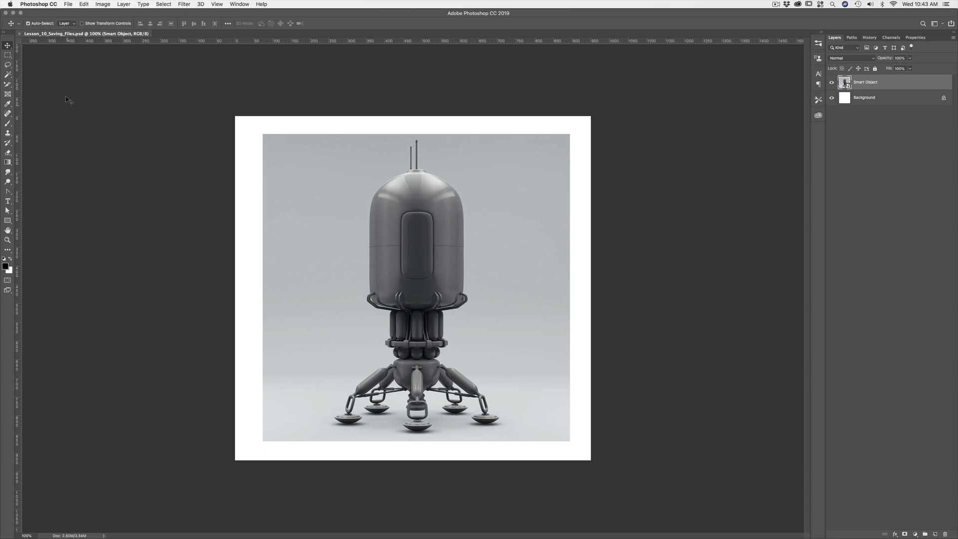
# - Review the file formats available in Save As for Lesson_10_Saving_Files.psd and close the dialog without saving
pyautogui.click(69, 4)
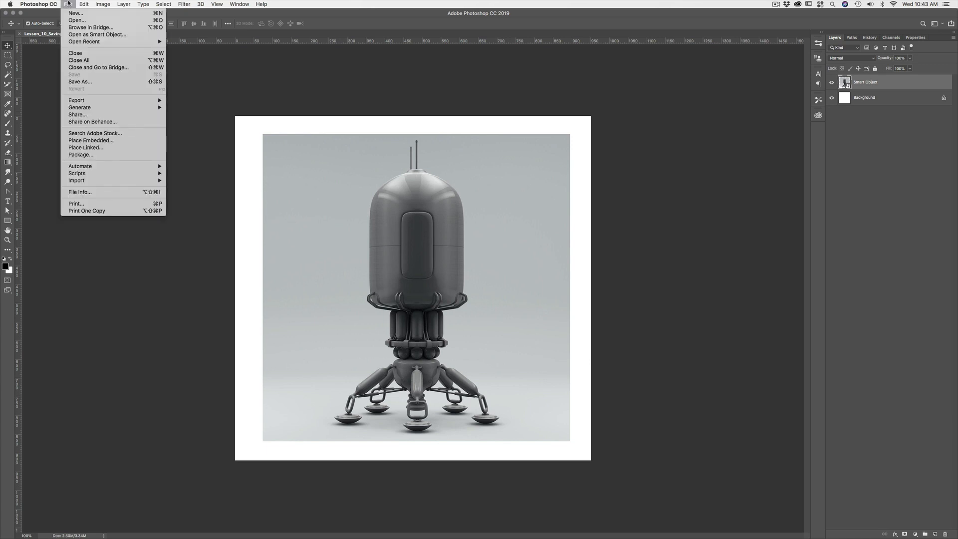
pyautogui.click(94, 82)
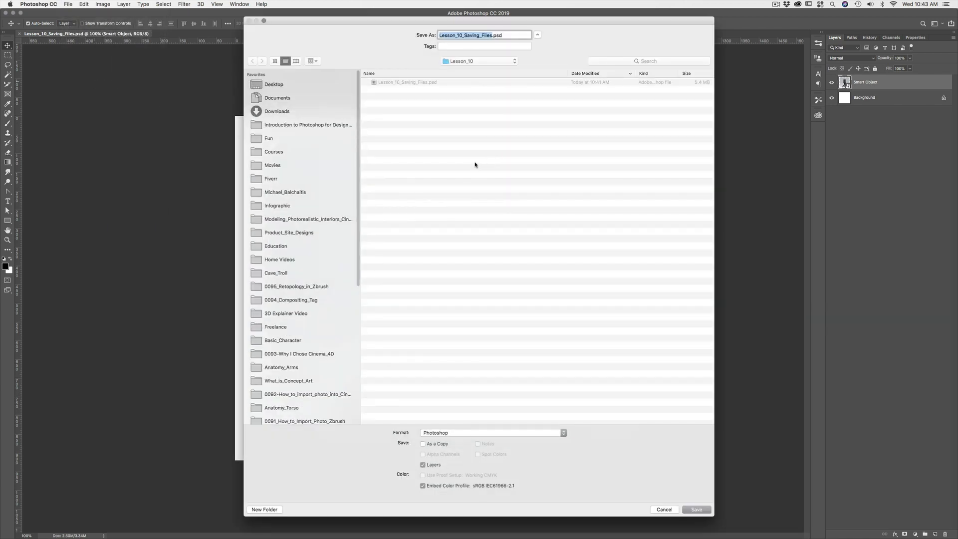
pyautogui.click(500, 434)
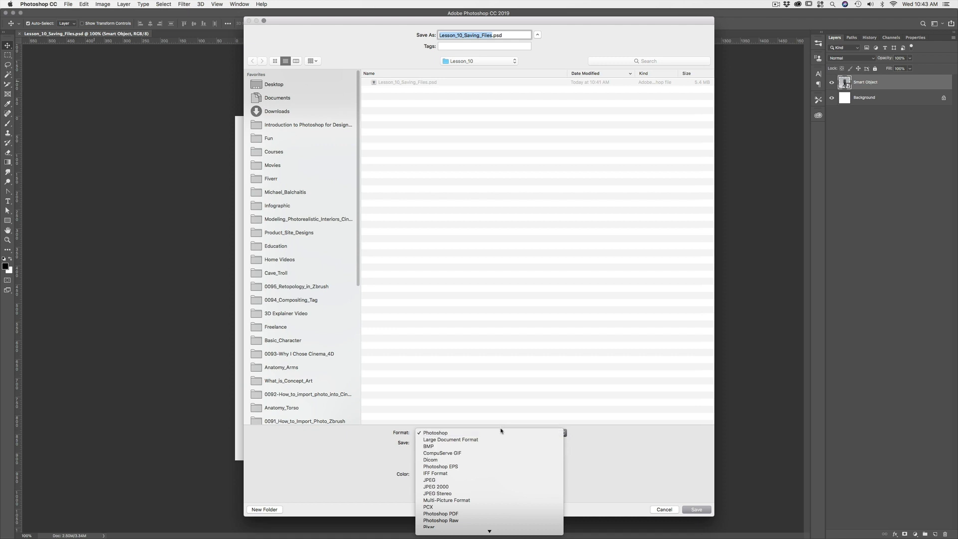
pyautogui.moveTo(467, 532)
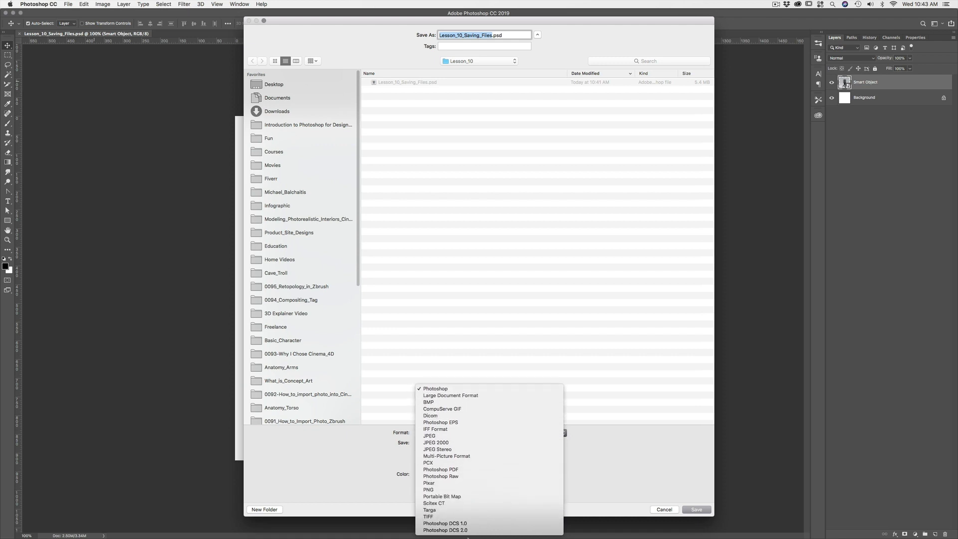
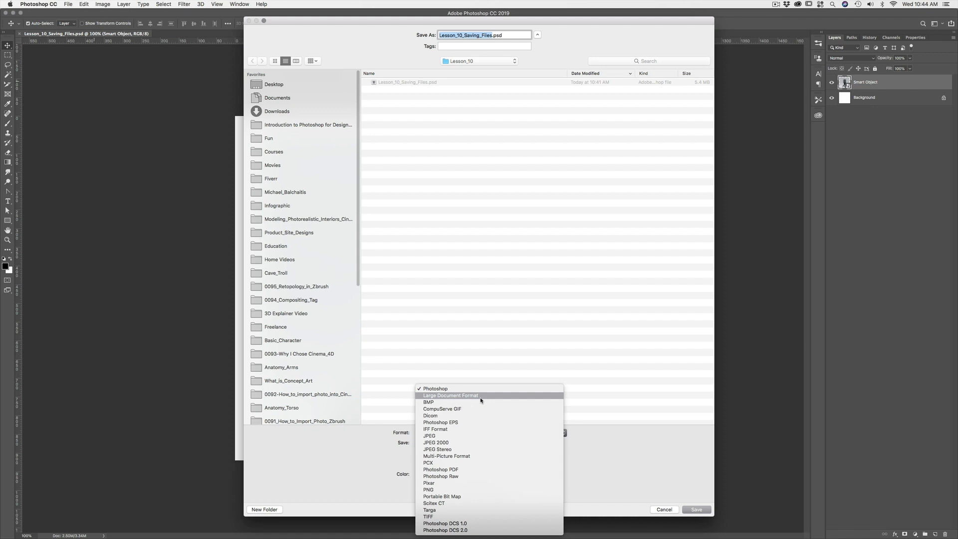
pyautogui.click(667, 510)
pyautogui.click(670, 512)
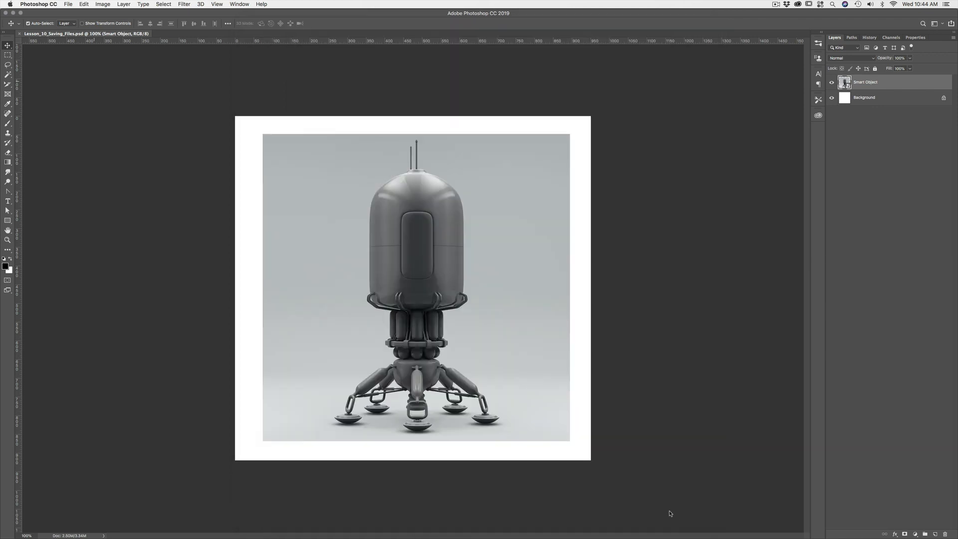
pyautogui.click(68, 5)
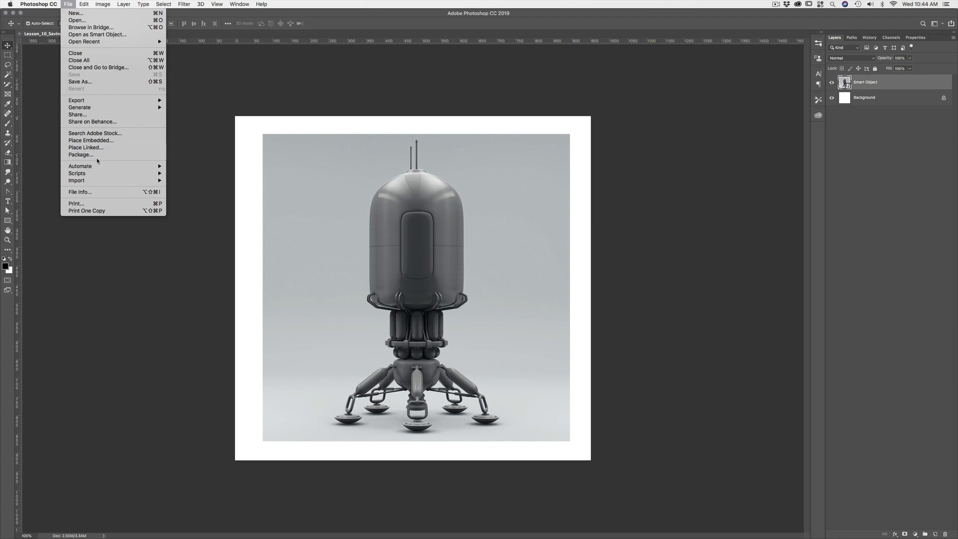
pyautogui.moveTo(114, 172)
pyautogui.click(397, 194)
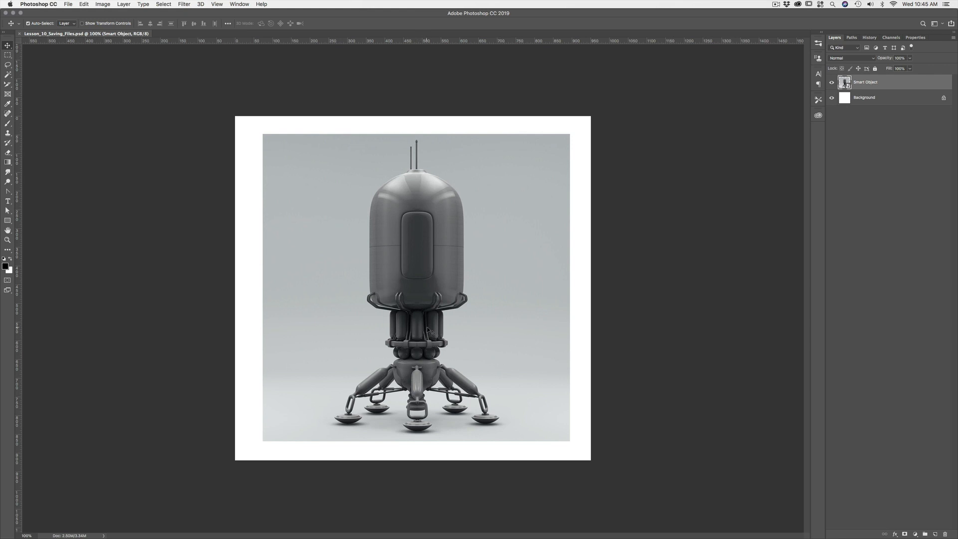
# - Shift the lander smart object slightly to the left, and try 20% opacity before restoring it to 100%
pyautogui.moveTo(429, 249); pyautogui.dragTo(425, 249)
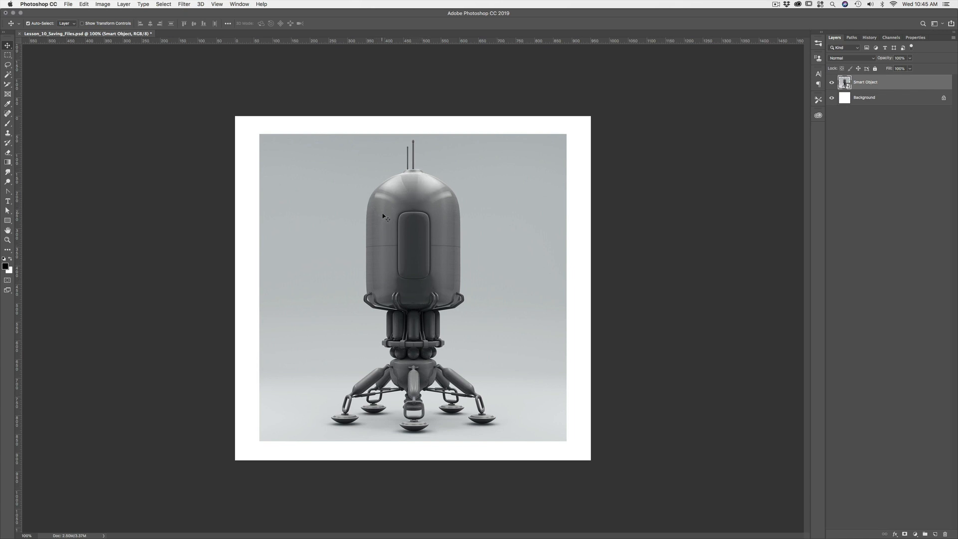
pyautogui.press('2')
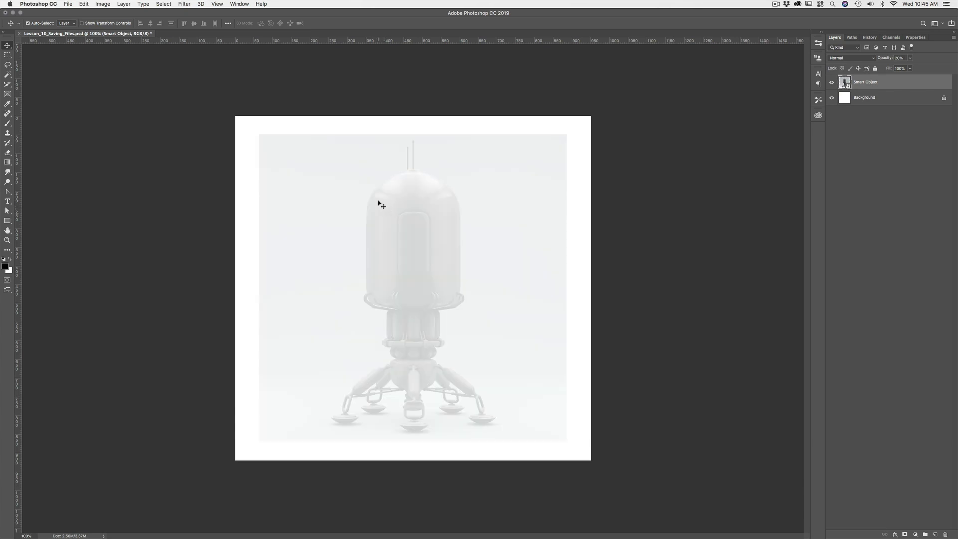
pyautogui.press('0')
# - Deselect the Smart Object layer and hide the Background layer
pyautogui.press('z')
pyautogui.moveTo(385, 209); pyautogui.dragTo(418, 200)
pyautogui.press('v')
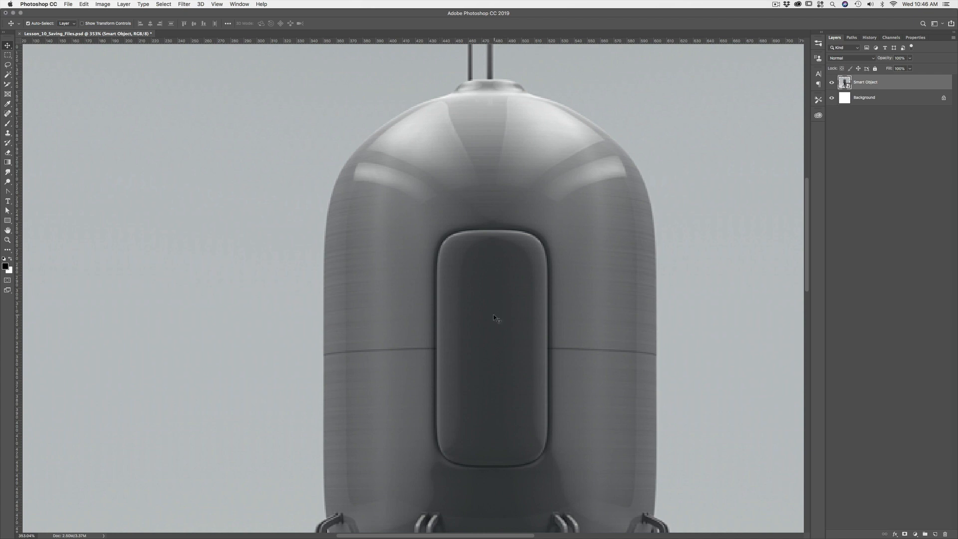
pyautogui.press('super+1')
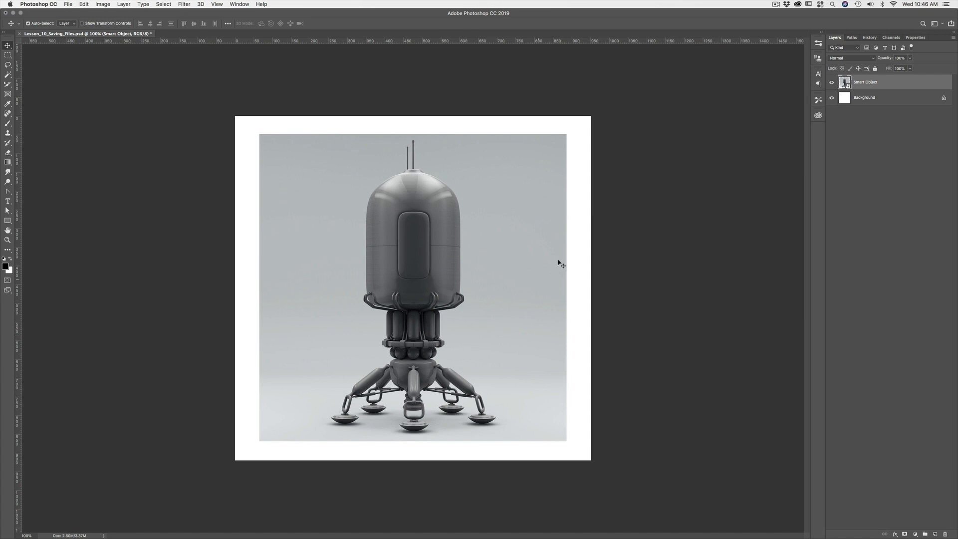
pyautogui.click(578, 136)
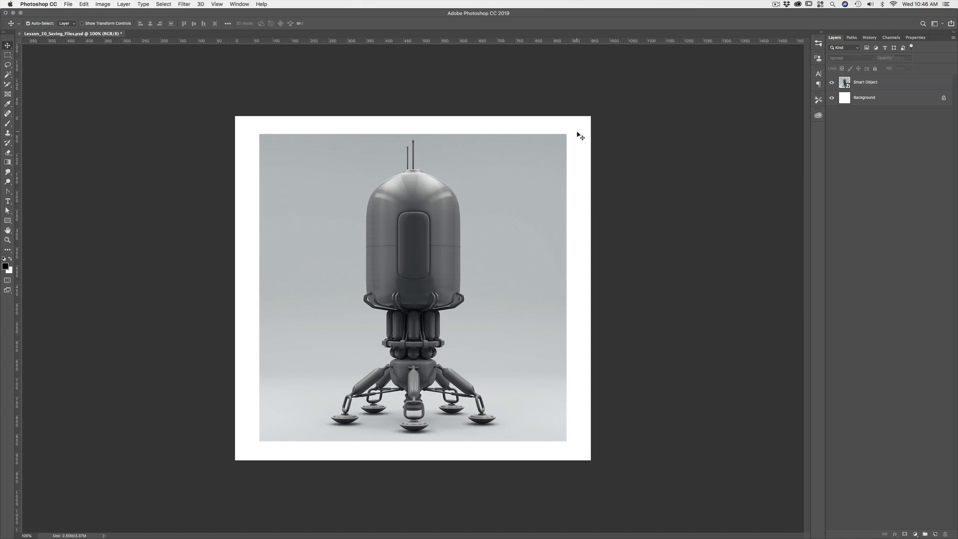
pyautogui.click(831, 99)
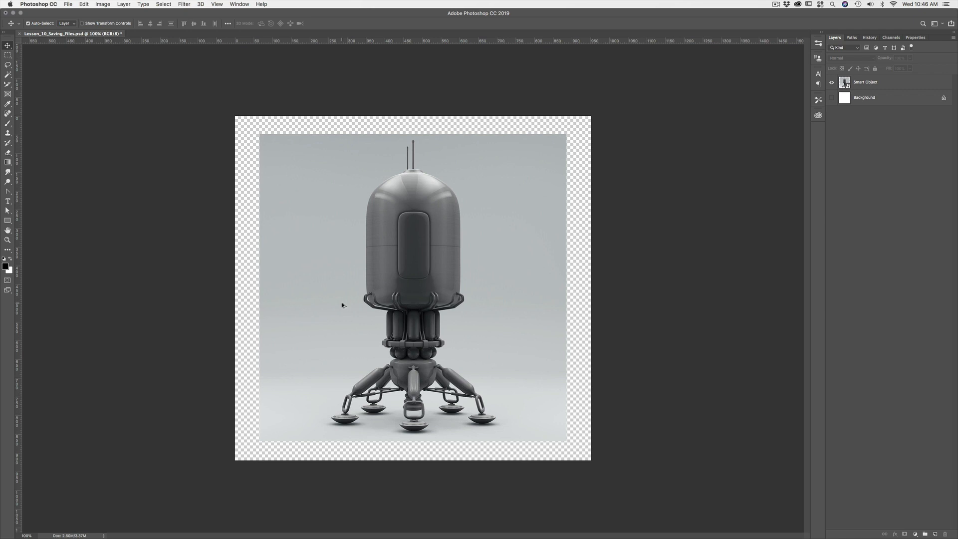
# - Preview the image in Save for Web with the JPEG High preset and close it without exporting
pyautogui.press('super+alt+shift+s')
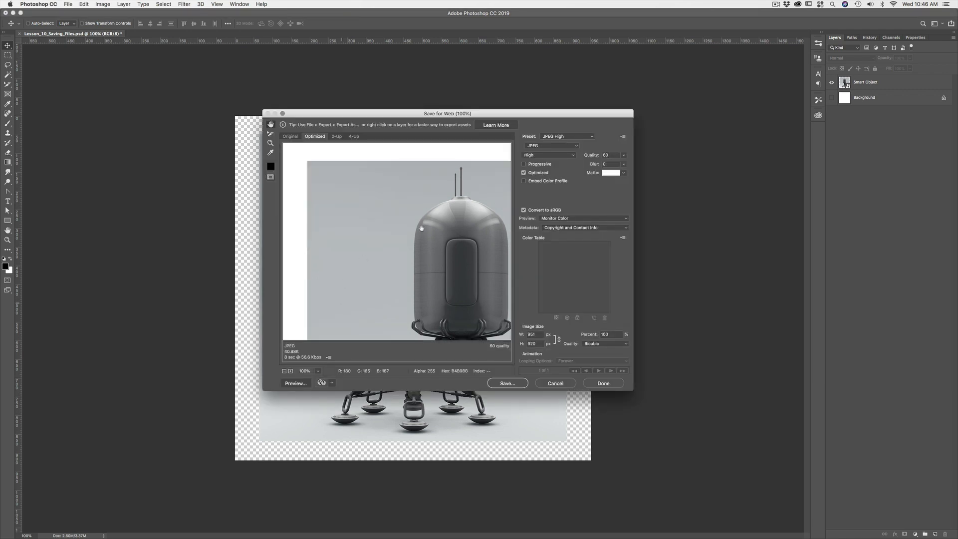
pyautogui.moveTo(537, 117); pyautogui.dragTo(521, 121)
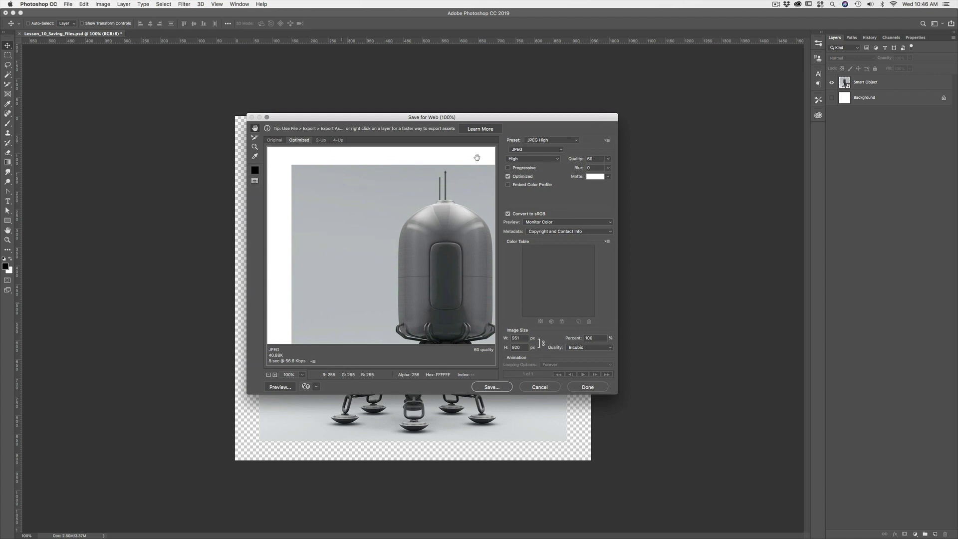
pyautogui.click(540, 387)
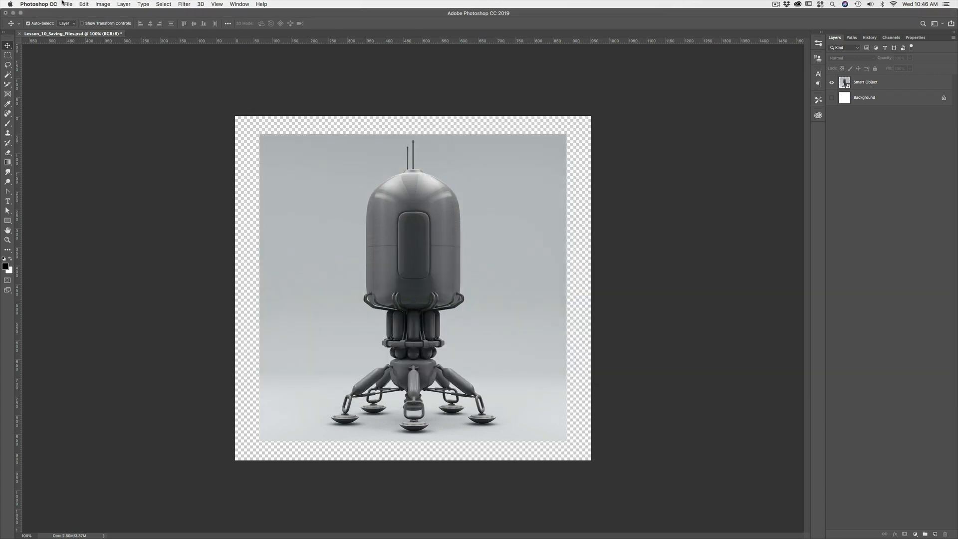
# - Open the Save for Web export window and reposition and enlarge it until the whole lander image fits in the preview
pyautogui.click(67, 4)
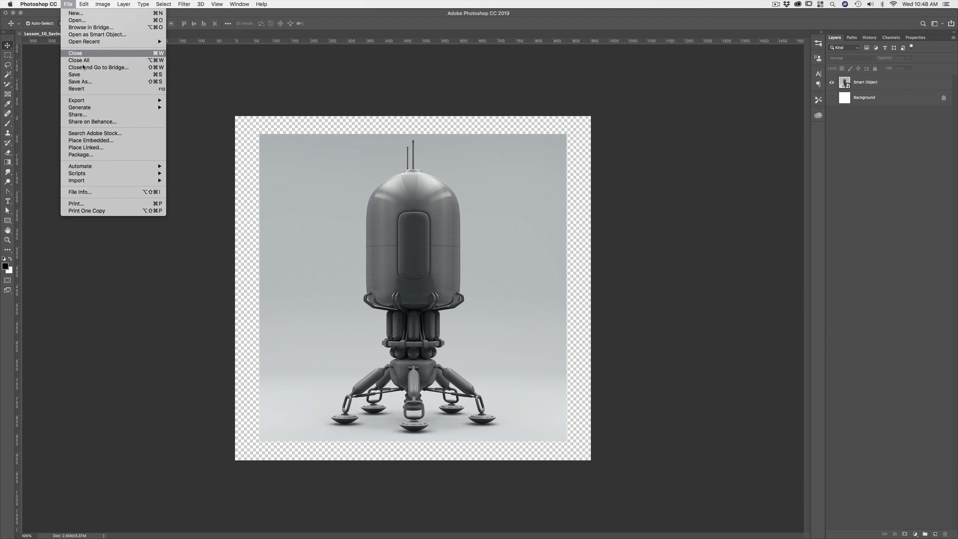
pyautogui.moveTo(82, 104)
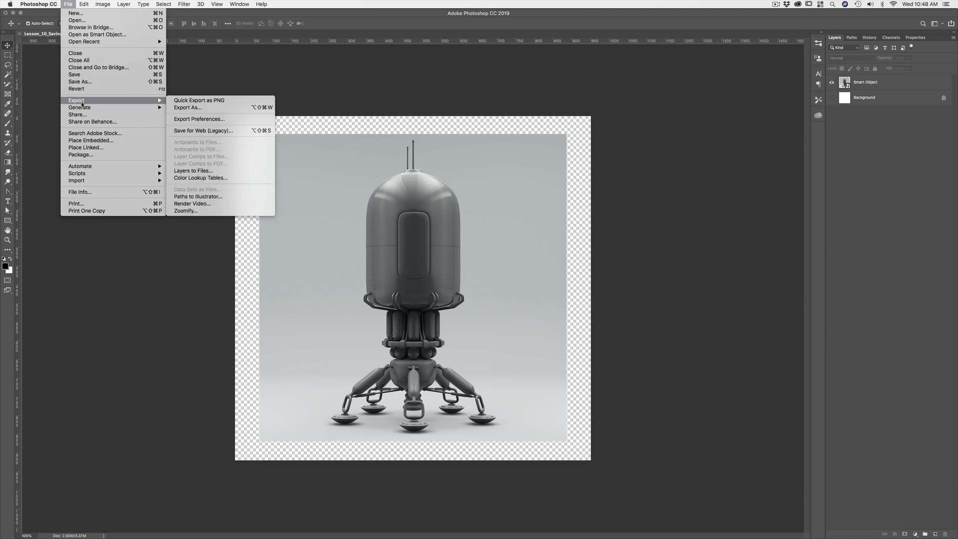
pyautogui.click(198, 131)
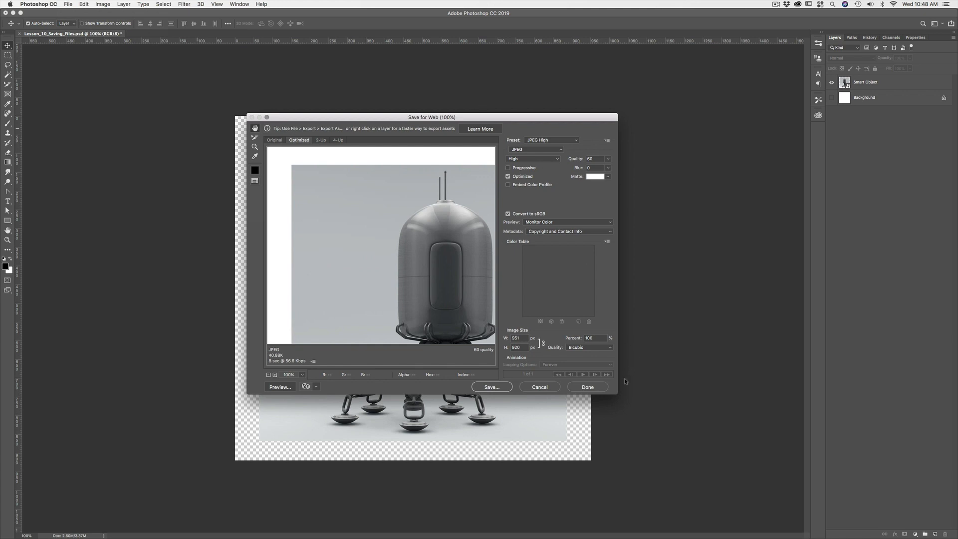
pyautogui.moveTo(618, 394); pyautogui.dragTo(725, 483)
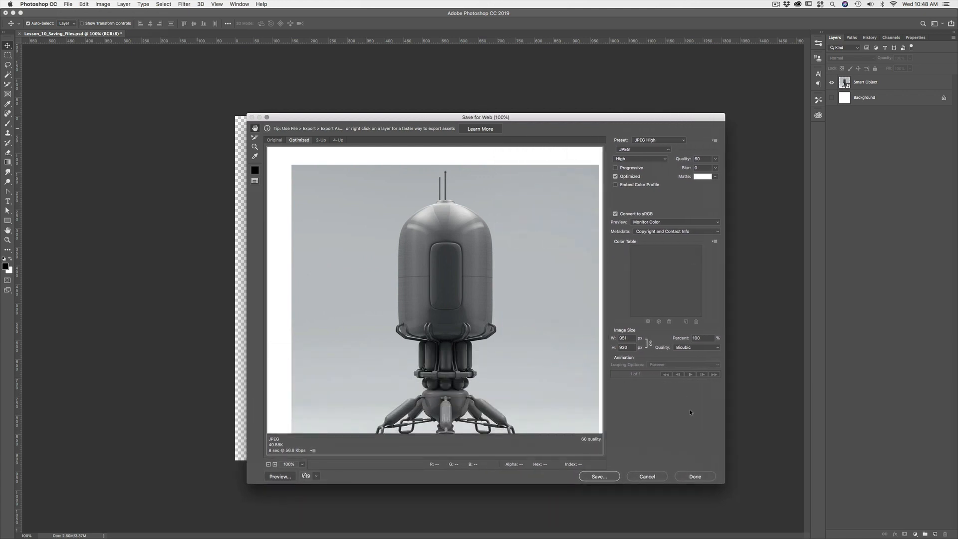
pyautogui.moveTo(685, 131); pyautogui.dragTo(584, 100)
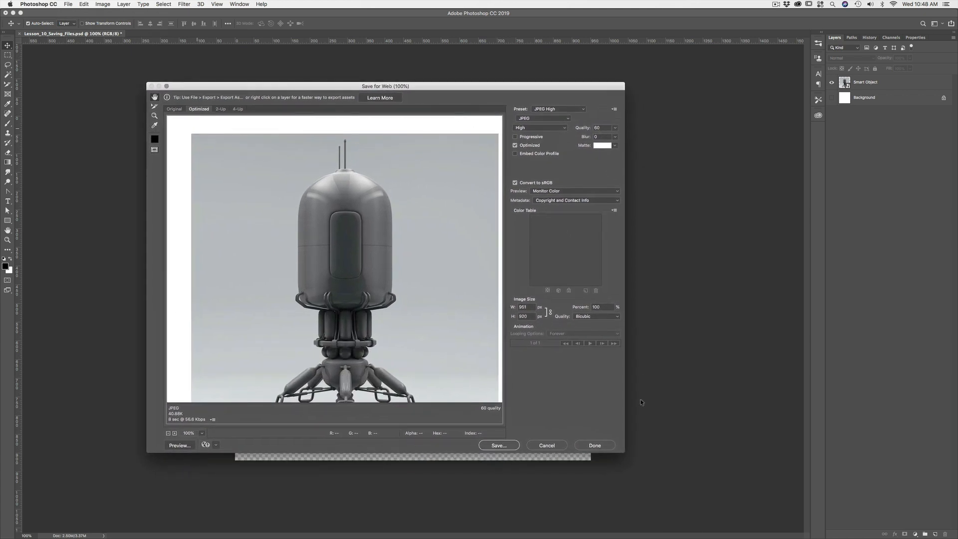
pyautogui.moveTo(623, 451); pyautogui.dragTo(732, 513)
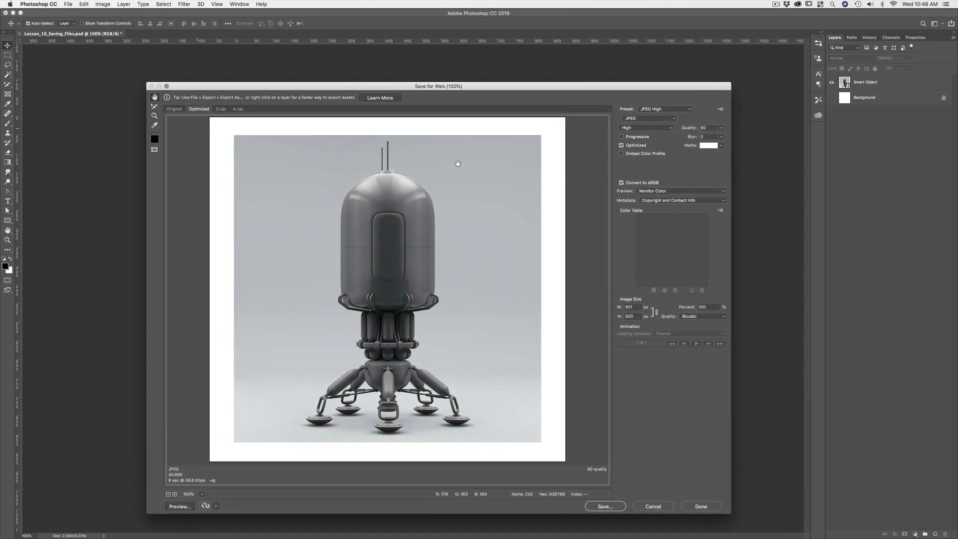
# - Preview the image as a GIF with transparency, review the other web formats, and close Save for Web without exporting
pyautogui.click(659, 109)
pyautogui.click(652, 109)
pyautogui.click(639, 119)
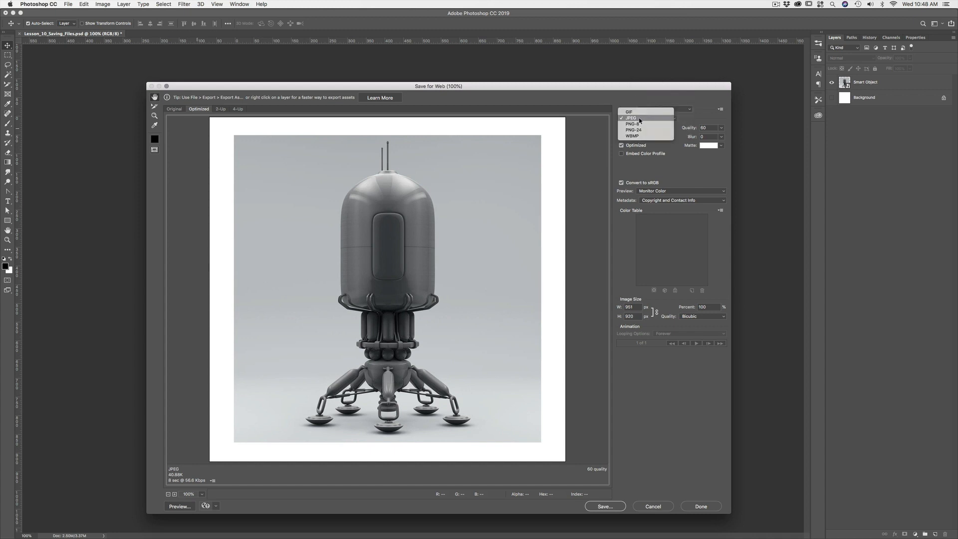
pyautogui.click(636, 112)
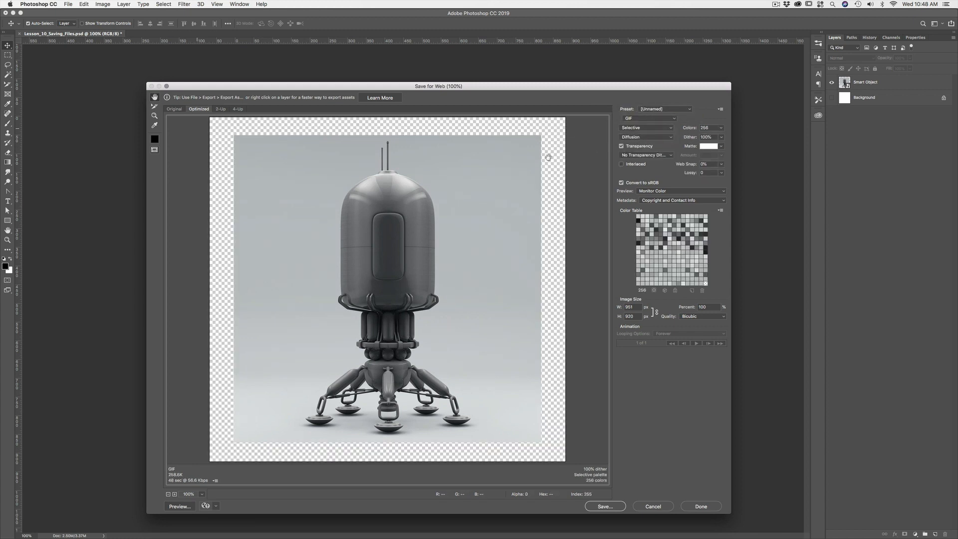
pyautogui.click(638, 120)
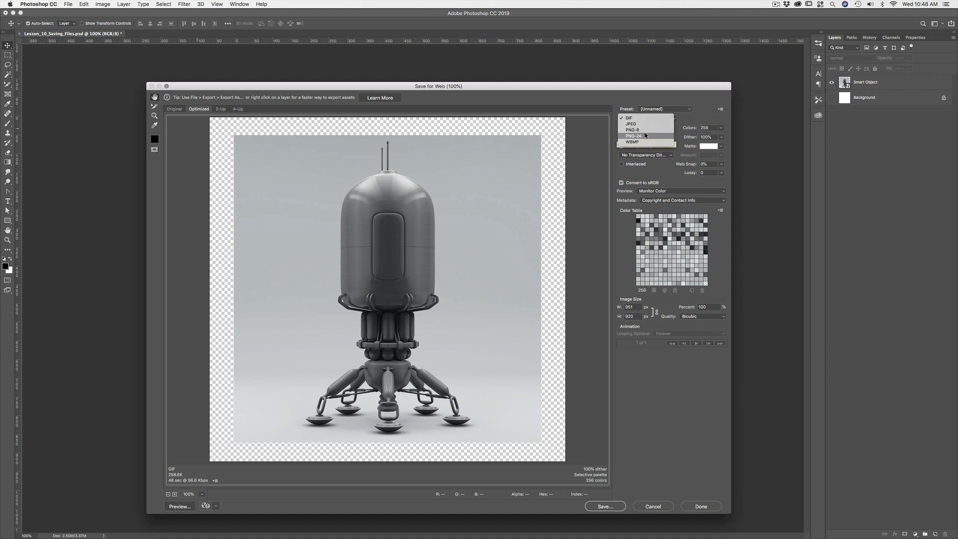
pyautogui.click(601, 100)
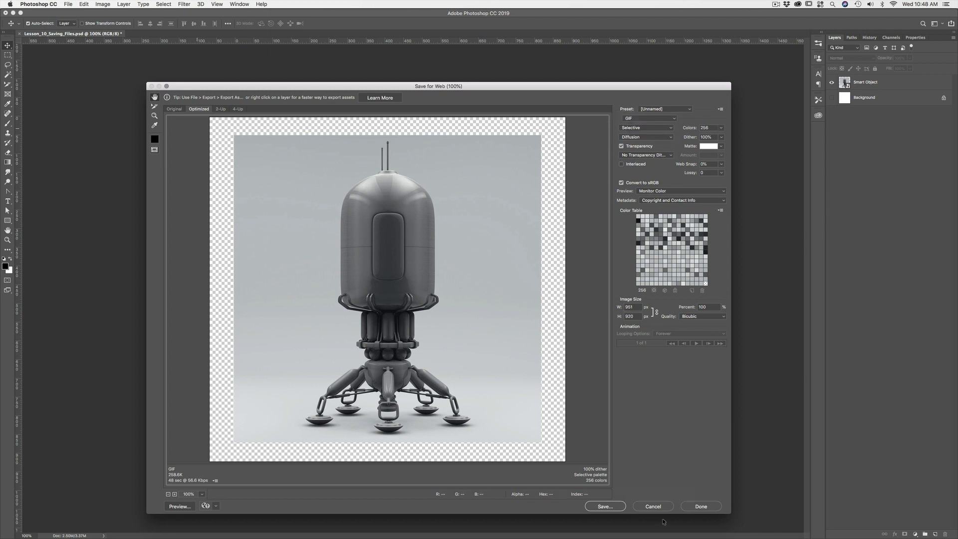
pyautogui.click(653, 506)
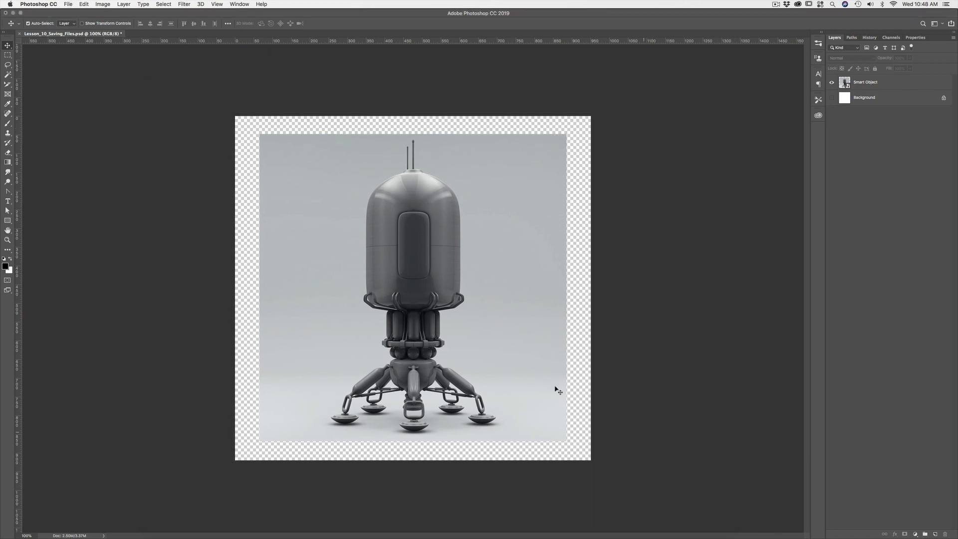
# - Open Export As for Lesson_10_Saving_Files and review the available file formats
pyautogui.click(67, 4)
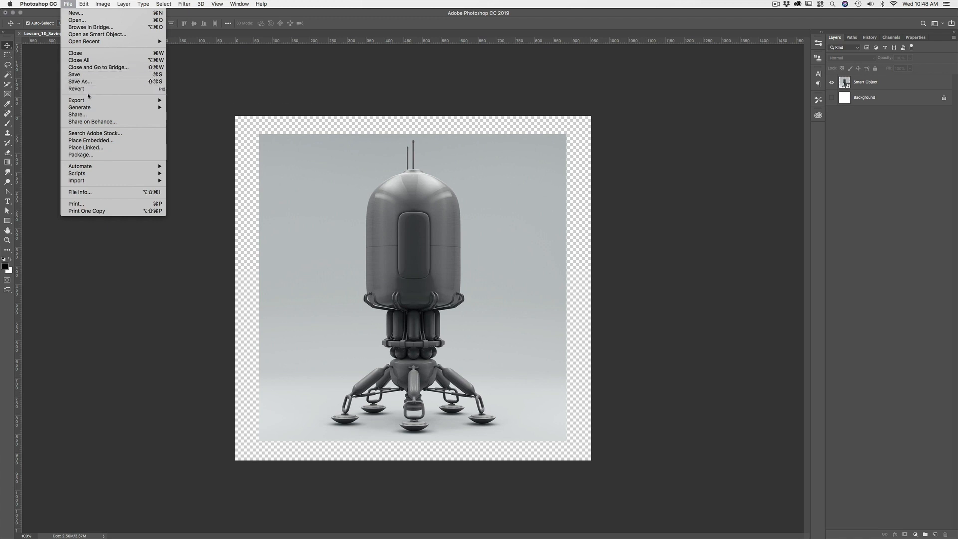
pyautogui.moveTo(114, 100)
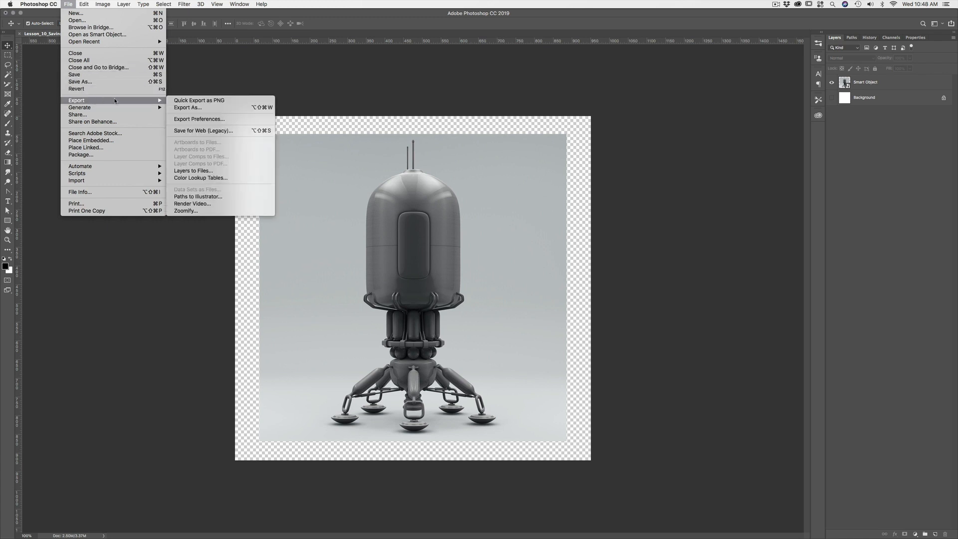
pyautogui.click(185, 108)
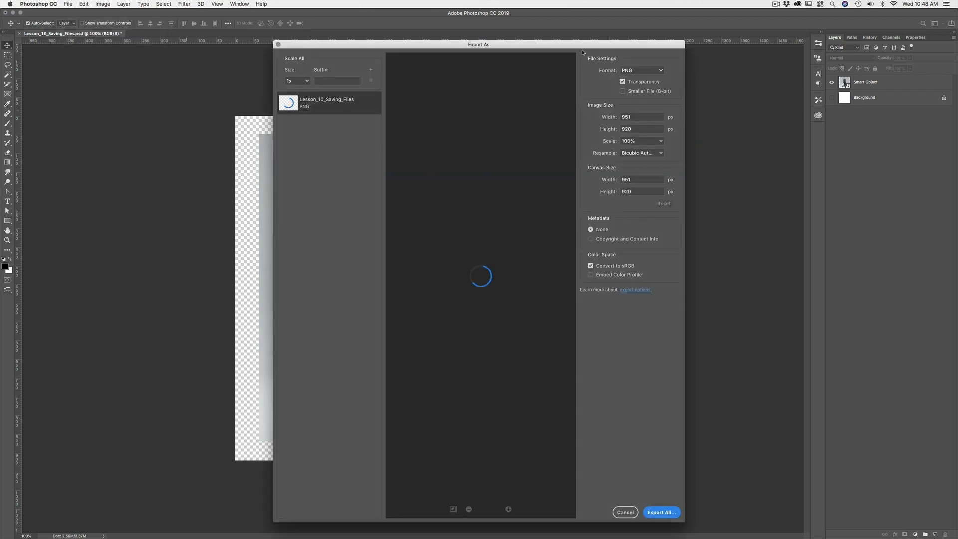
pyautogui.moveTo(585, 45); pyautogui.dragTo(551, 41)
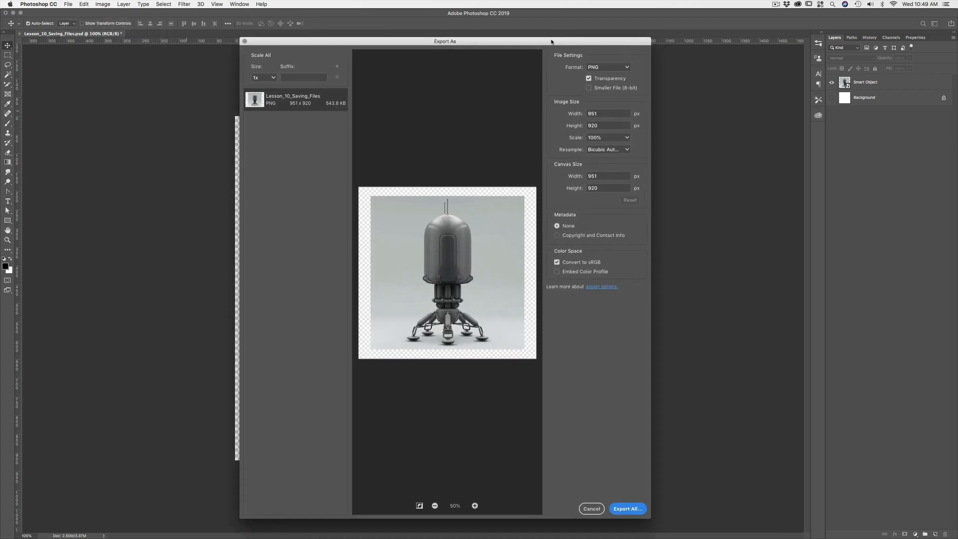
pyautogui.click(626, 68)
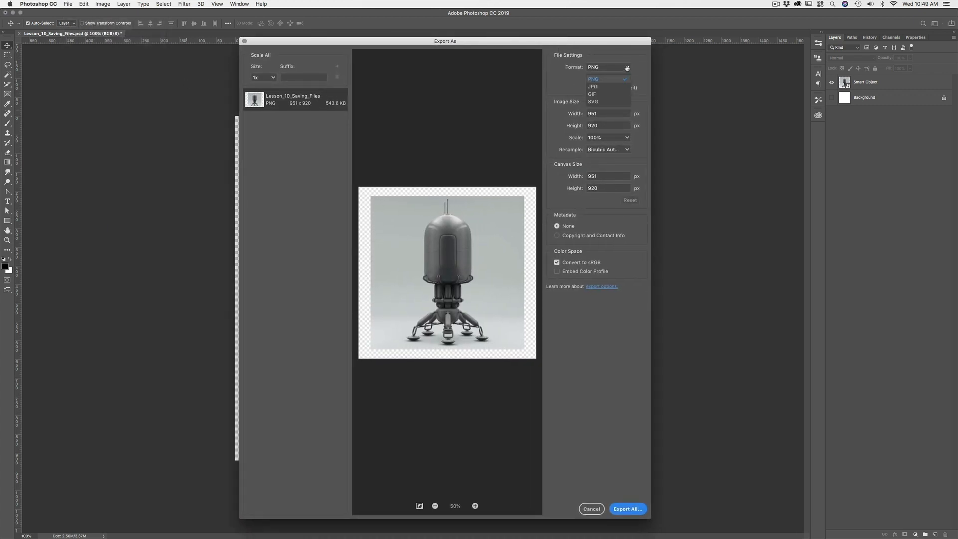